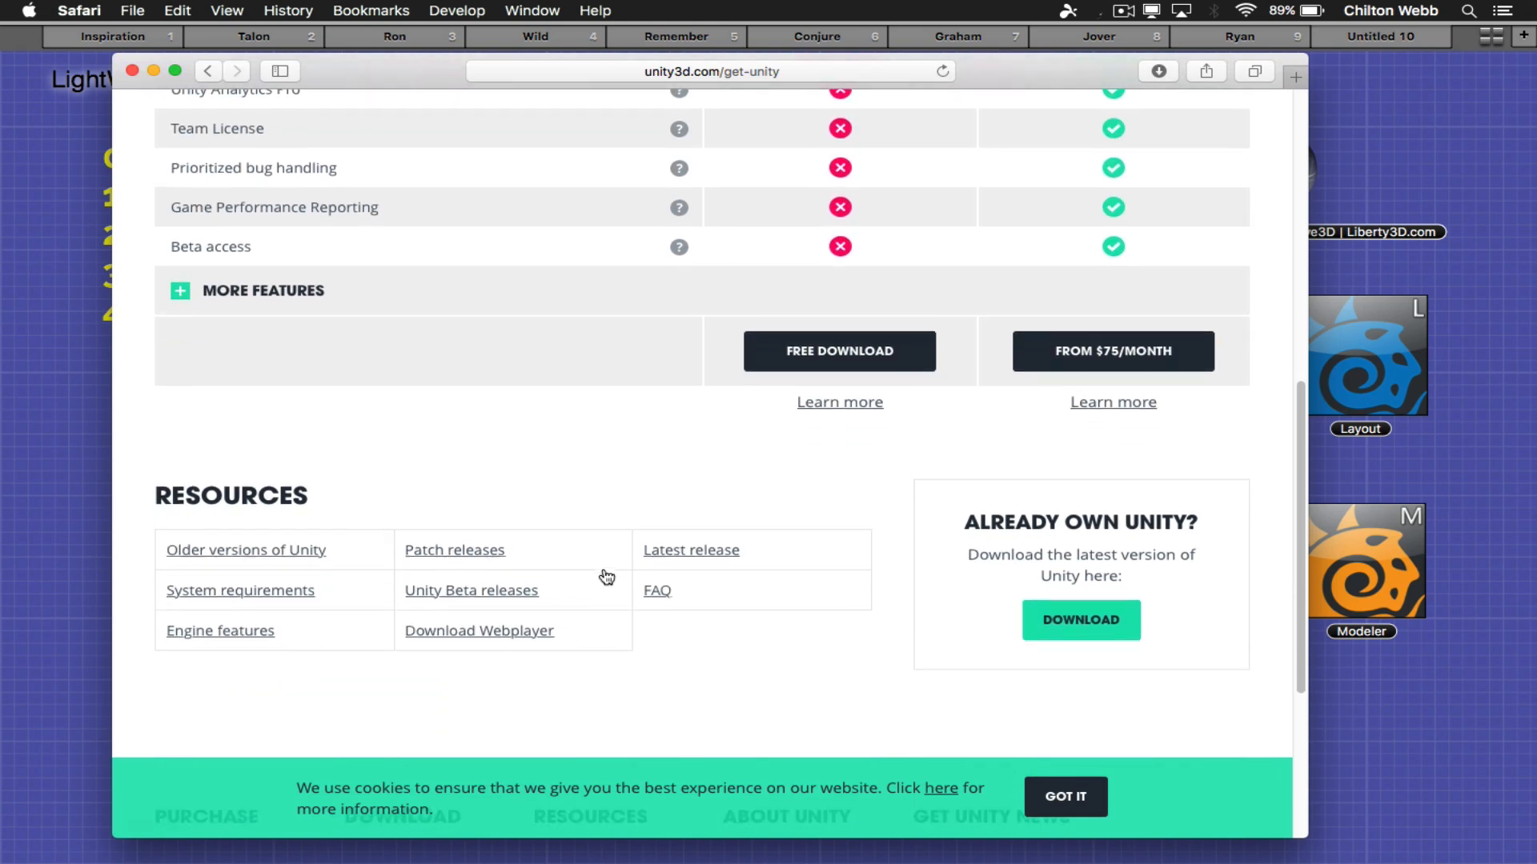
Open the download page for the latest Unity version, then switch to Finder and view the Unity folder and Unity Download Assistant windows.
left_click(1104, 531)
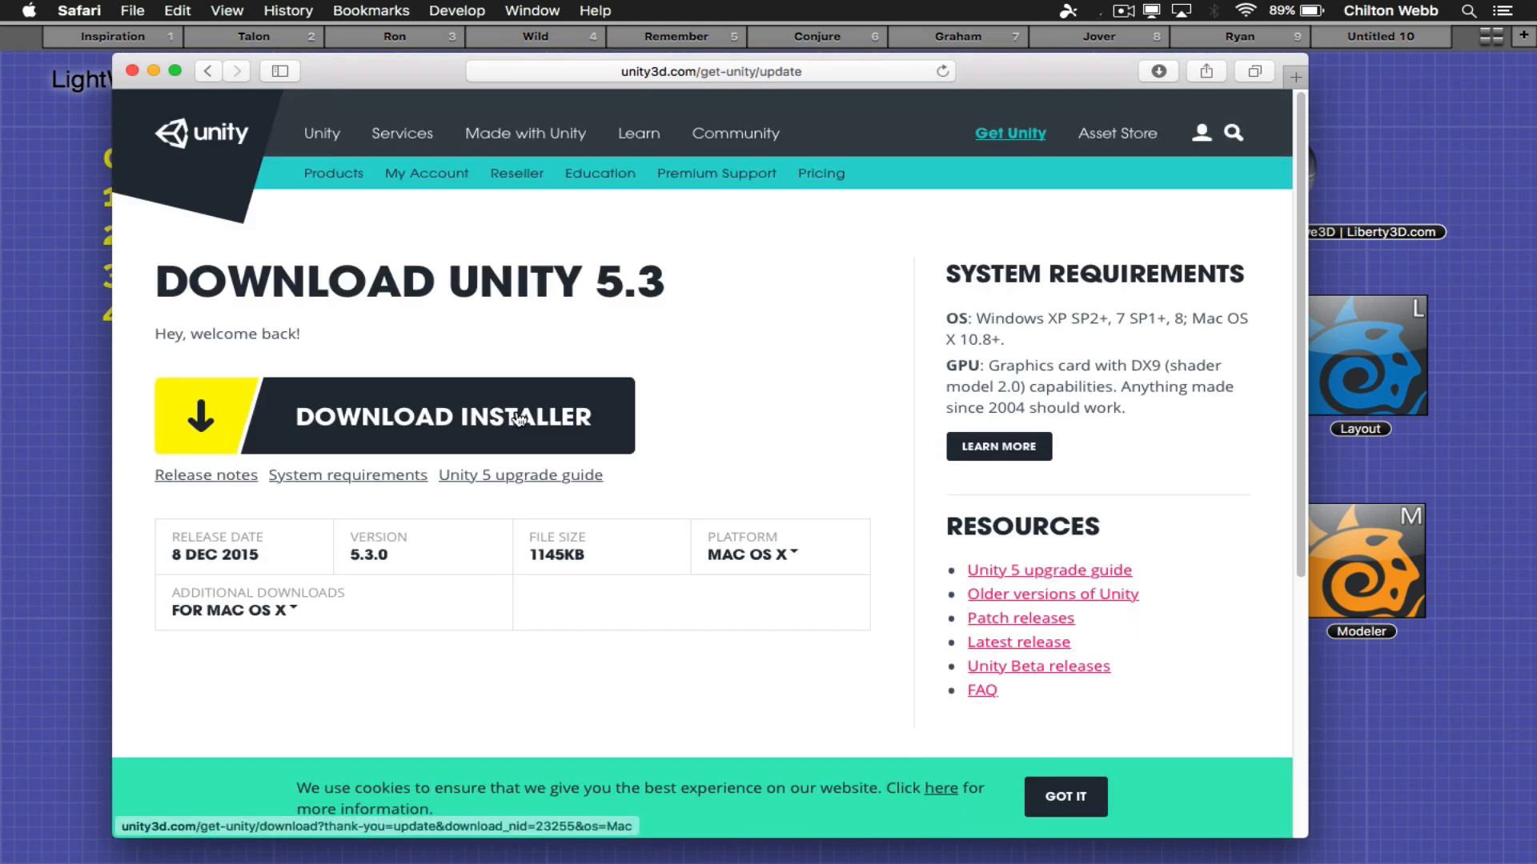
key("super+Tab")
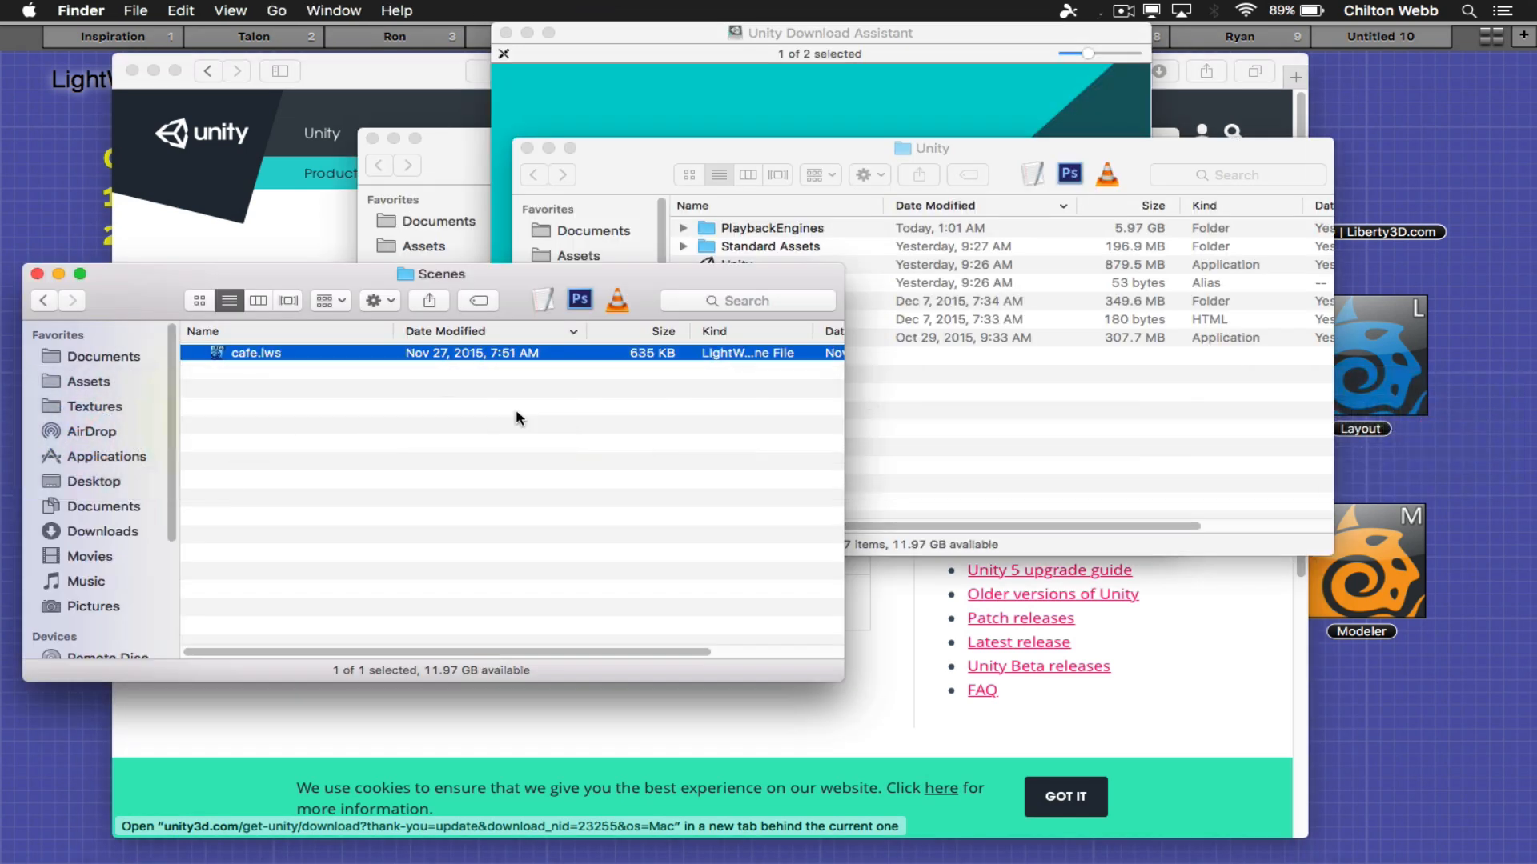
left_click(996, 443)
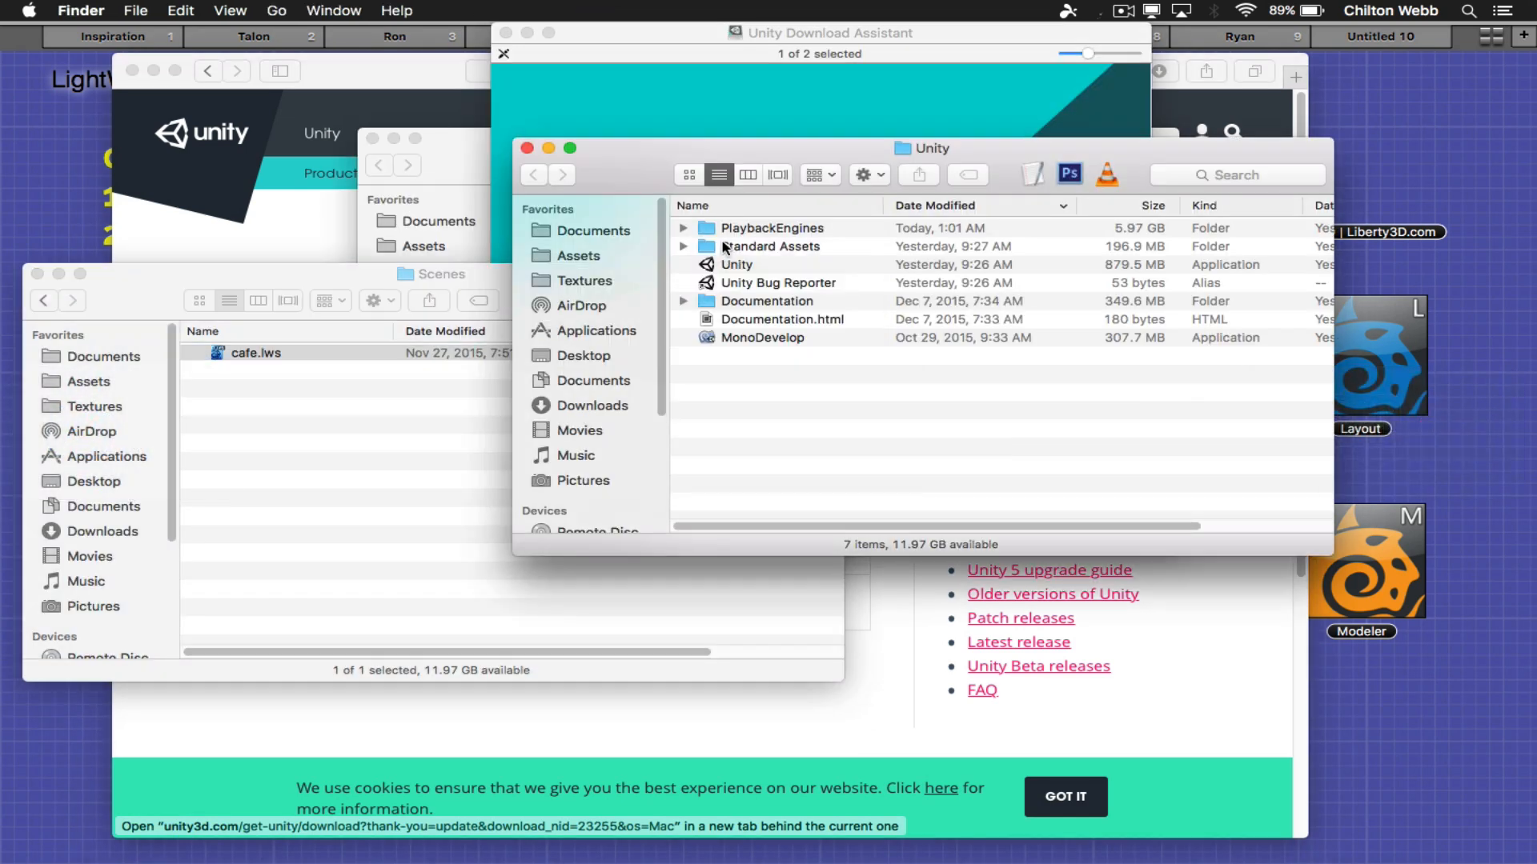
left_click(771, 116)
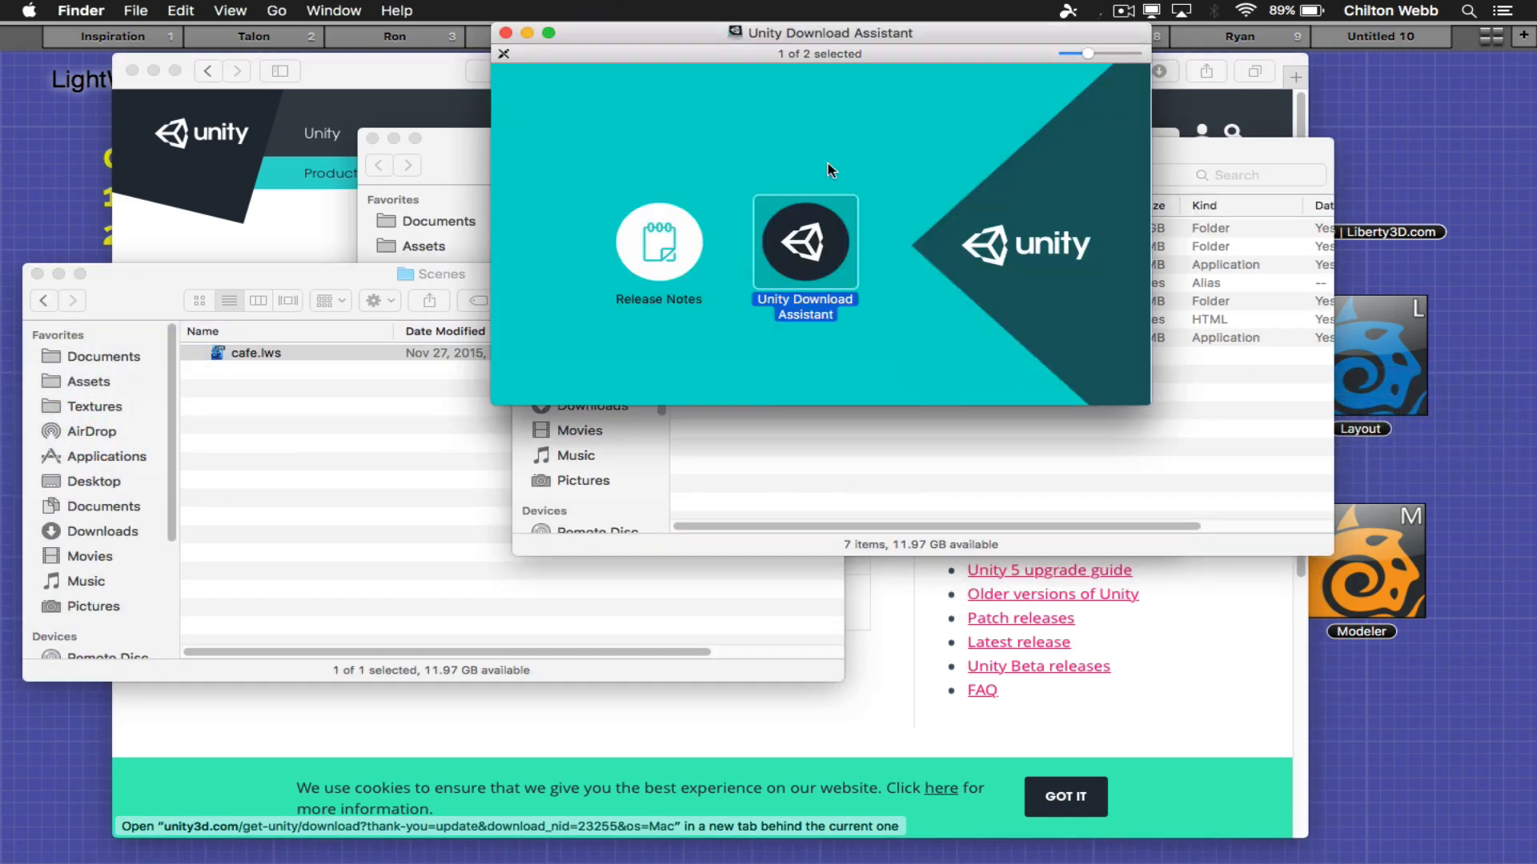
left_click(955, 446)
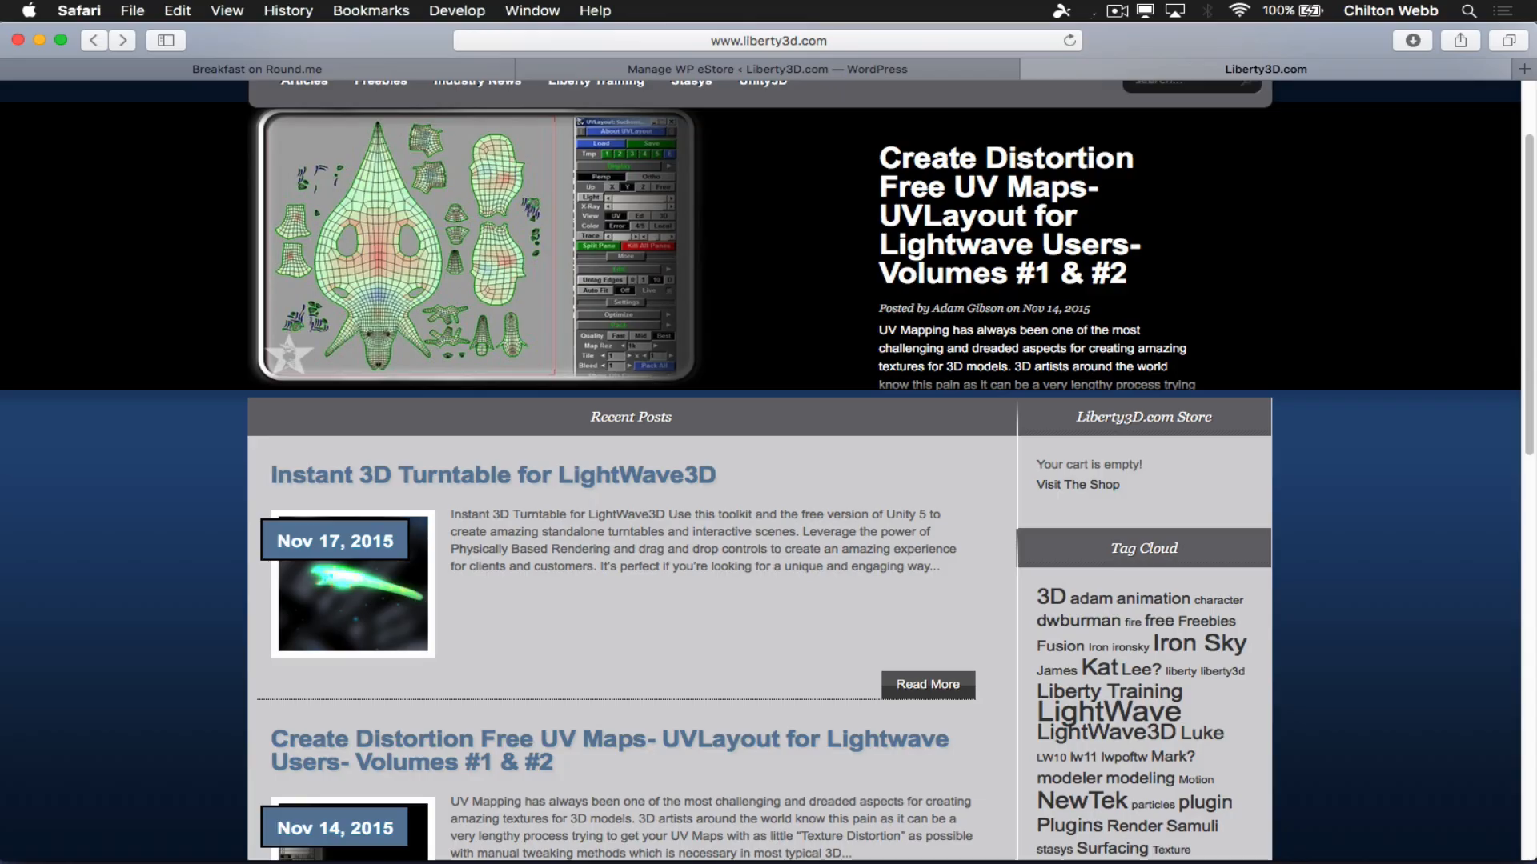
Open the "Instant 3D Turntable for LightWave3D" post and look through its description, example images and purchase section.
left_click(493, 478)
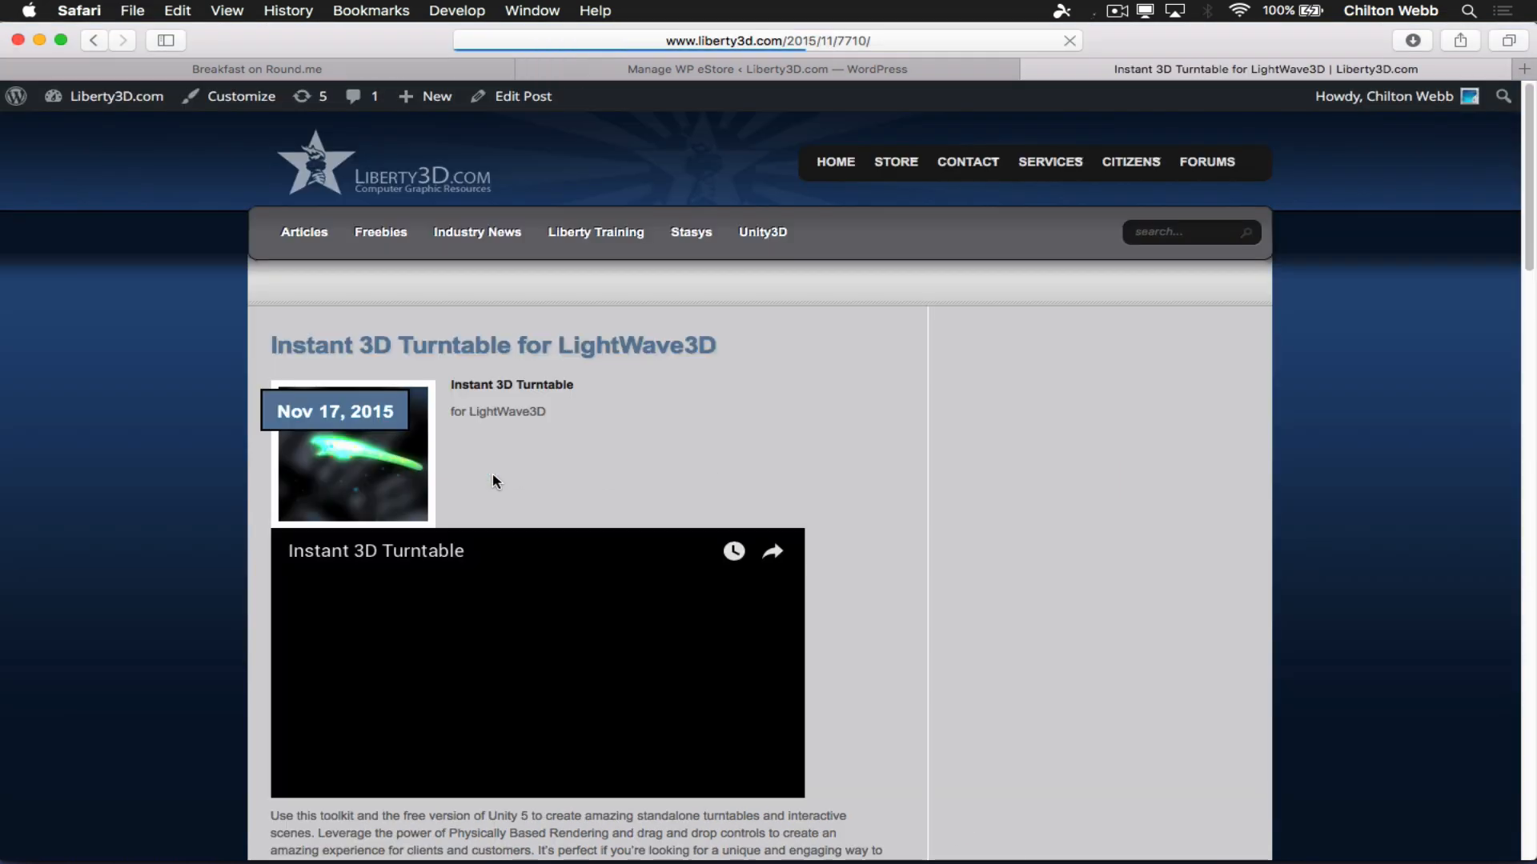
scroll(541, 400, "down", 15)
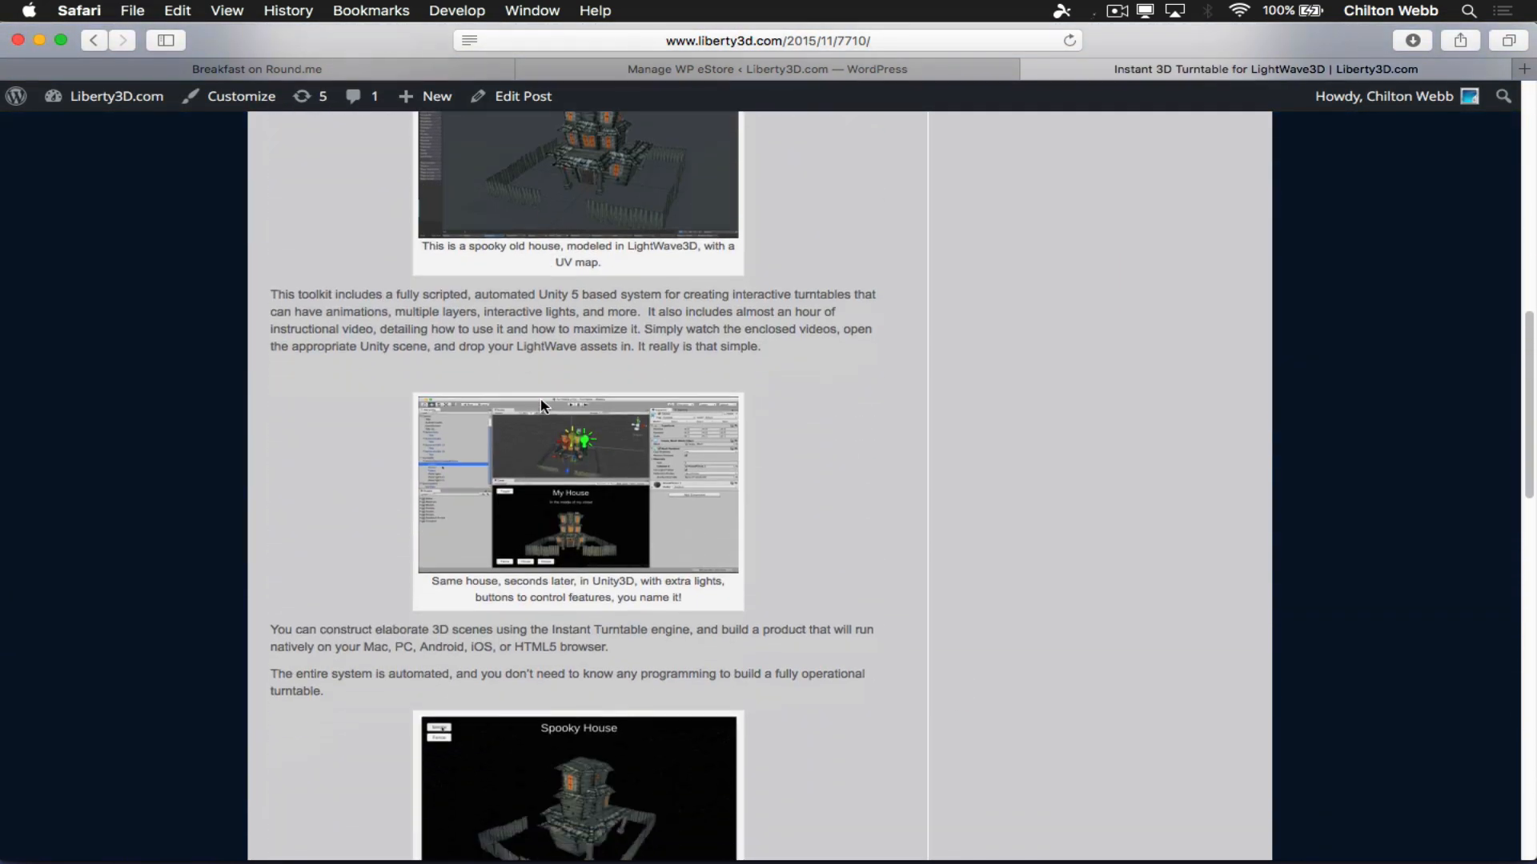
scroll(539, 402, "down", 5)
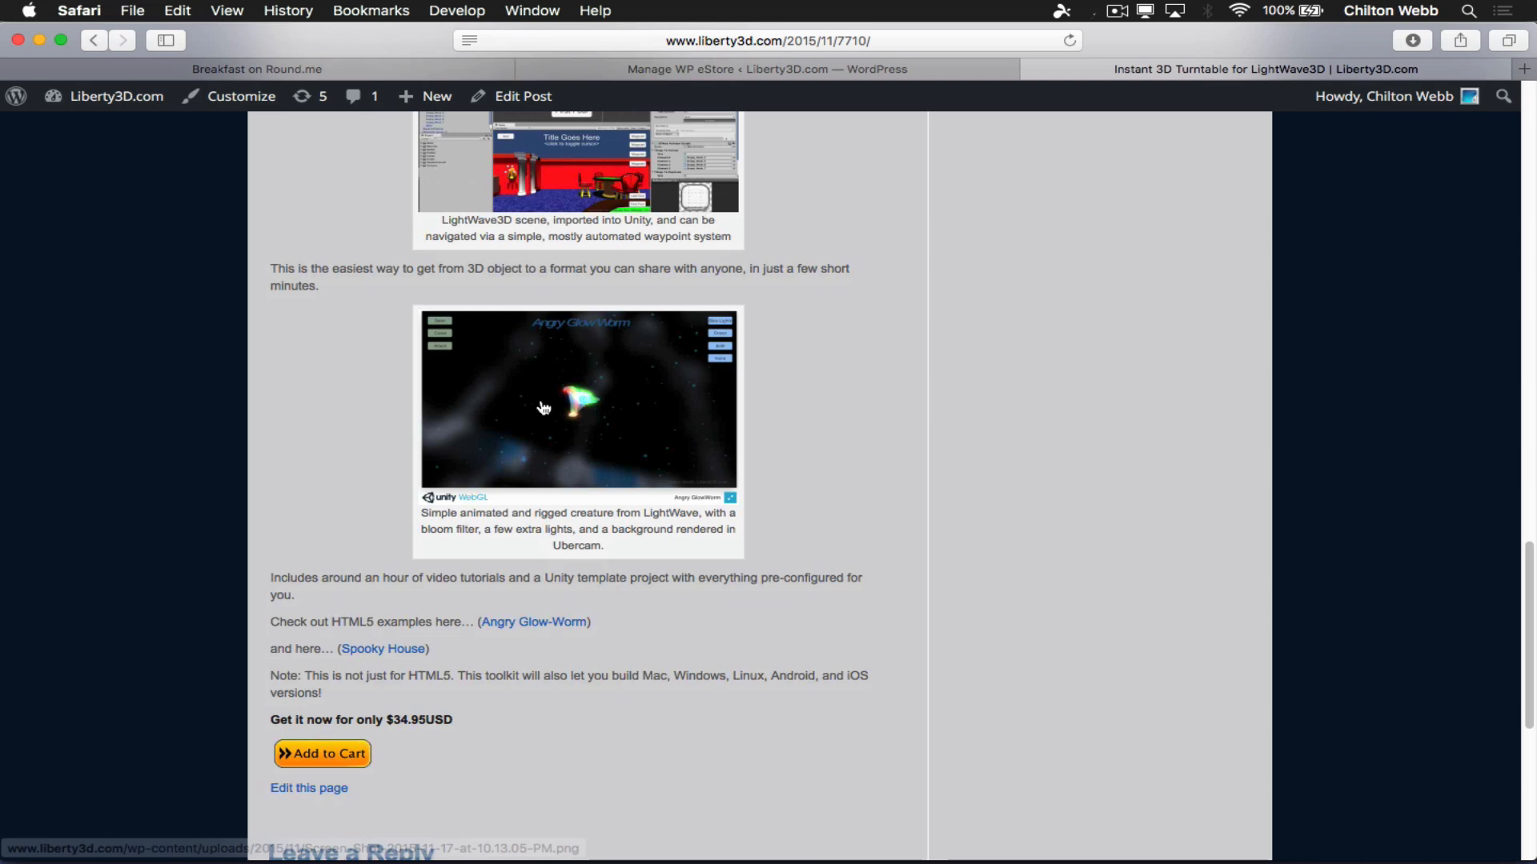
scroll(542, 407, "up", 20)
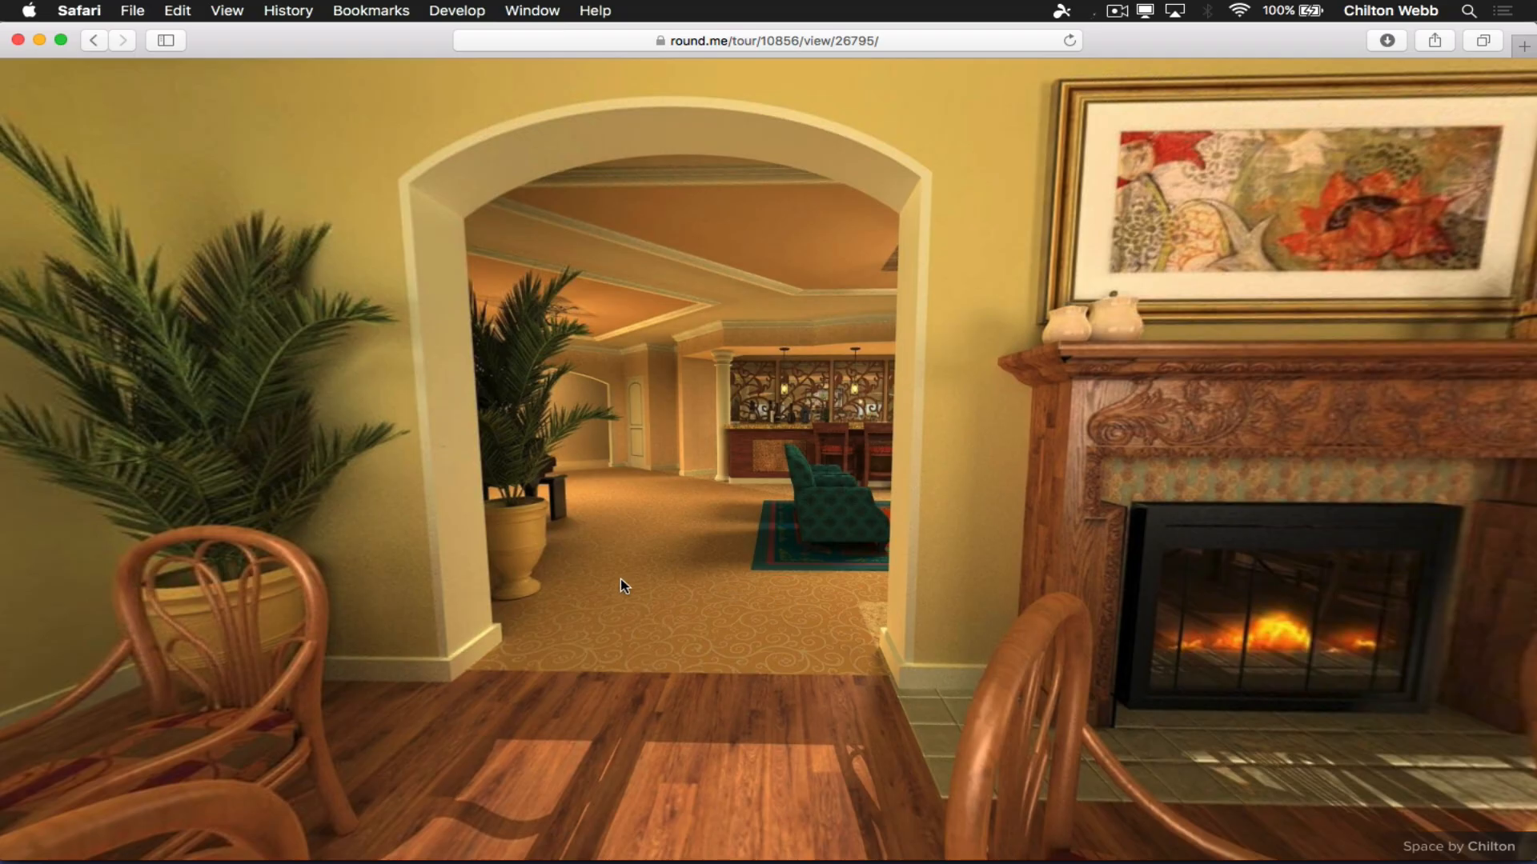
Look around the breakfast room panorama, covering the fireplace, dining tables, windows and the archway to the lounge.
mouse_move(621, 579)
left_mouse_down()
mouse_move(700, 493)
mouse_move(963, 433)
mouse_move(1068, 361)
left_mouse_up()
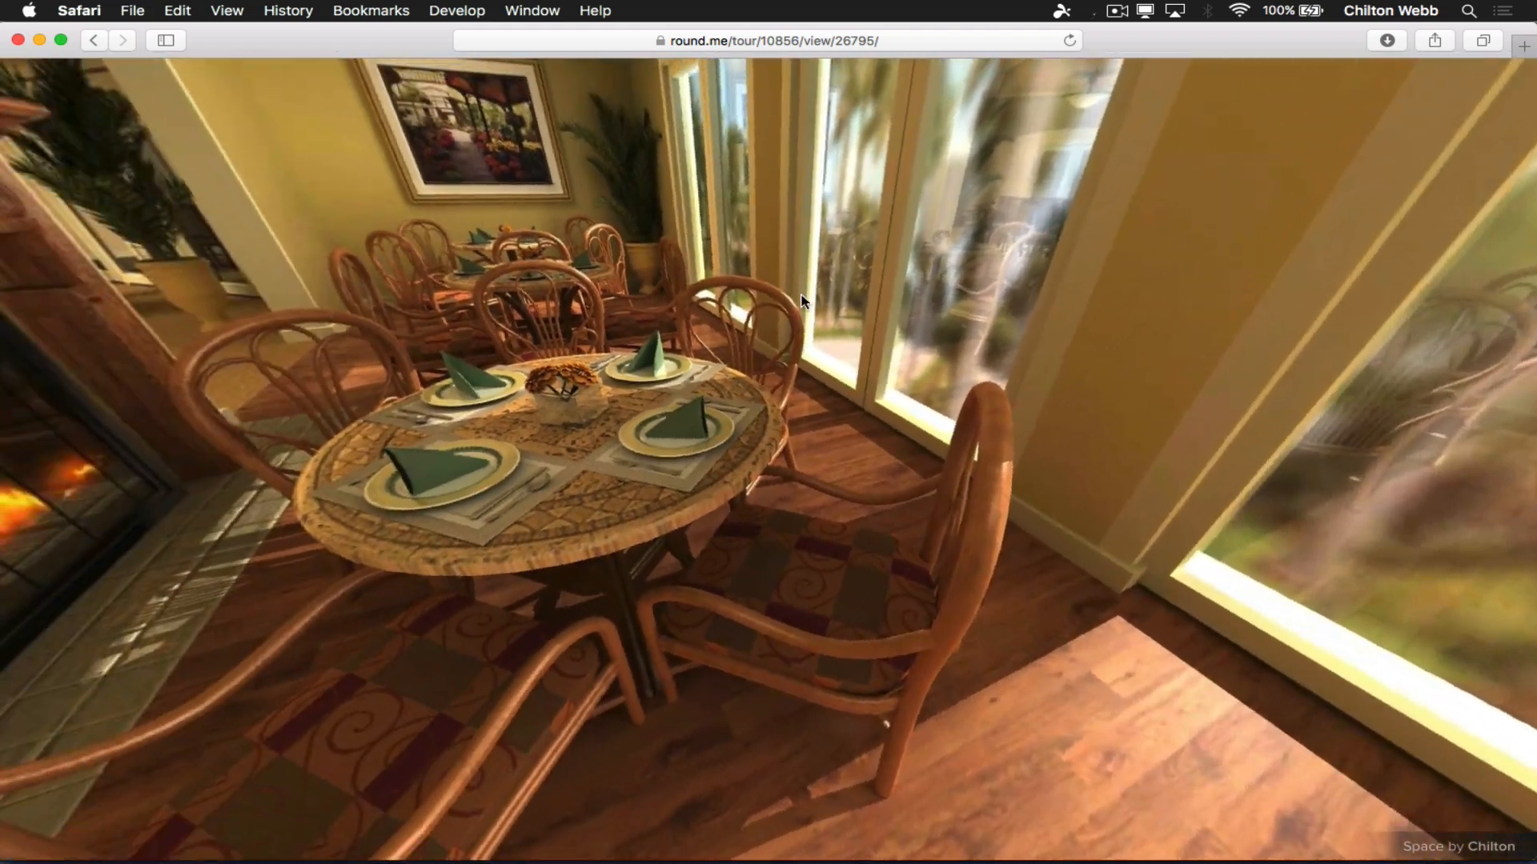
left_click_drag(768, 294, 1121, 258)
left_click_drag(690, 230, 704, 376)
scroll(1031, 388, "up", 3)
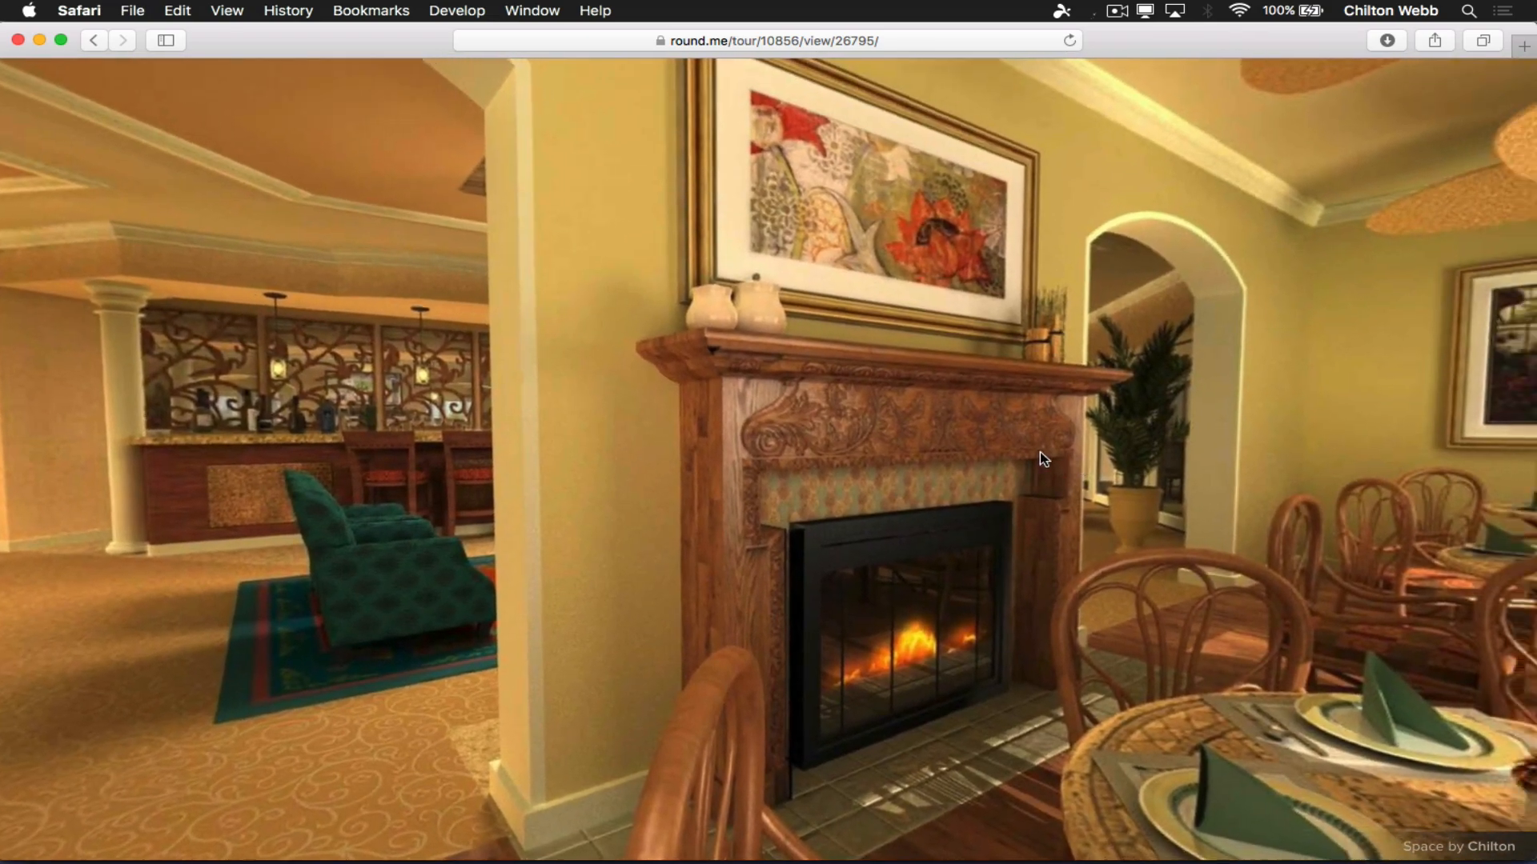
left_click_drag(1040, 452, 1010, 276)
left_click_drag(659, 238, 929, 372)
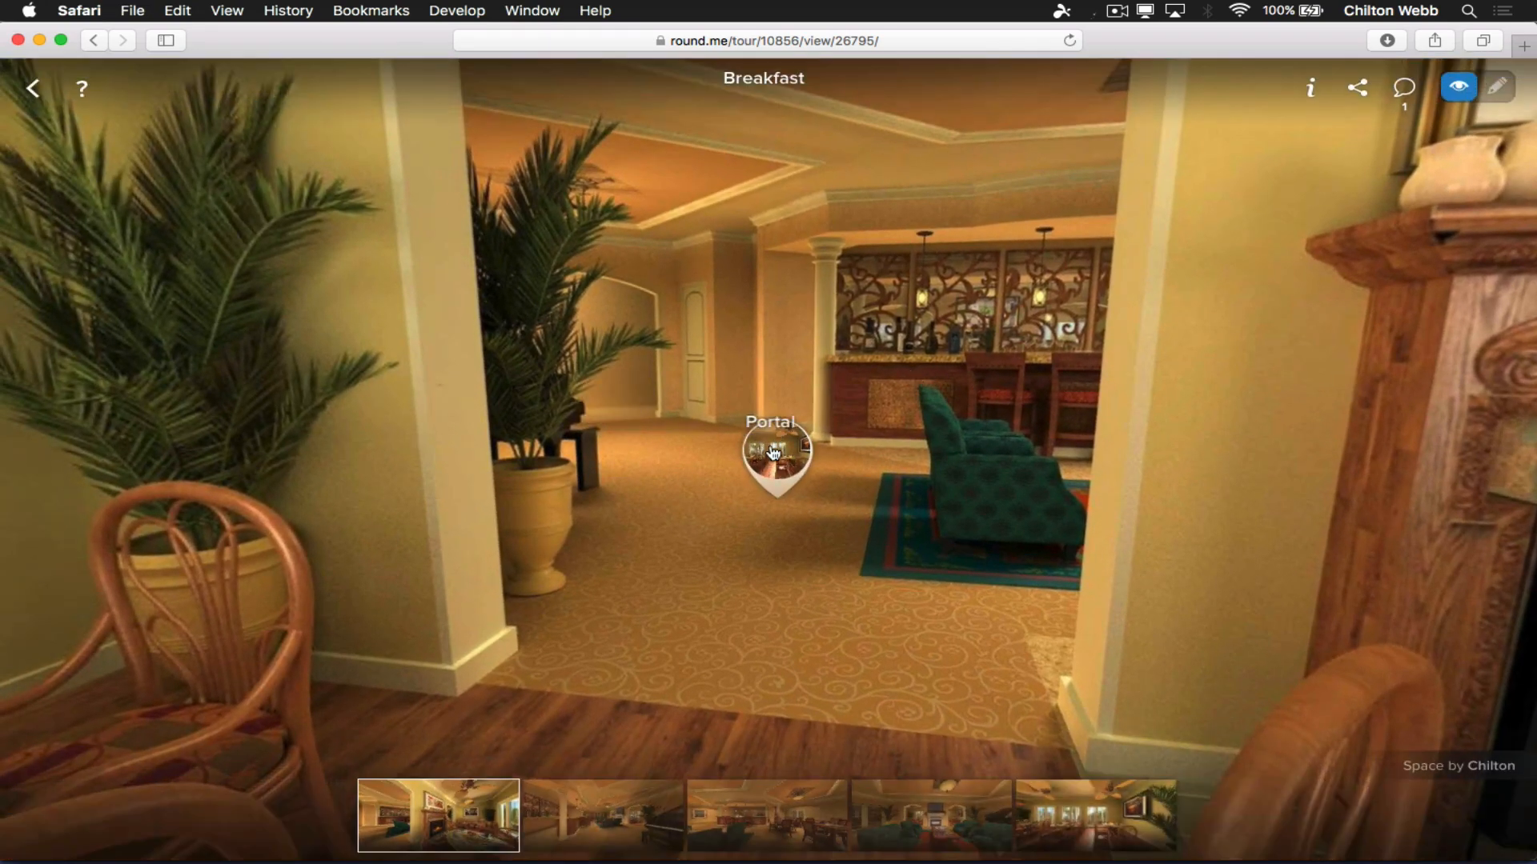
Follow the lounge archway portal and the Chairs portal, and look around the armchairs and fireplace at that viewpoint.
left_click(966, 427)
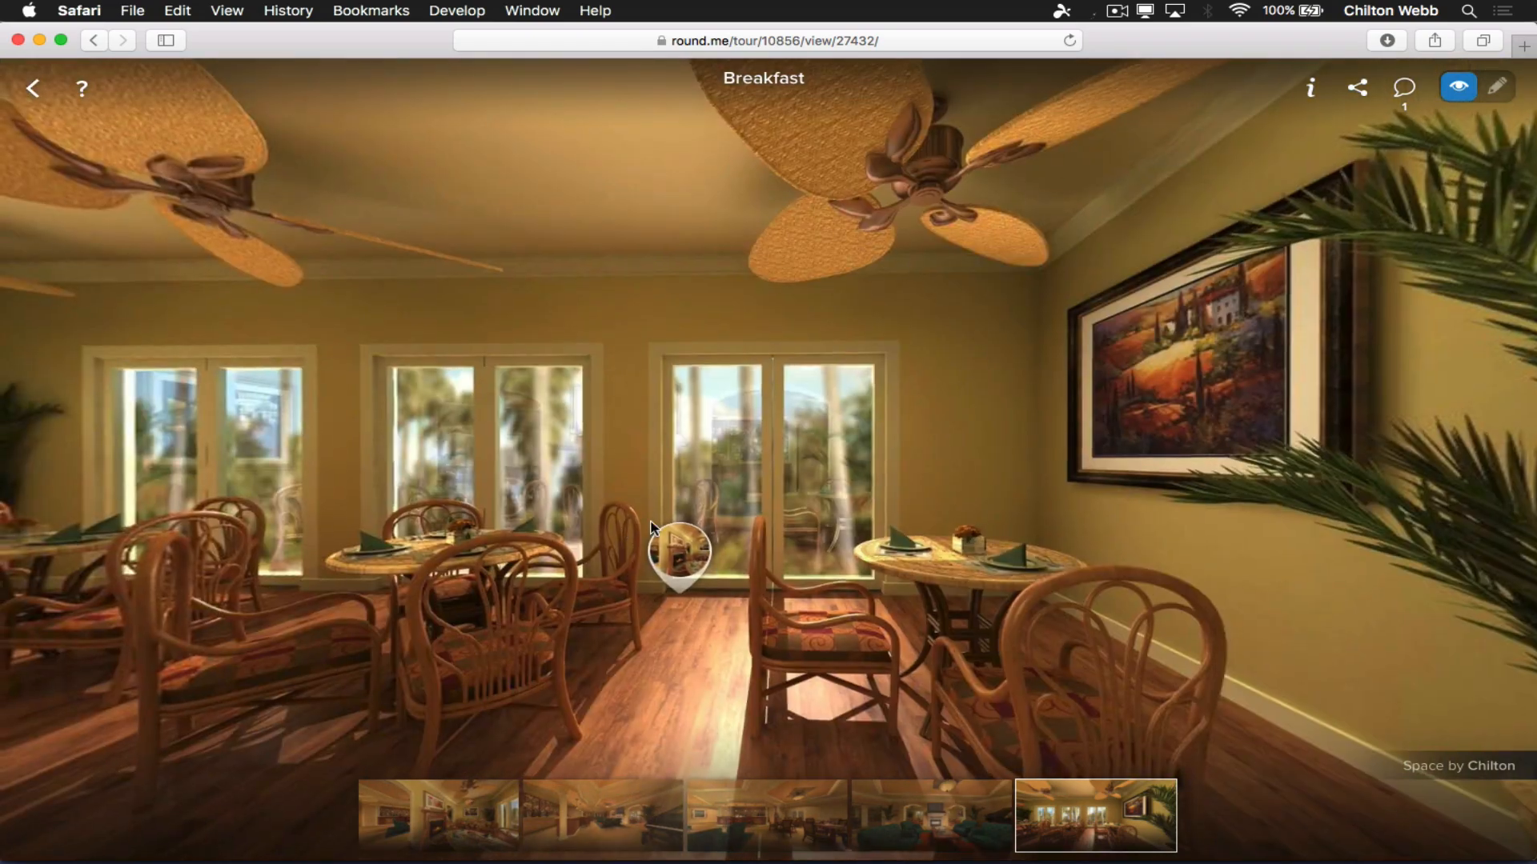
left_click(655, 531)
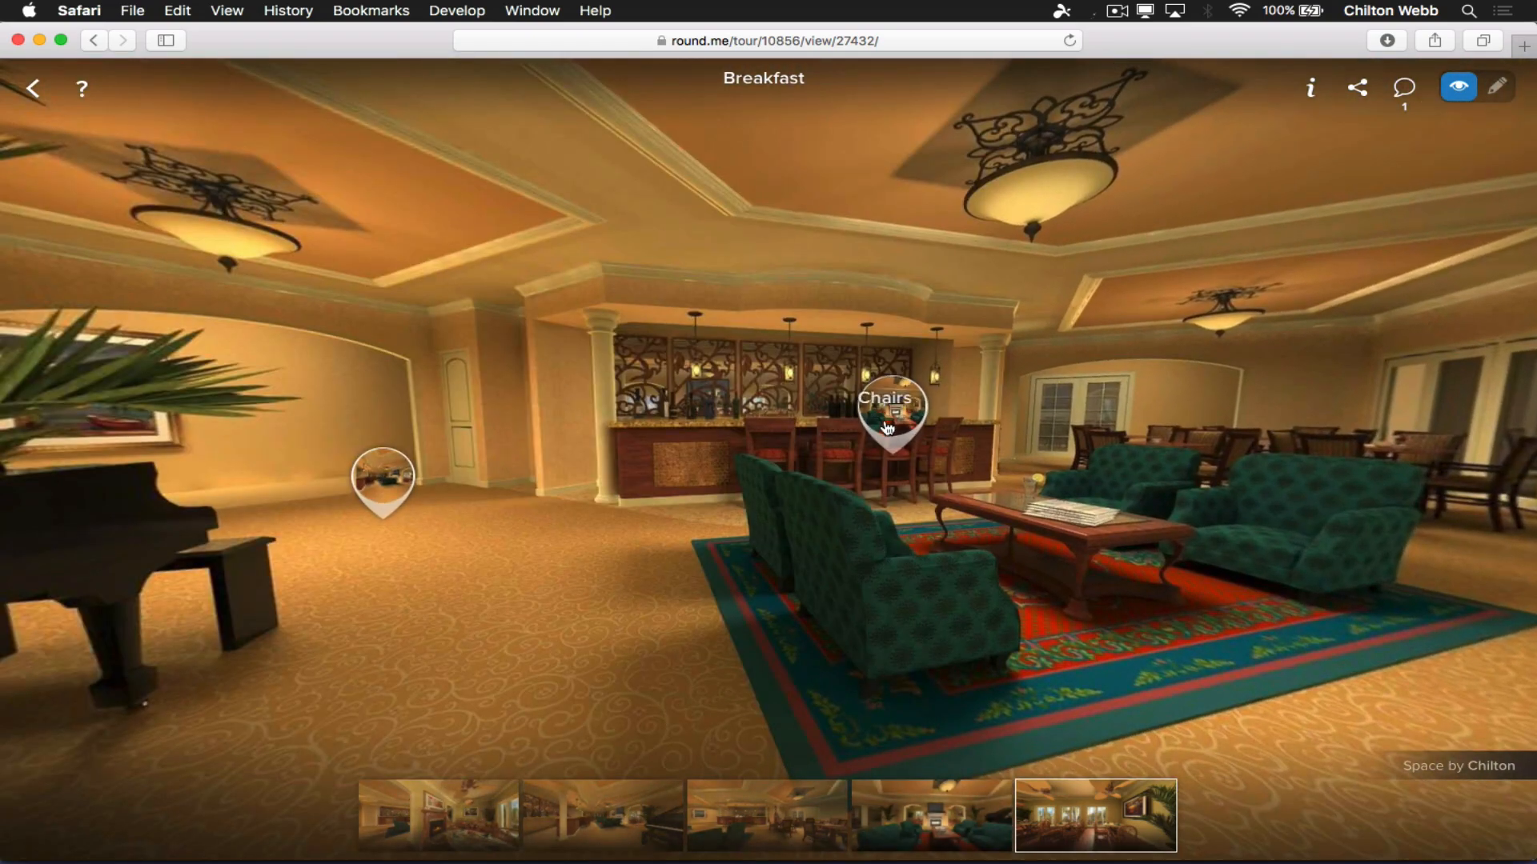
left_click(887, 427)
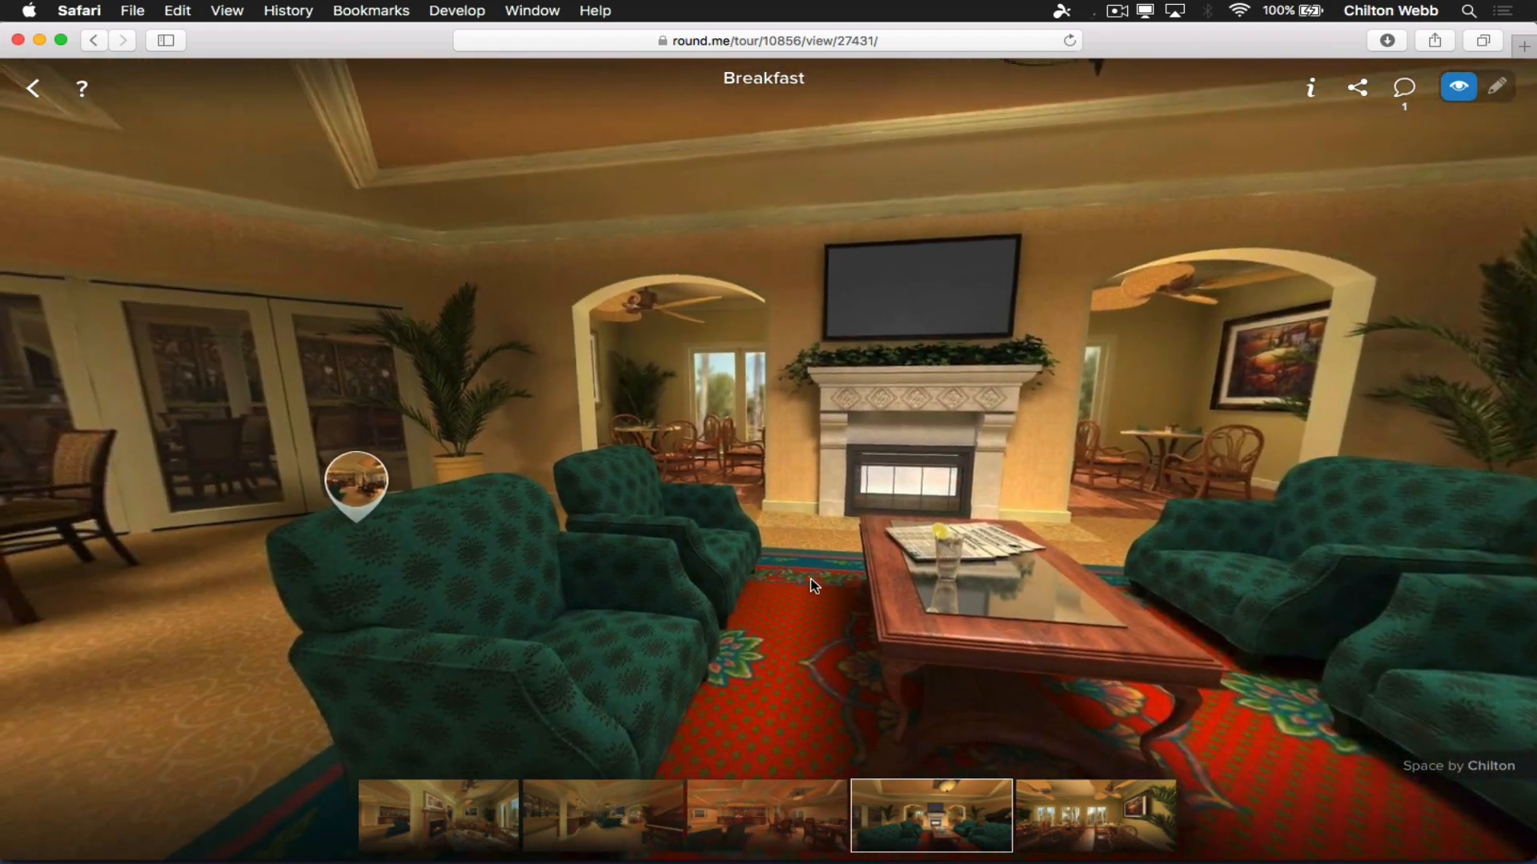
left_click_drag(811, 578, 788, 524)
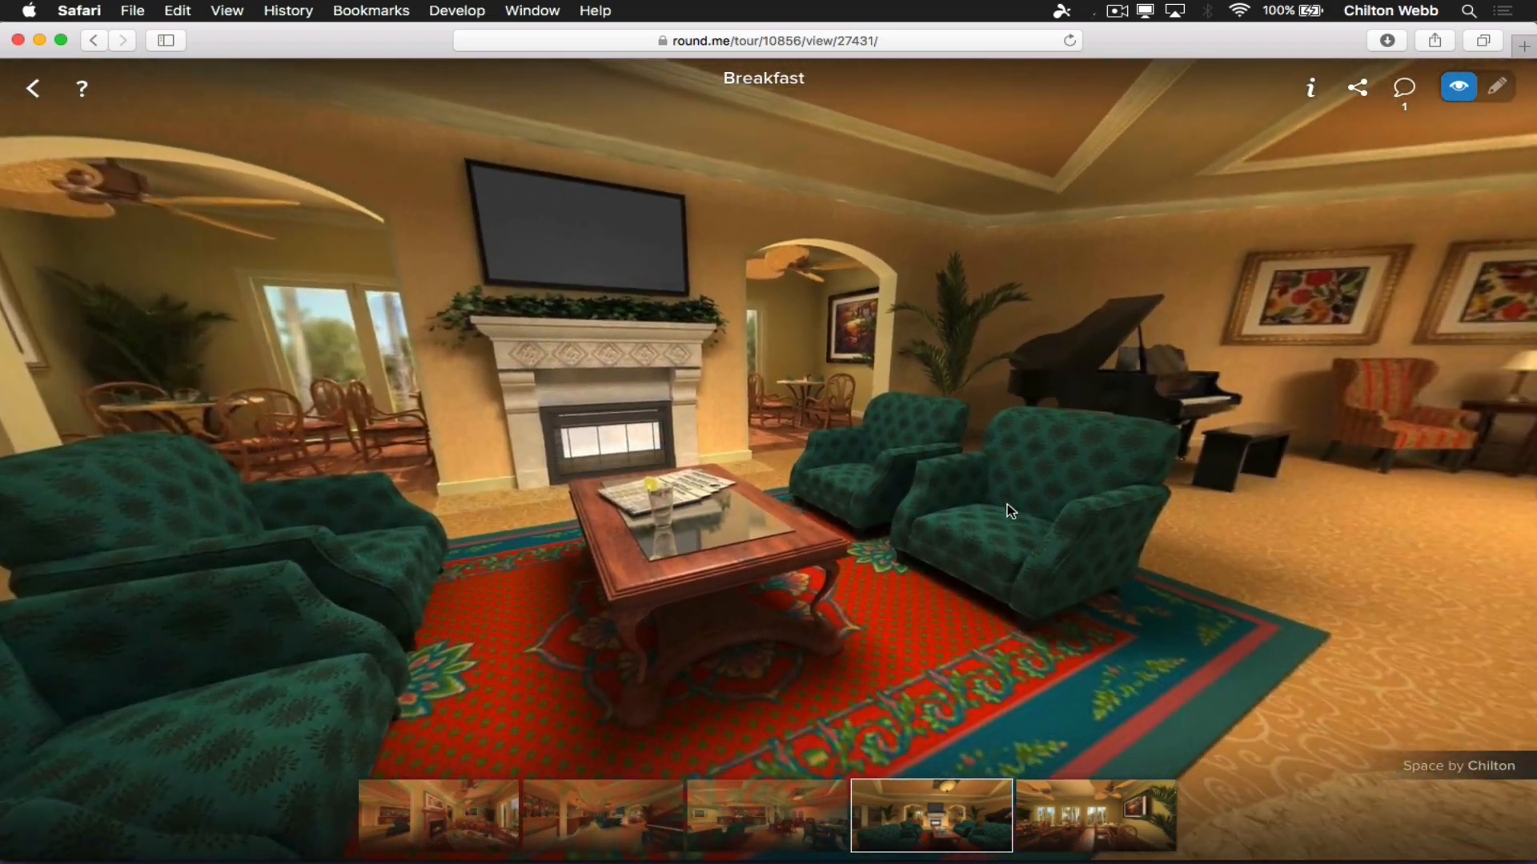
left_click_drag(1005, 511, 808, 535)
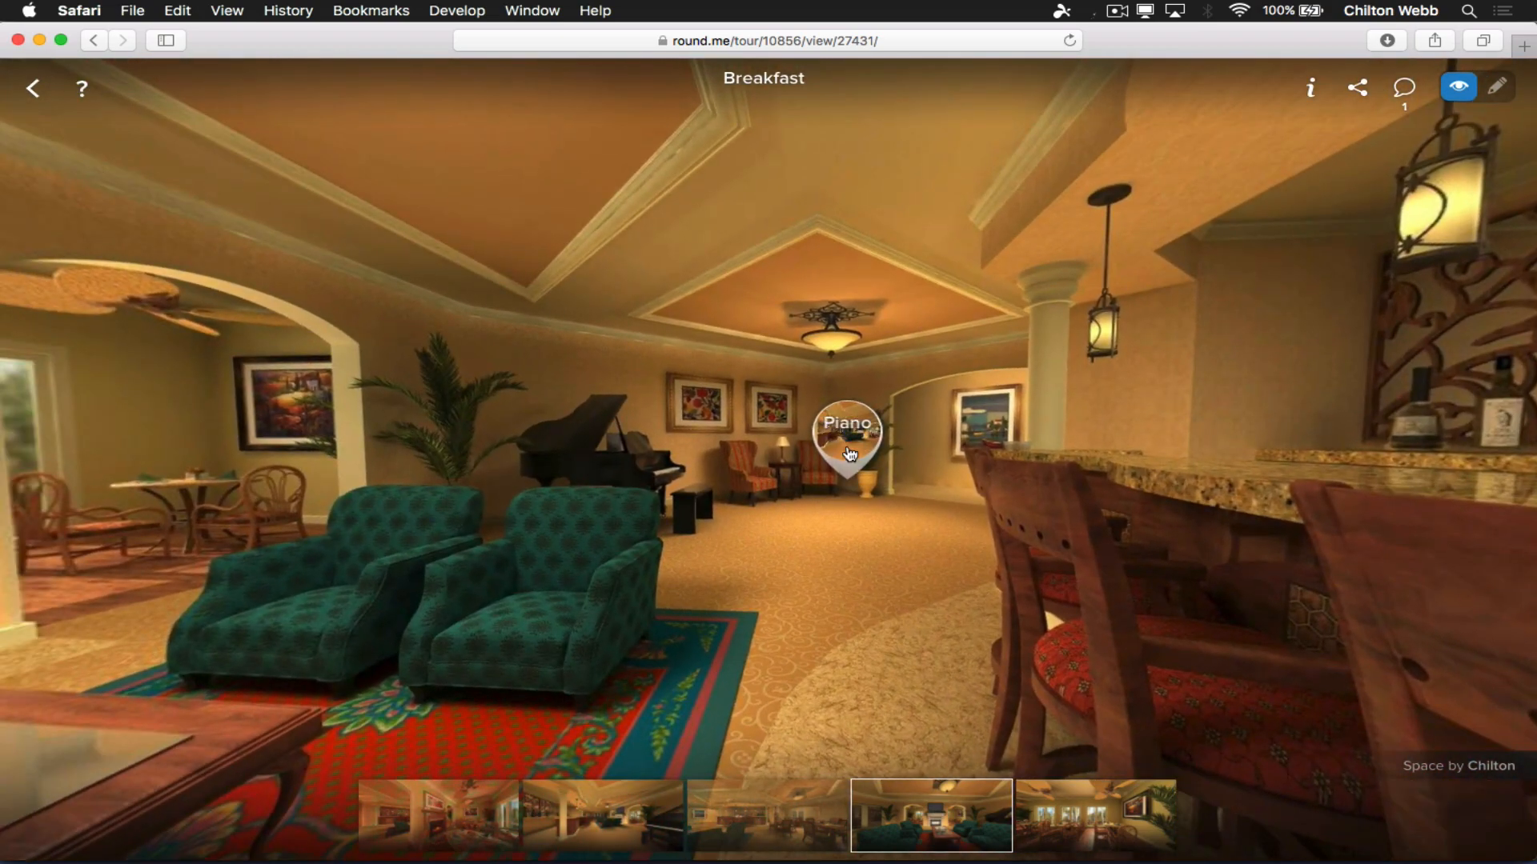
Move to the Piano viewpoint of the tour and look around toward the bar and seating area.
left_click(847, 445)
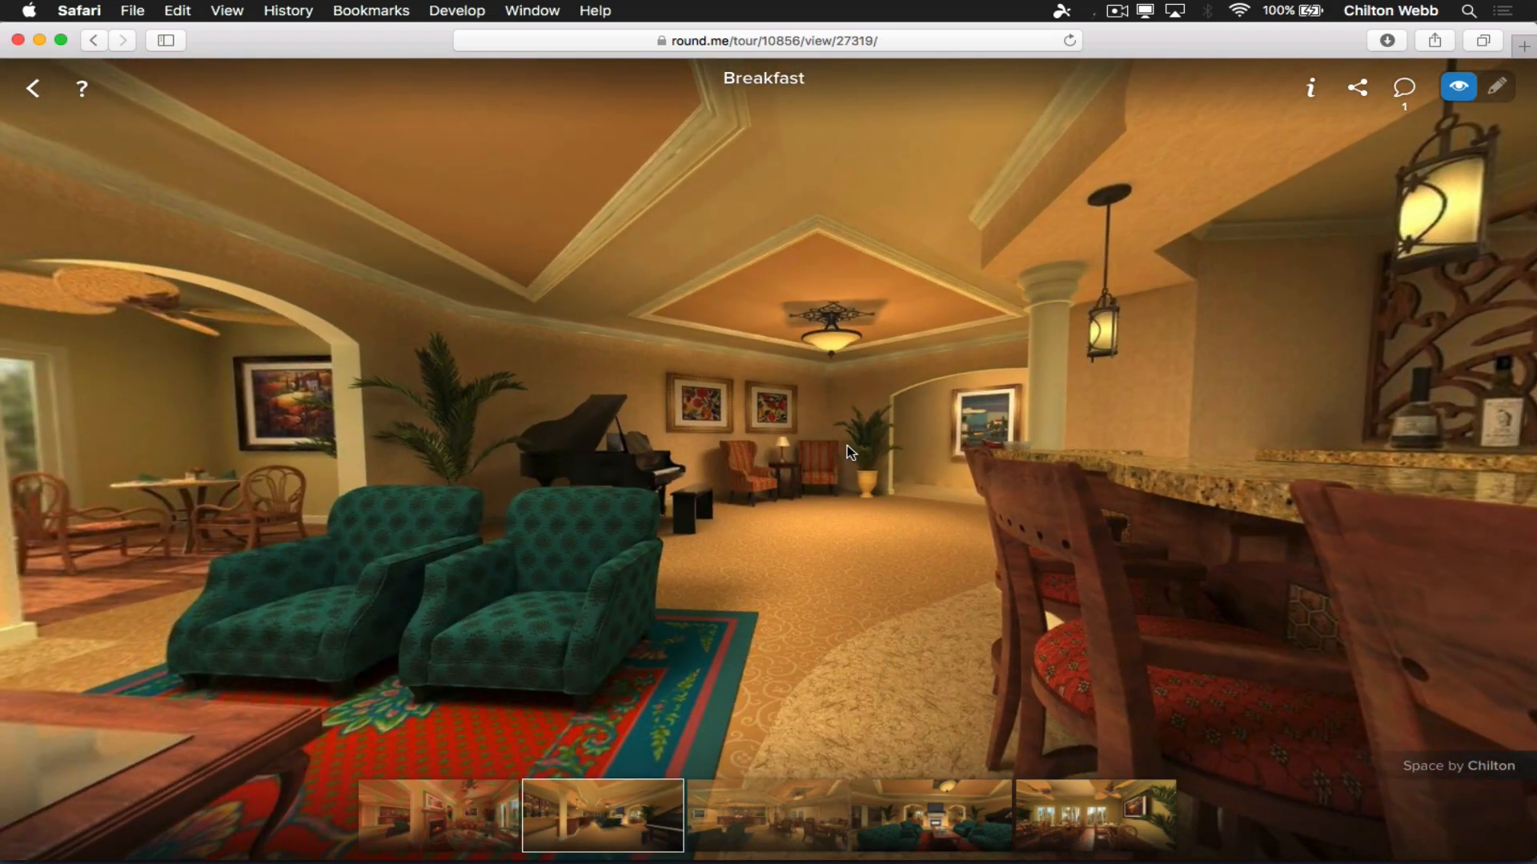
left_click(661, 489)
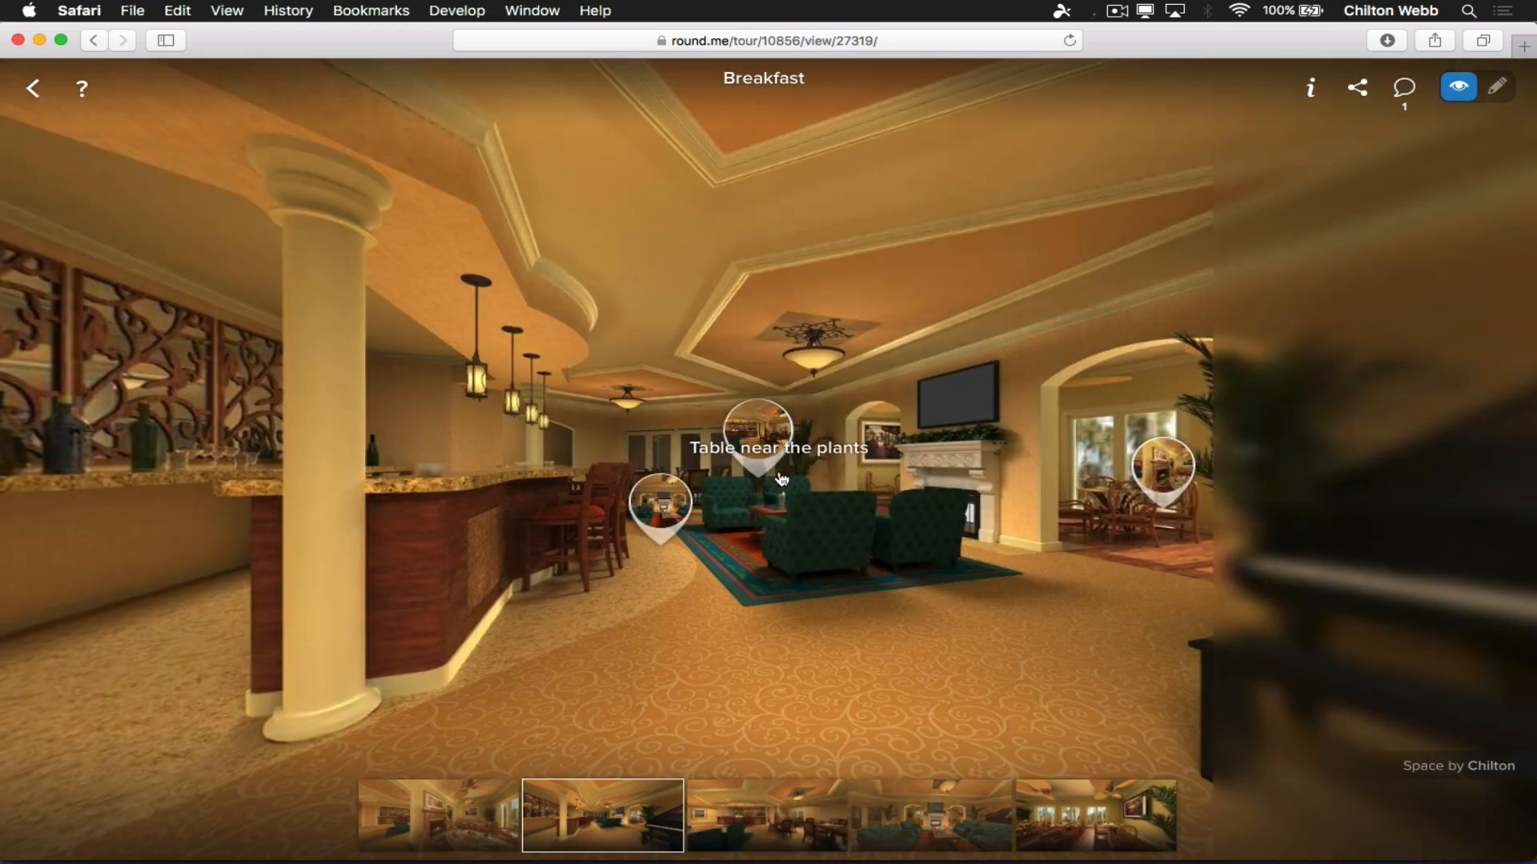
left_click_drag(795, 473, 660, 424)
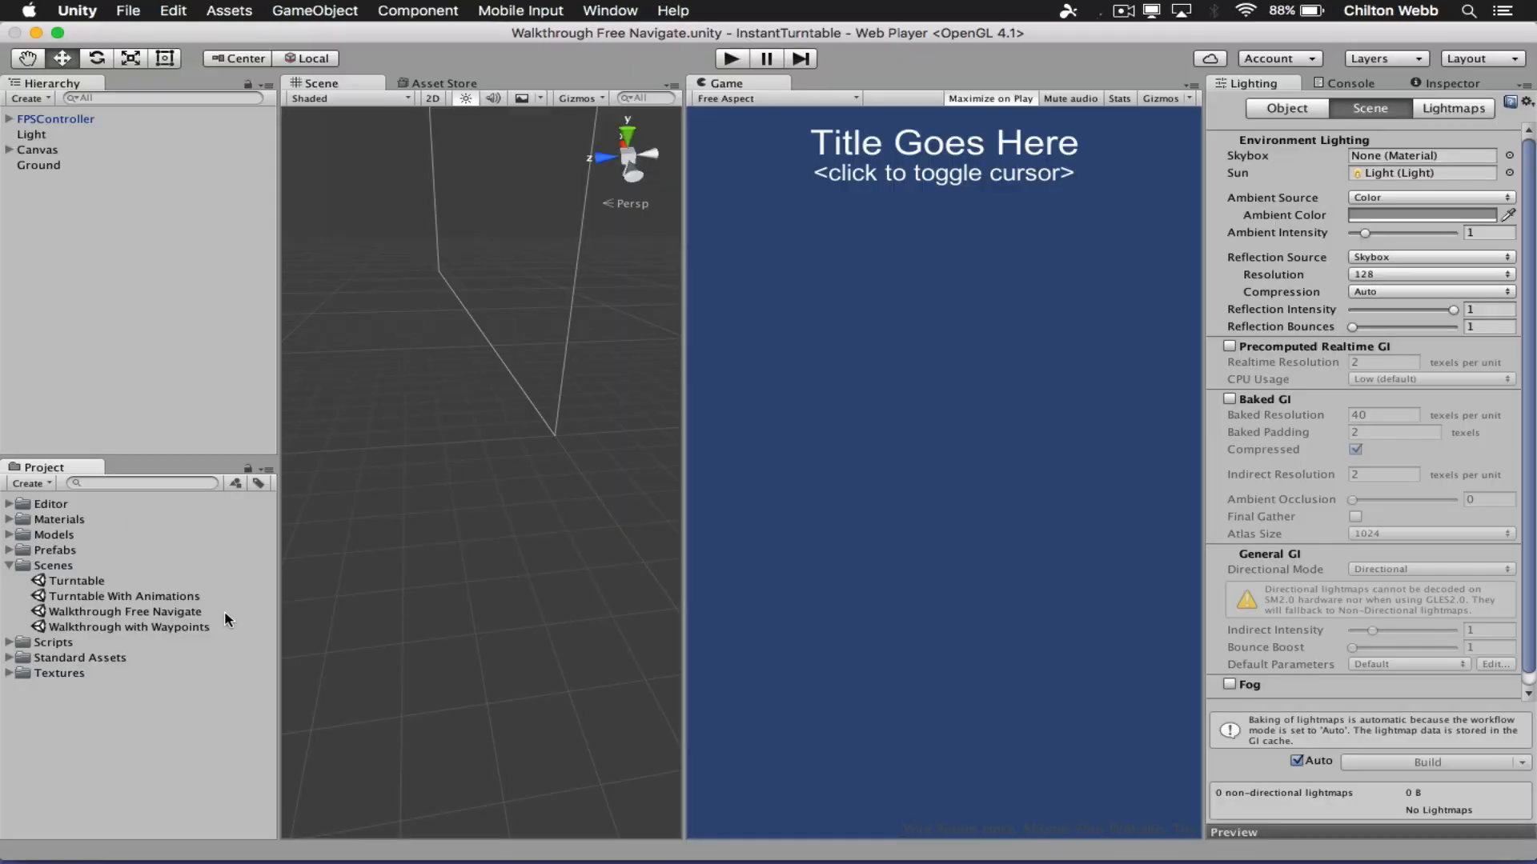
Add a 3D cube to the Walkthrough Free Navigate scene and frame it in the Scene view.
left_click(224, 613)
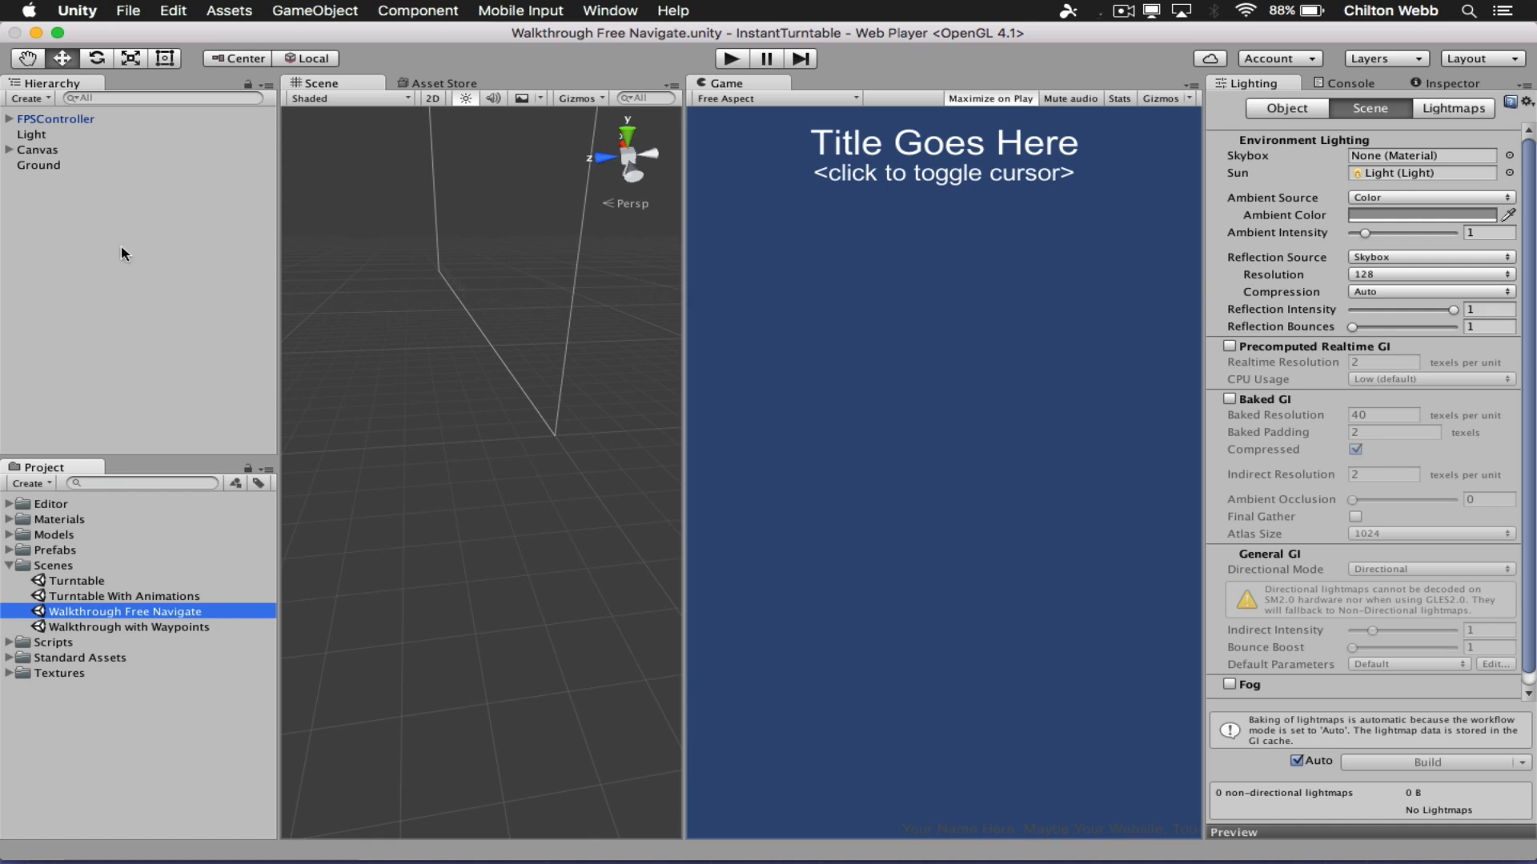
left_click(317, 10)
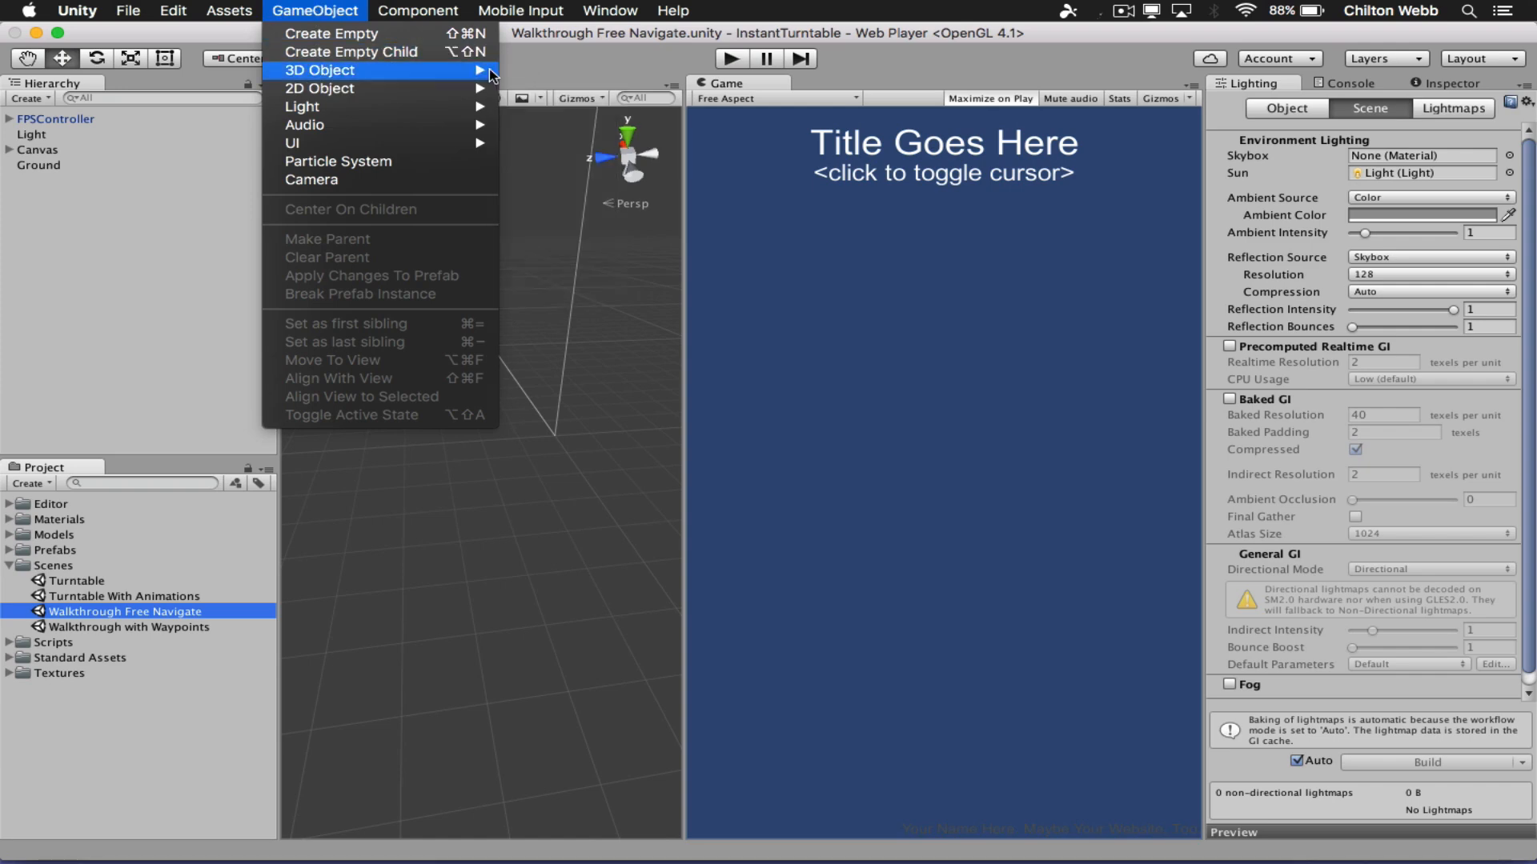
mouse_move(480, 71)
left_click(529, 73)
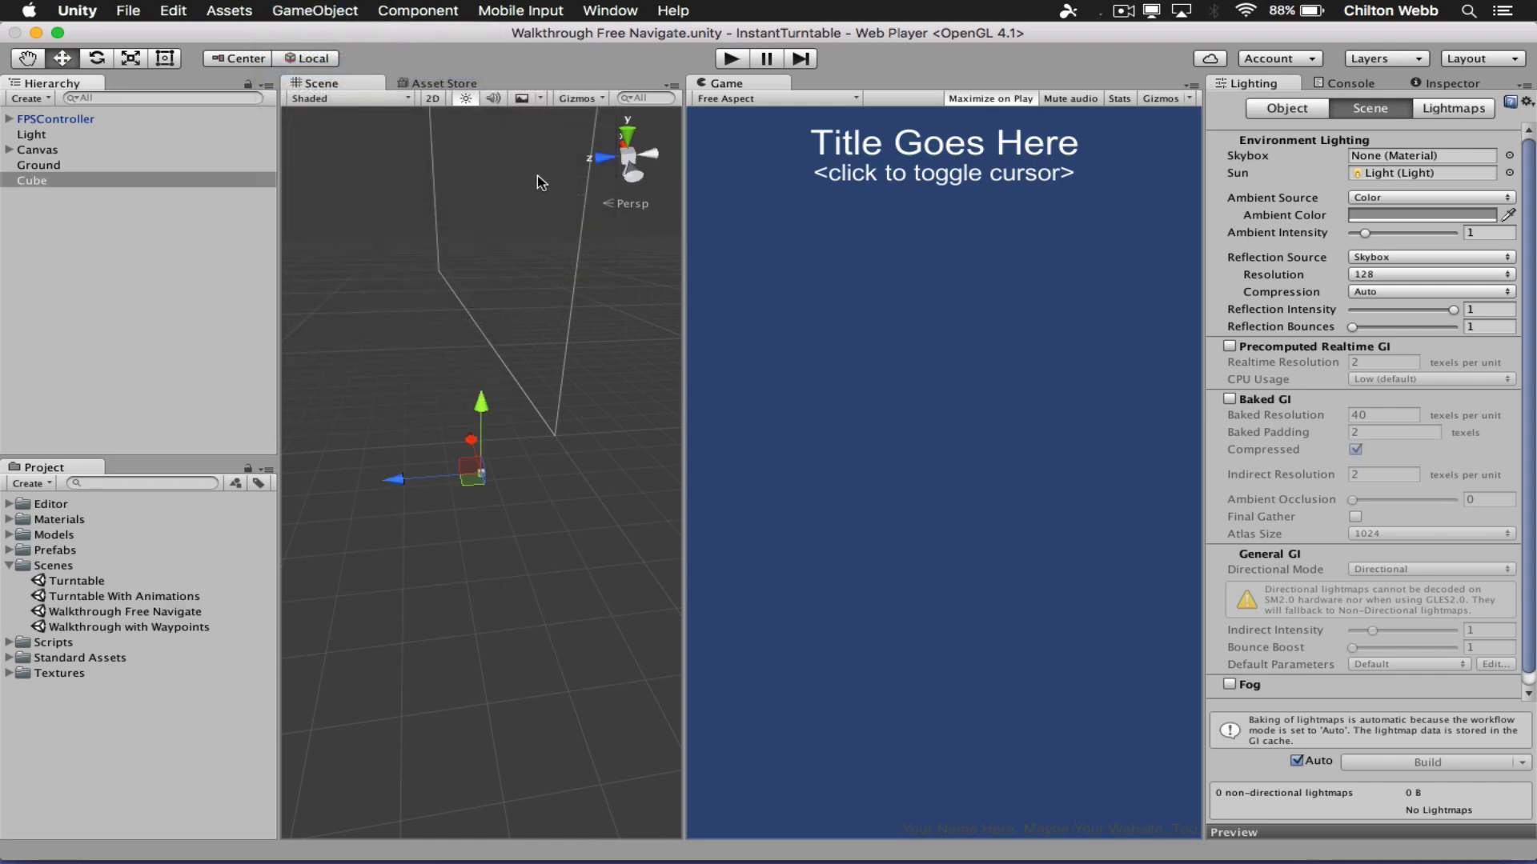
left_click(497, 456)
key("f")
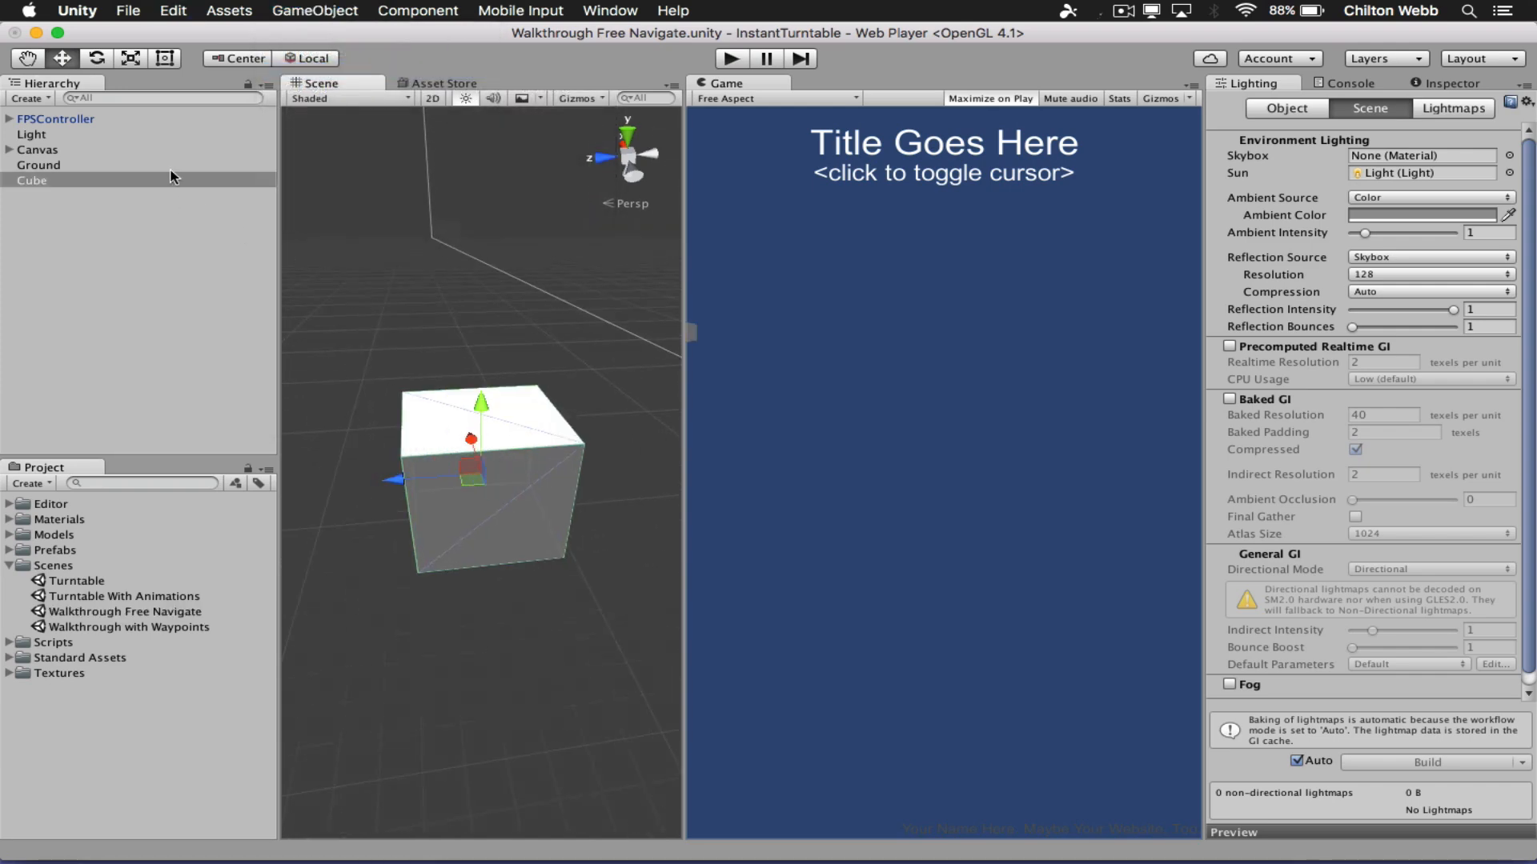
Enable the Mesh Renderer component on the Ground object.
left_click(170, 165)
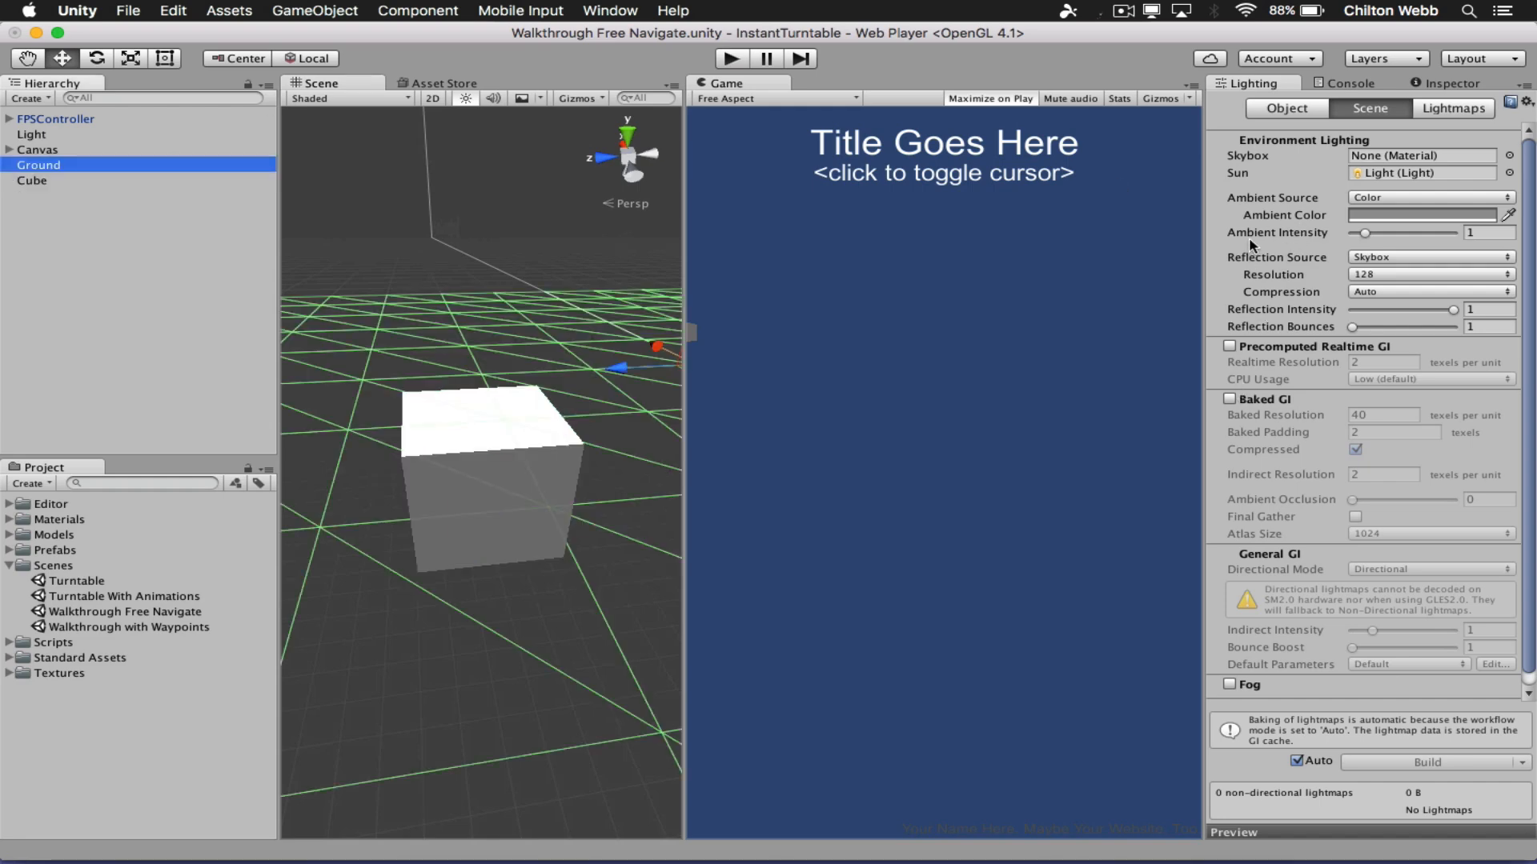
left_click(1451, 82)
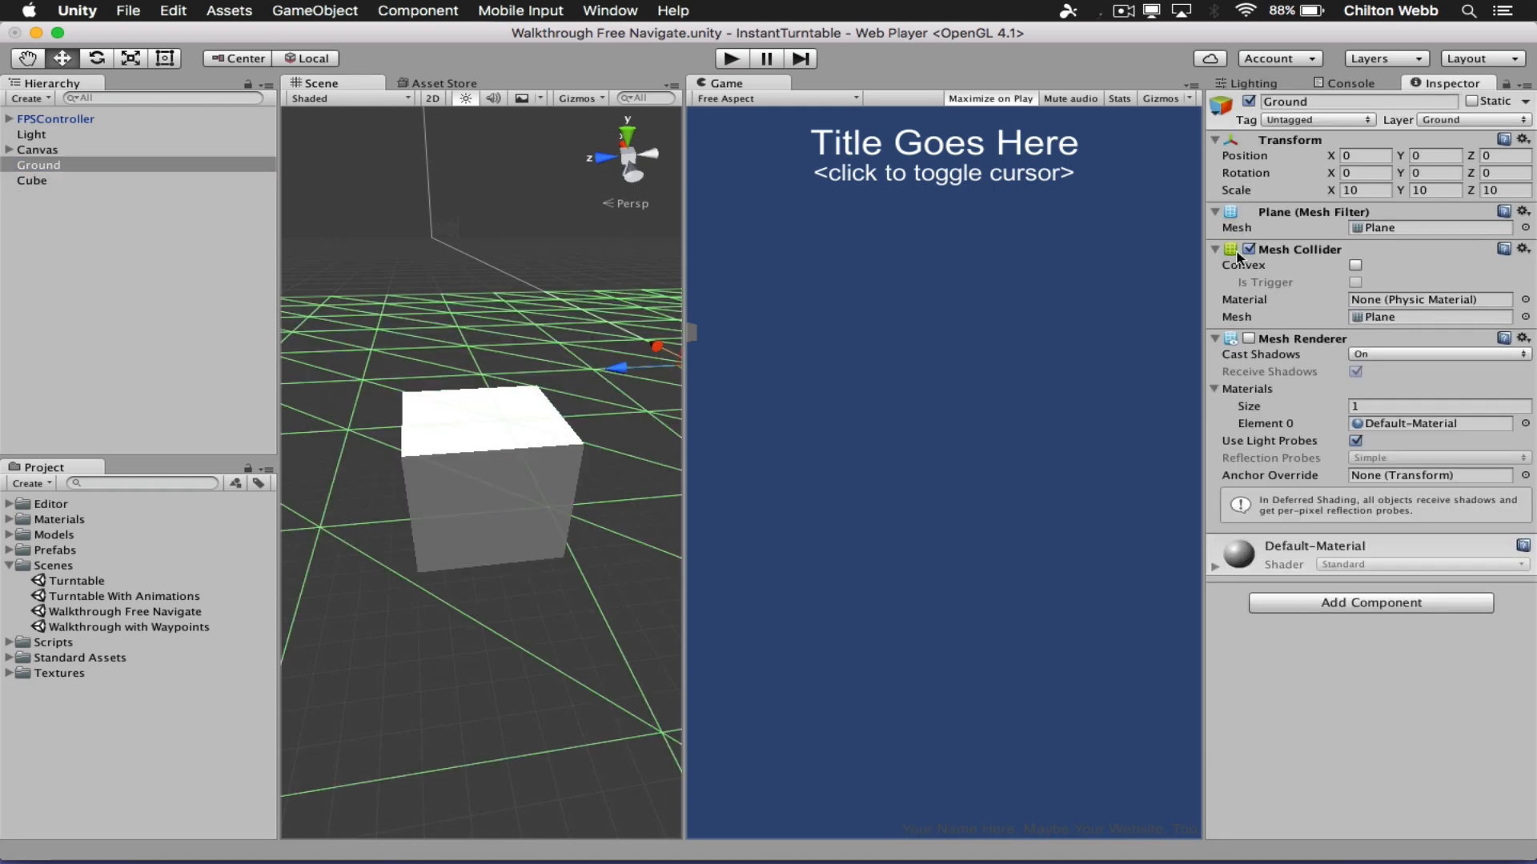
left_click(1248, 339)
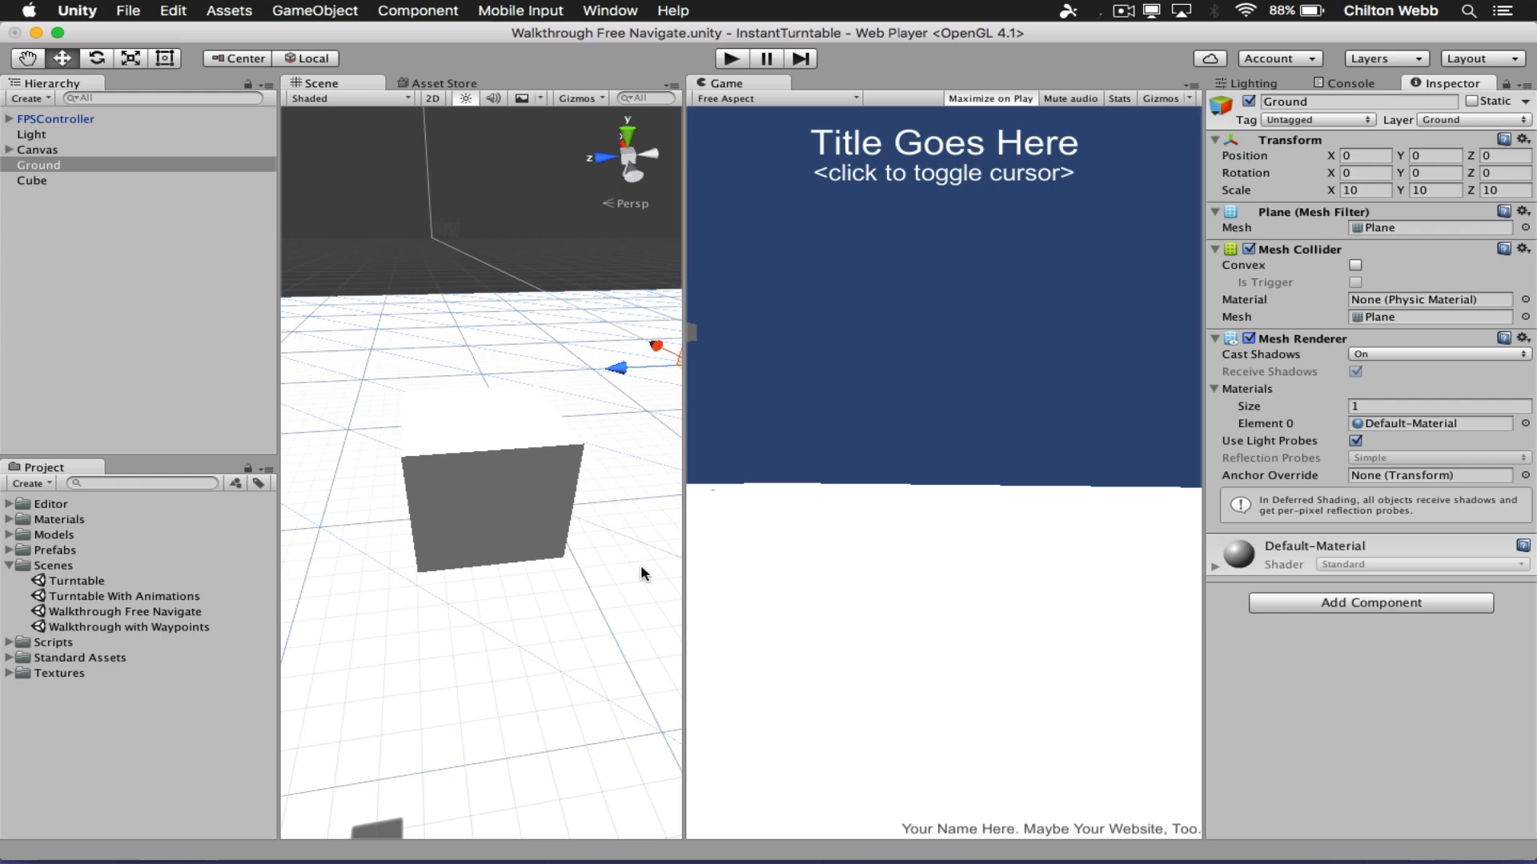
Run the scene in play mode, walk and look around near the cube, and stop playback.
key("super+p")
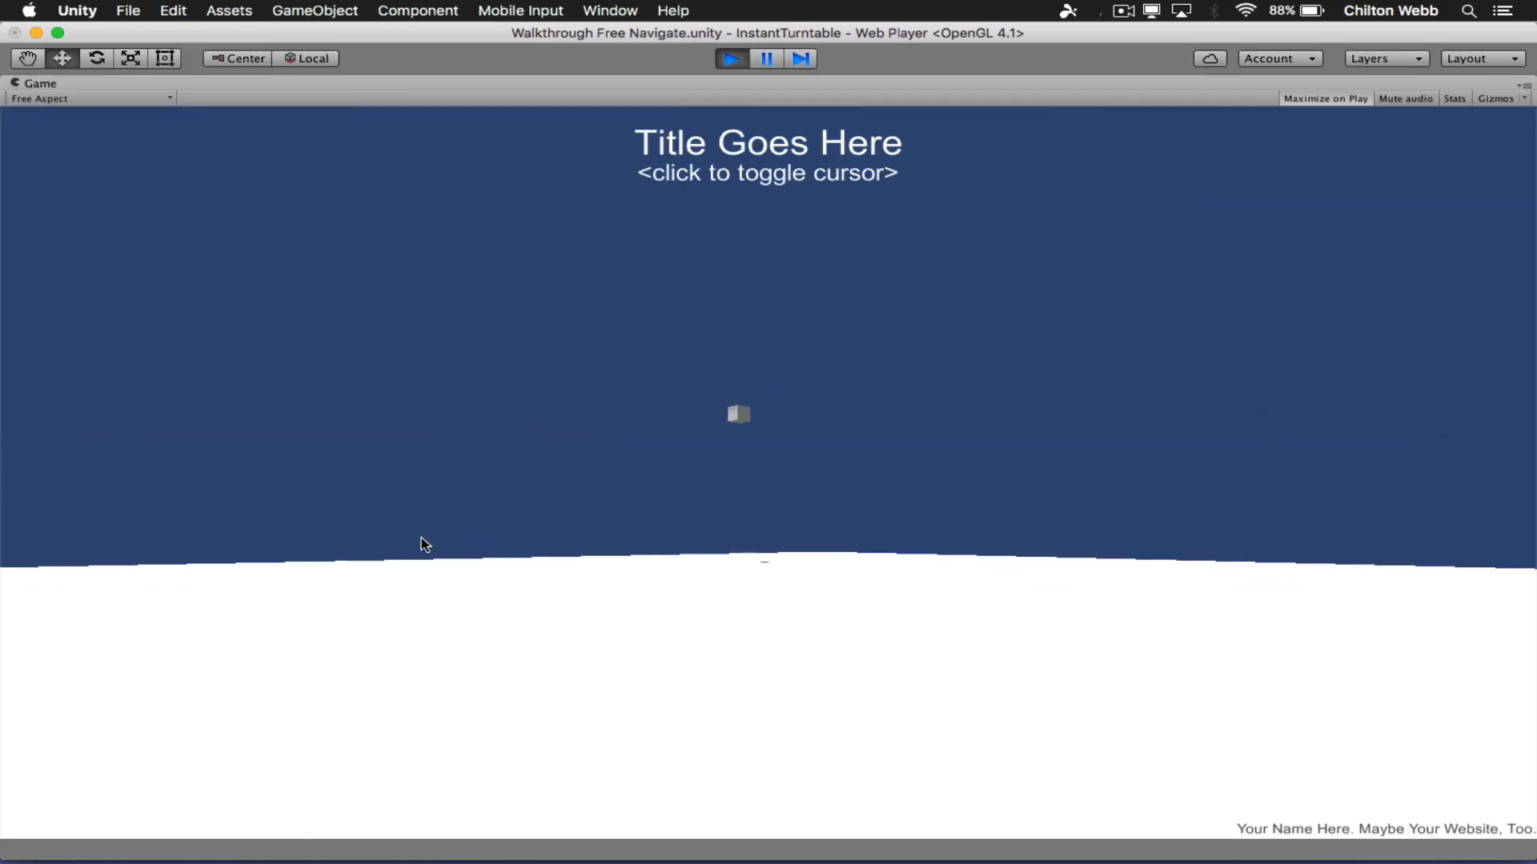
left_click(422, 537)
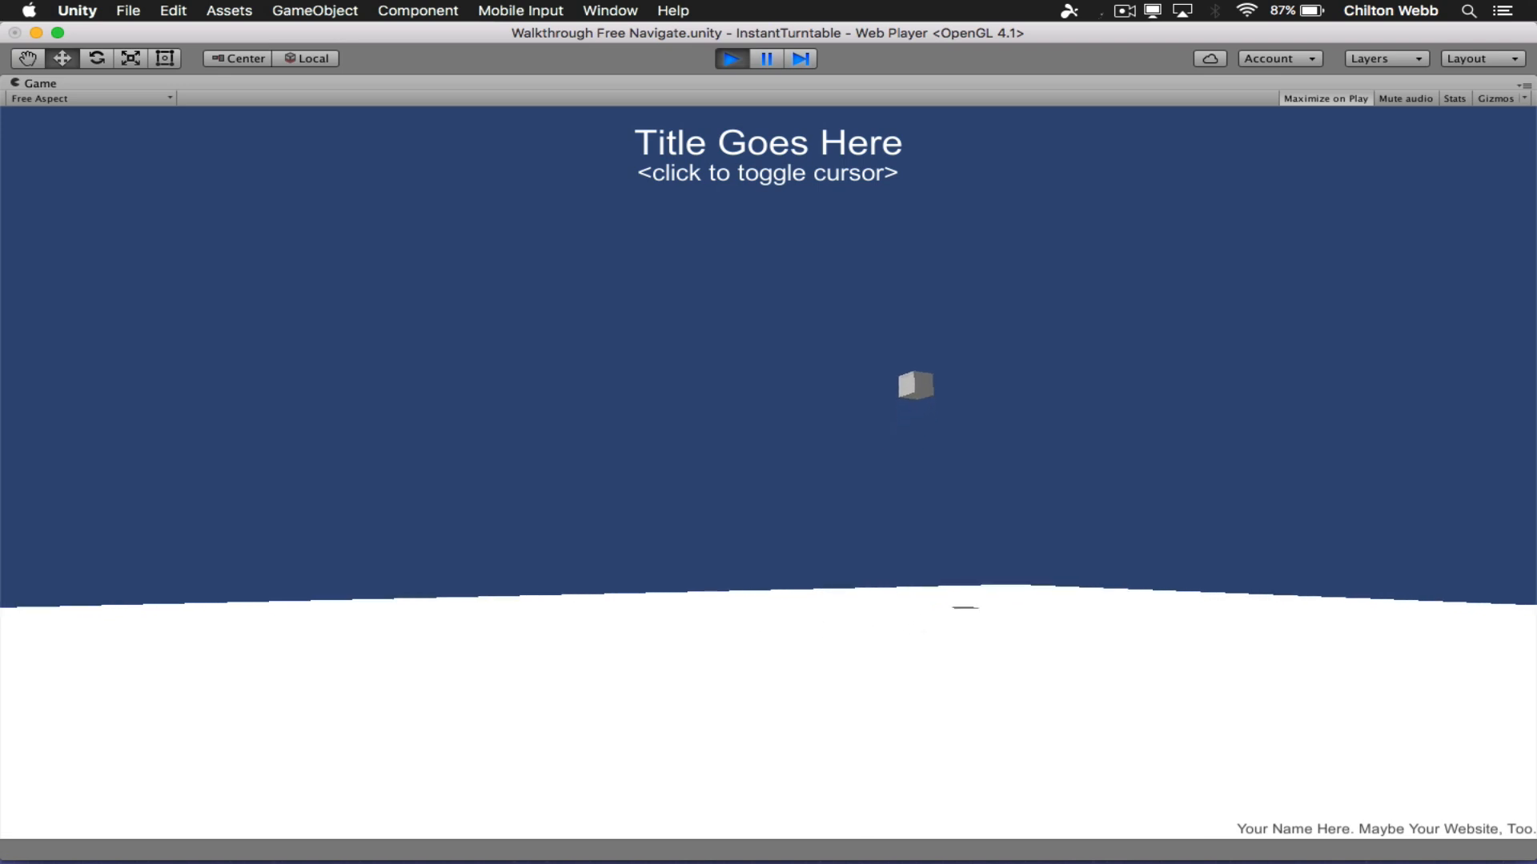
key("w")
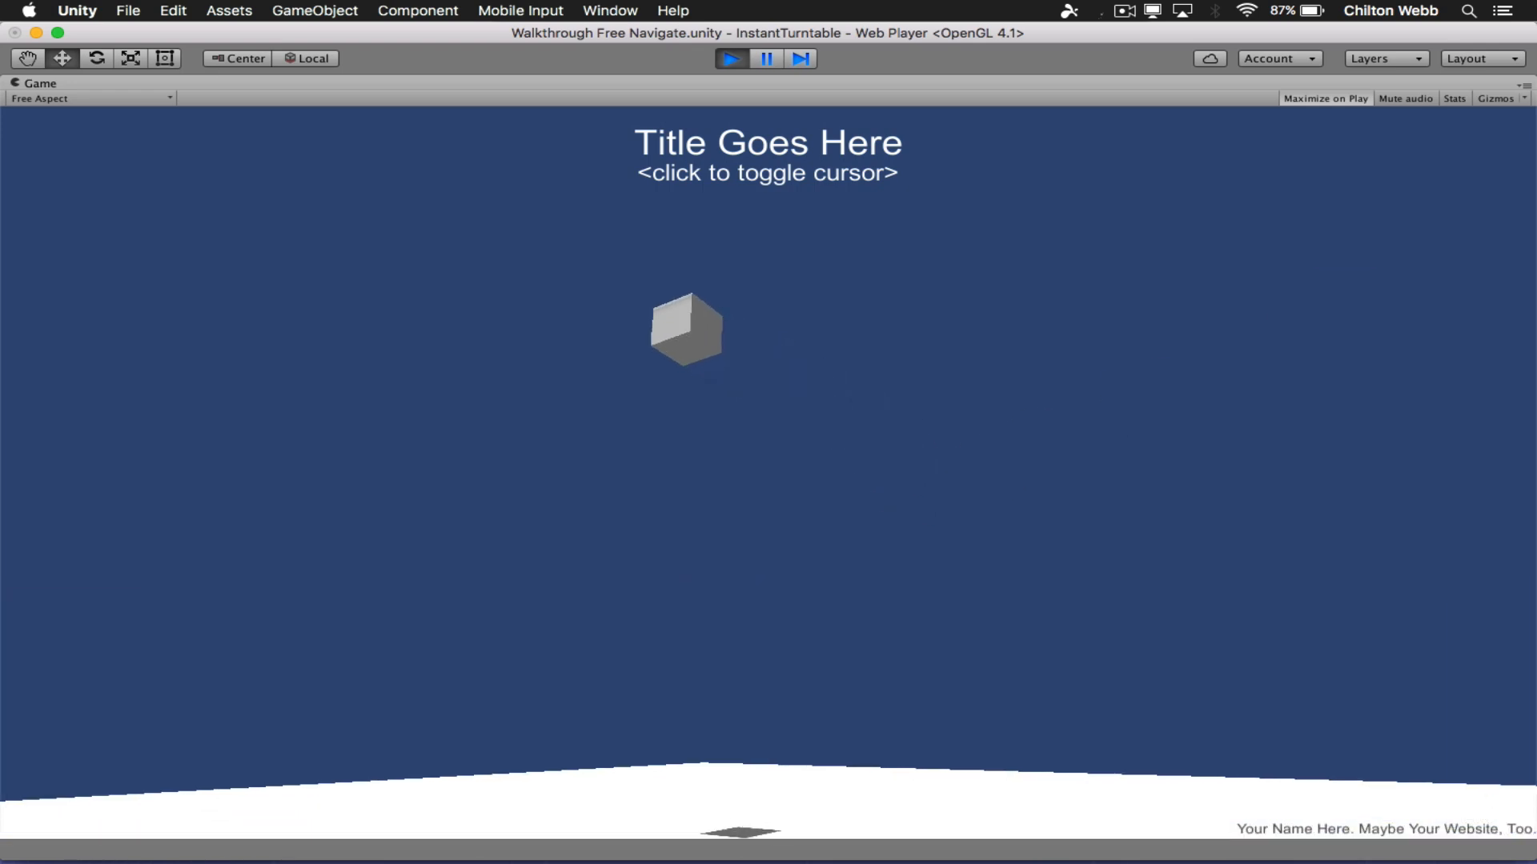
key("super+p")
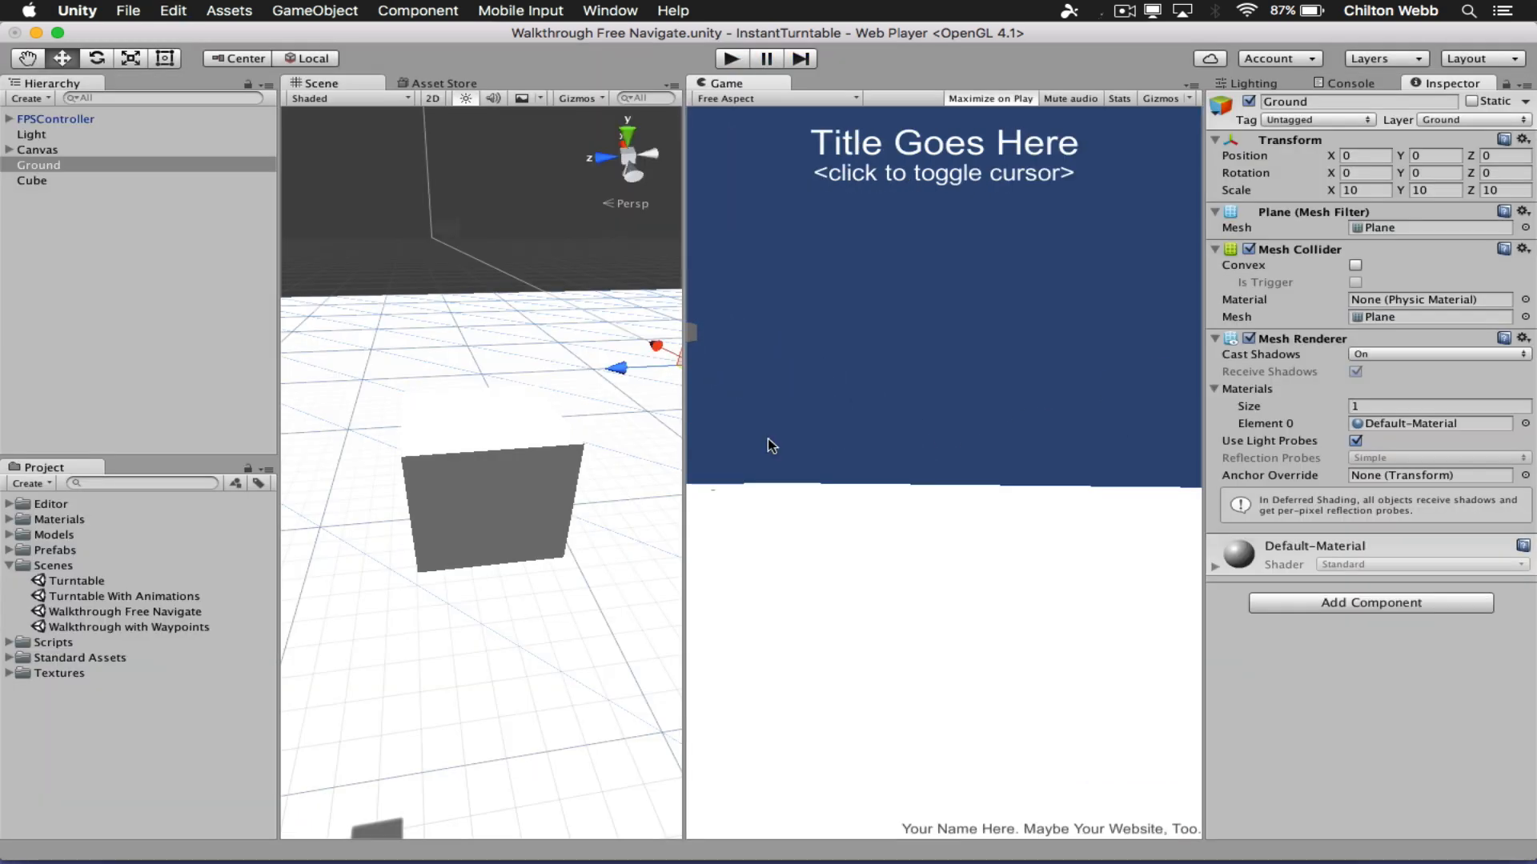
Switch to LightWave Layout with the cafe.lws scene.
key("super+Tab")
key("super+Tab")
key("super+Tab")
key("super+Tab")
key("super+Tab")
key("super+Tab")
key("super+Tab")
key("super+Tab")
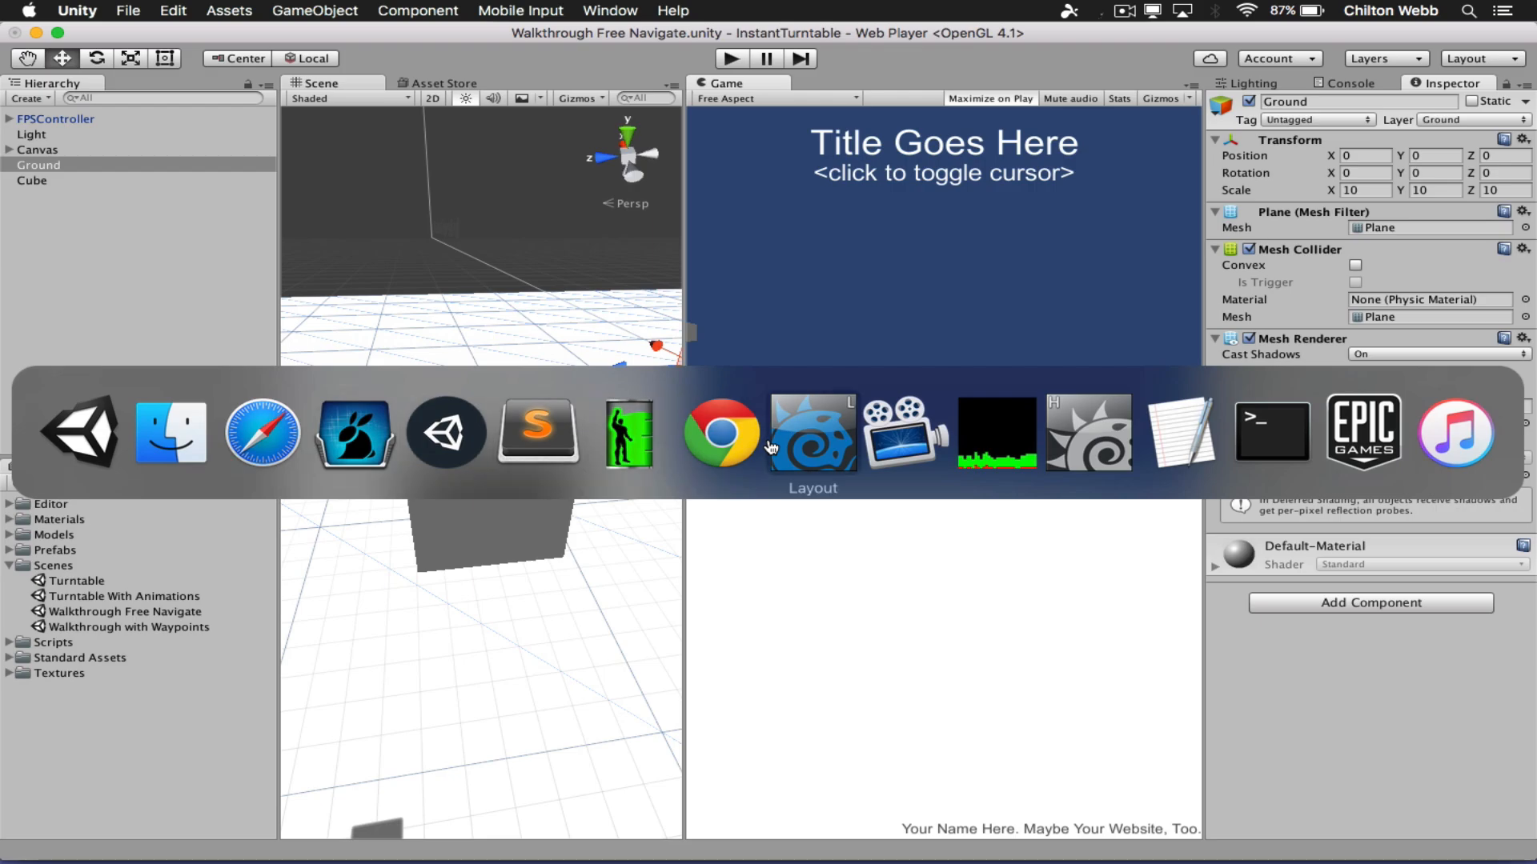
left_click(771, 445)
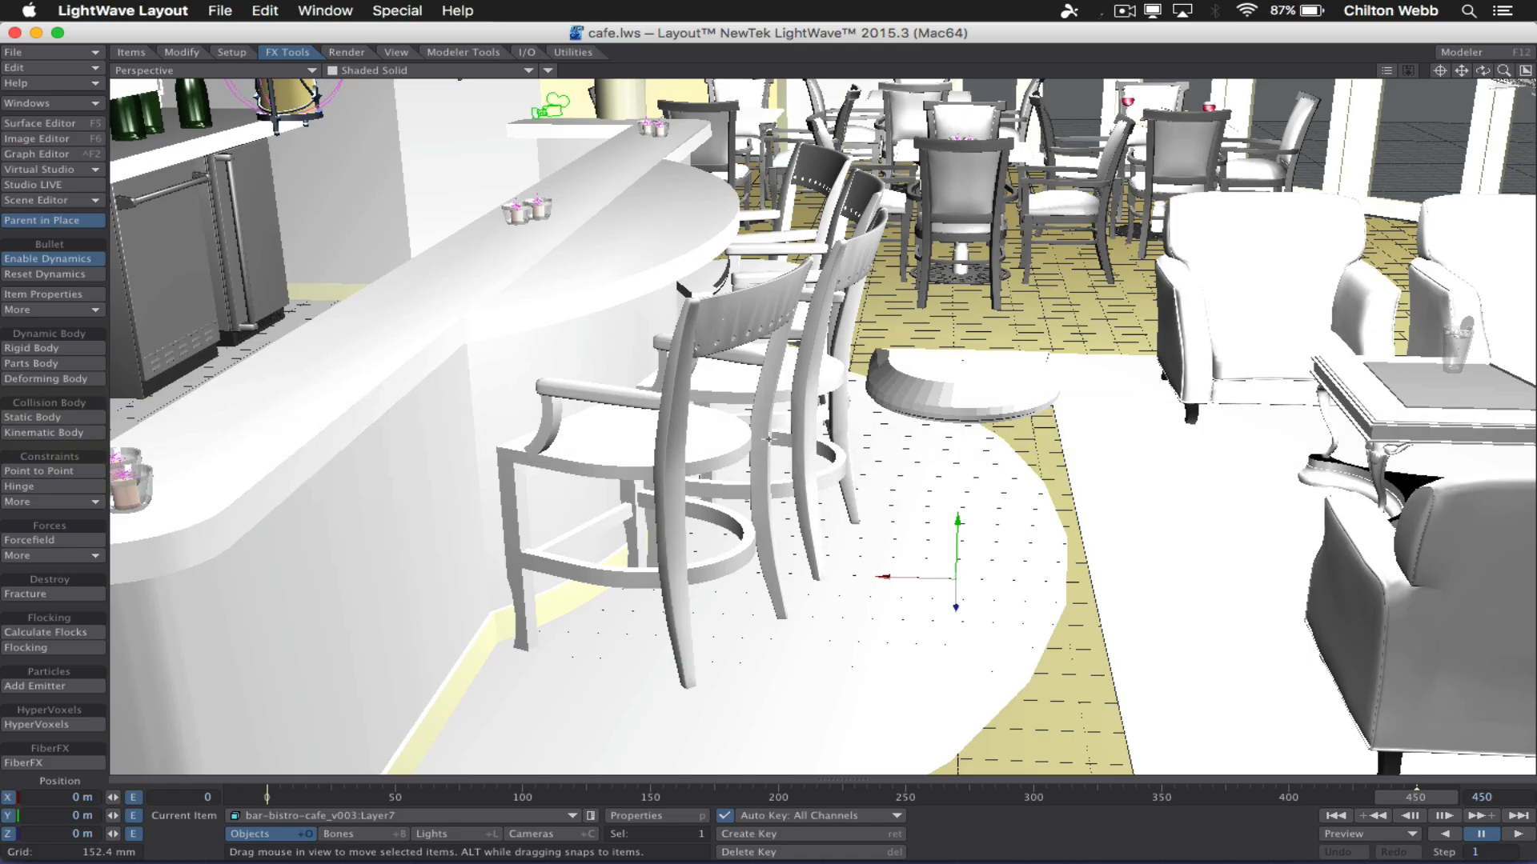
Examine the whole cafe model from outside in the Perspective view, including its walls, furniture and lights.
left_click(1274, 297)
left_click_drag(1274, 297, 280, 292, "alt")
left_click_drag(1161, 292, 1010, 281, "alt")
left_click_drag(1303, 317, 1532, 304, "ctrl+alt")
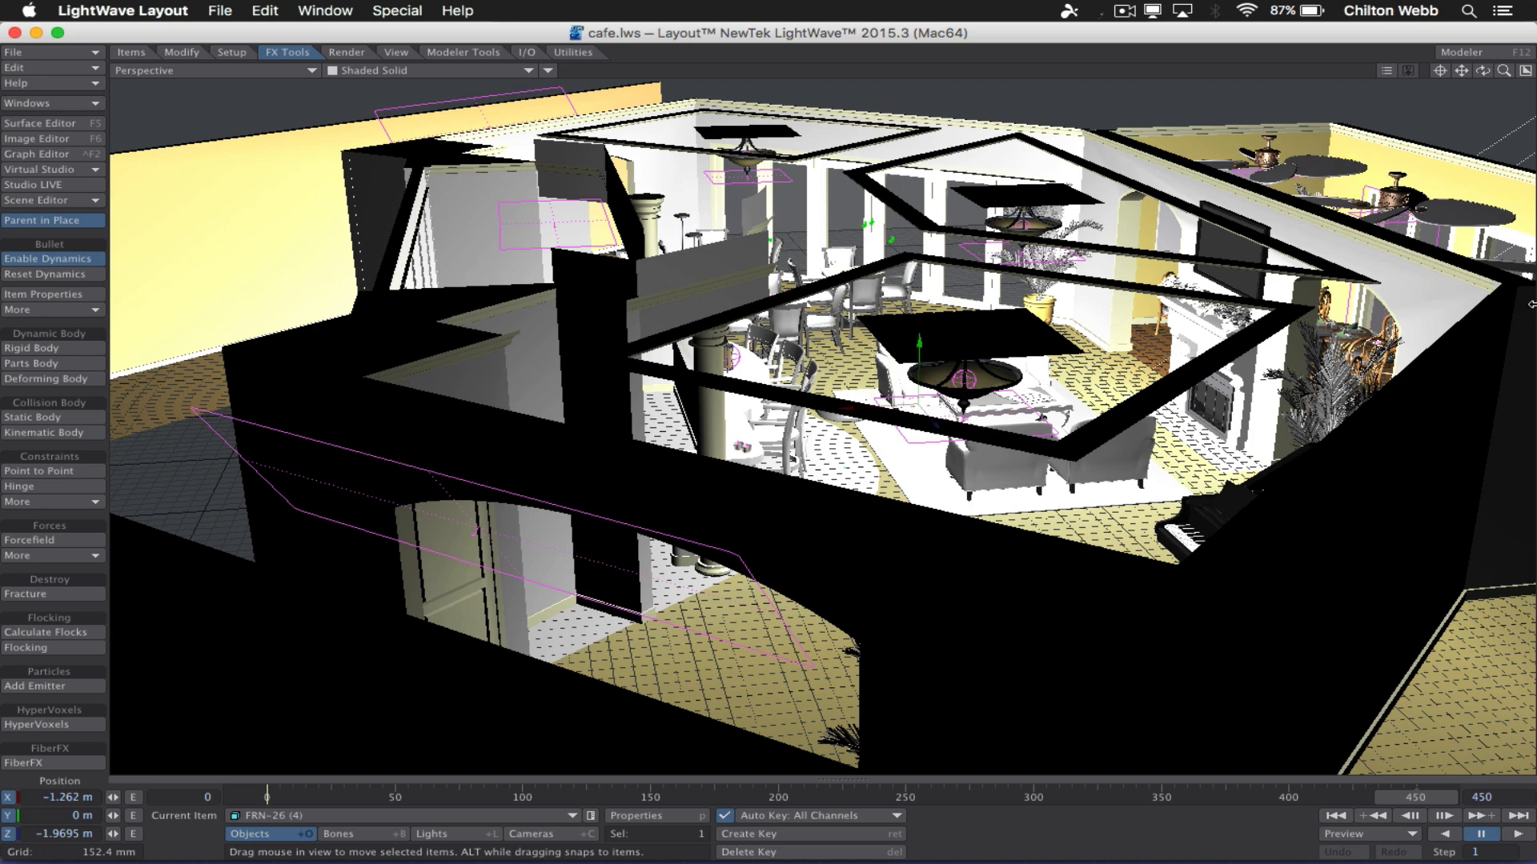
left_click_drag(1160, 317, 1351, 317, "ctrl+alt")
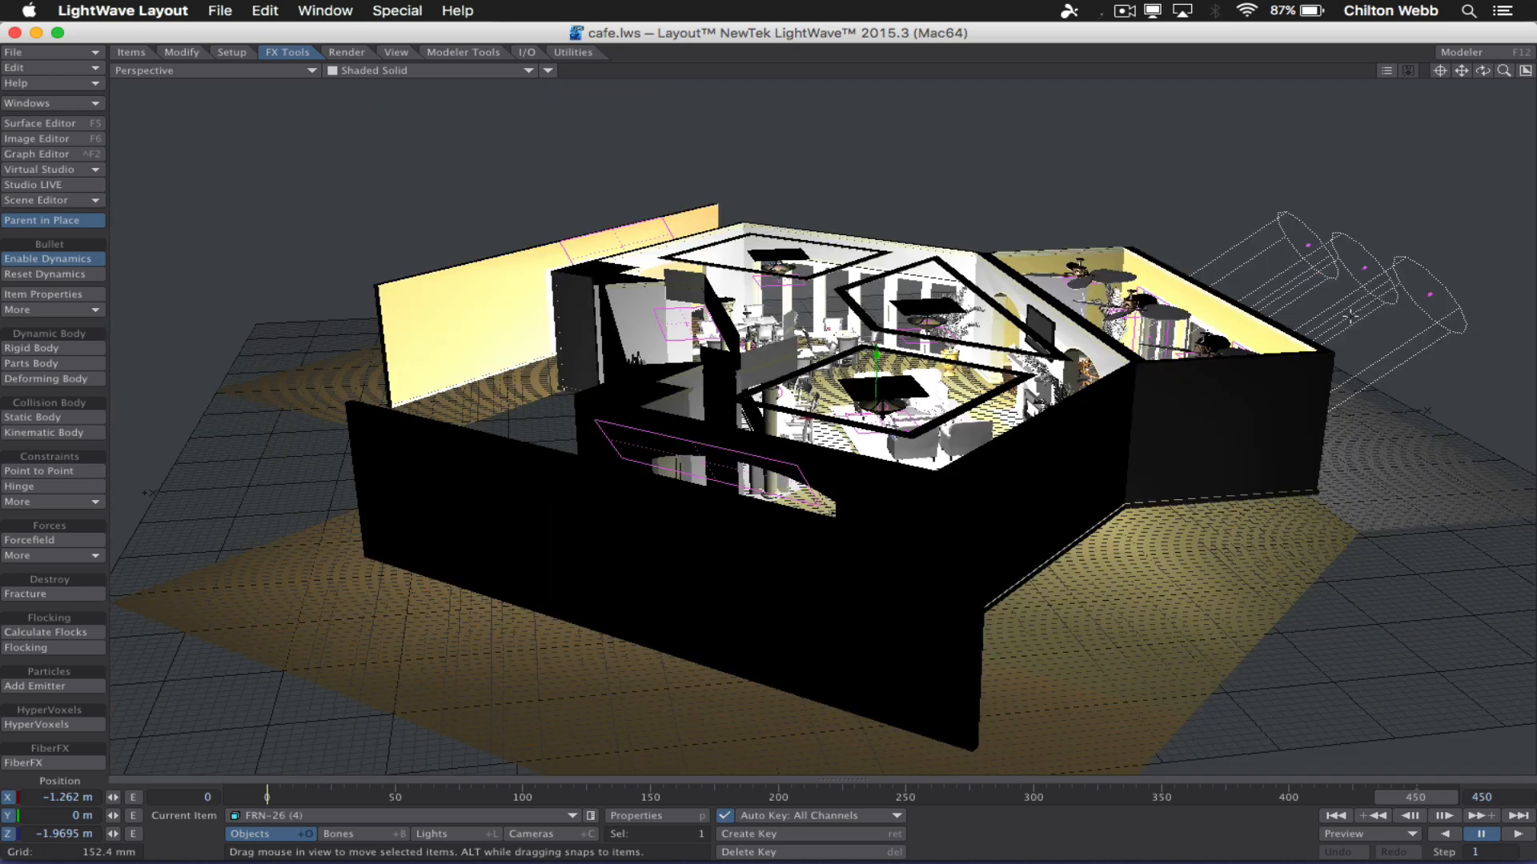
View the cafe from its opposite side, switch to Finder and look through the LightWave object files in the project's Objects folder.
left_click_drag(1163, 417, 1099, 533, "alt")
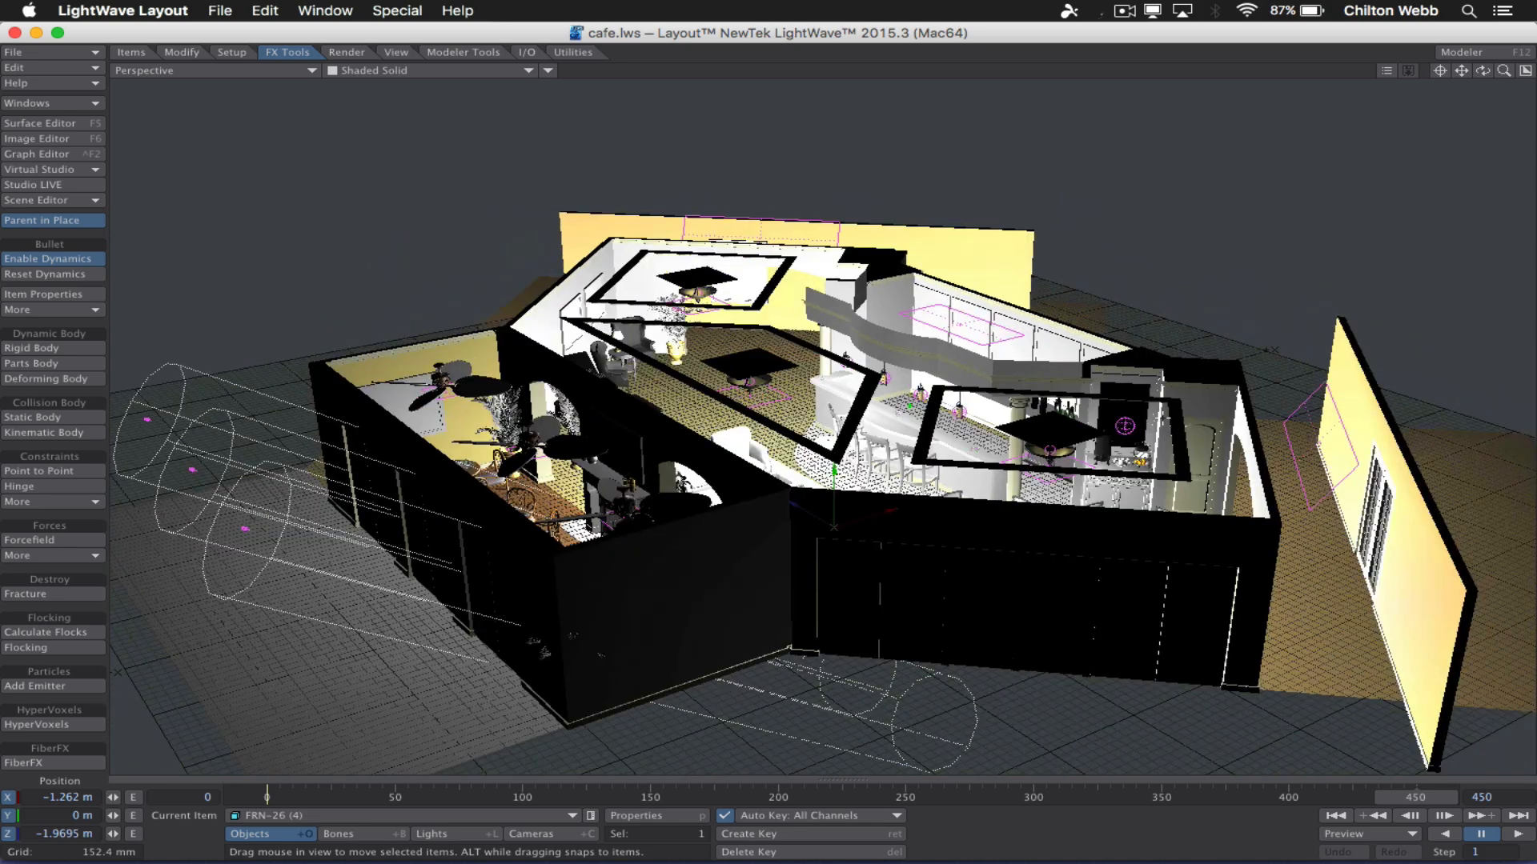
key("super+Tab")
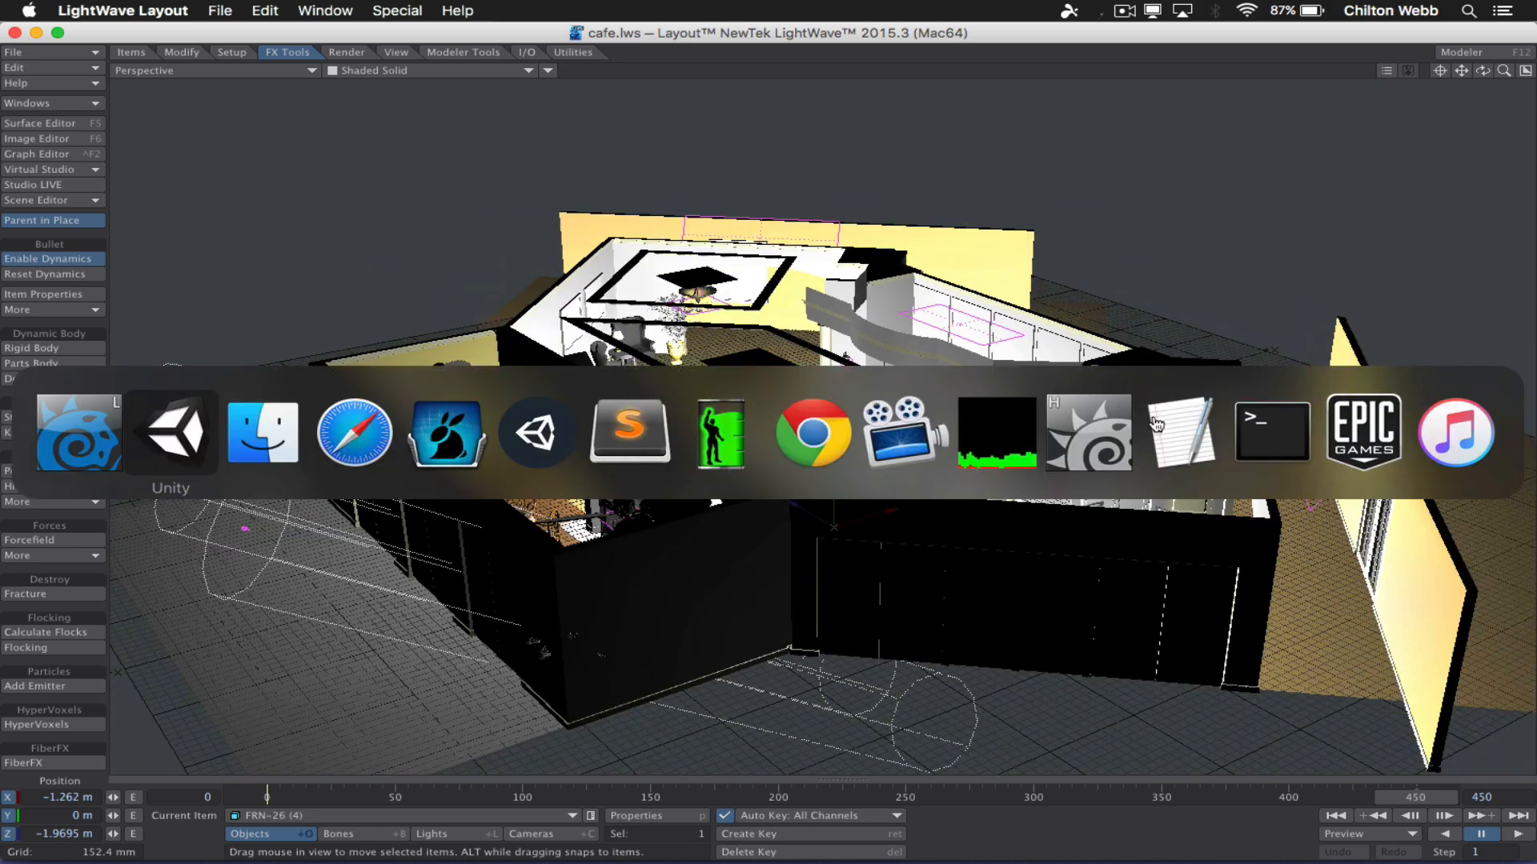
key("super+Tab")
left_click(398, 445)
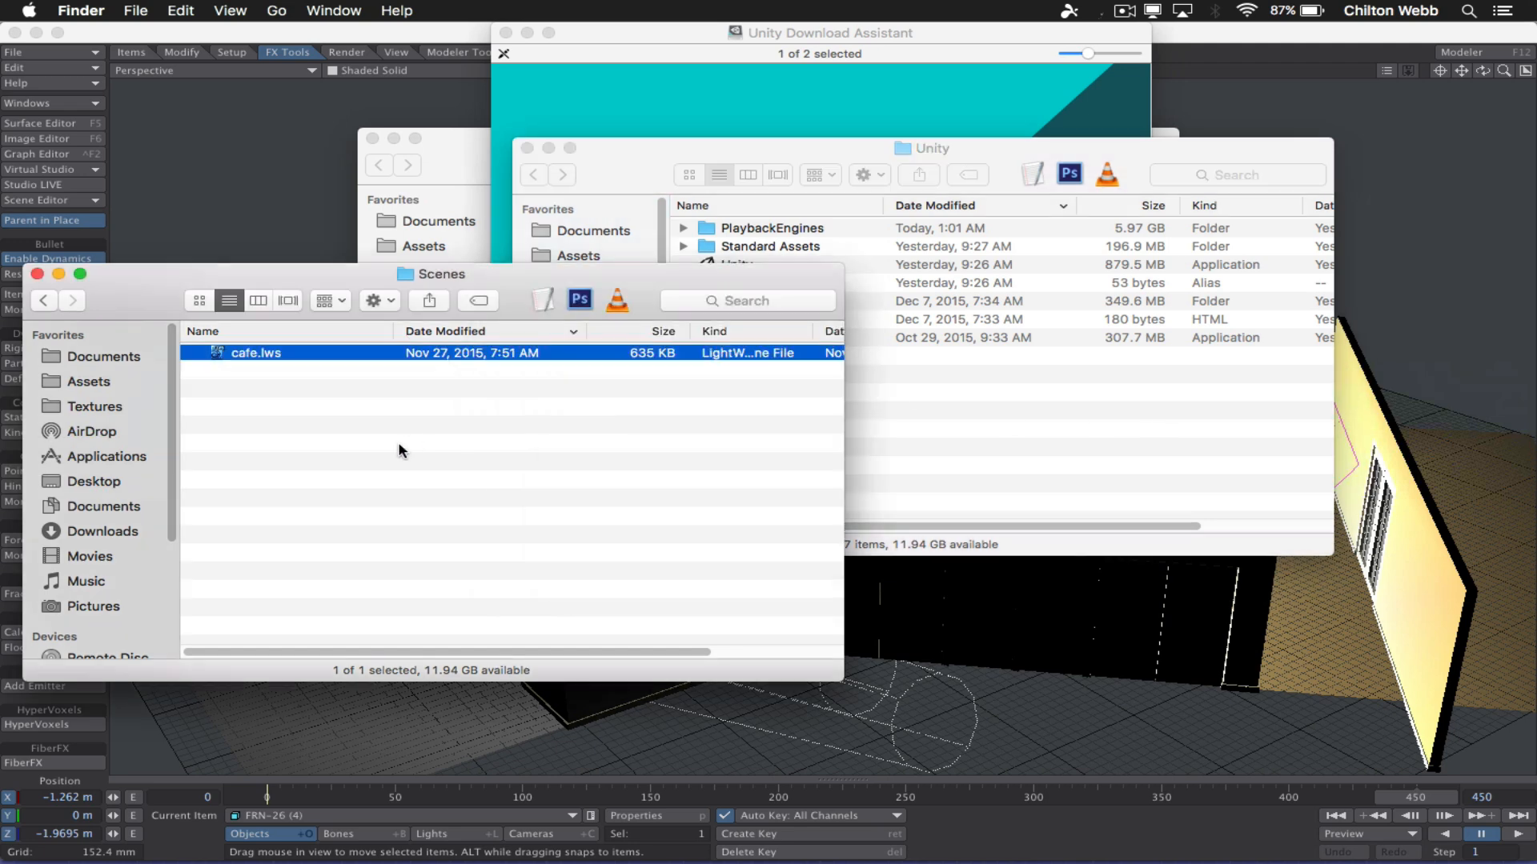
key("super+Up")
key("Down")
key("super+Down")
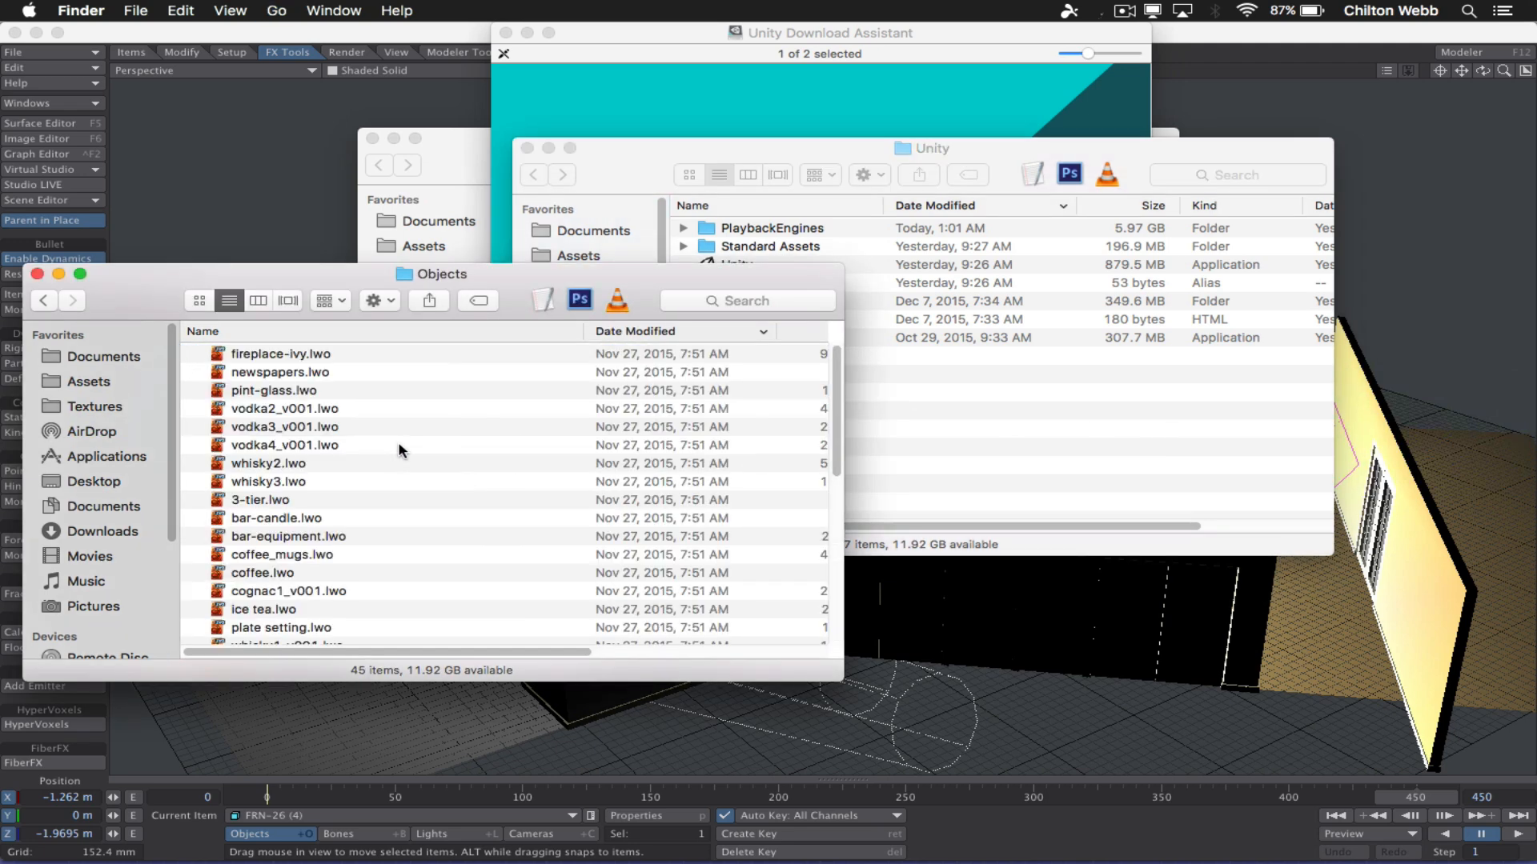
scroll(398, 449, "down", 3)
scroll(400, 449, "down", 10)
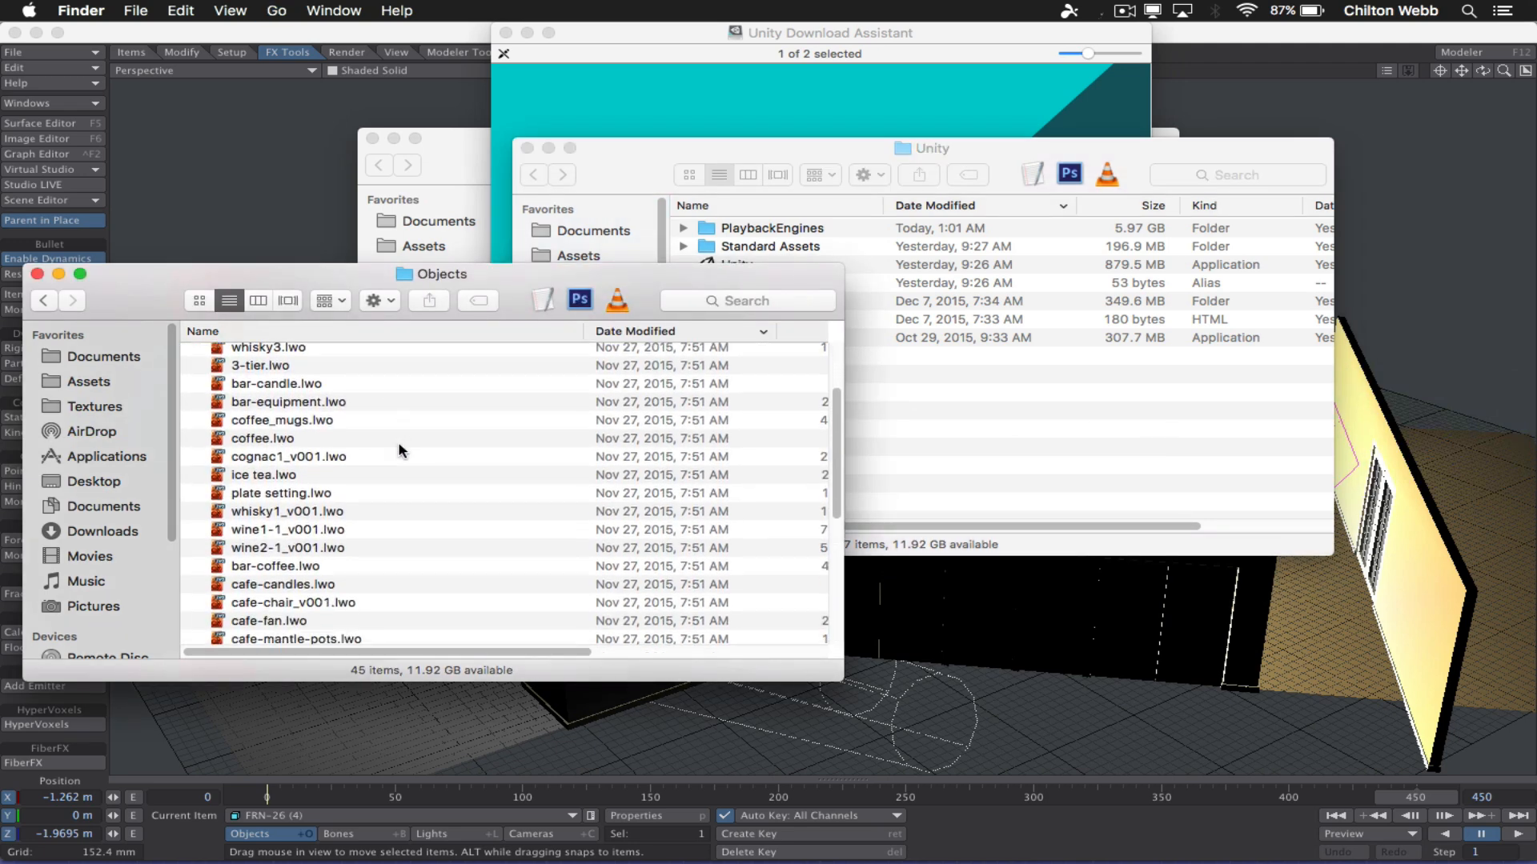
scroll(399, 449, "down", 10)
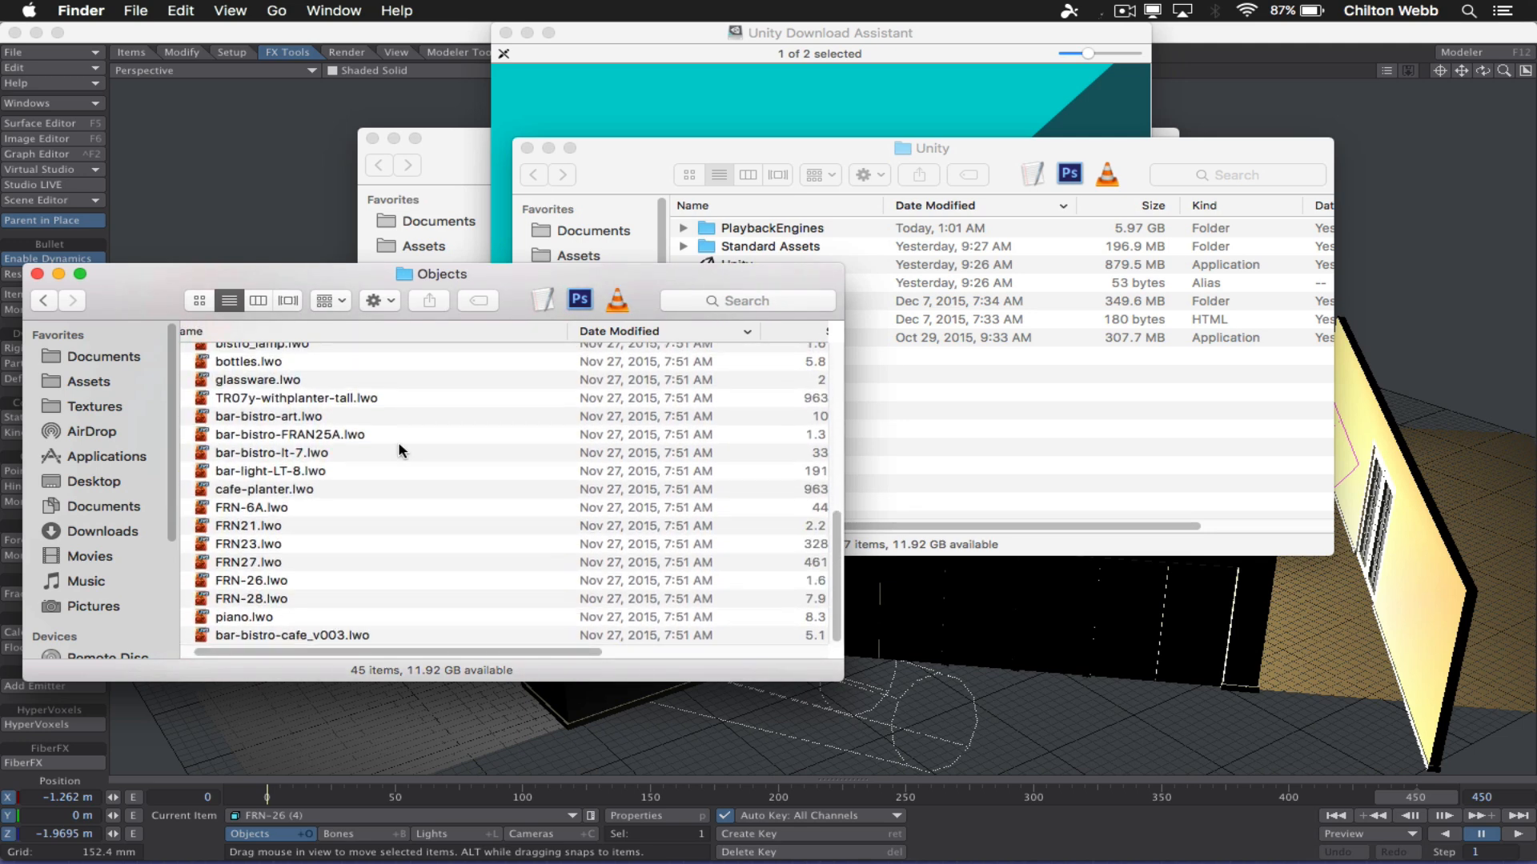
scroll(399, 450, "up", 15)
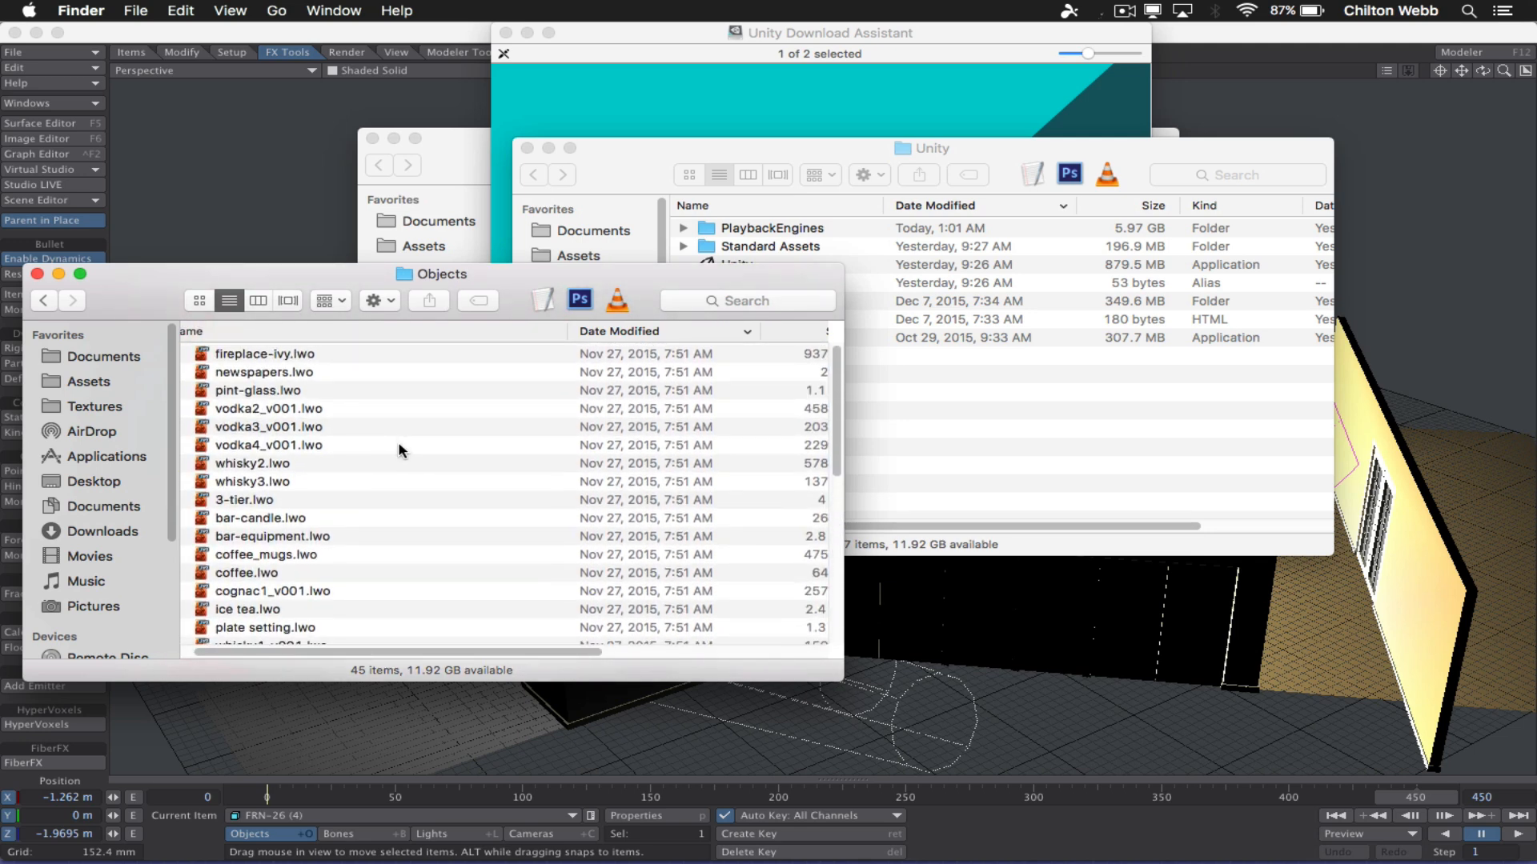
Return to LightWave Layout and export the scene as cafe.fbx in the Scenes folder, as ASCII FBX201400 with models and materials.
left_click(1131, 711)
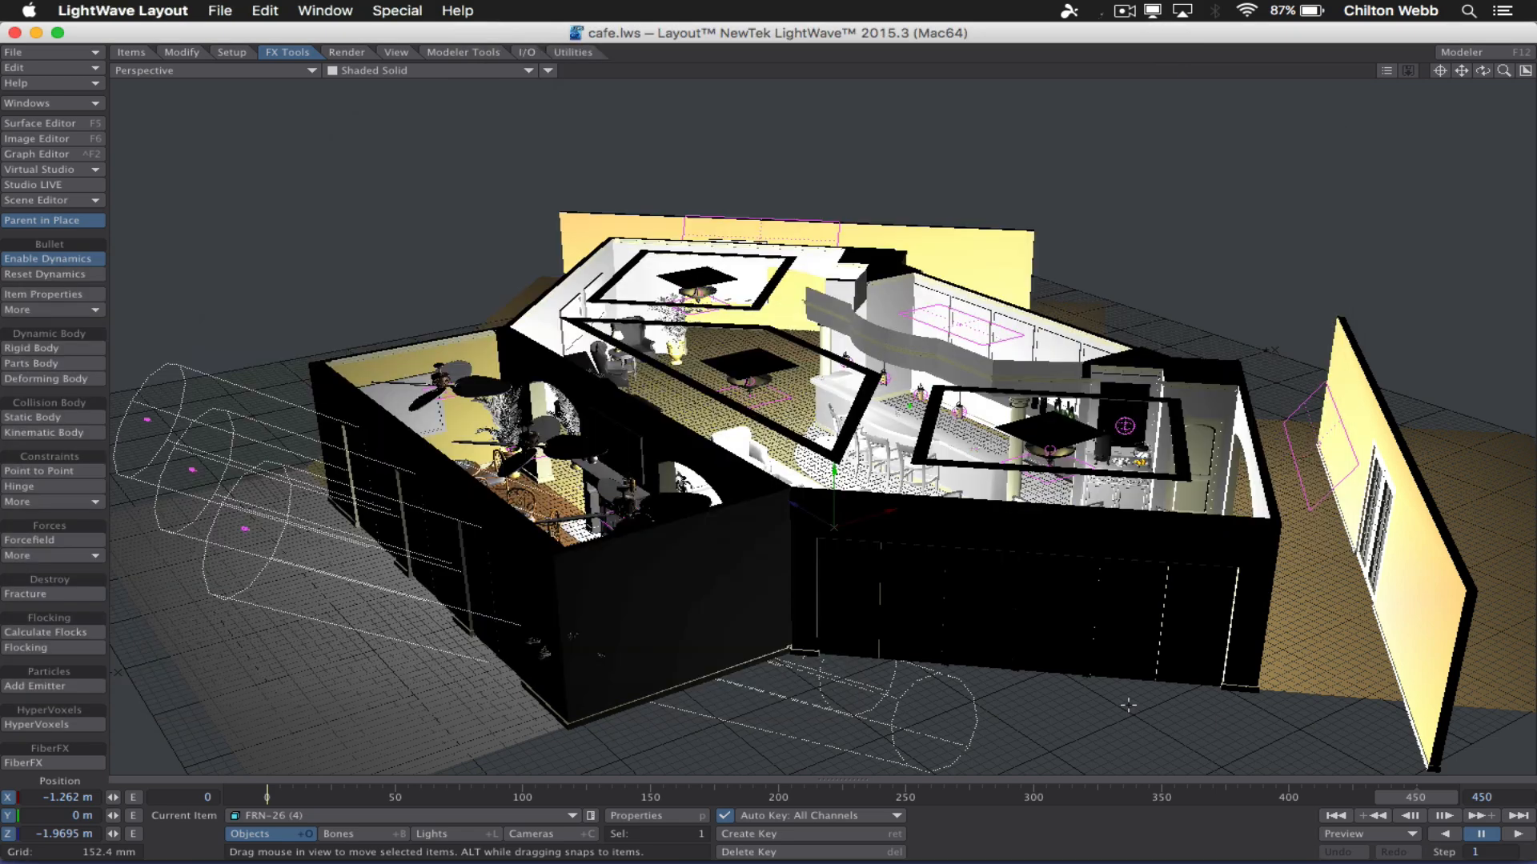
left_click(36, 52)
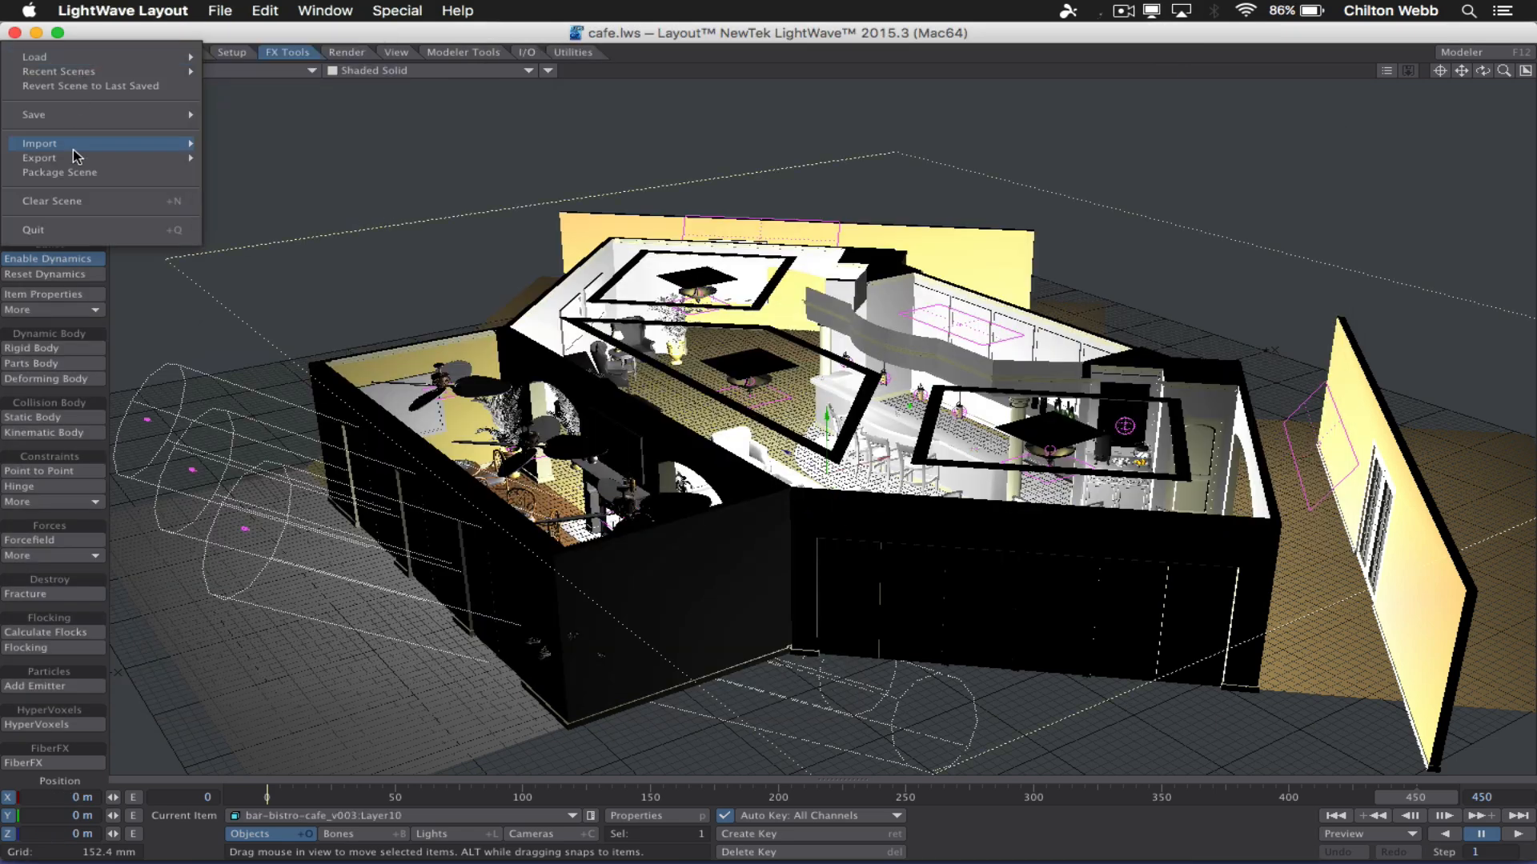
mouse_move(78, 166)
left_click(312, 180)
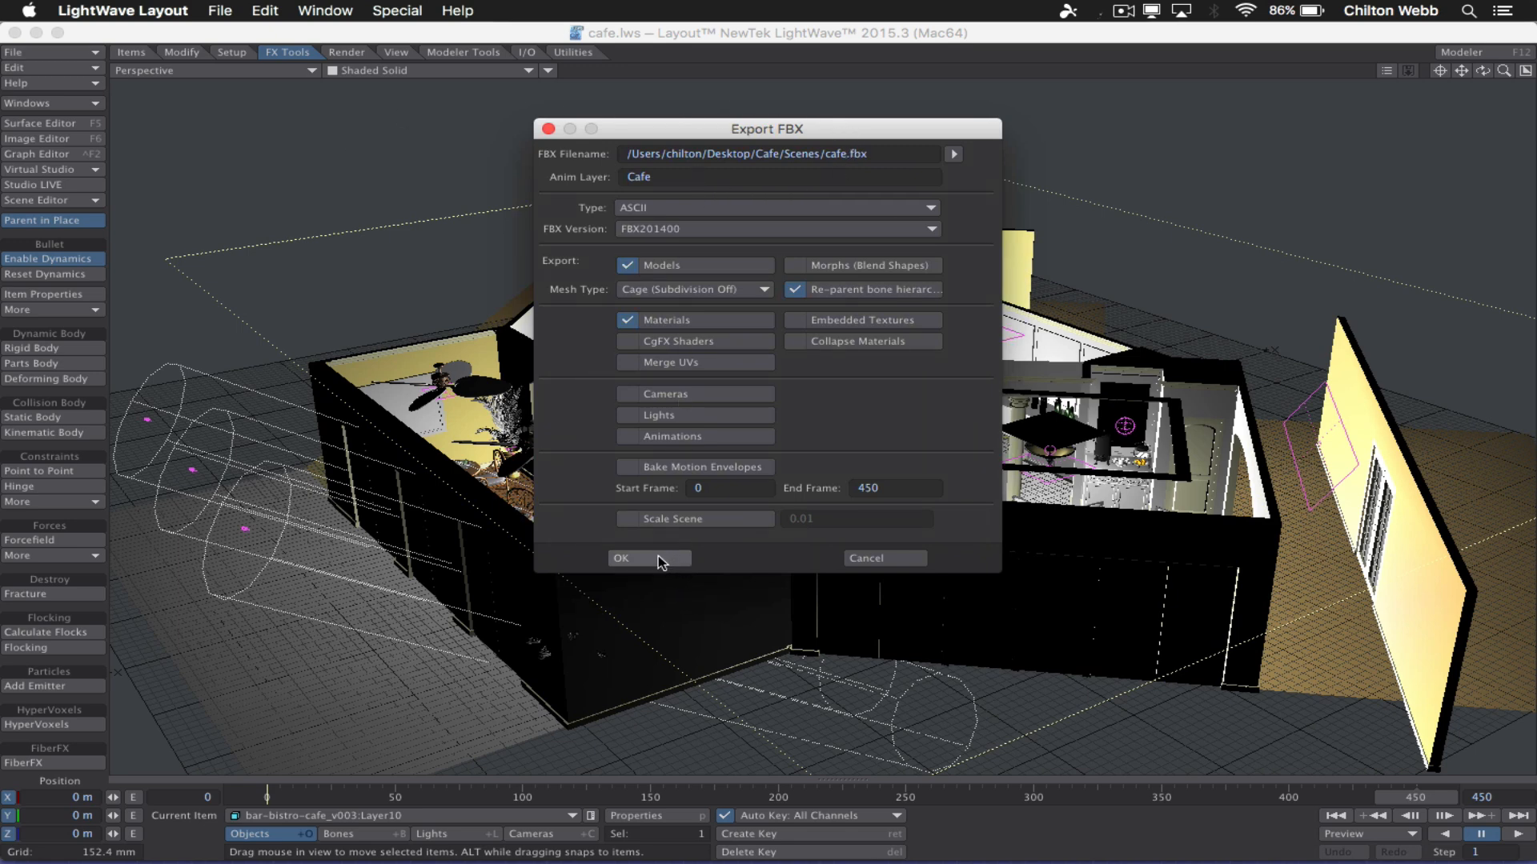
left_click(705, 228)
left_click(700, 224)
left_click(655, 559)
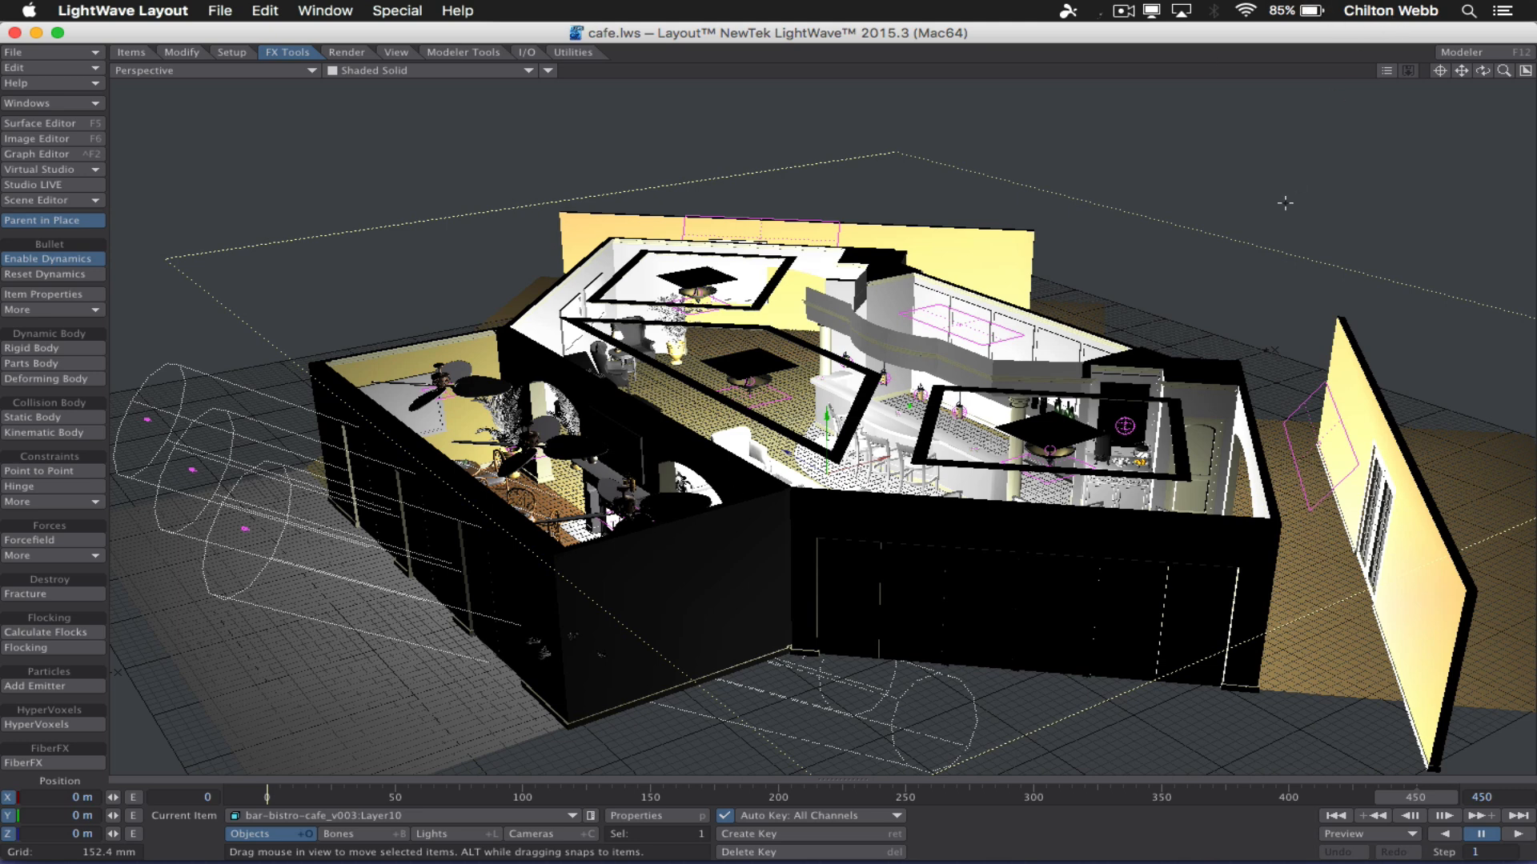
Bring Unity up behind Finder, locate cafe.fbx in the Scenes folder and import it into the Unity project's Models folder.
key("super+Tab")
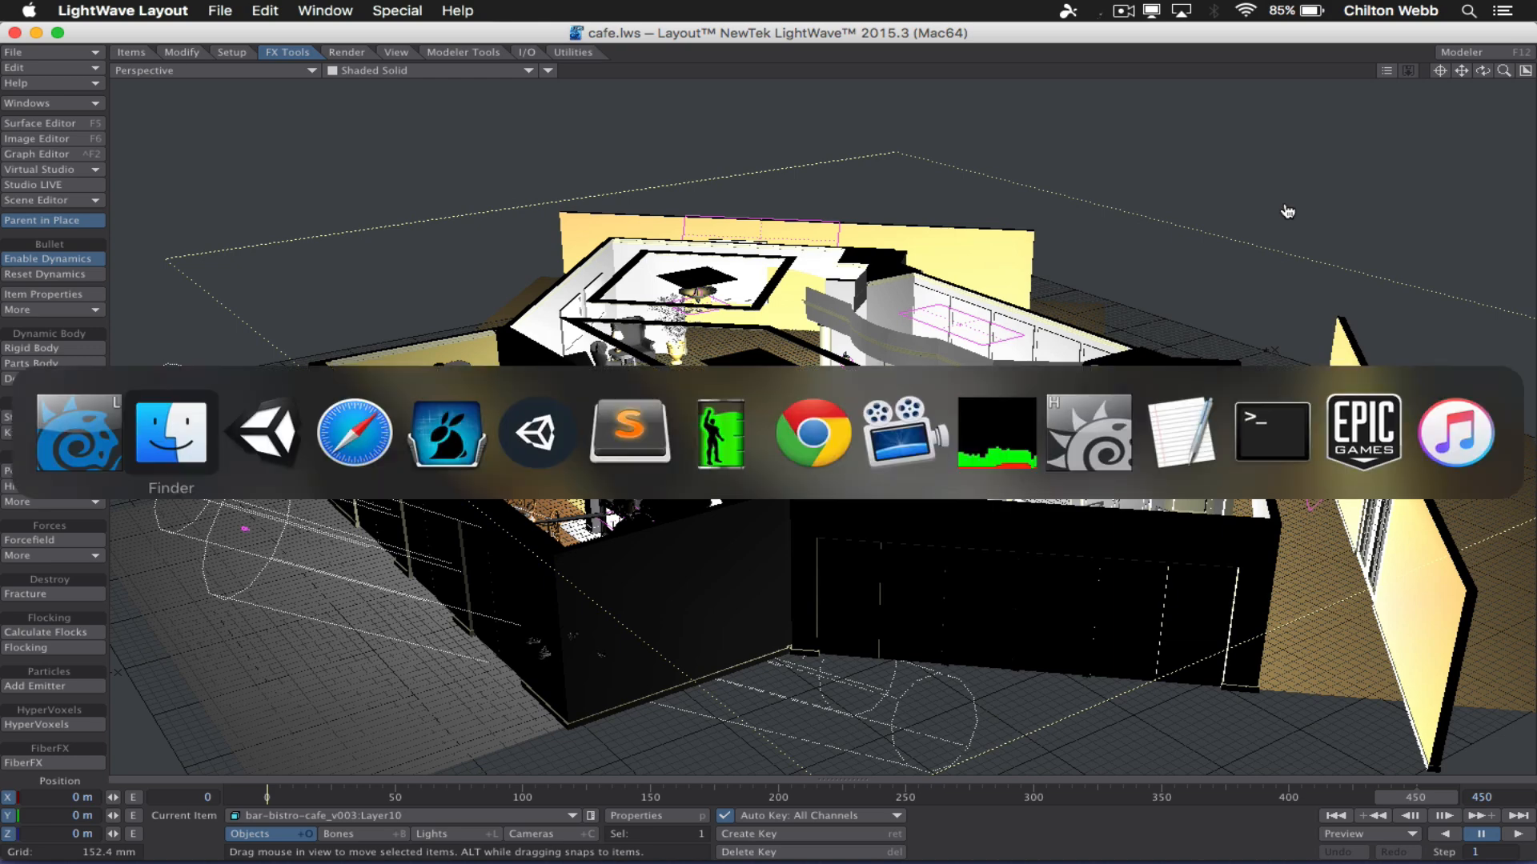
key("super+Tab")
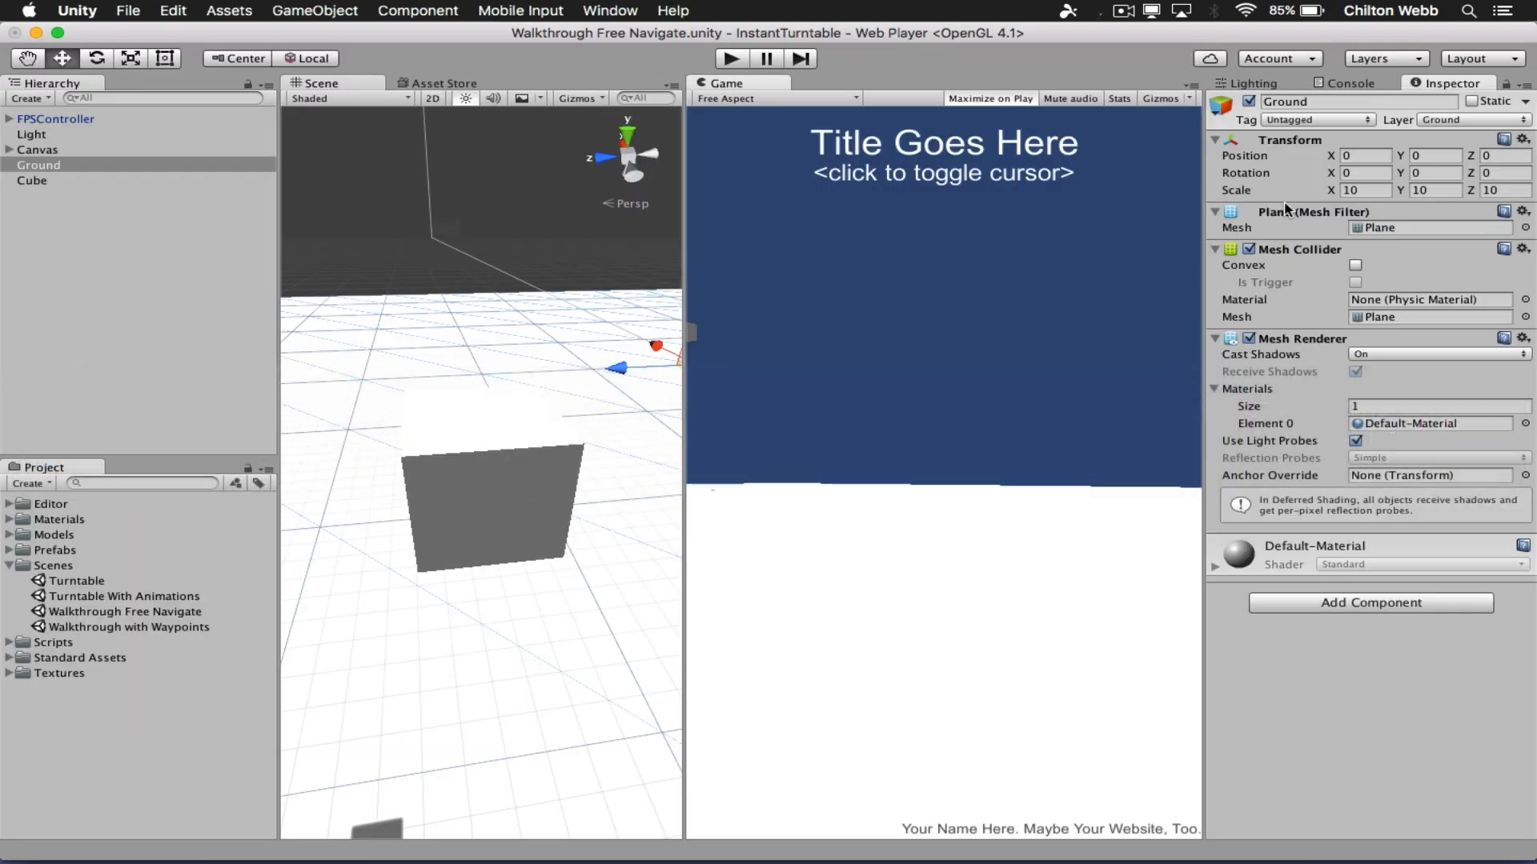
key("super+Tab")
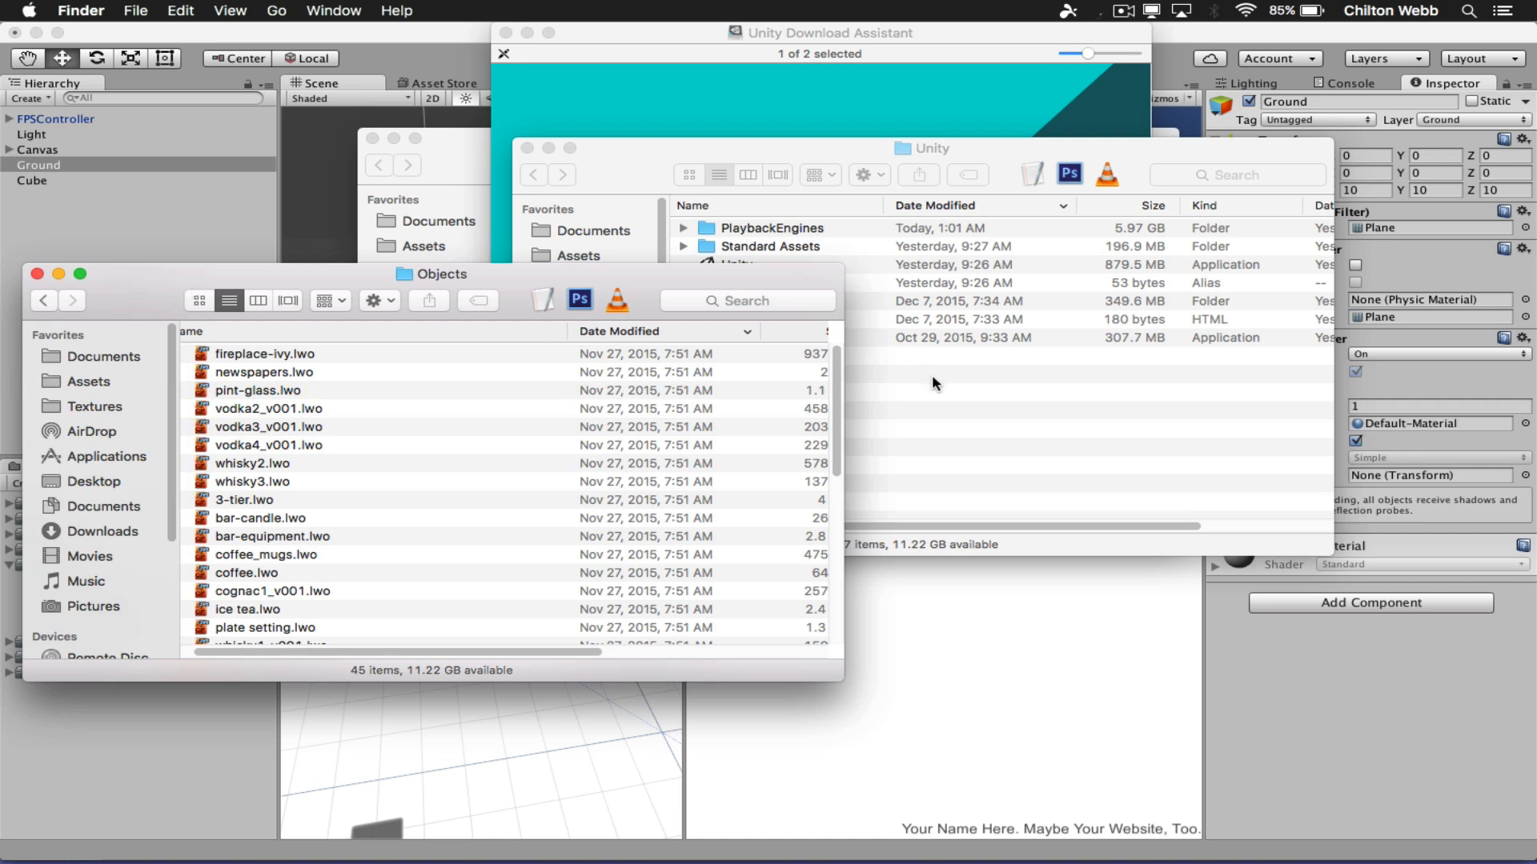
key("super+Up")
key("Up")
key("super+Down")
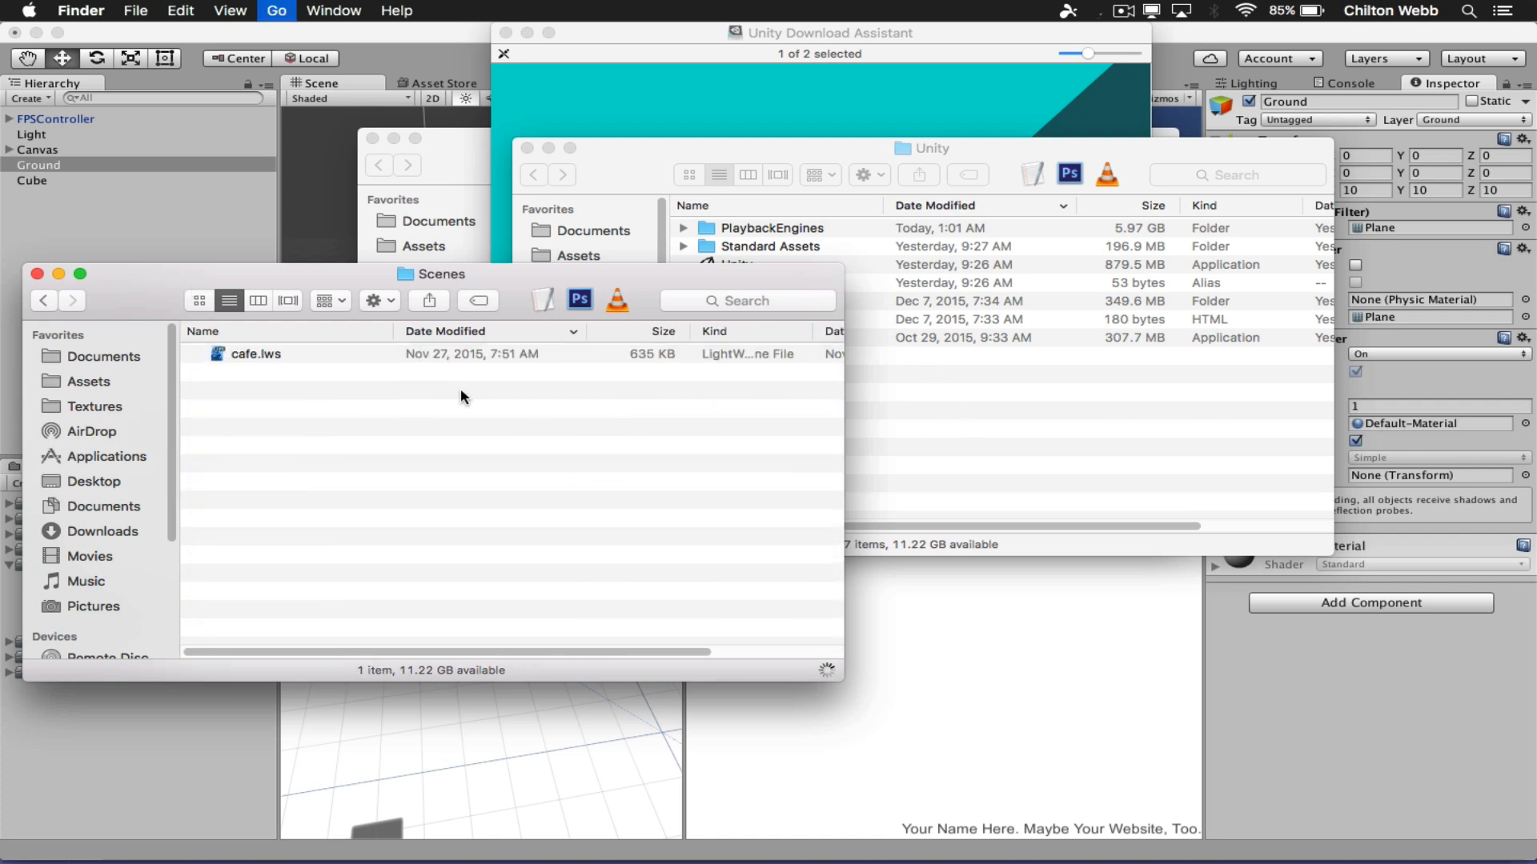
key("Down")
left_click_drag(149, 280, 430, 195)
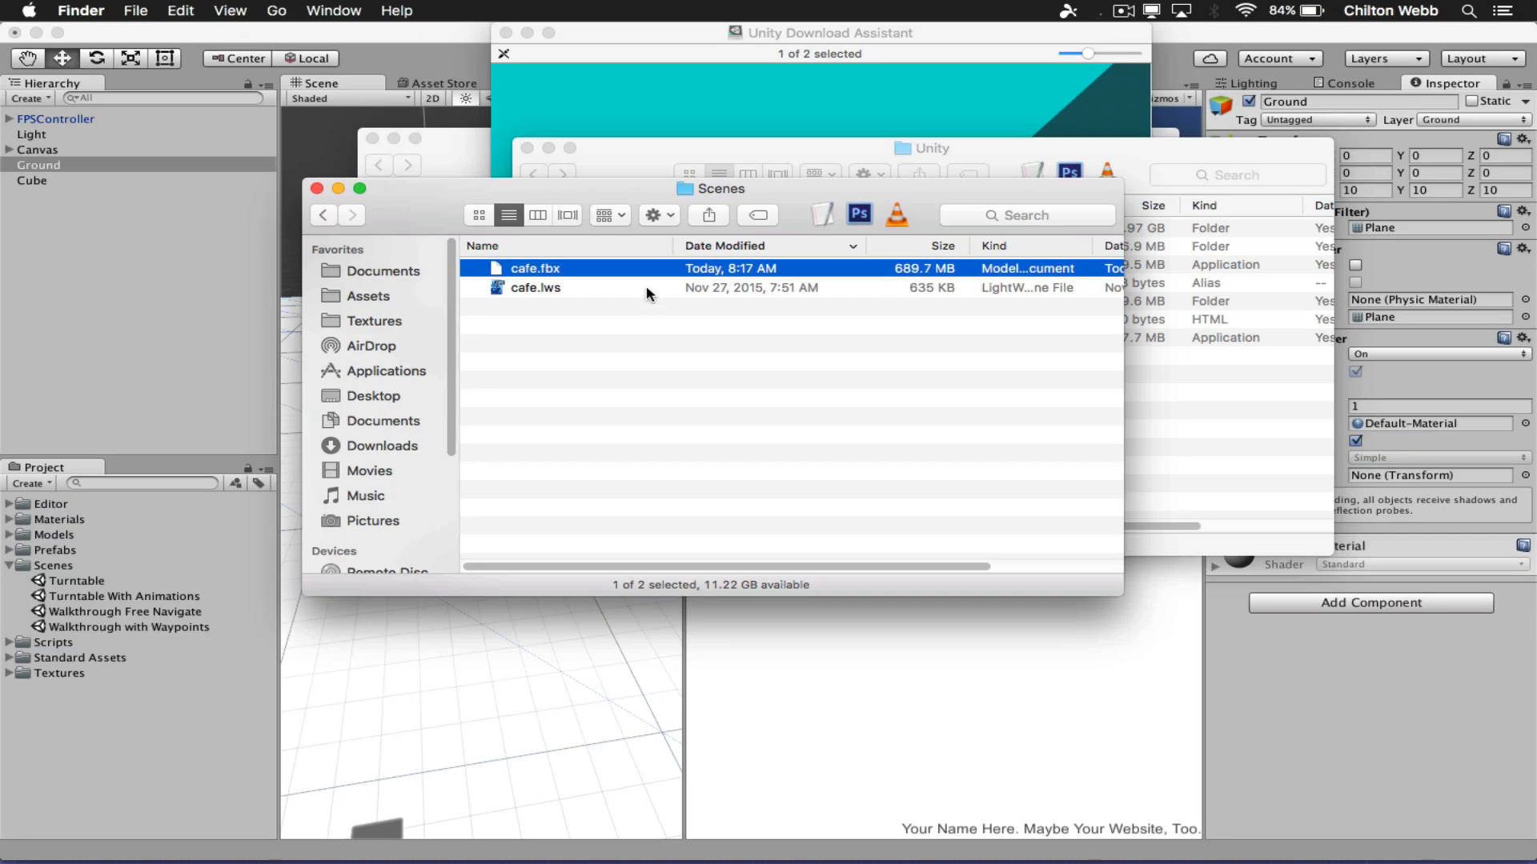
left_click_drag(531, 272, 114, 531)
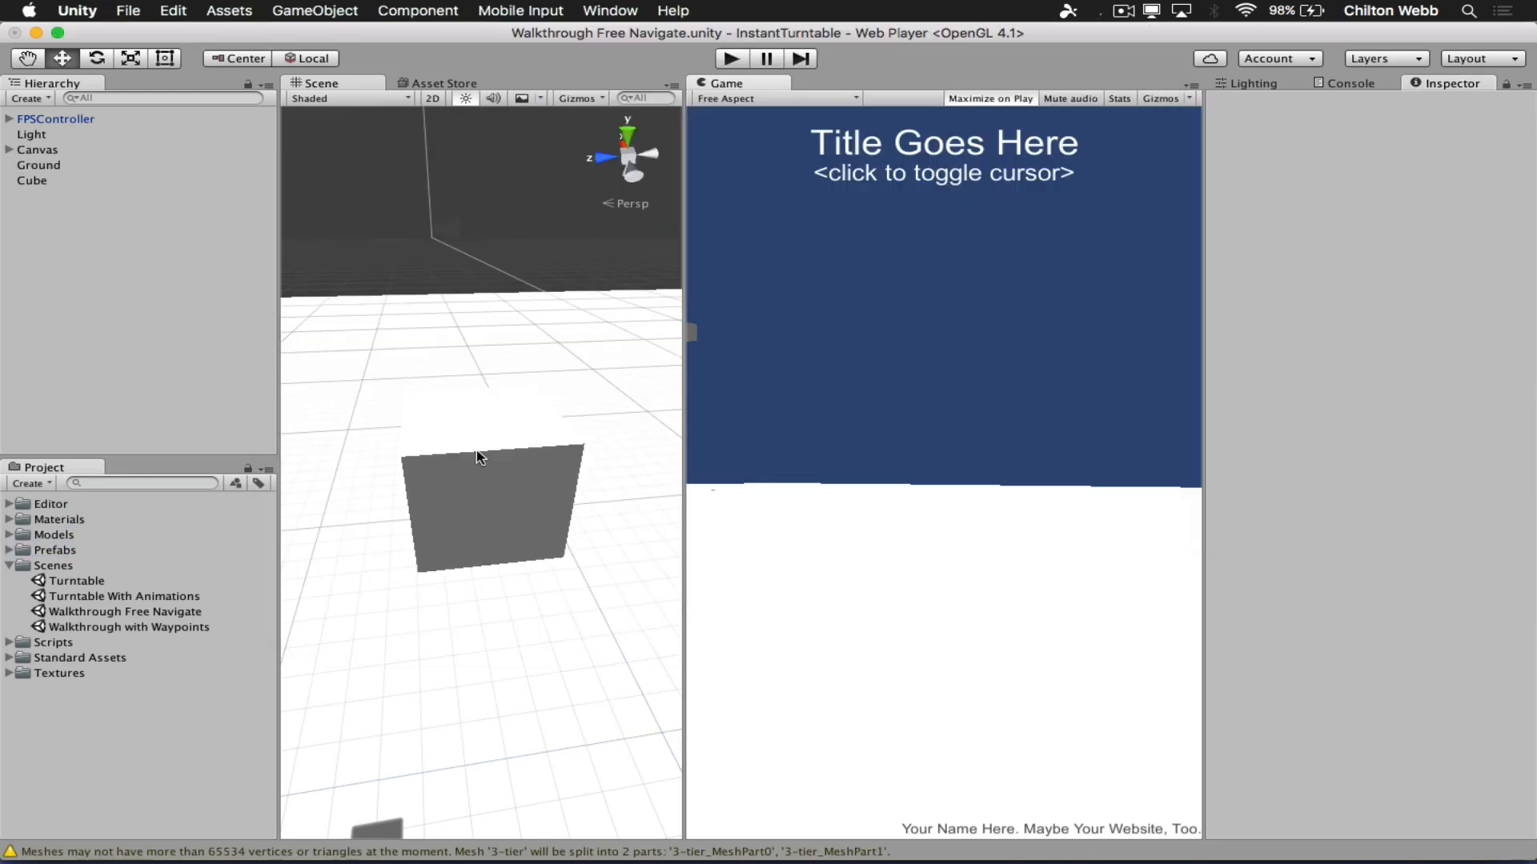
Delete the Cube from the scene and add the cafe model from the Models folder to the scene hierarchy.
left_click(60, 177)
key("super+BackSpace")
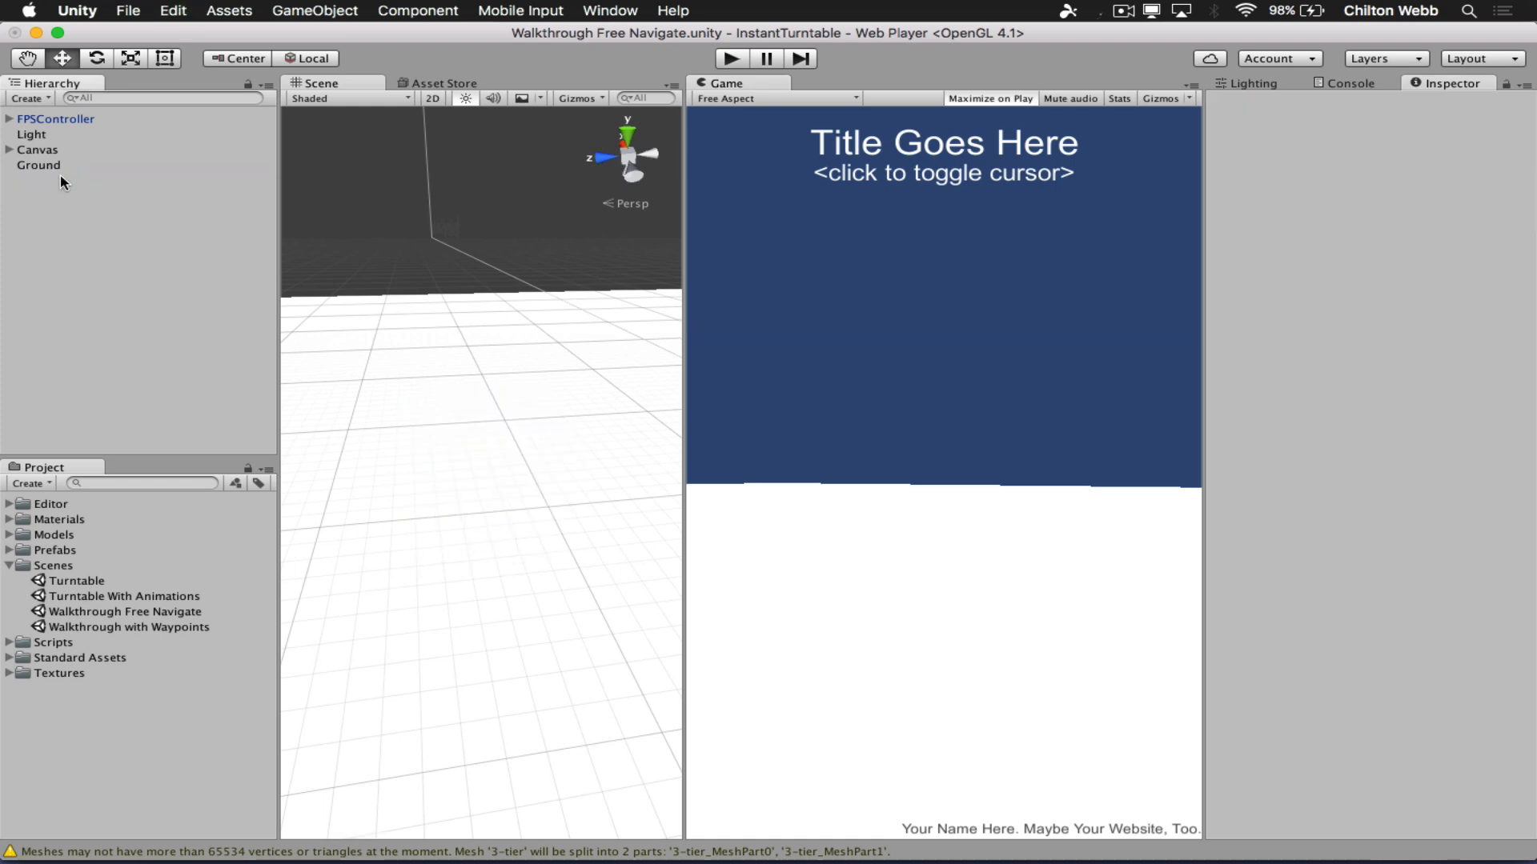
left_click(7, 535)
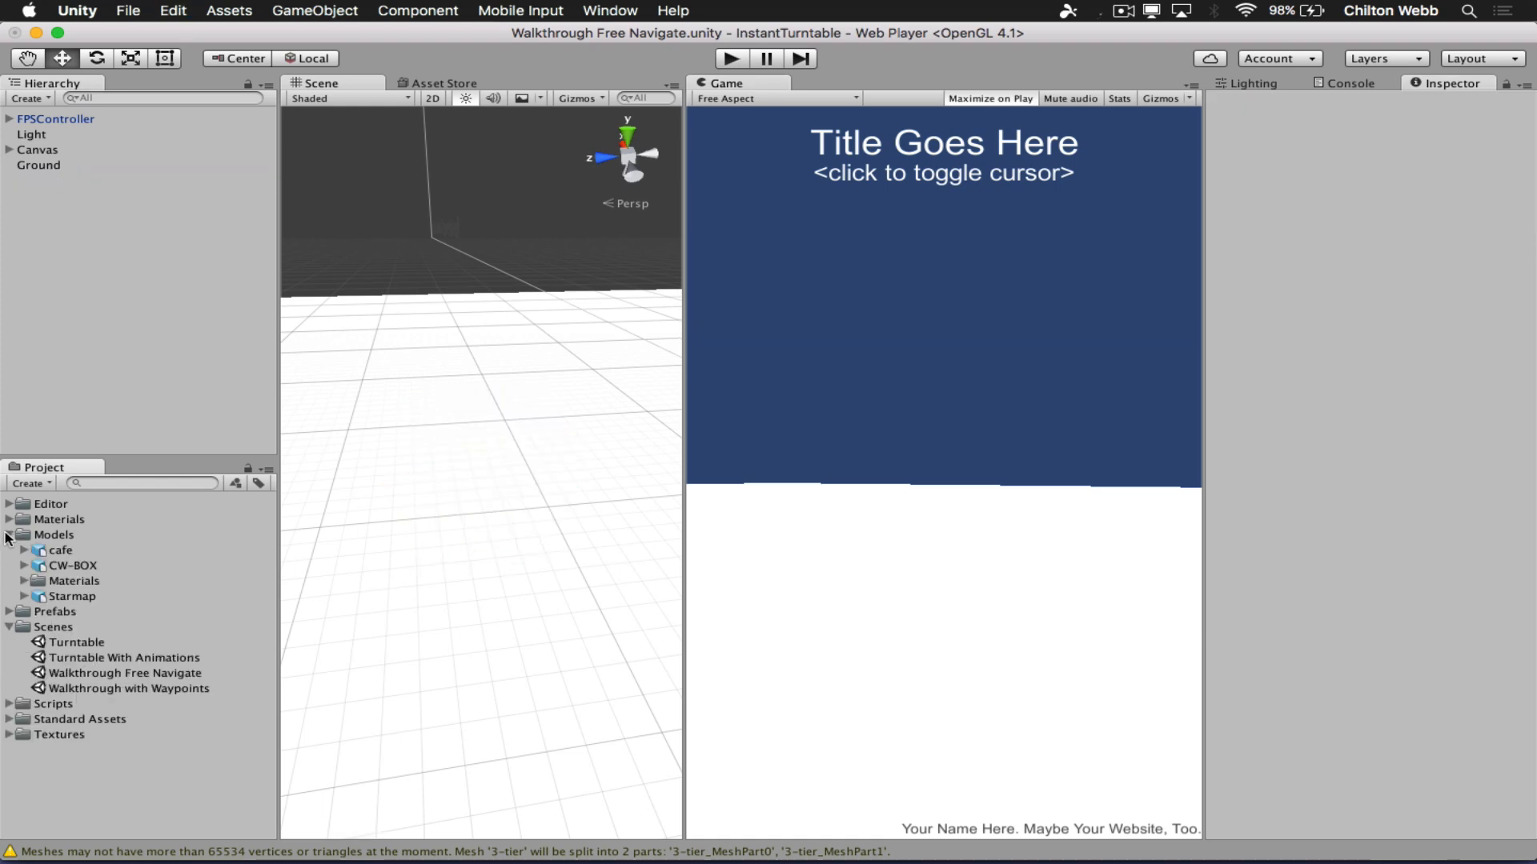
left_click_drag(42, 552, 53, 336)
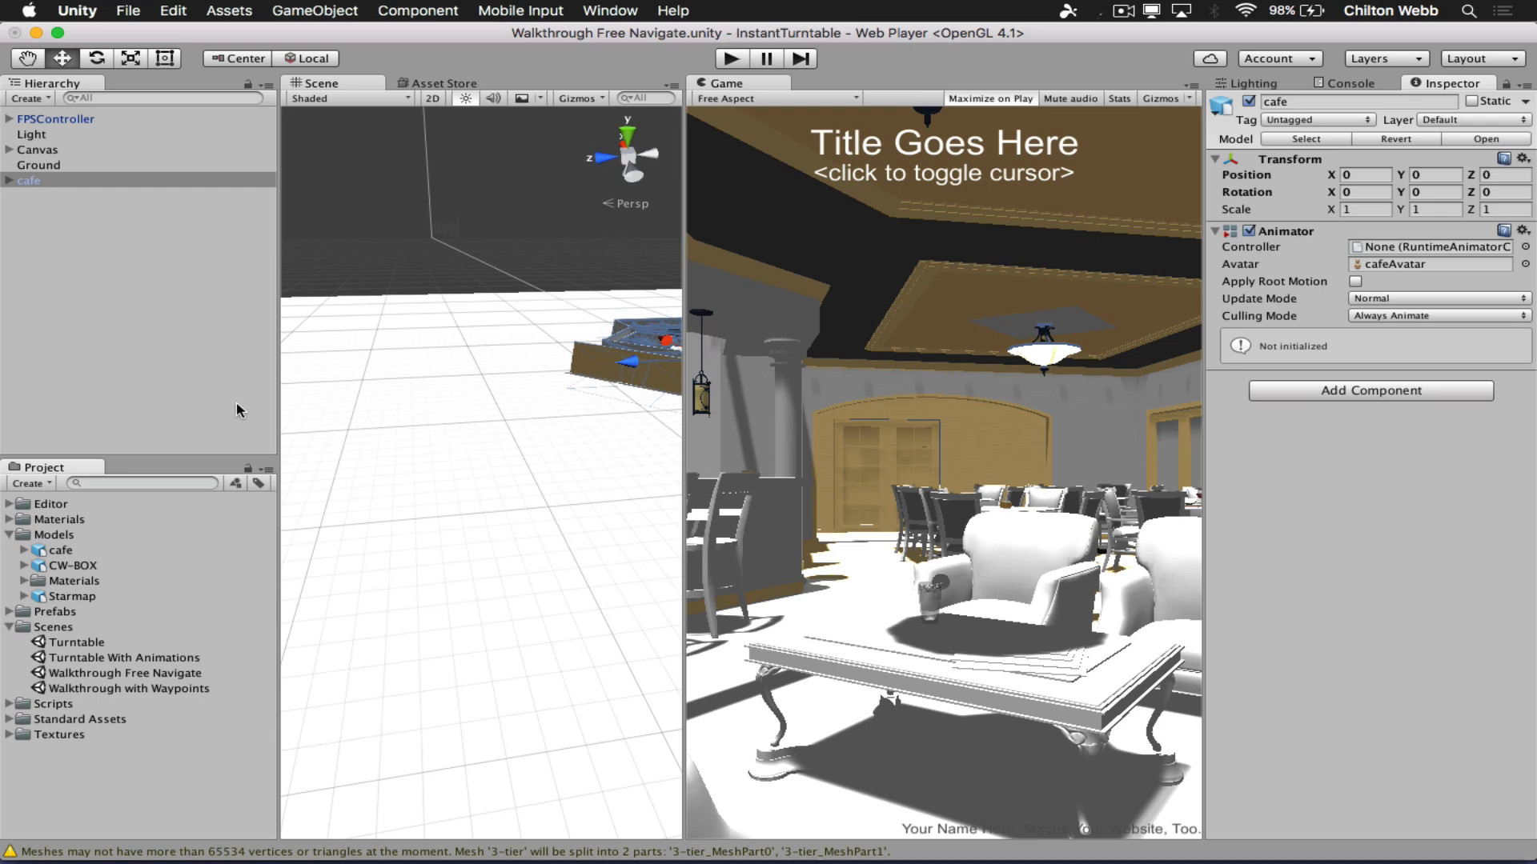
Run the scene in play mode, walk through the cafe's bar, dining, fireplace and side seating areas, and stop playback.
left_click(731, 58)
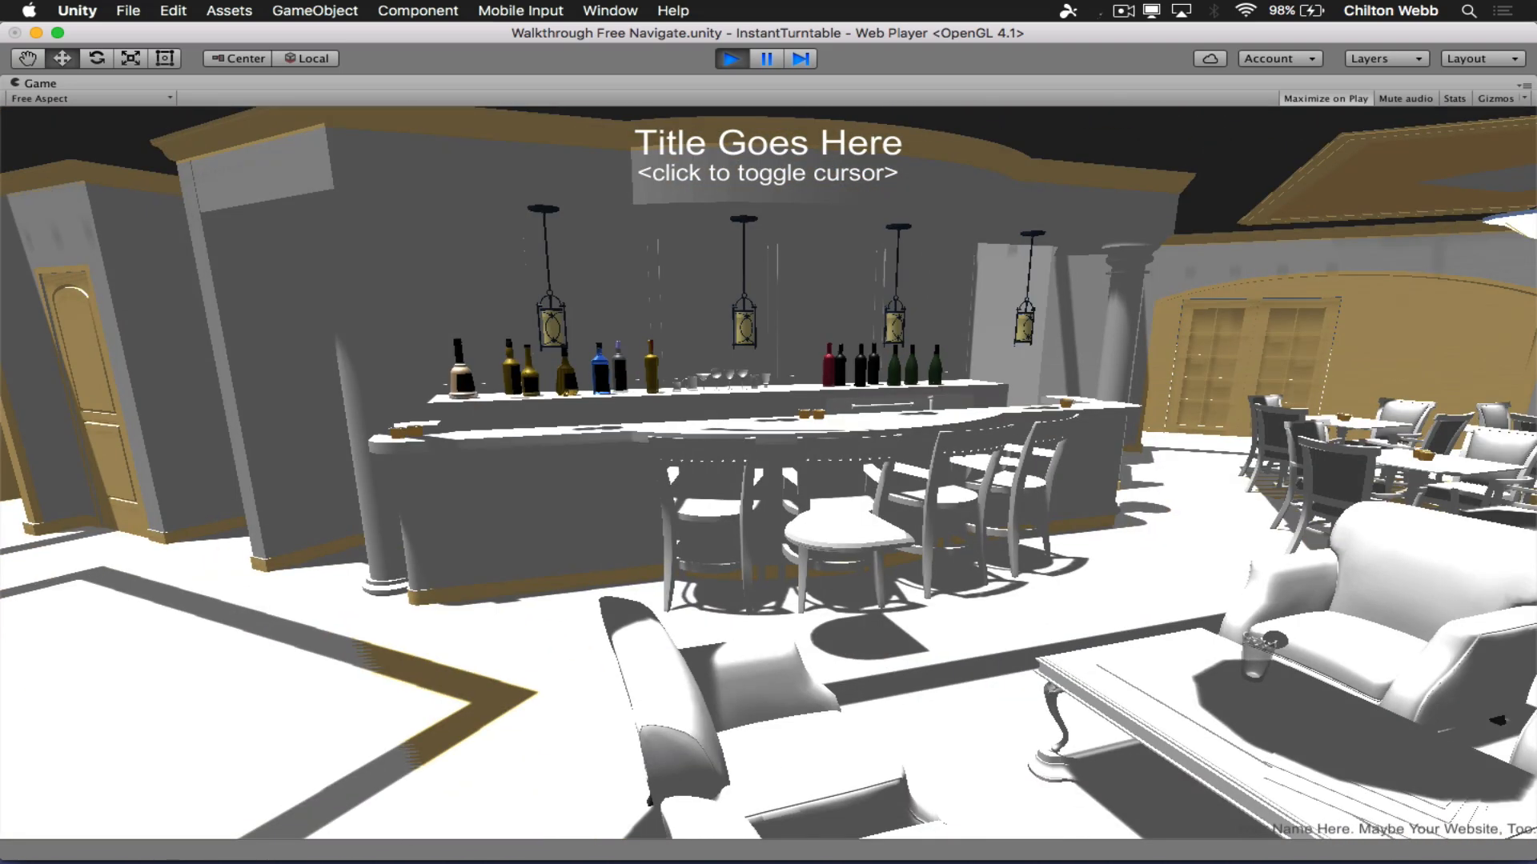
key("w")
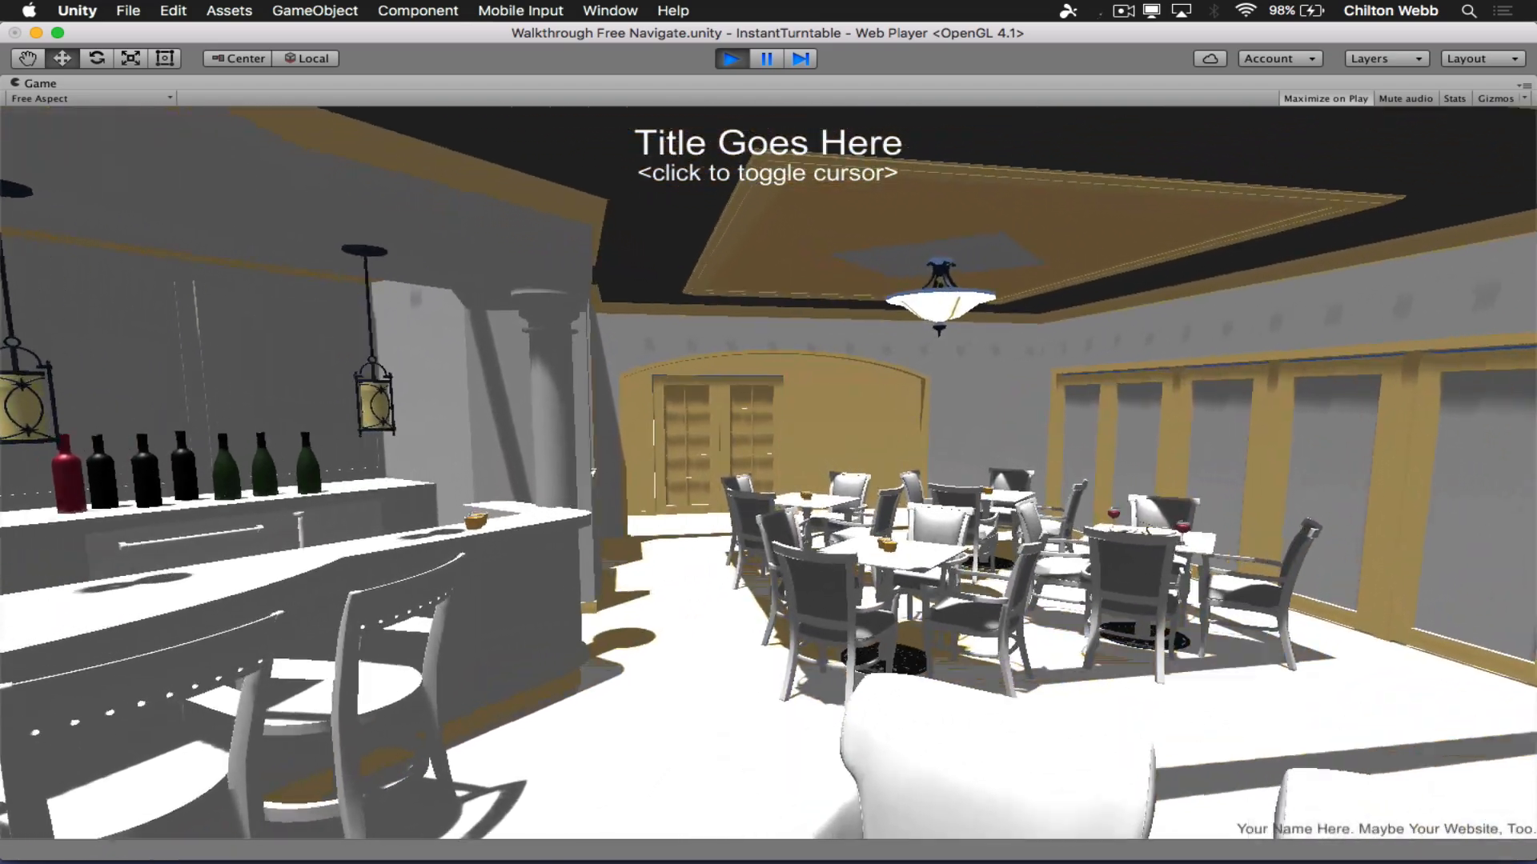
key("w")
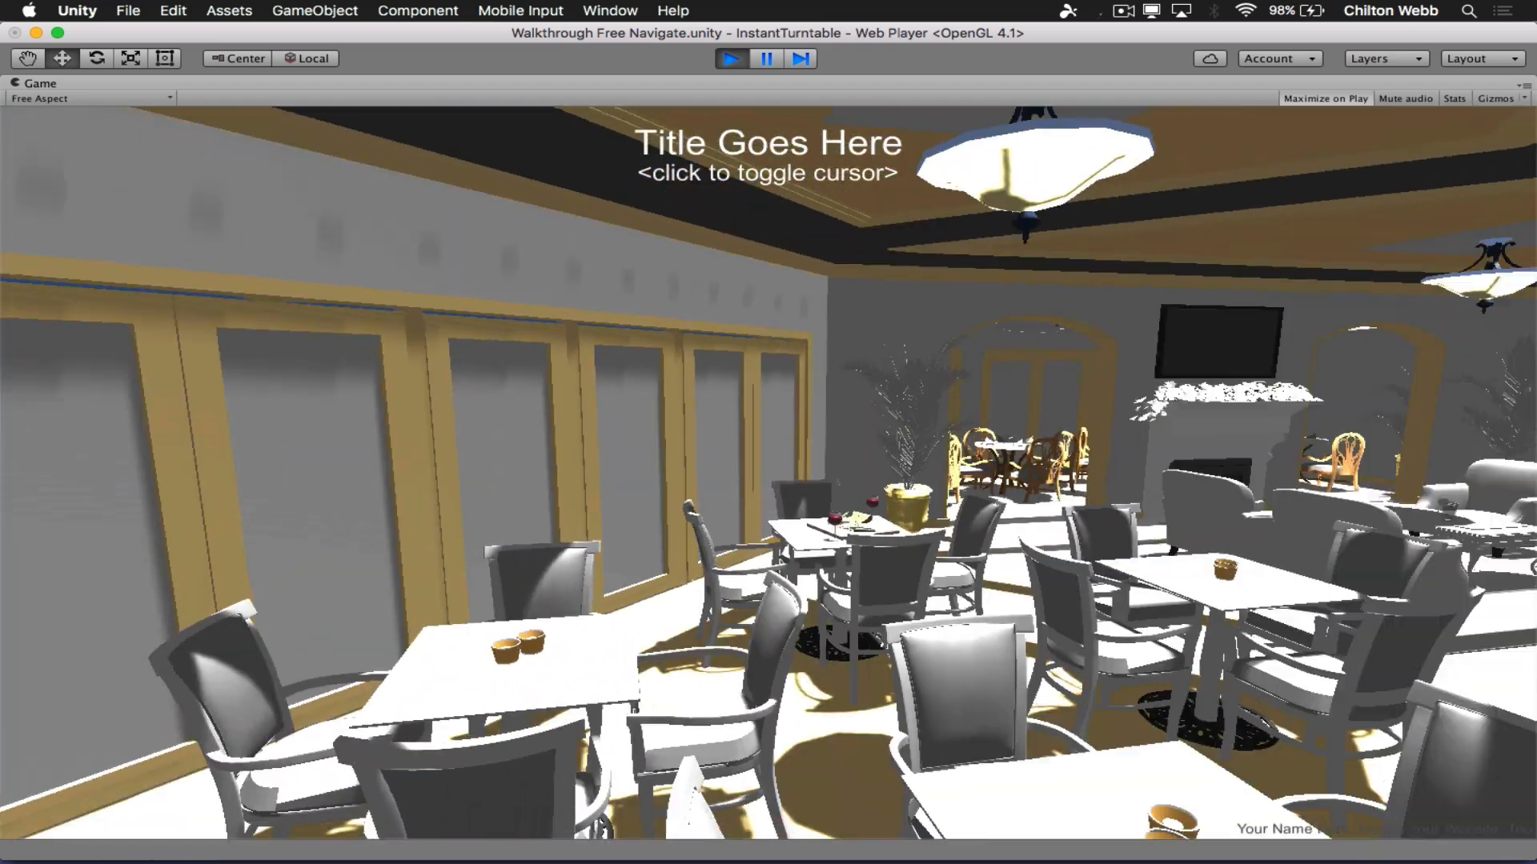
key("s")
key("w")
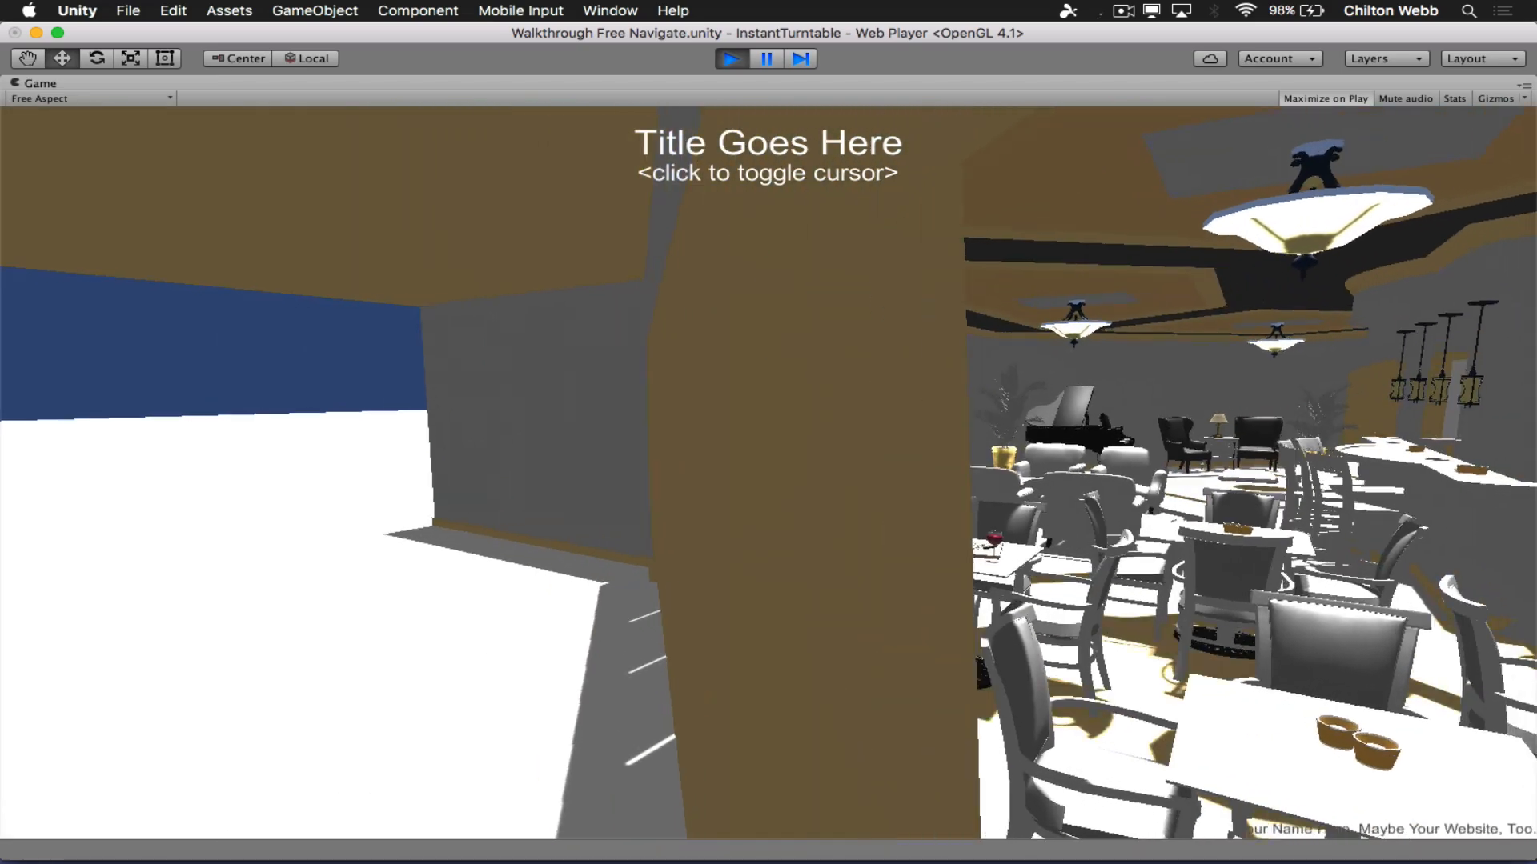
key("w")
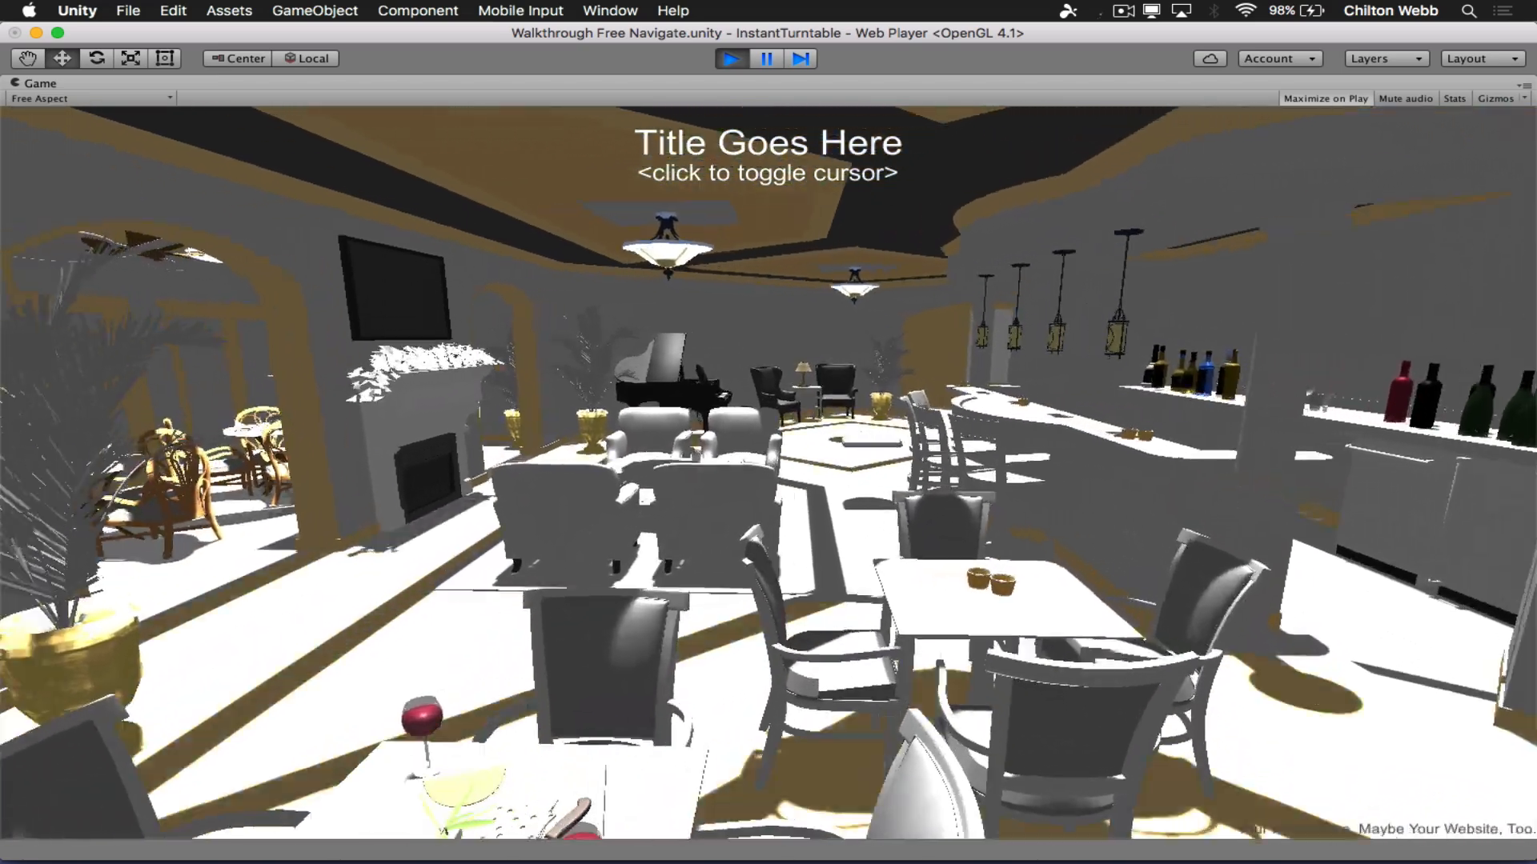
key("w")
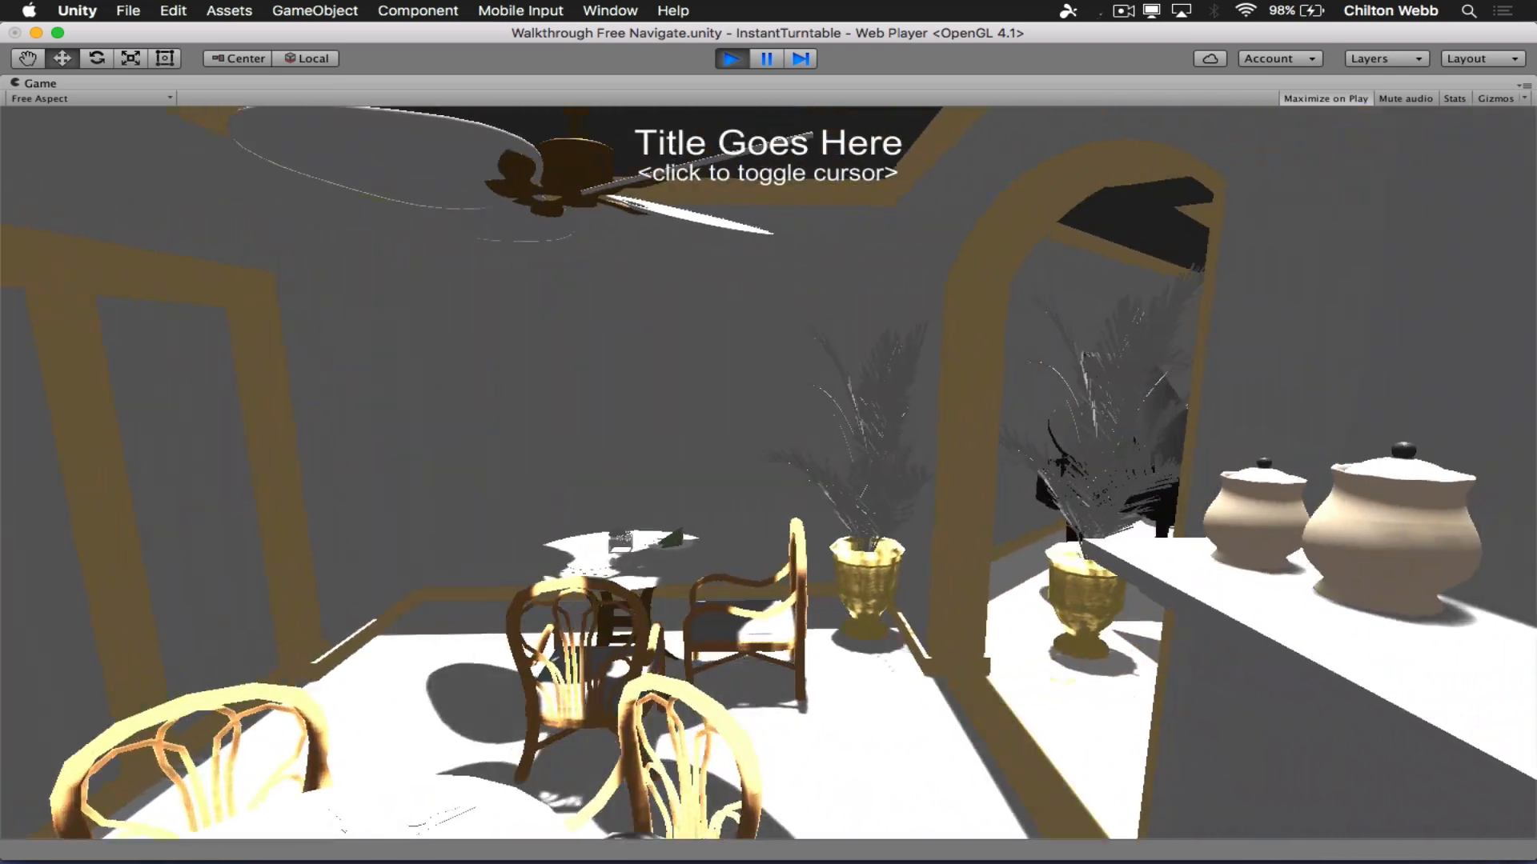
key("w")
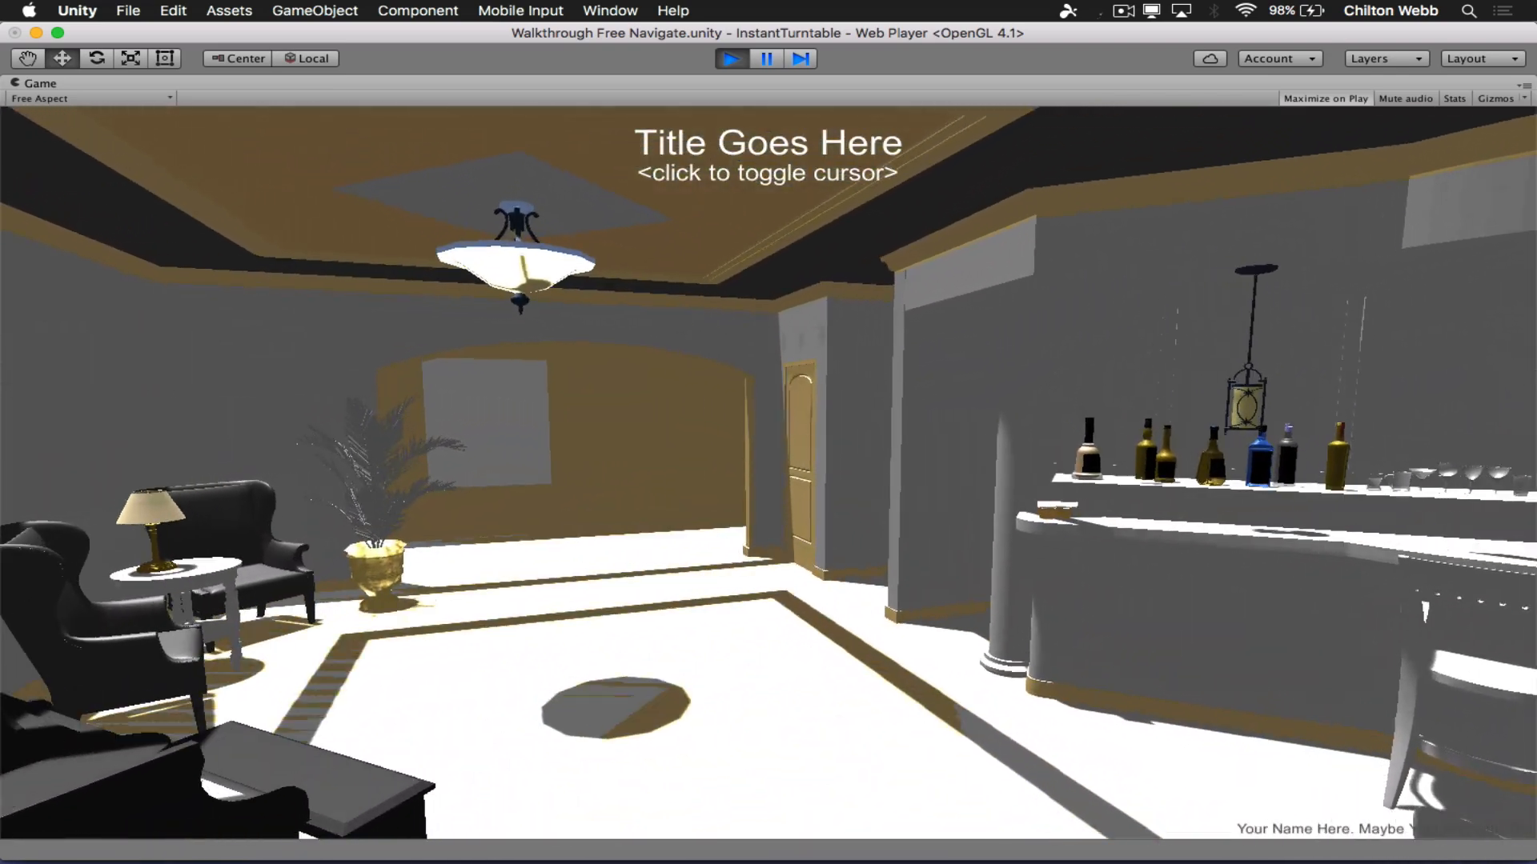
key("w")
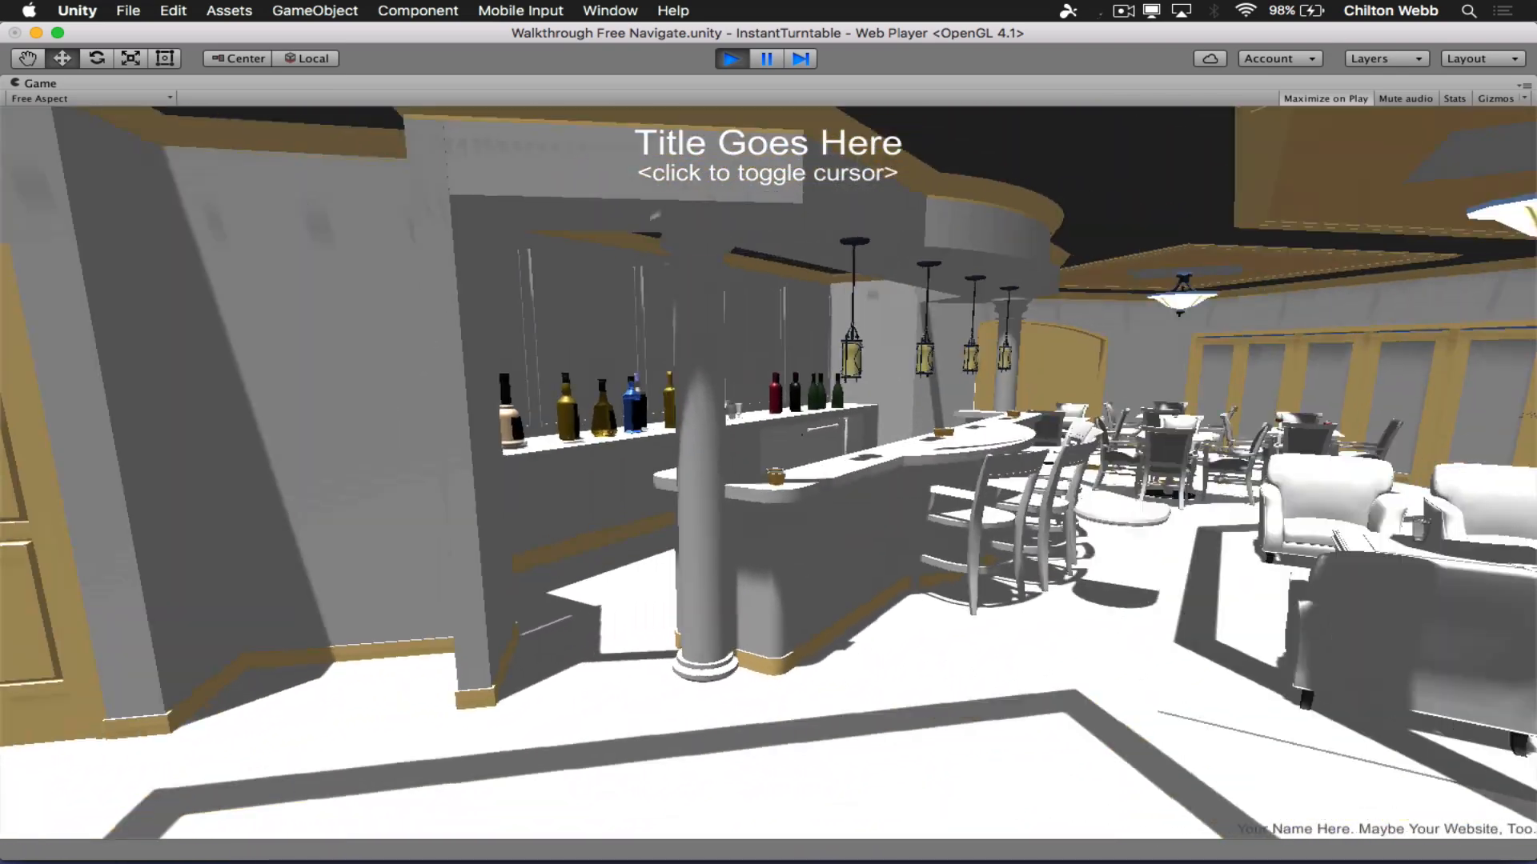
key("w")
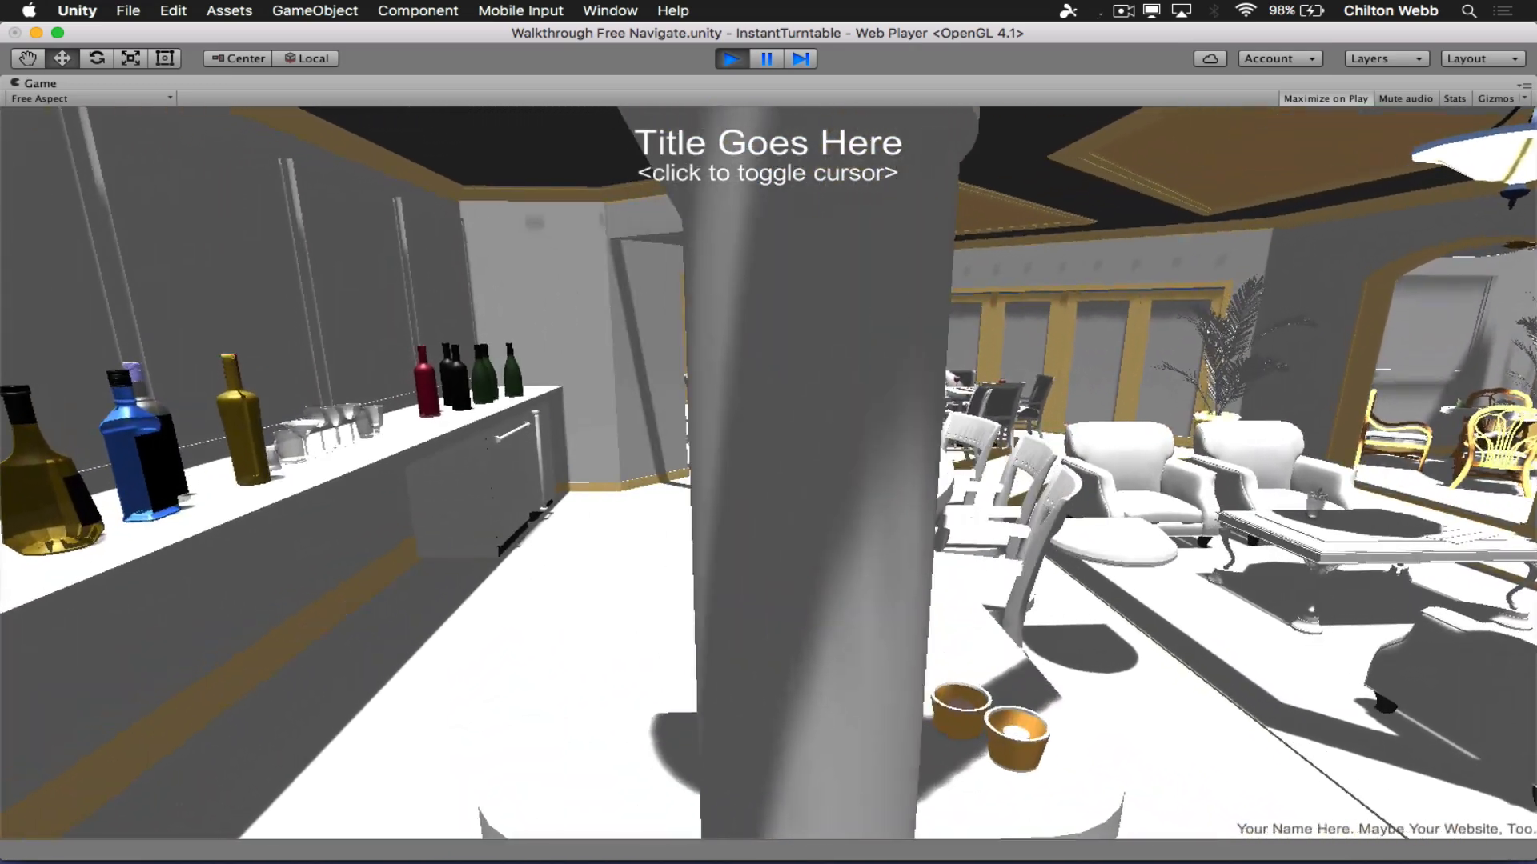
key("w")
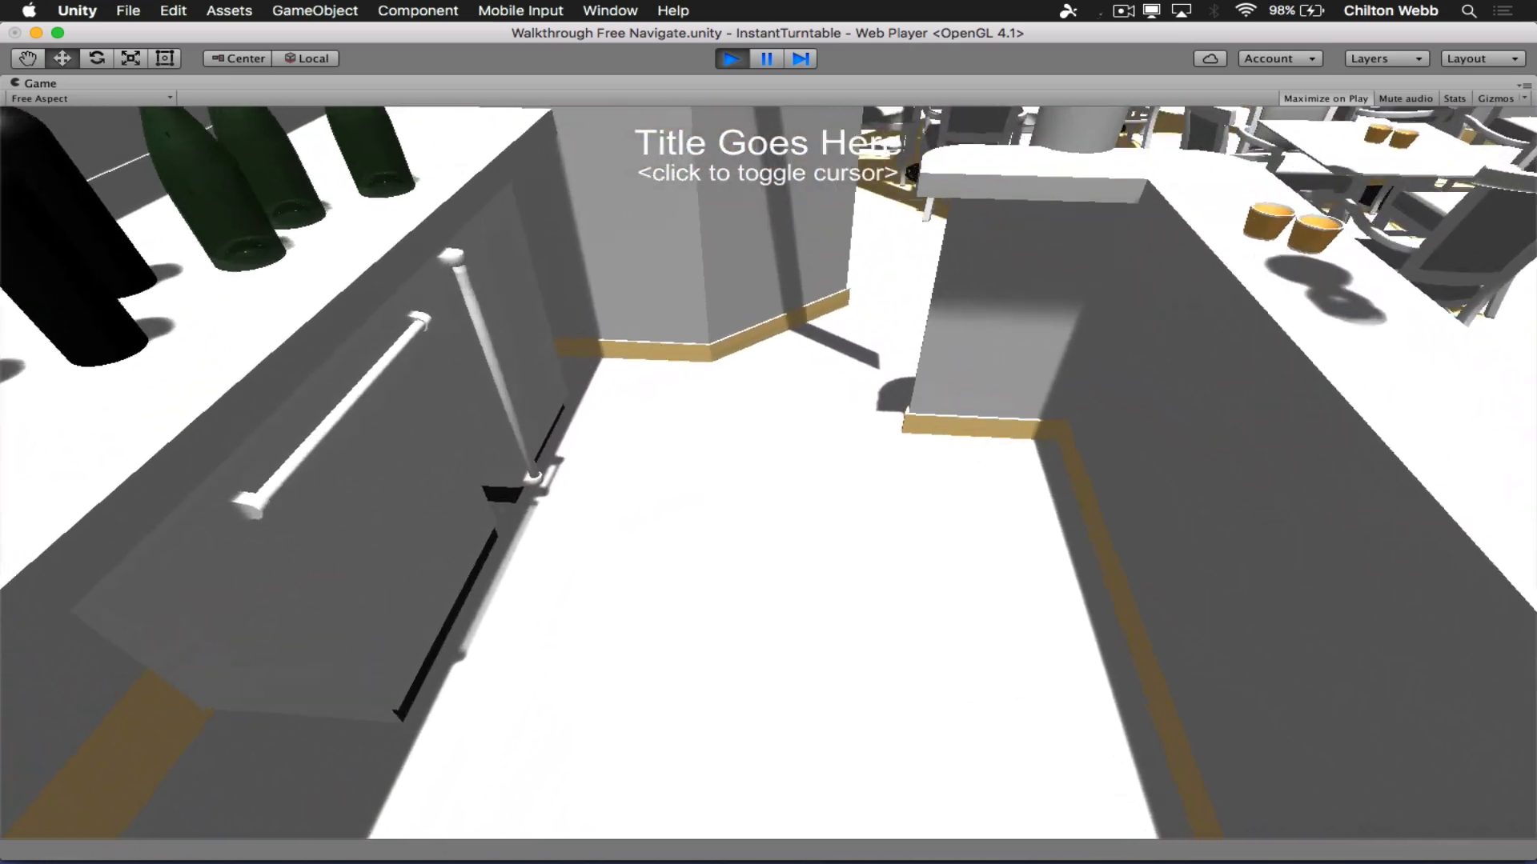
key("w")
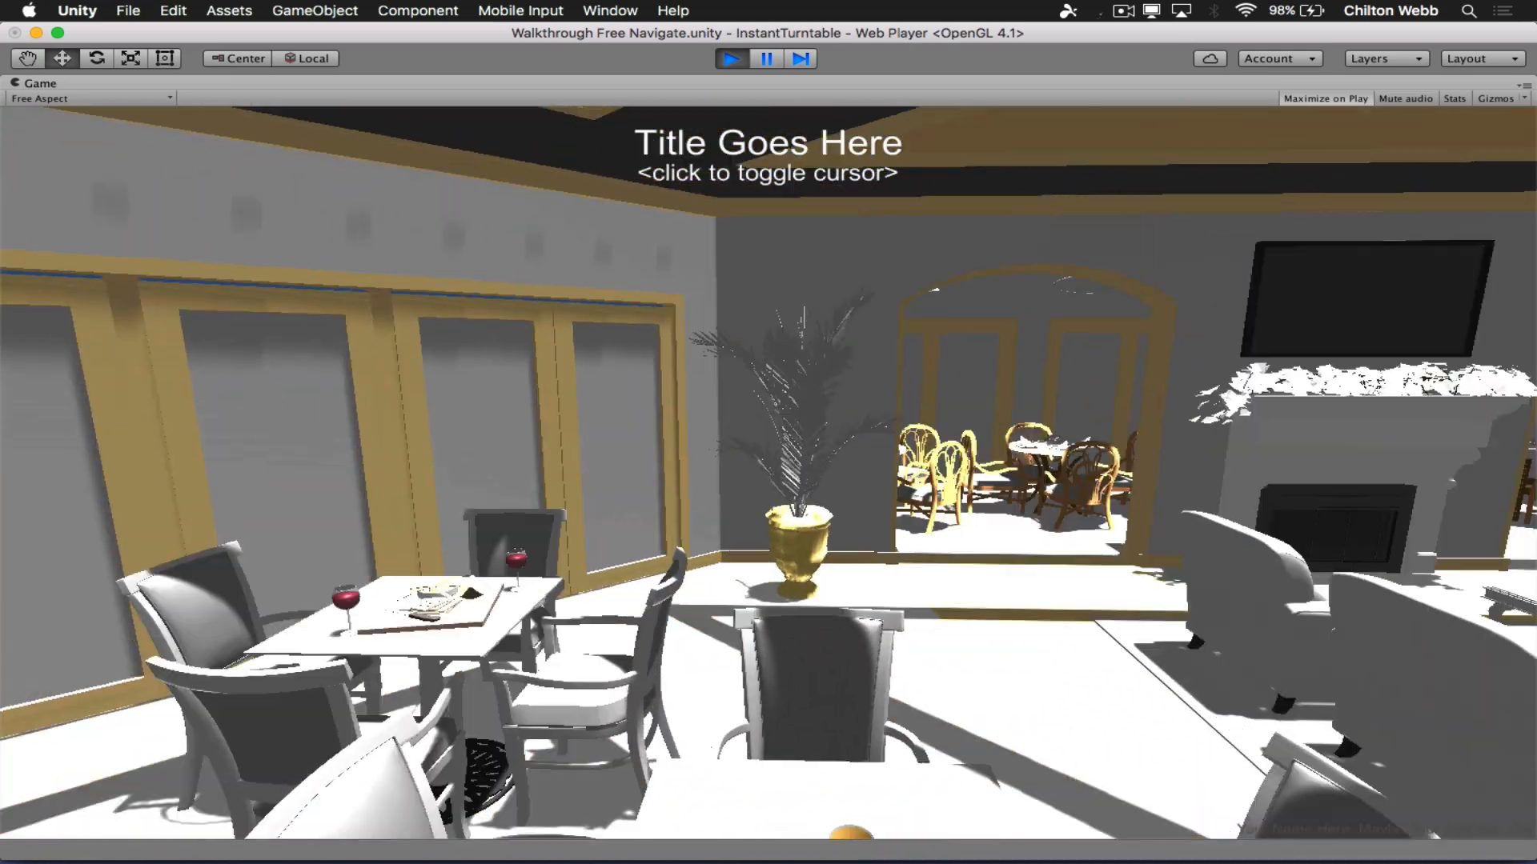
key("w")
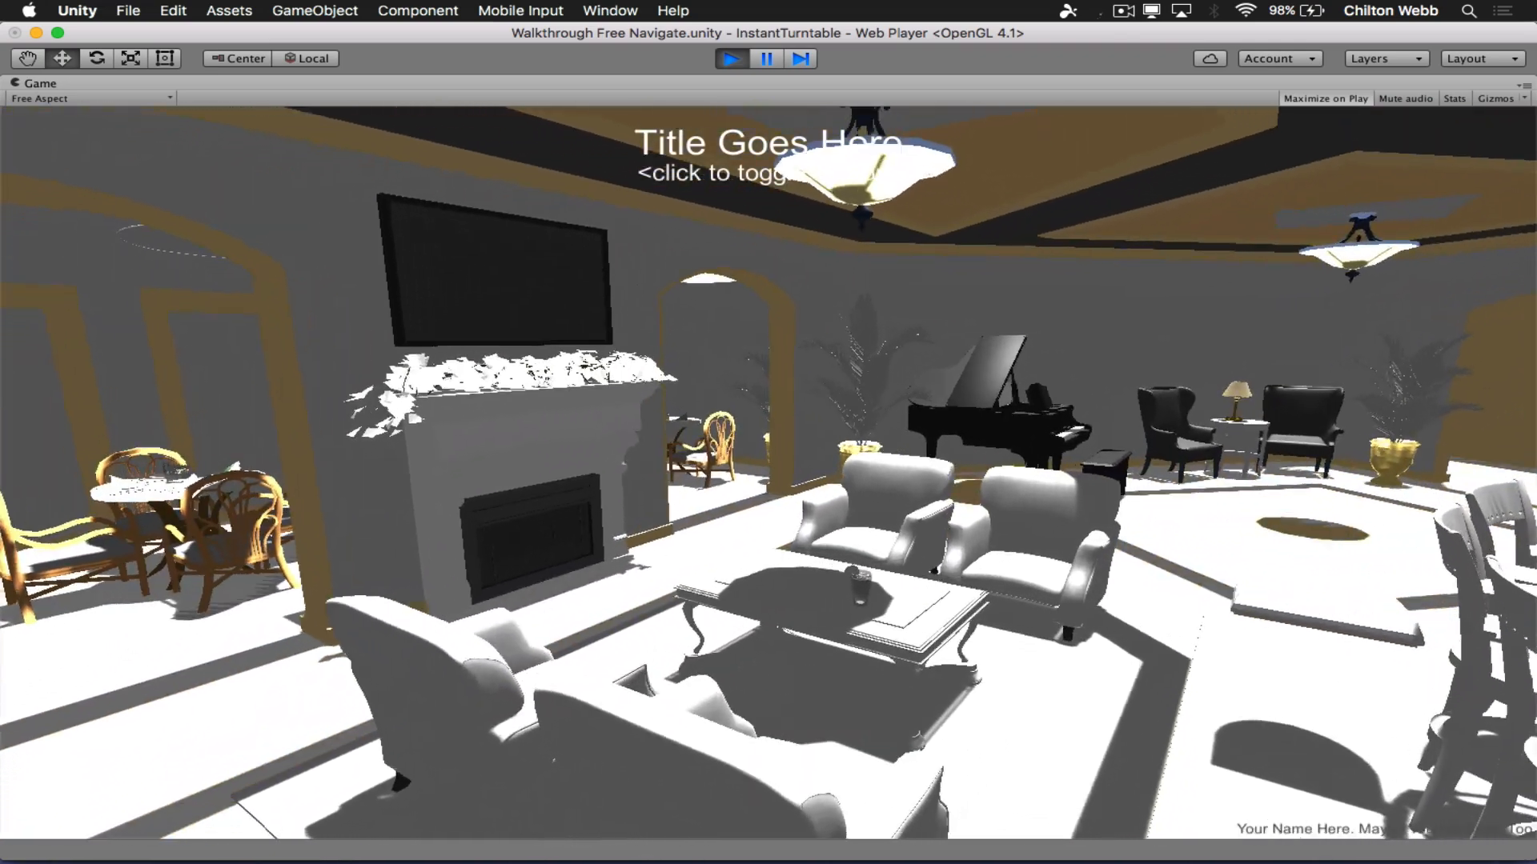
key("w")
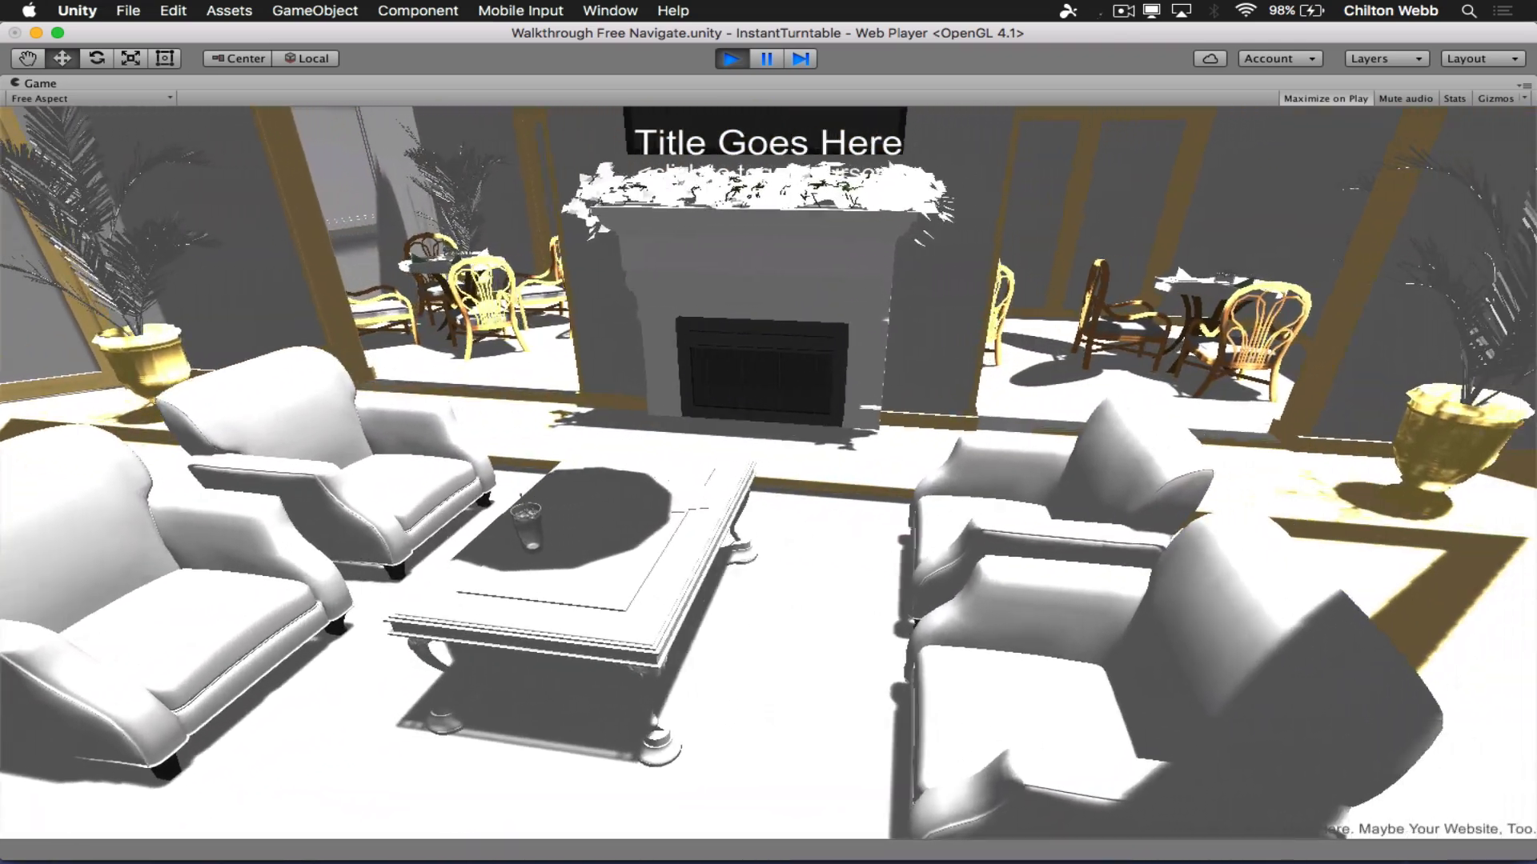
key("d")
key("super+p")
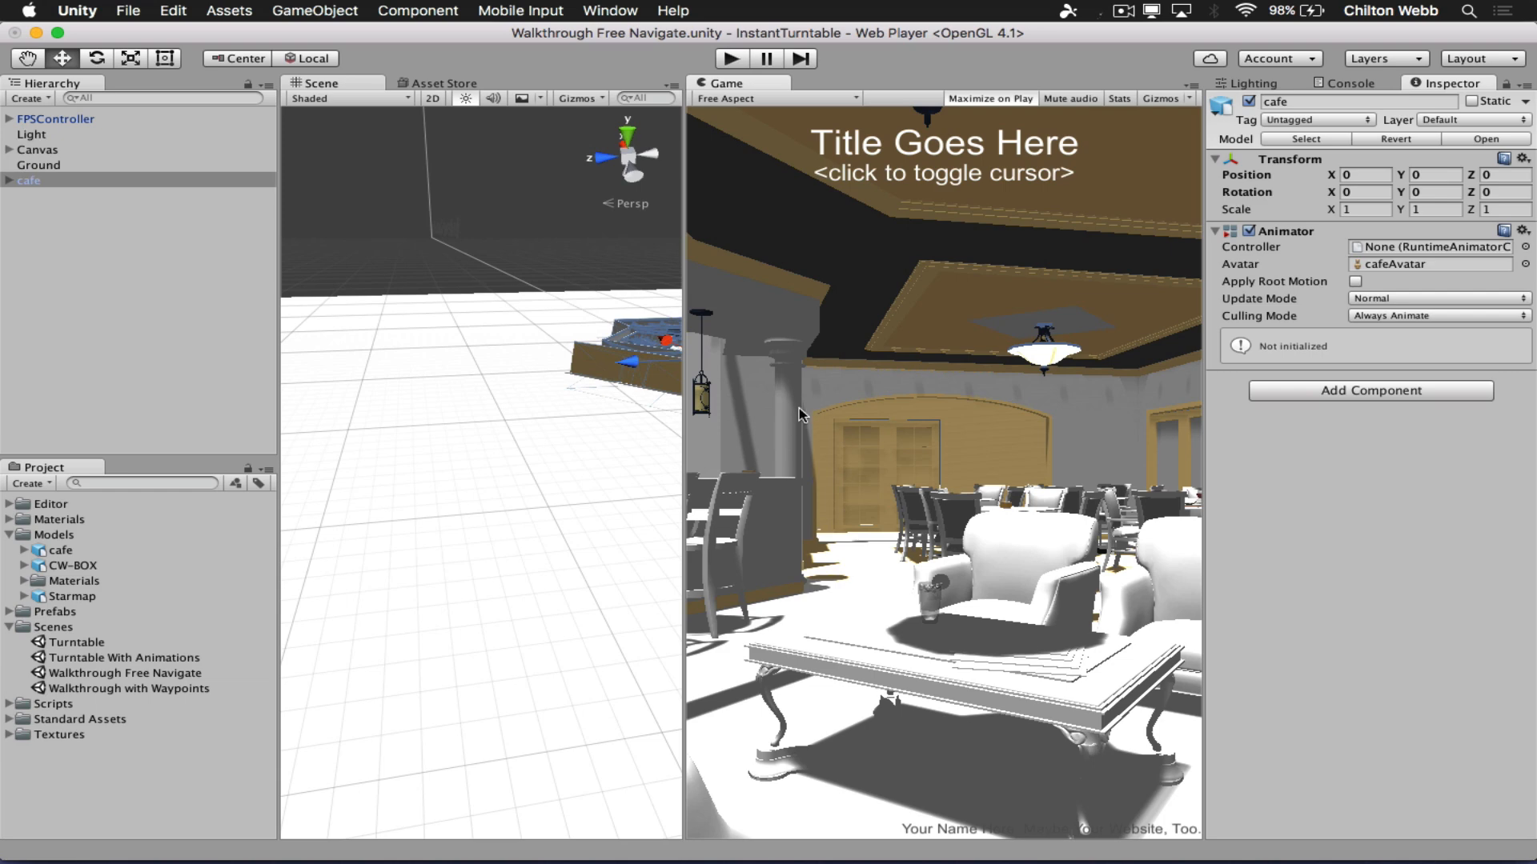
Expand the cafe model in the hierarchy and look through its list of child objects.
left_click(9, 181)
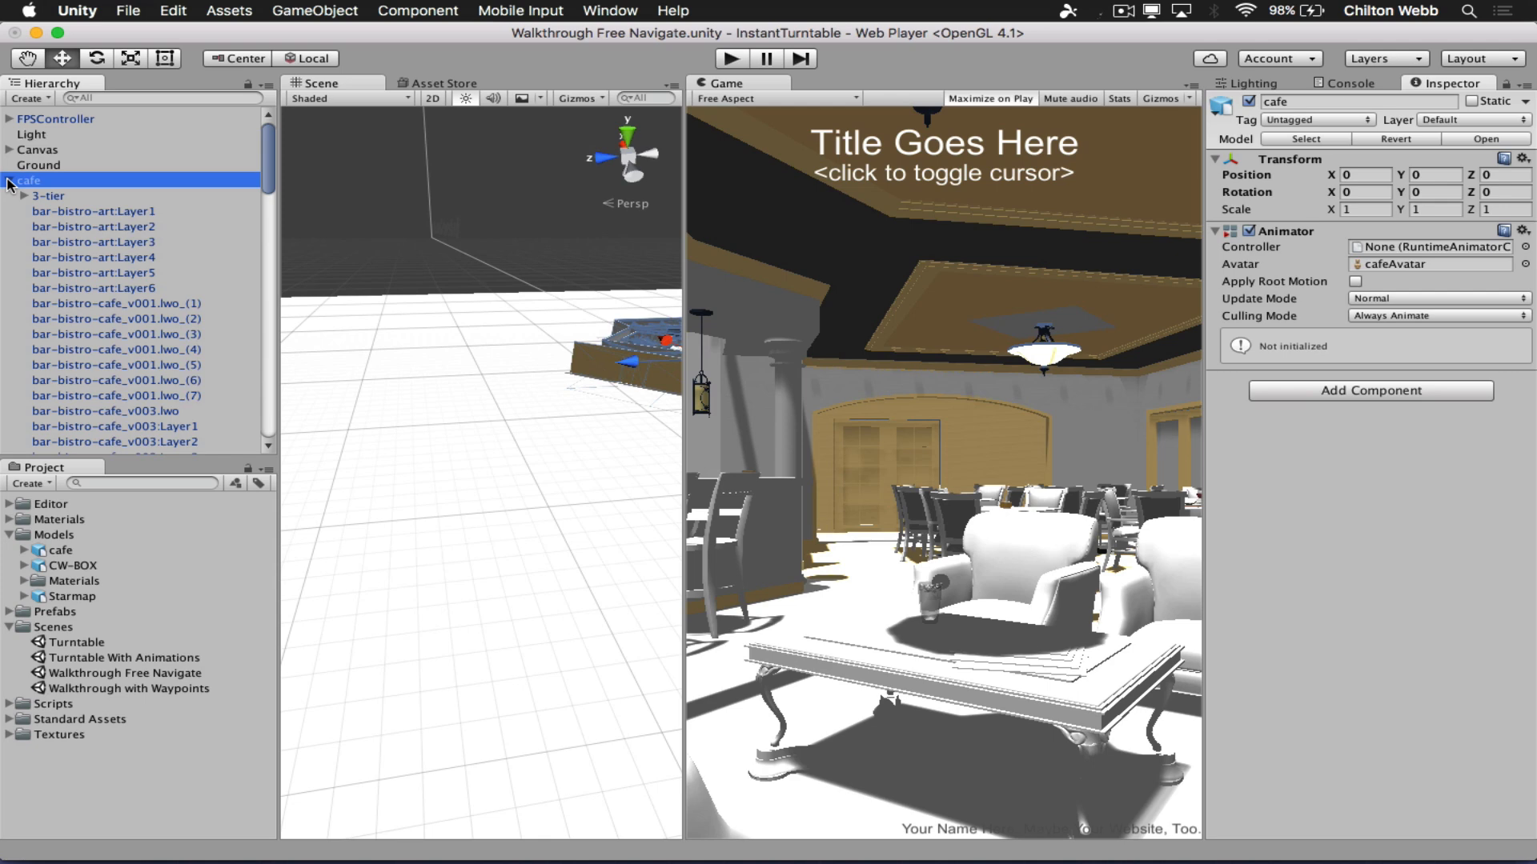
scroll(92, 286, "down", 15)
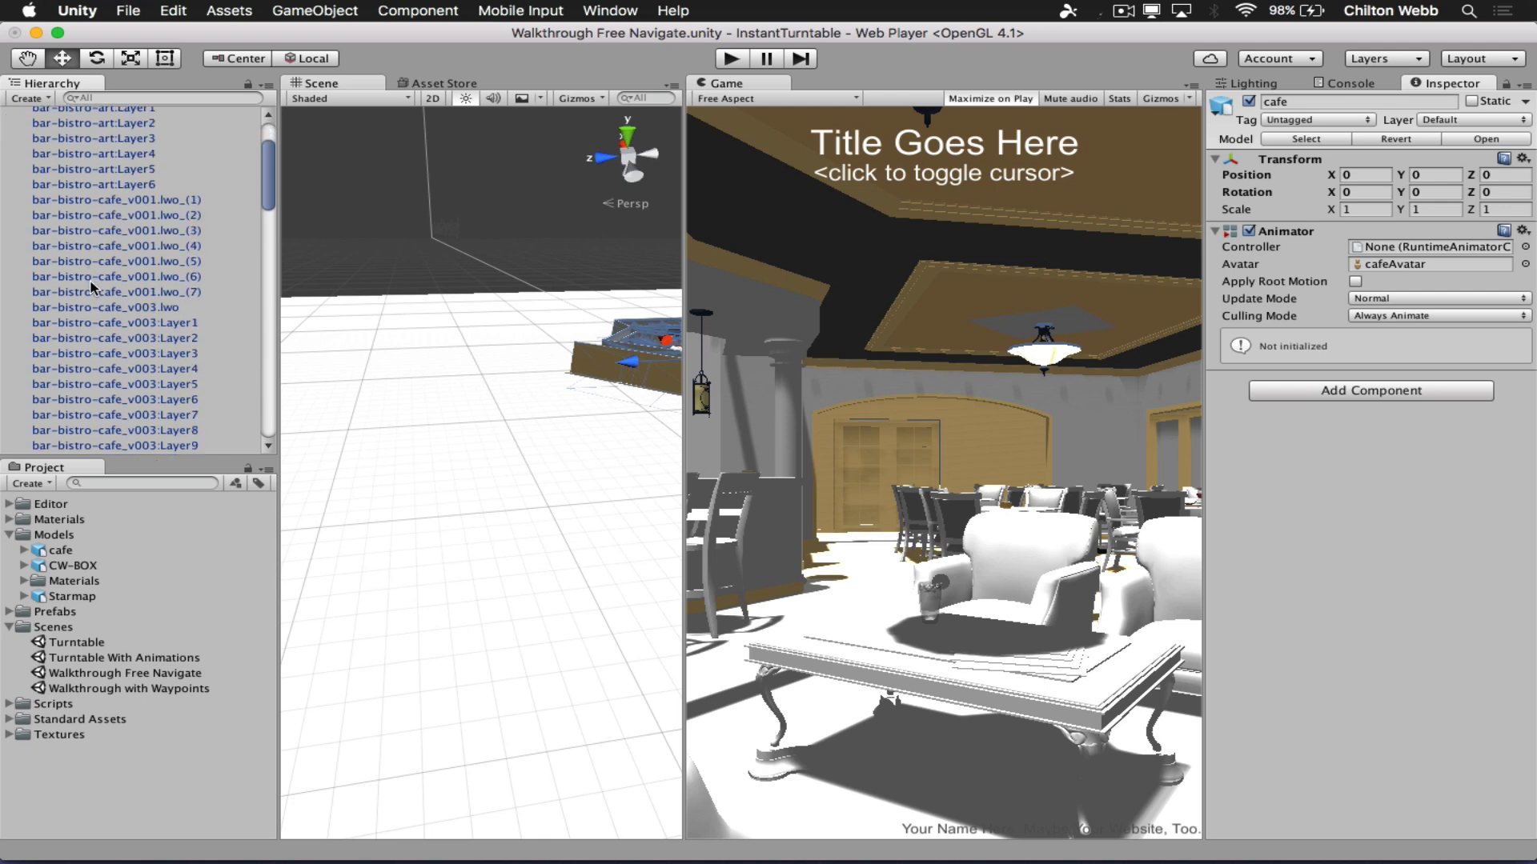
scroll(92, 287, "down", 20)
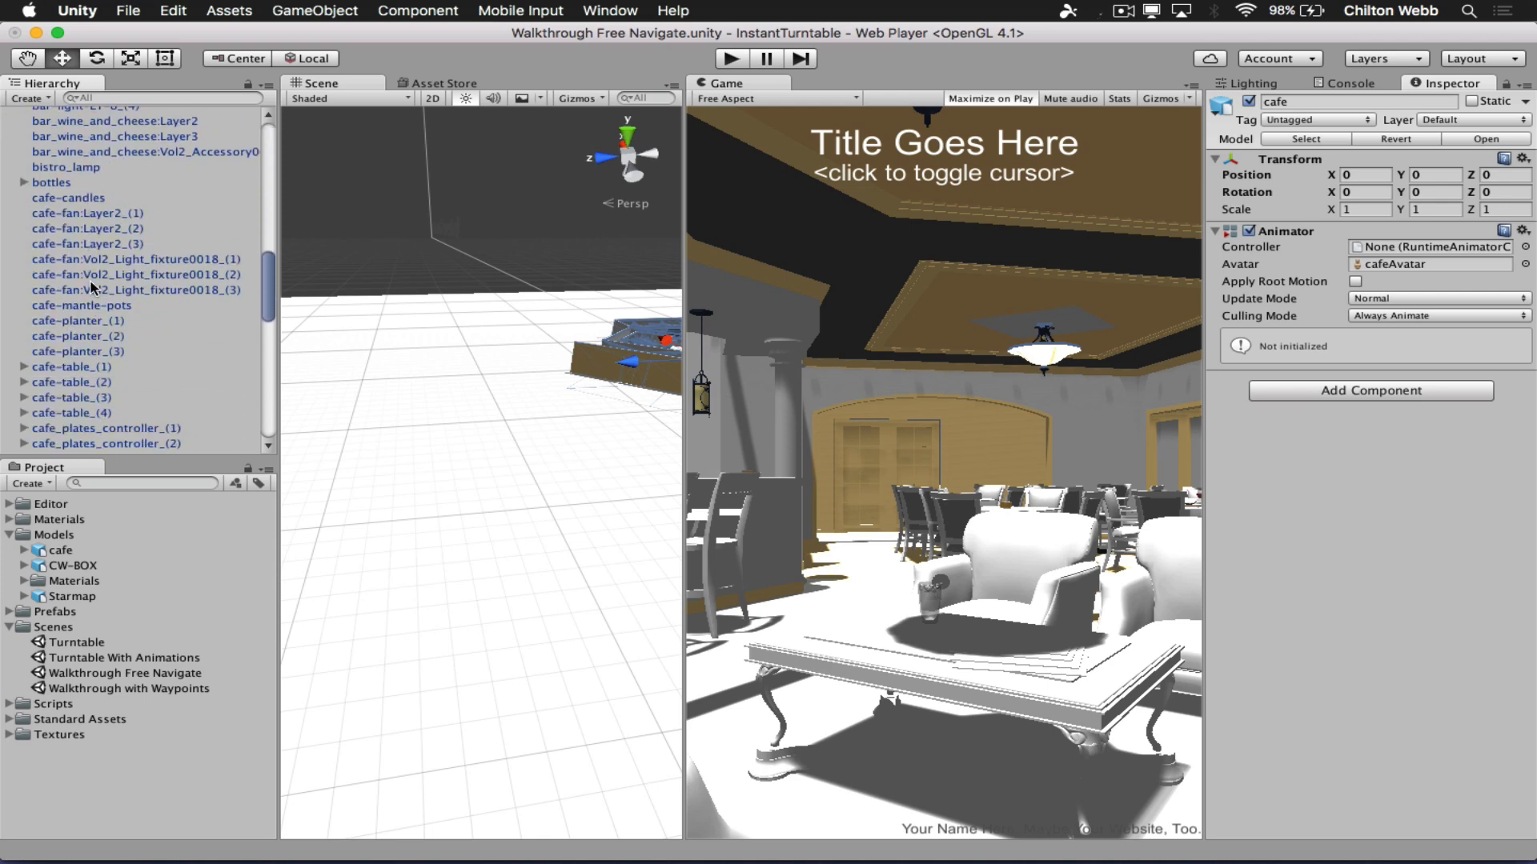
scroll(92, 287, "down", 10)
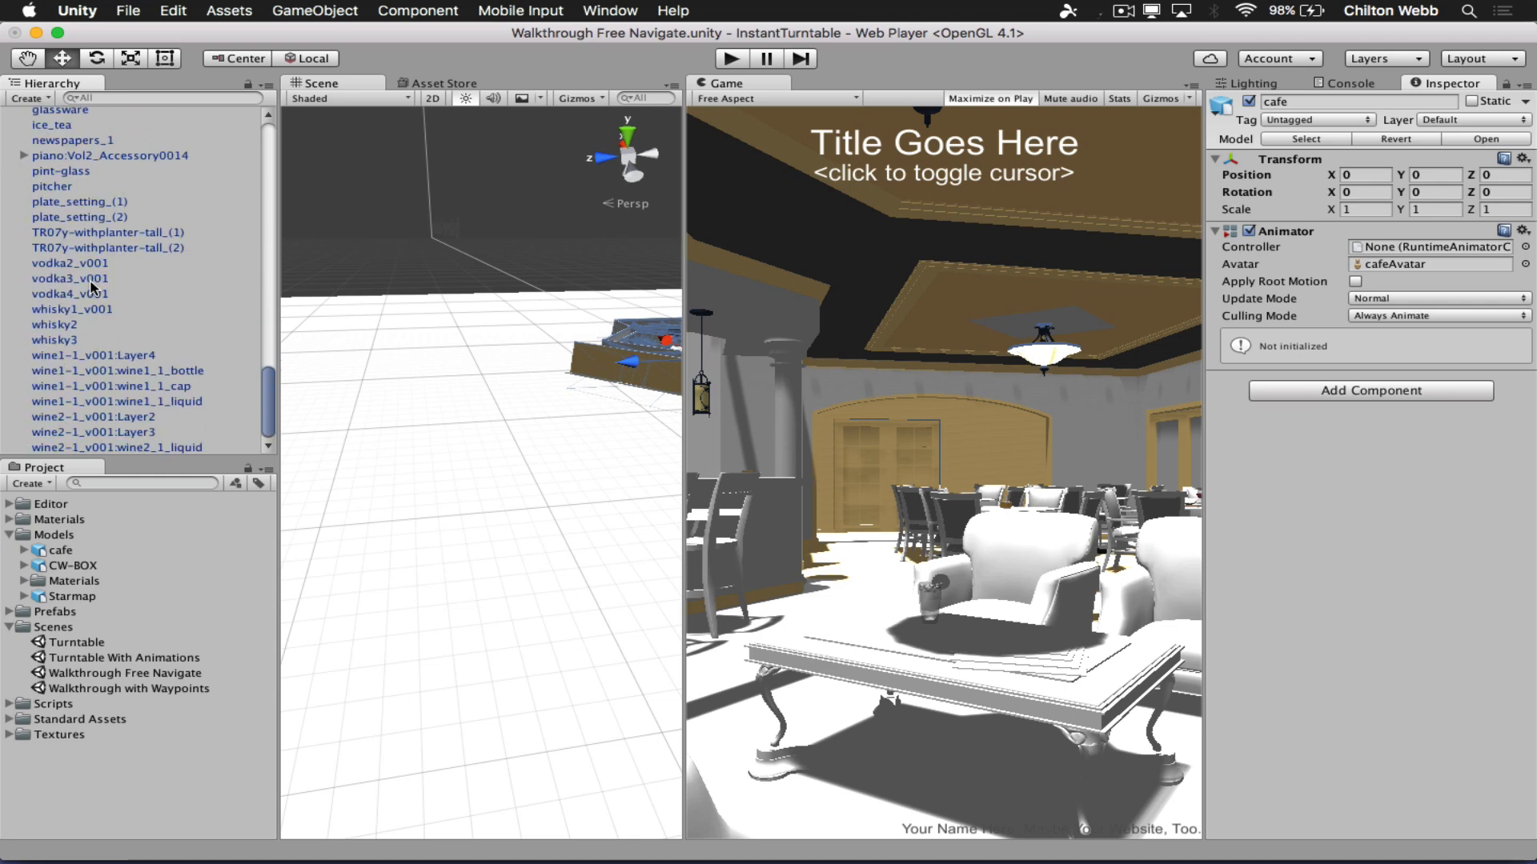
scroll(92, 287, "up", 20)
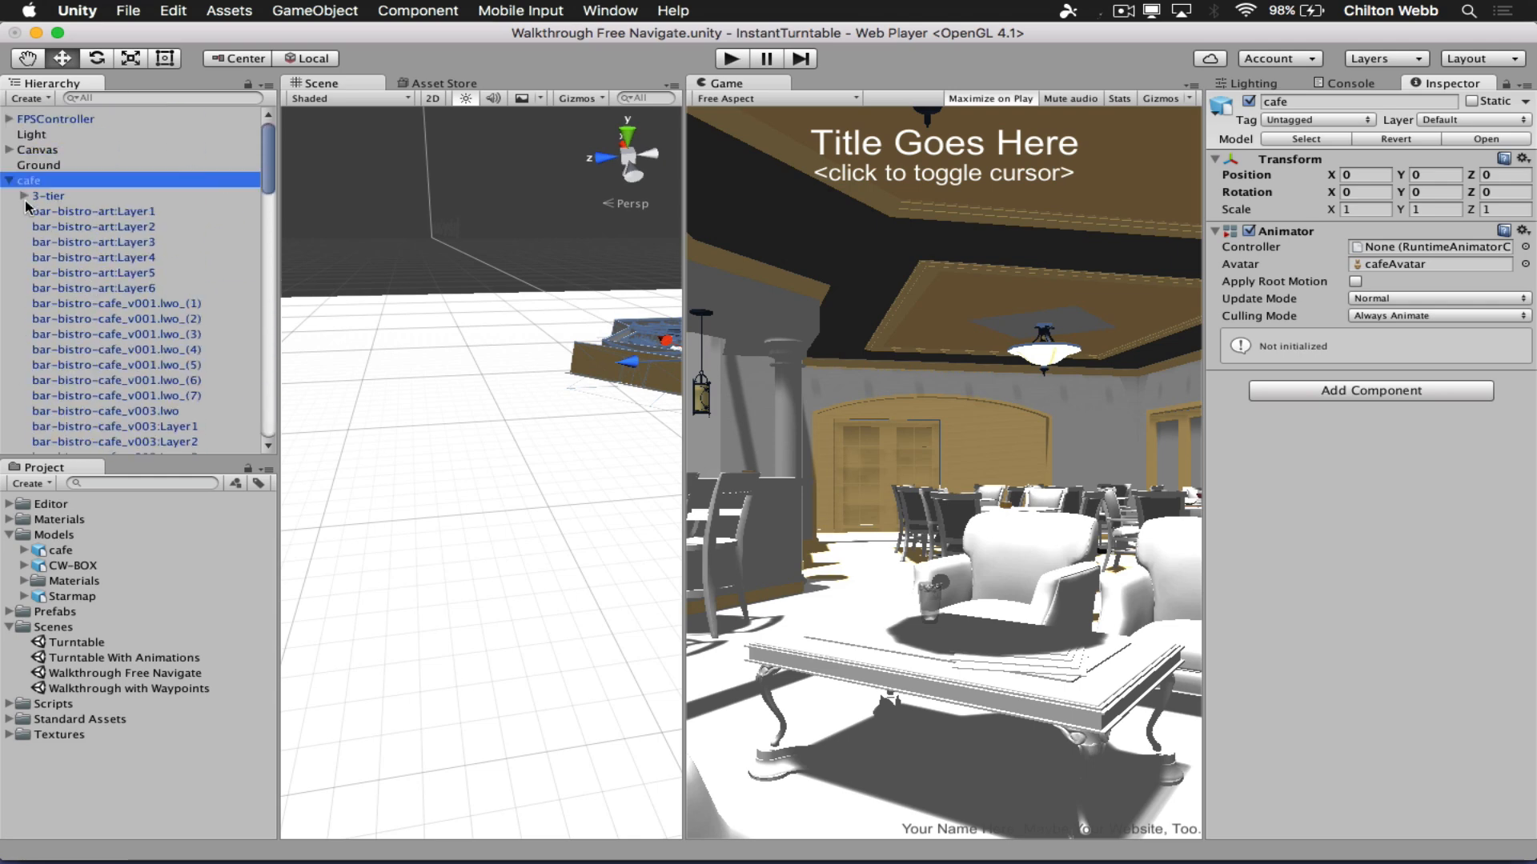
left_click(10, 181)
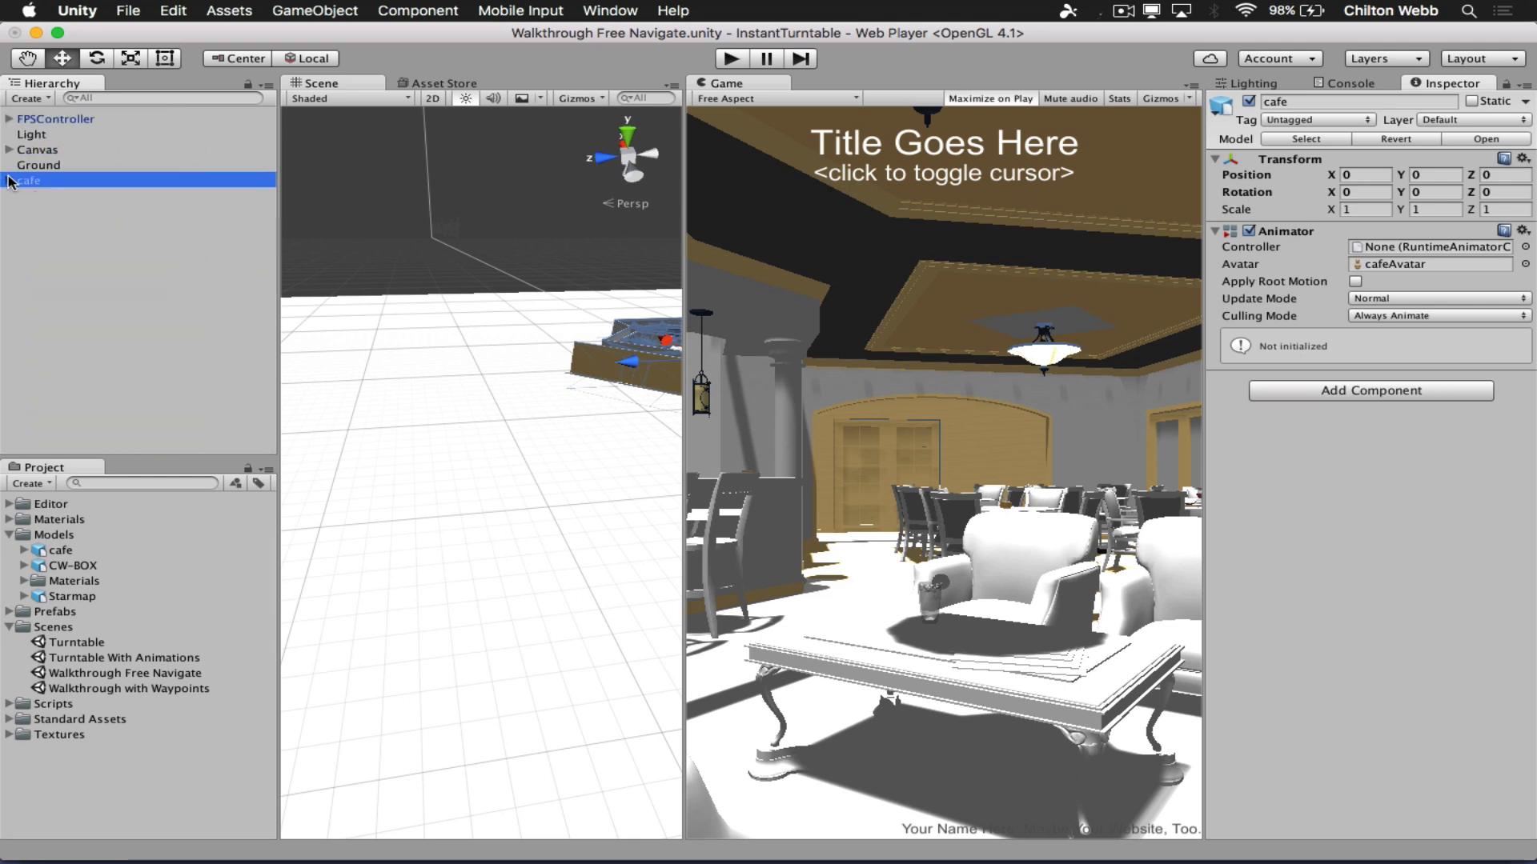
left_click(10, 181)
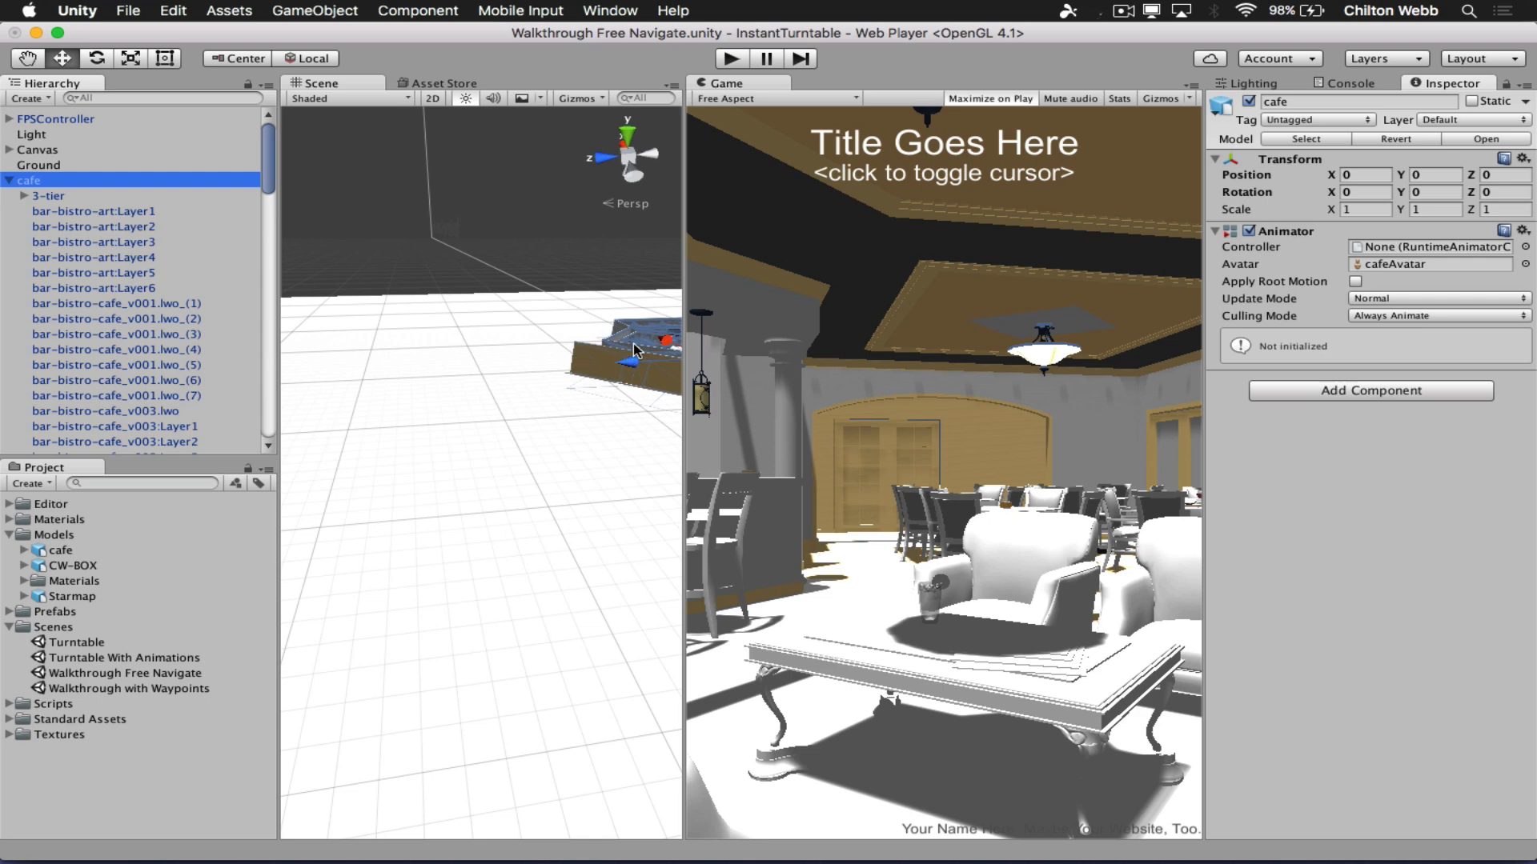
Locate the lounge seating inside the cafe in the scene view, select armchair FRN-26_(4) and frame it from the front.
left_click(192, 335)
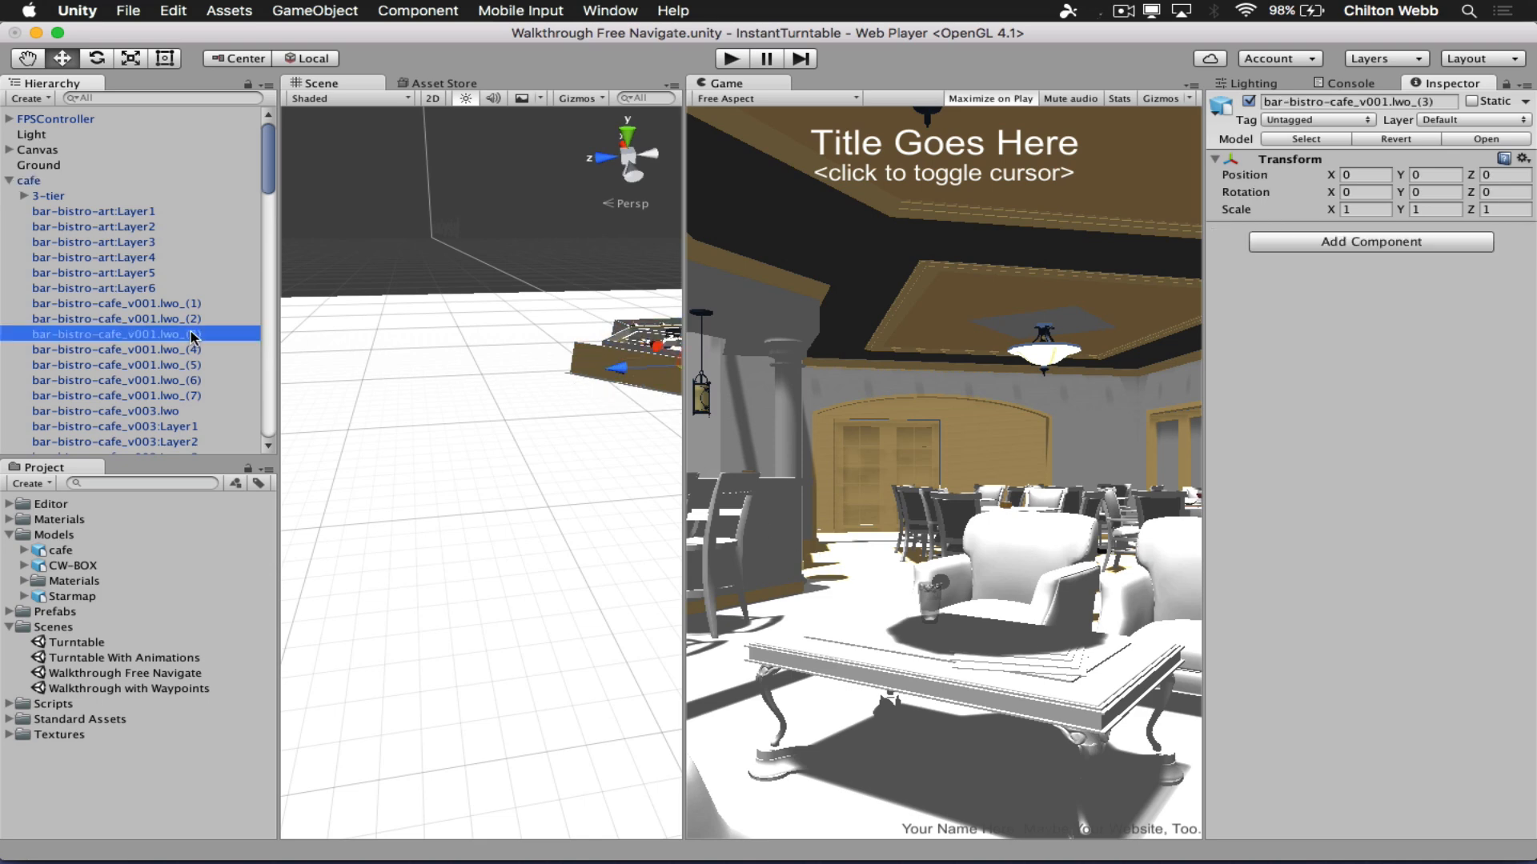
key("f")
scroll(506, 494, "up", 5)
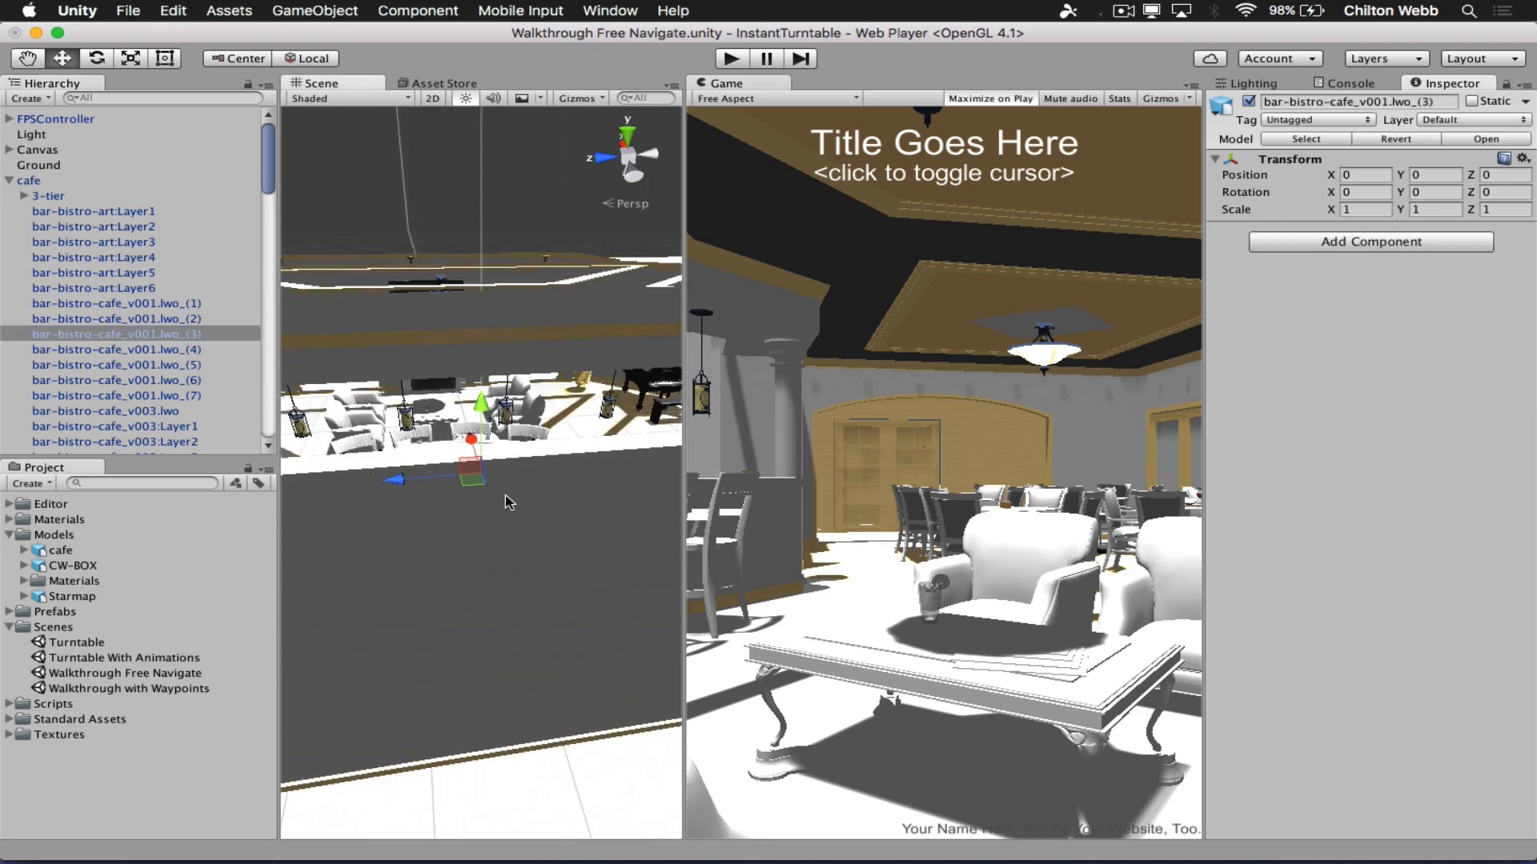
scroll(506, 495, "down", 8)
left_click_drag(505, 494, 719, 479, "alt")
middle_click_drag(451, 481, 588, 381)
left_click(579, 418)
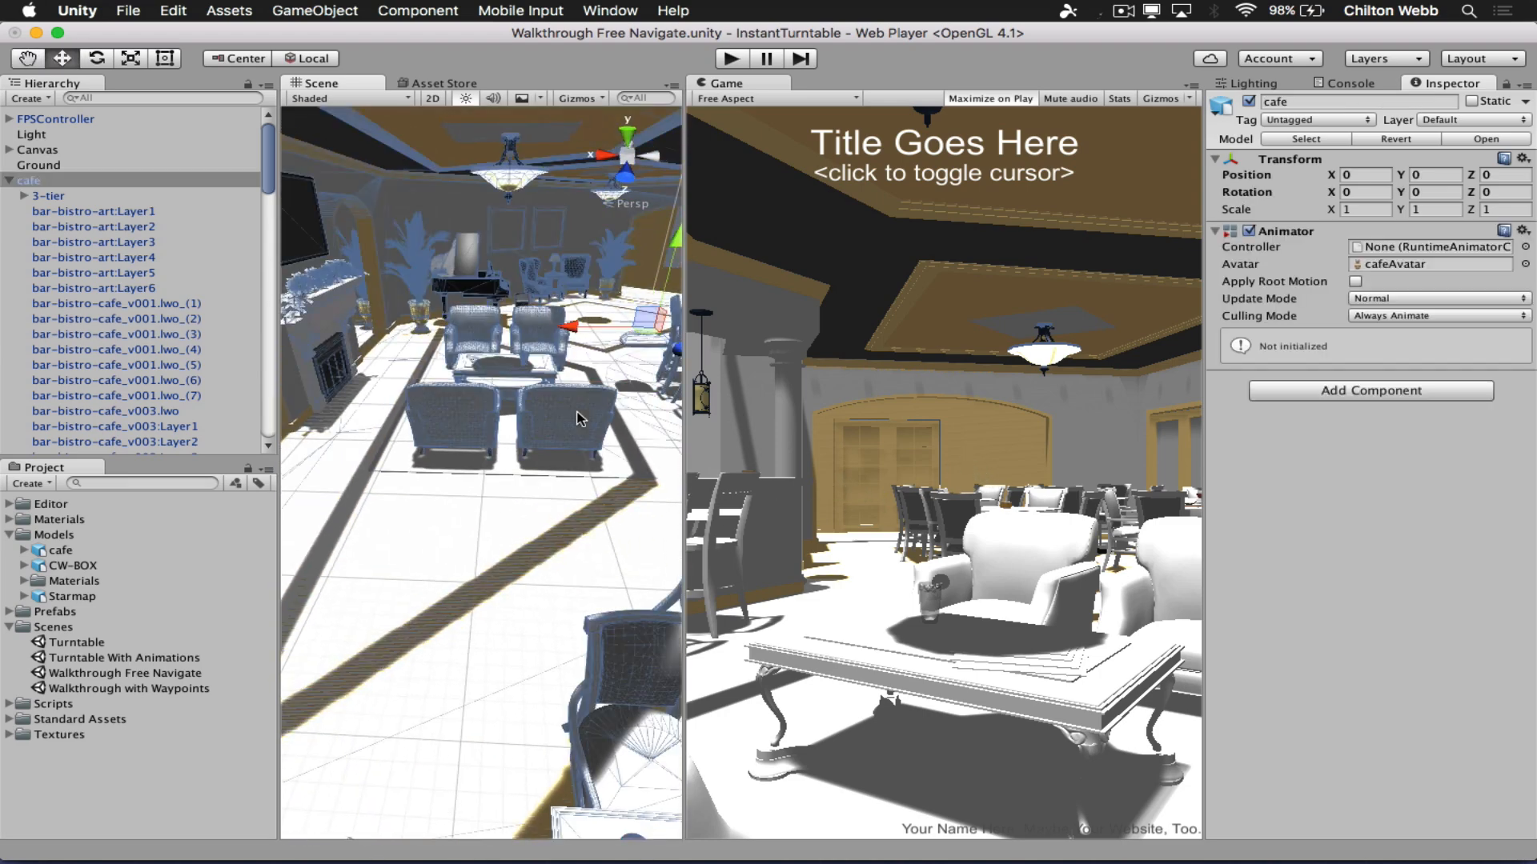
left_click(580, 418)
key("f")
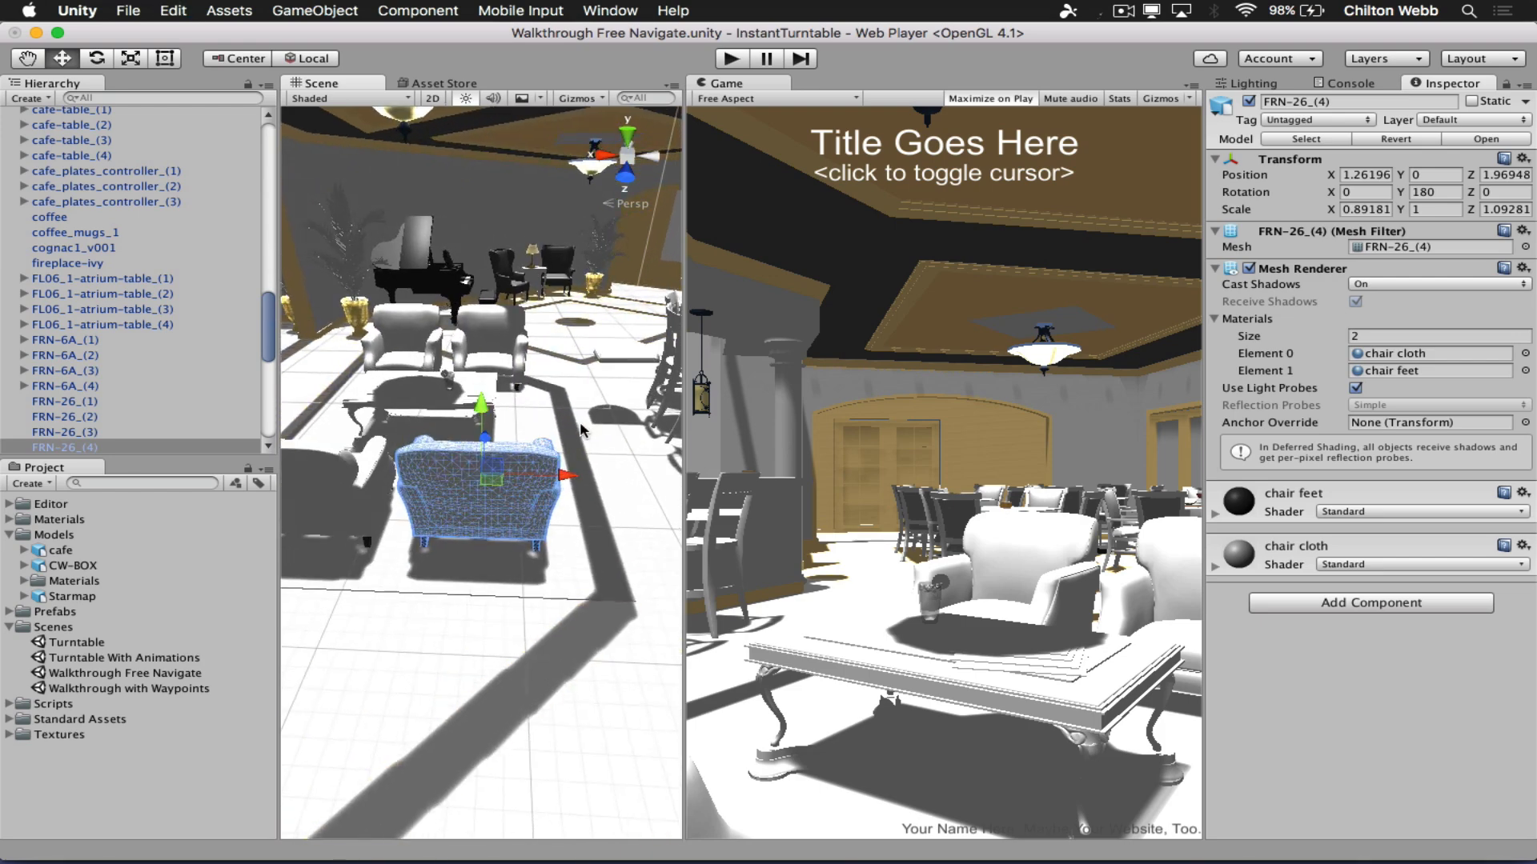
left_click_drag(581, 420, 4, 449, "alt")
Switch to Finder, open FRN-26.lwo from the Cafe project's Objects folder in LightWave Modeler and fit the chair in all views.
key("super+Tab")
key("super+Tab")
key("super+Tab")
key("super+Tab")
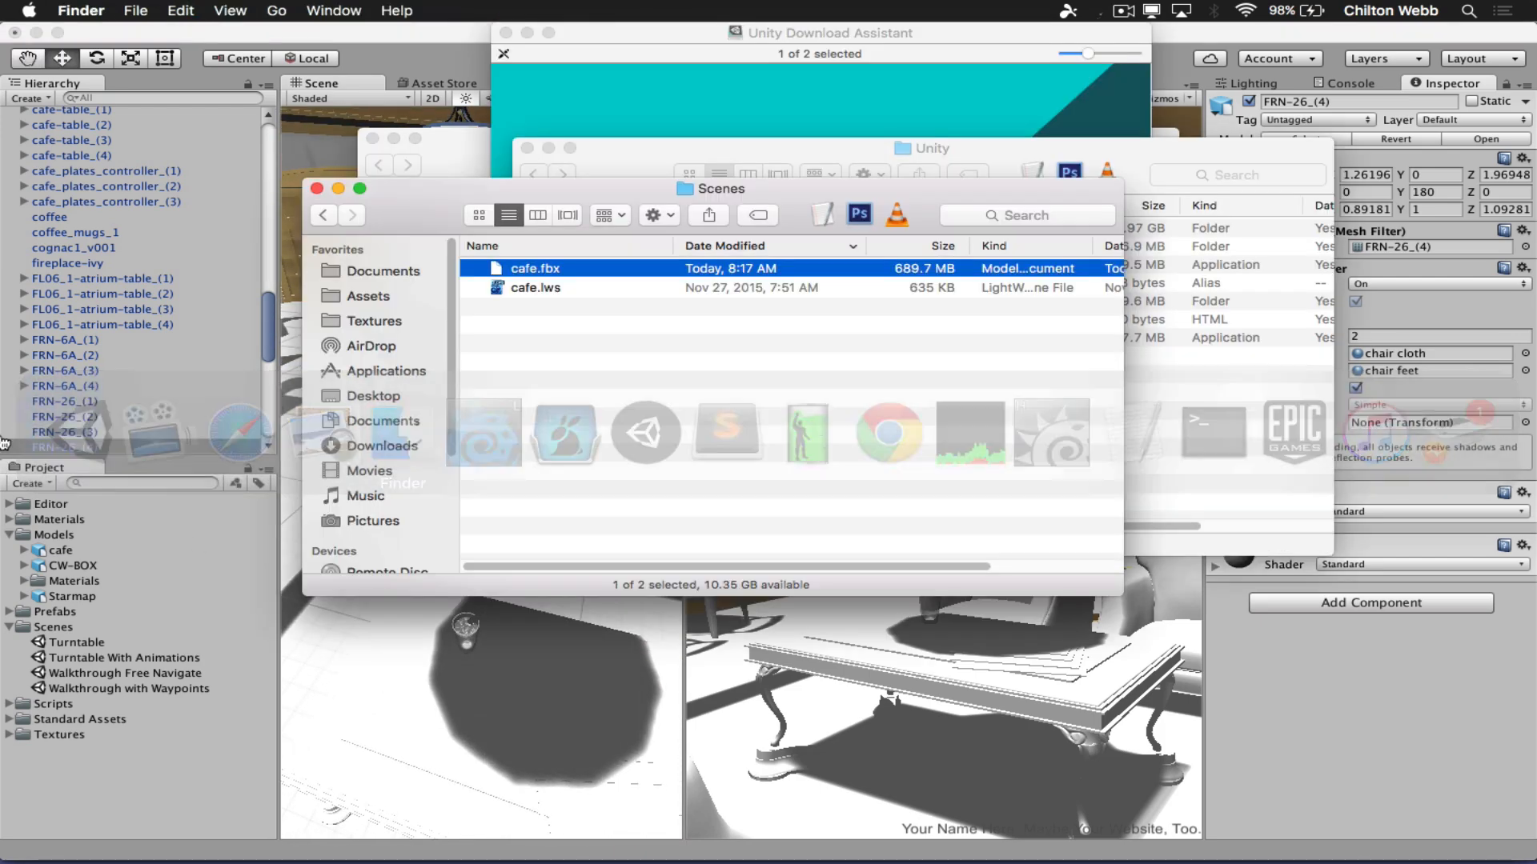
key("super+Up")
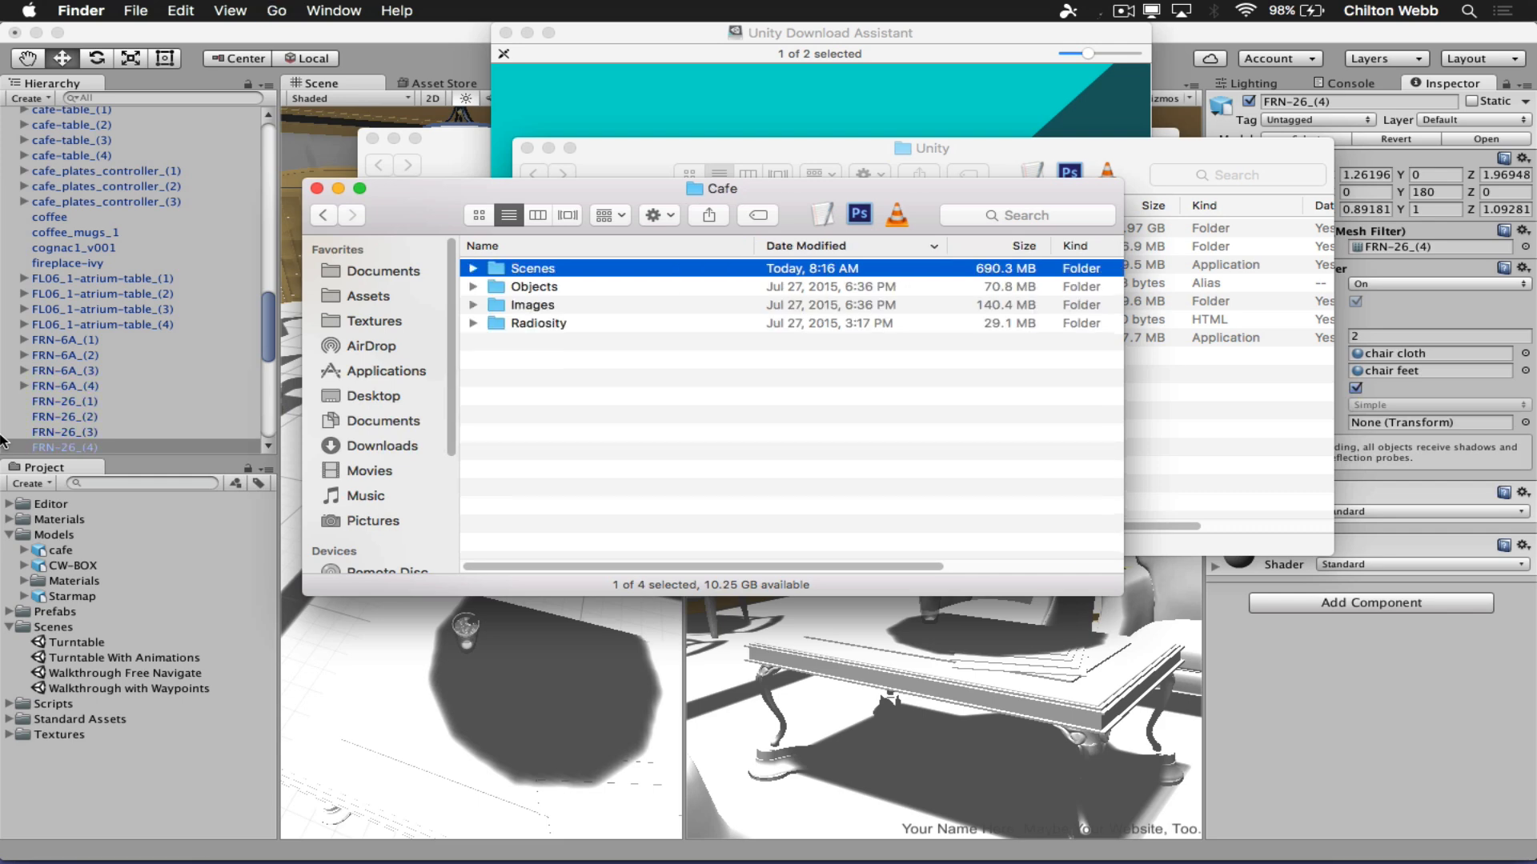
key("Down")
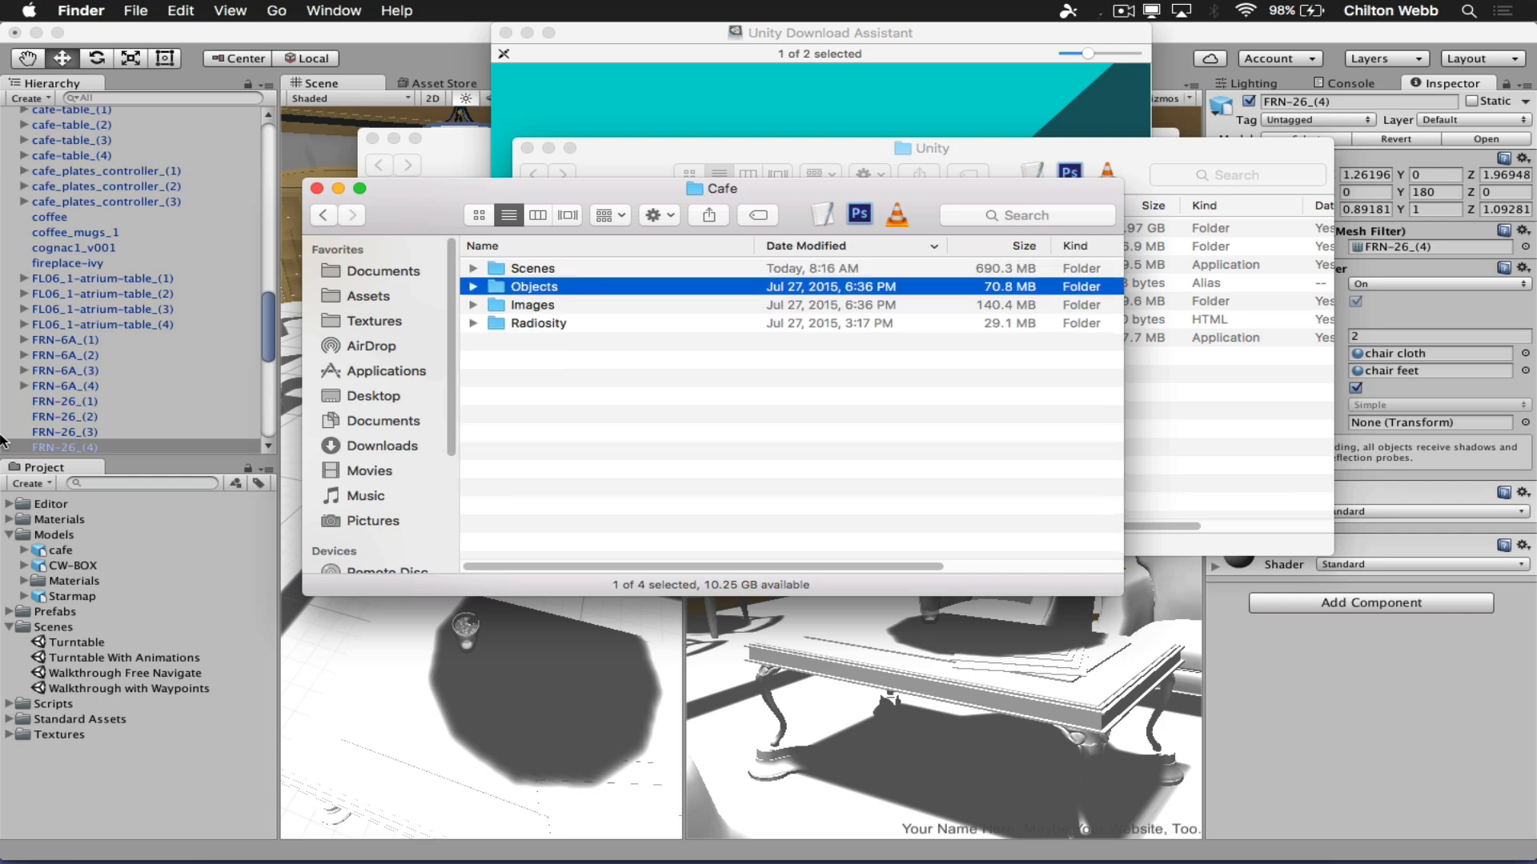
key("super+Down")
type("frn")
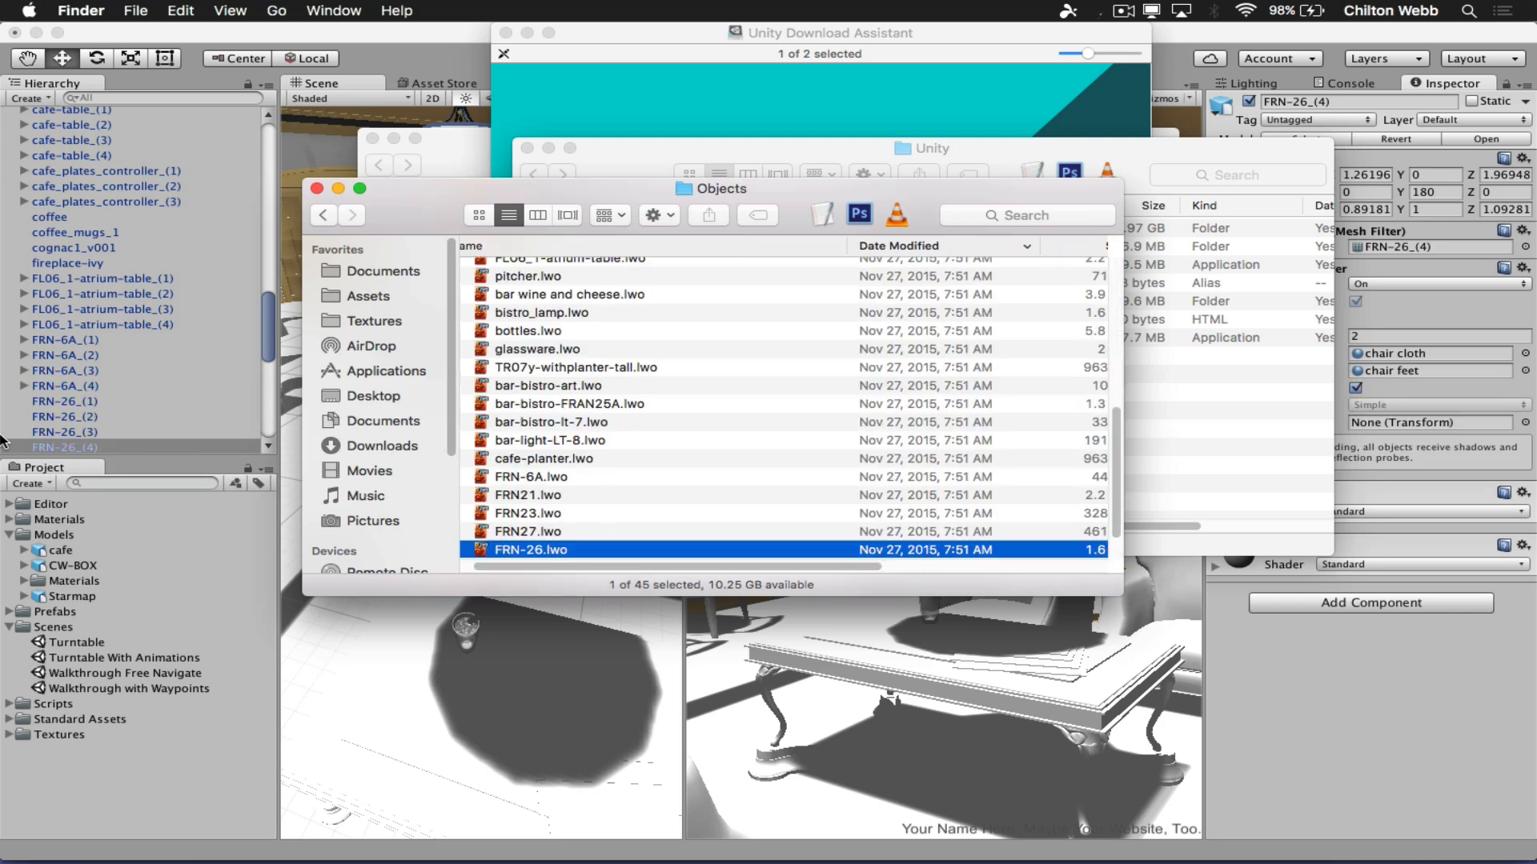
key("super+Down")
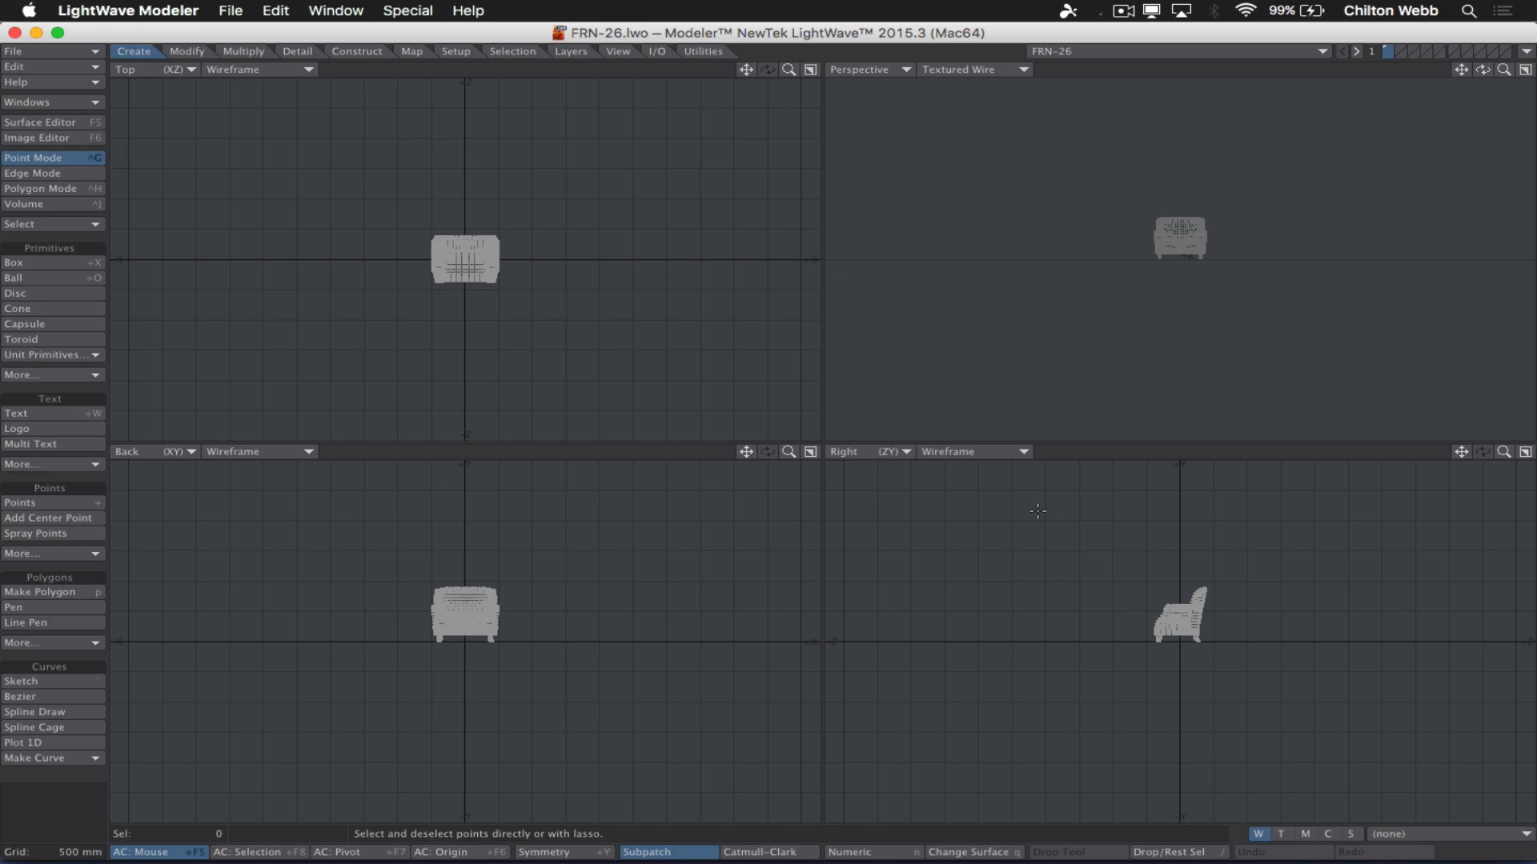
key("a")
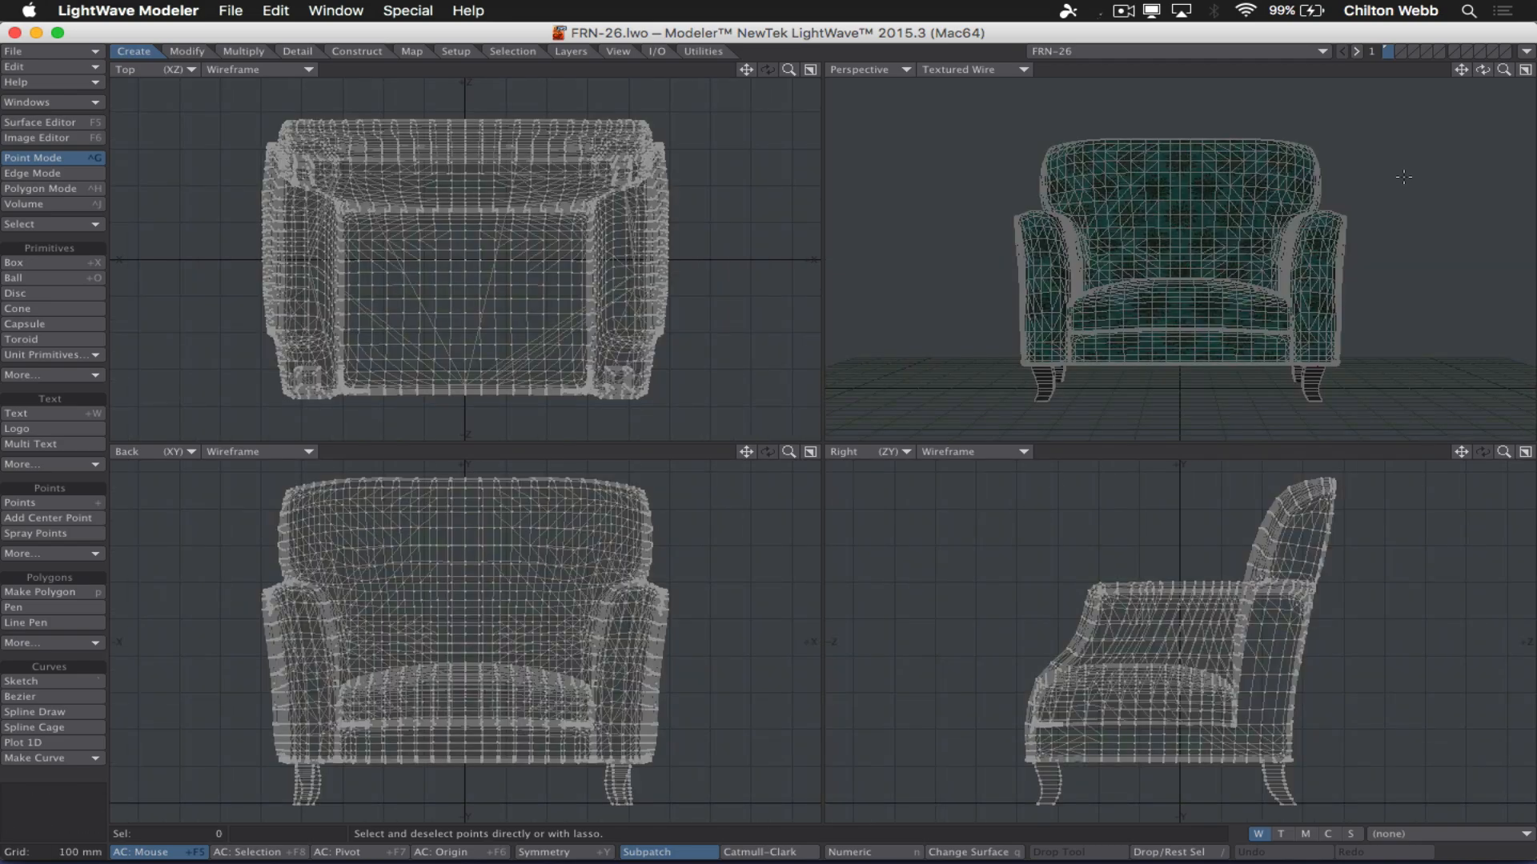
left_click_drag(1319, 202, 1406, 178, "alt")
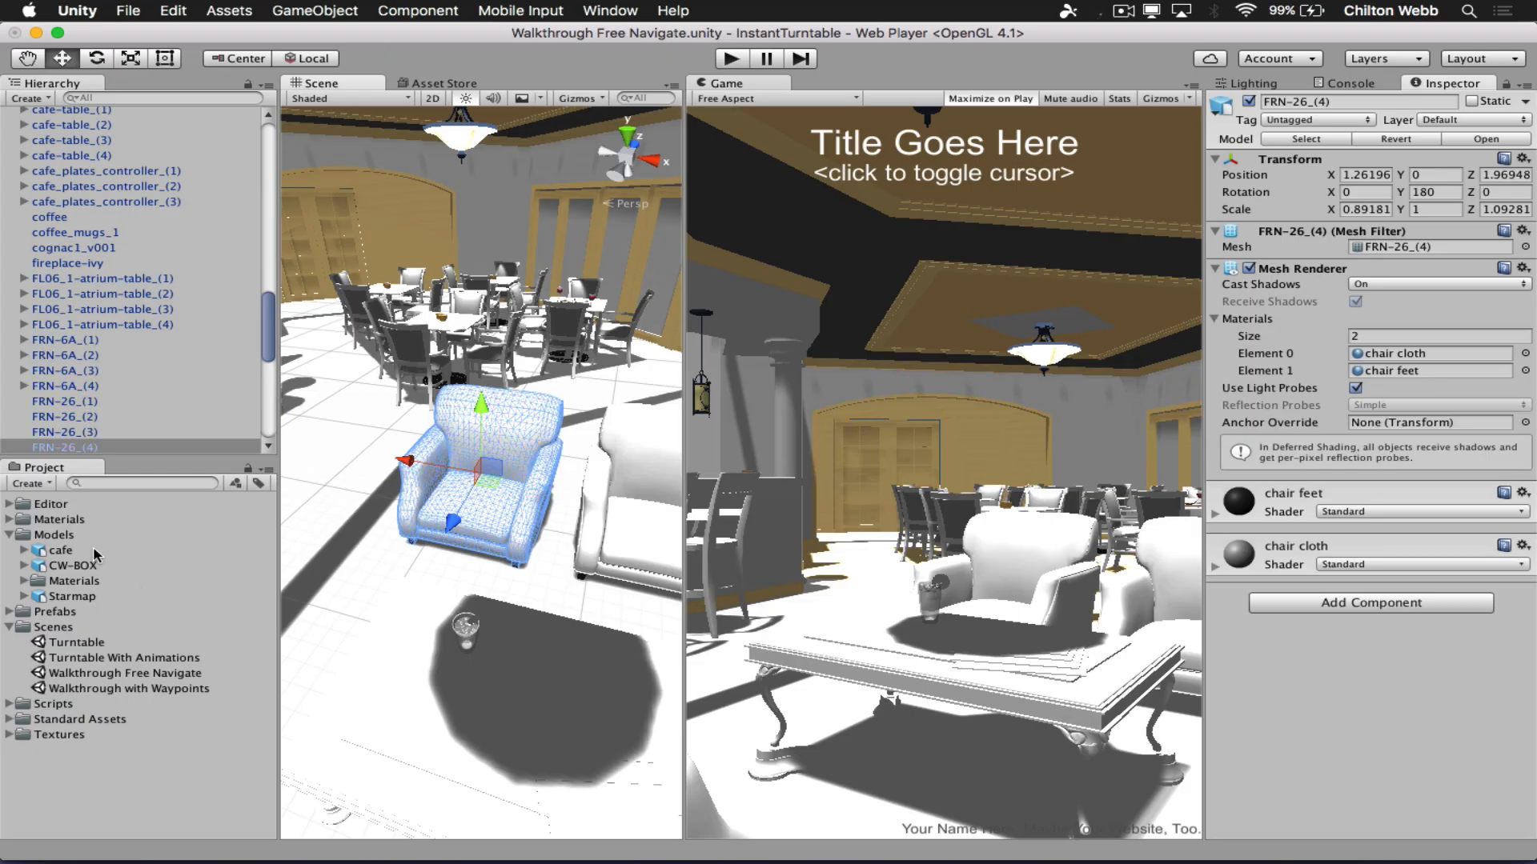
Reveal Unity's cafe model file in Finder and add its Models folder to the sidebar favorites.
right_click(94, 554)
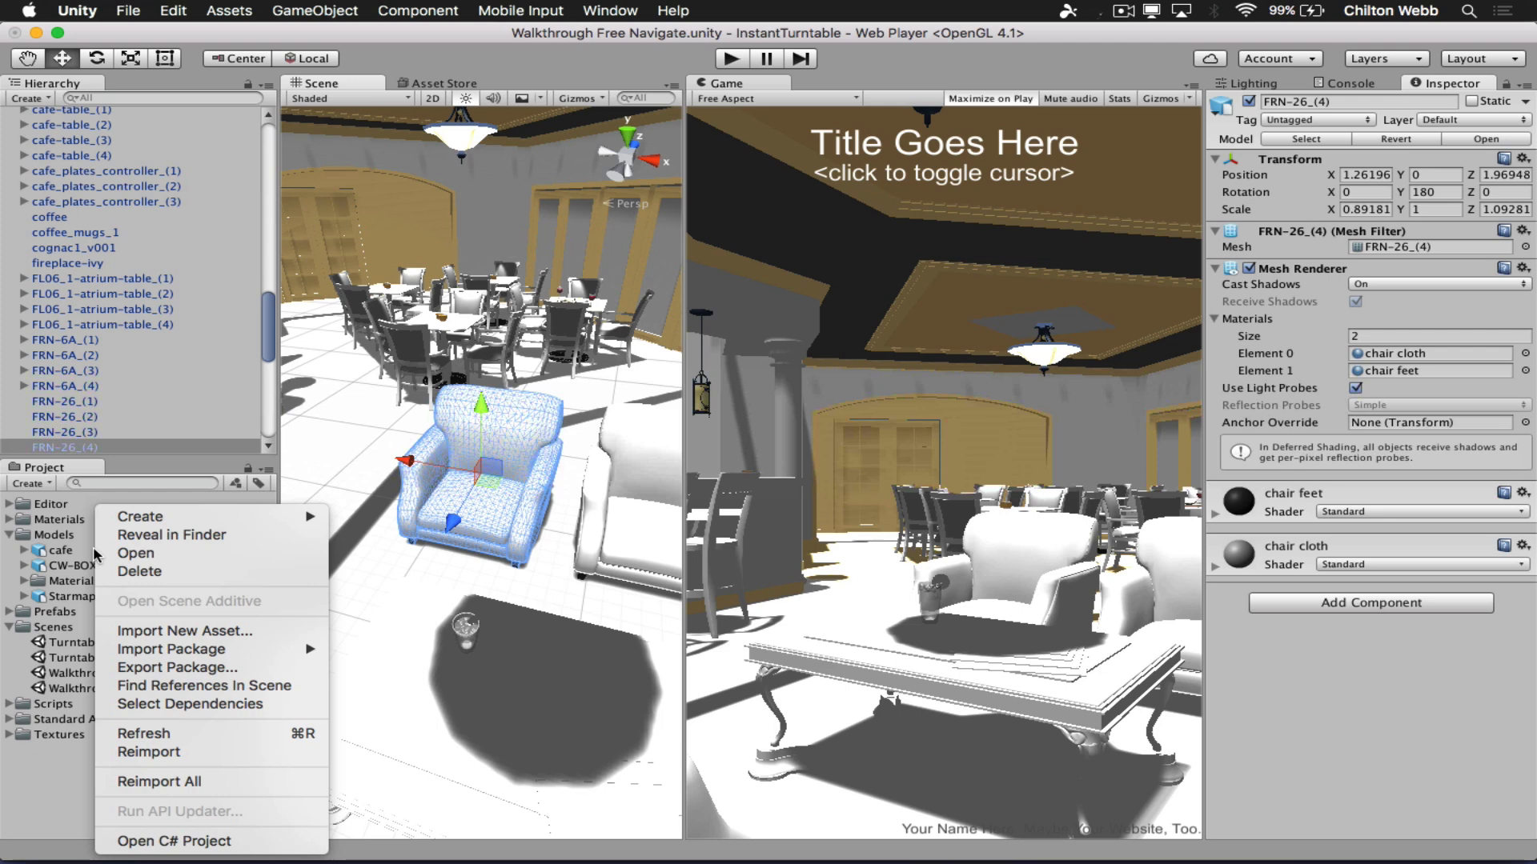
left_click(137, 539)
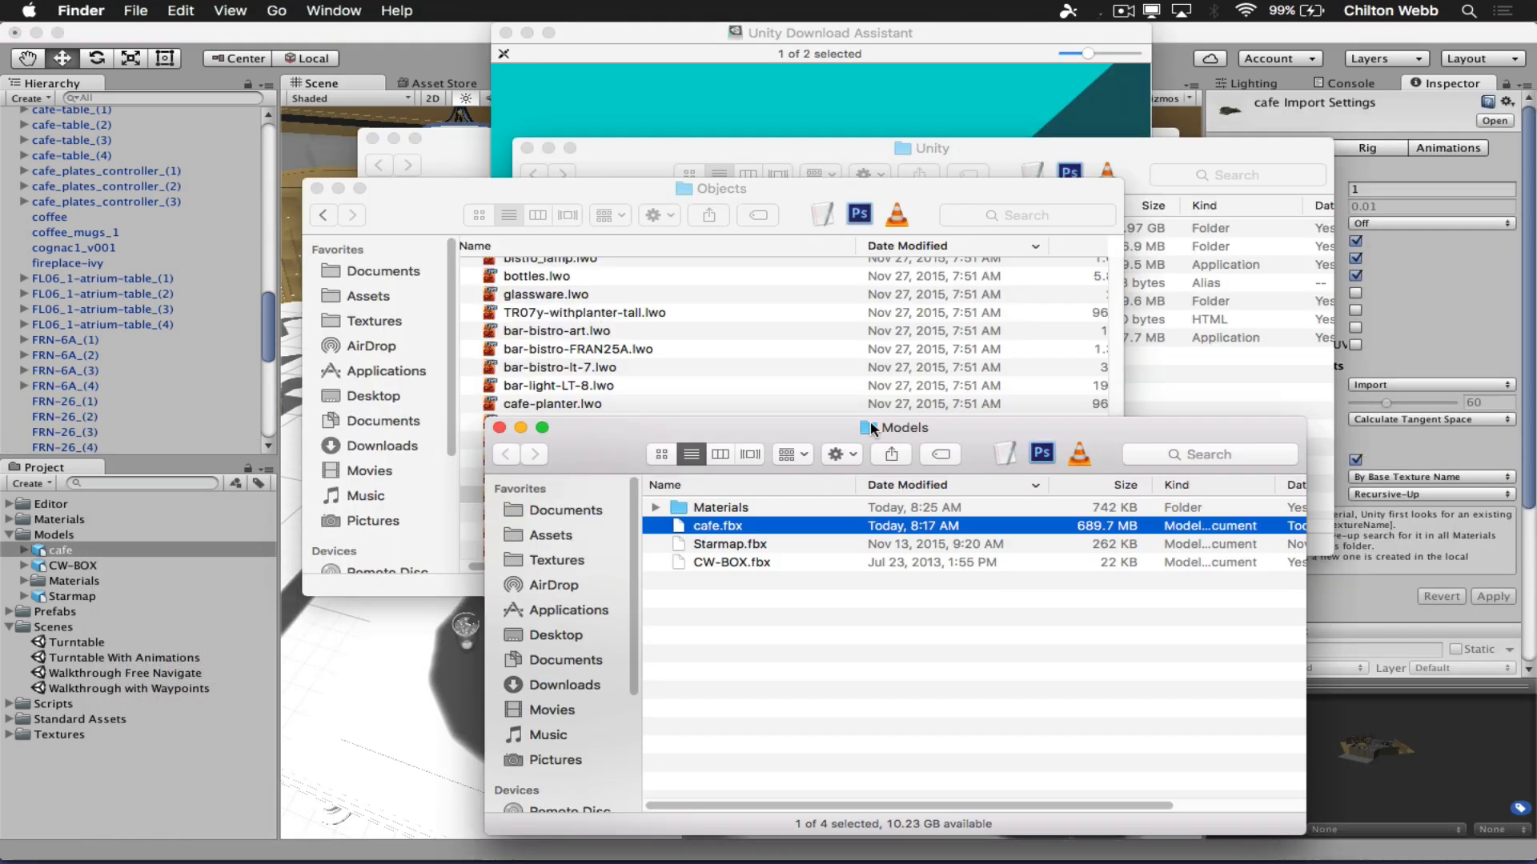
left_click_drag(871, 428, 566, 503)
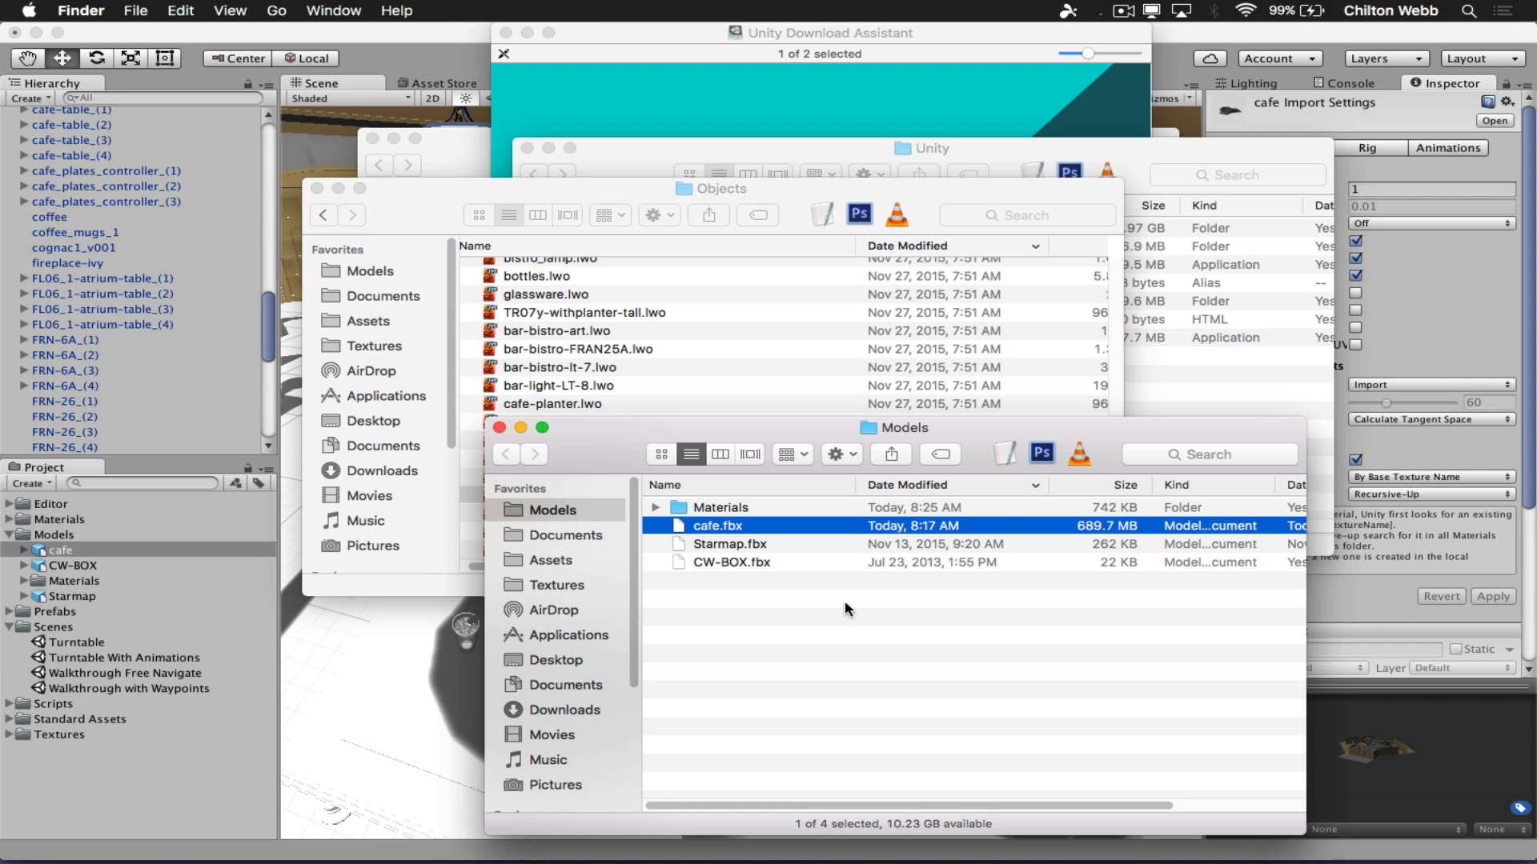
Switch to LightWave Modeler, choose the Vol2_Chair0056_uv map and show it fitted as UV Texture in the Top viewport.
key("super+Tab")
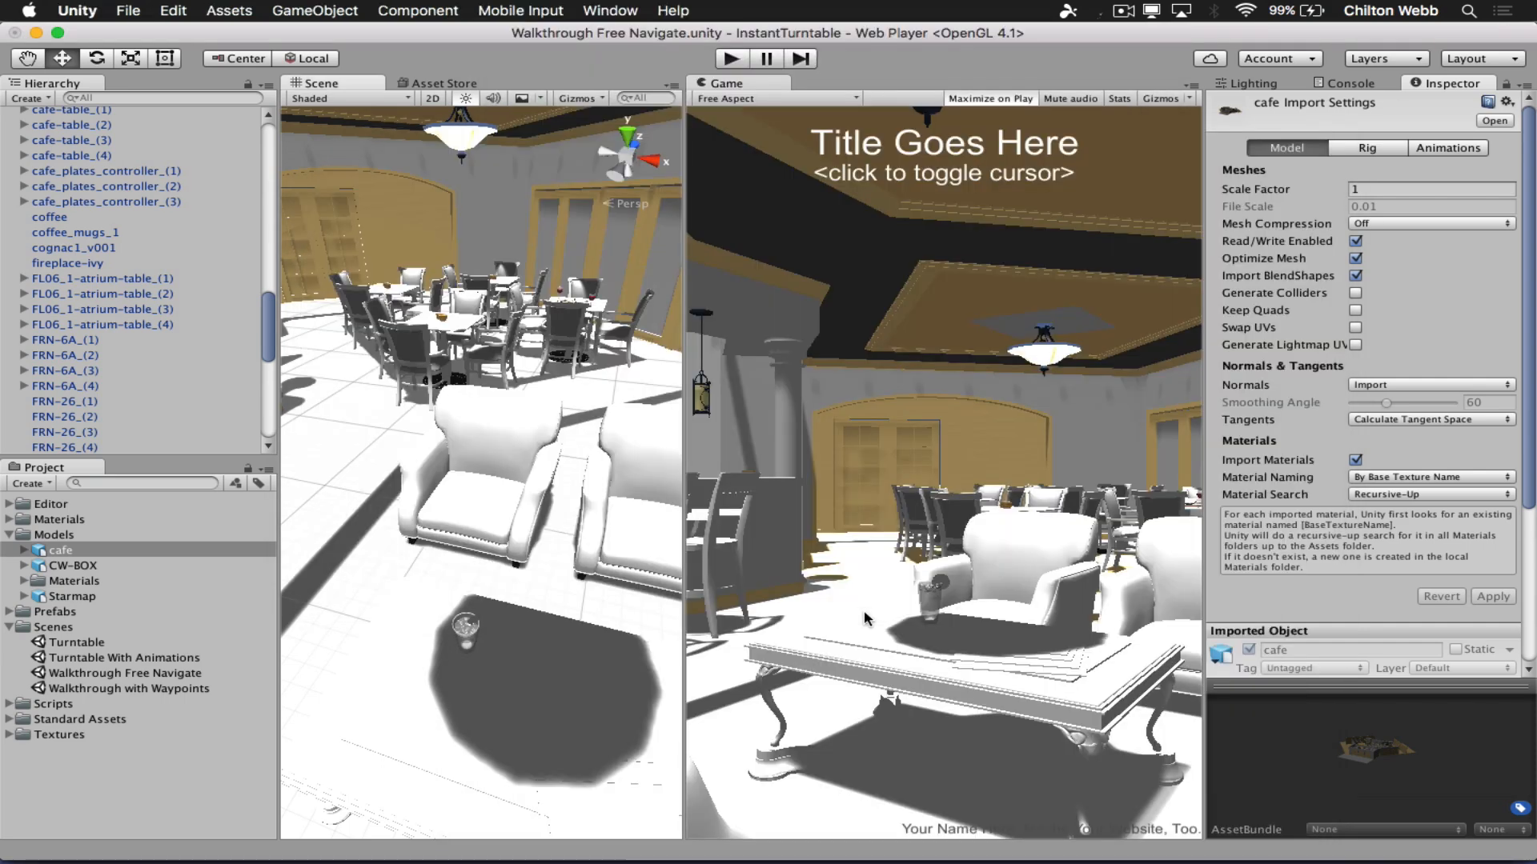
key("super+Tab")
key("super+Tab")
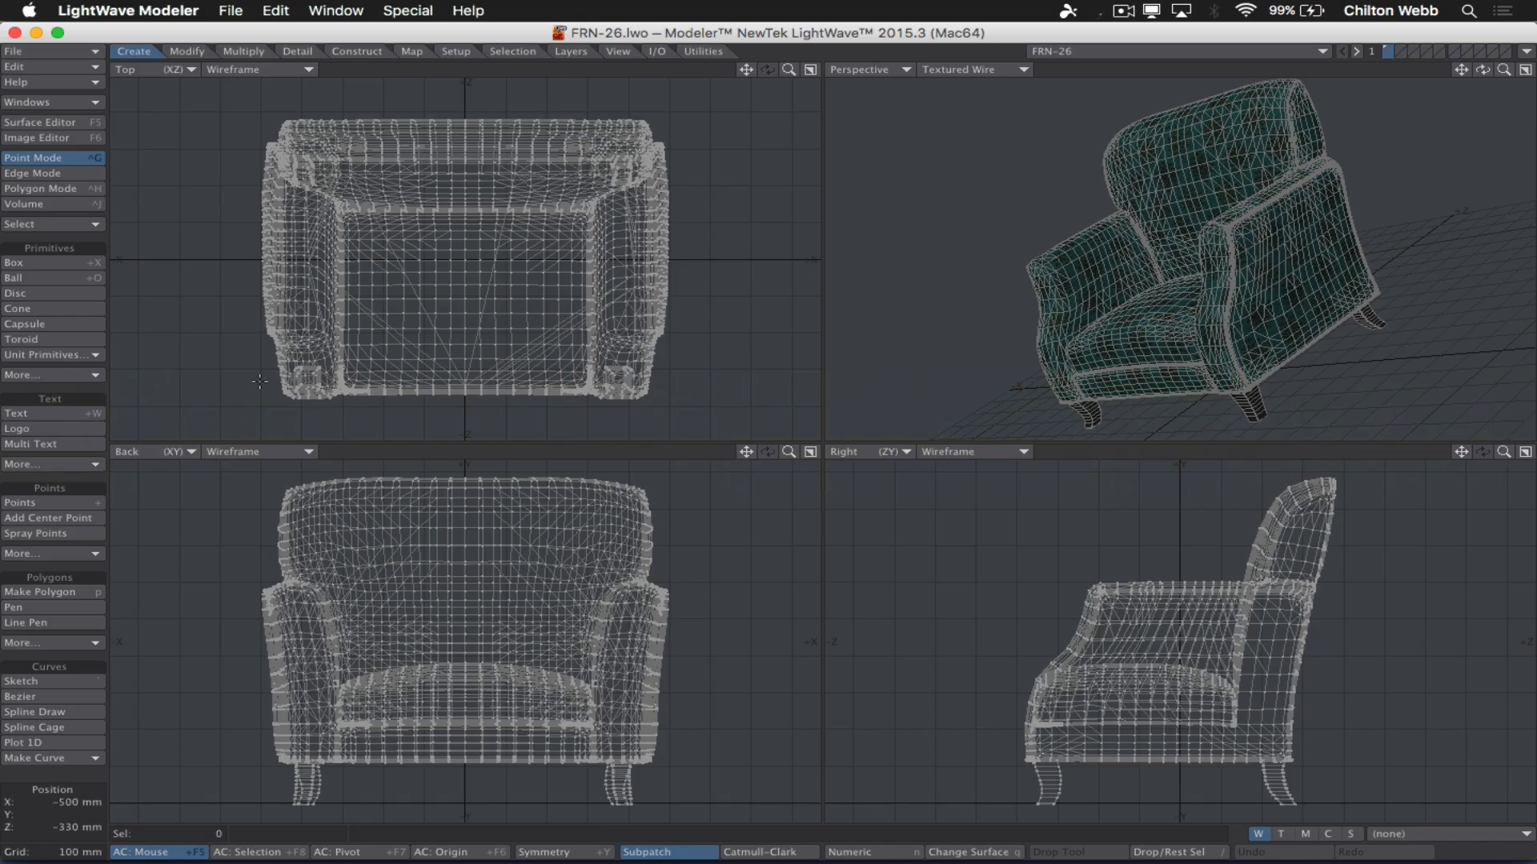
left_click(36, 51)
left_click(137, 71)
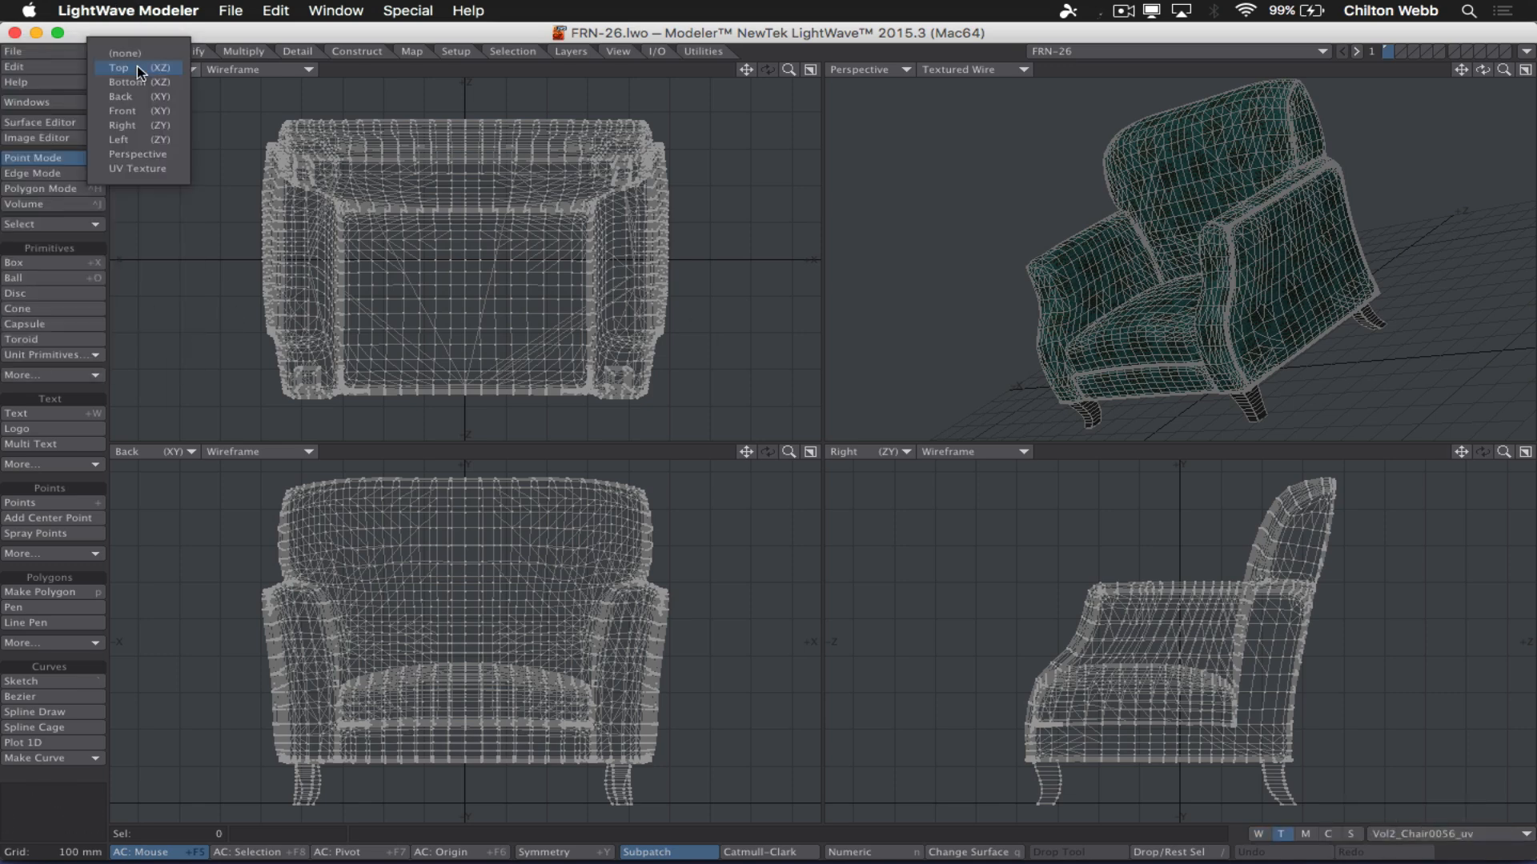
left_click(147, 170)
key("a")
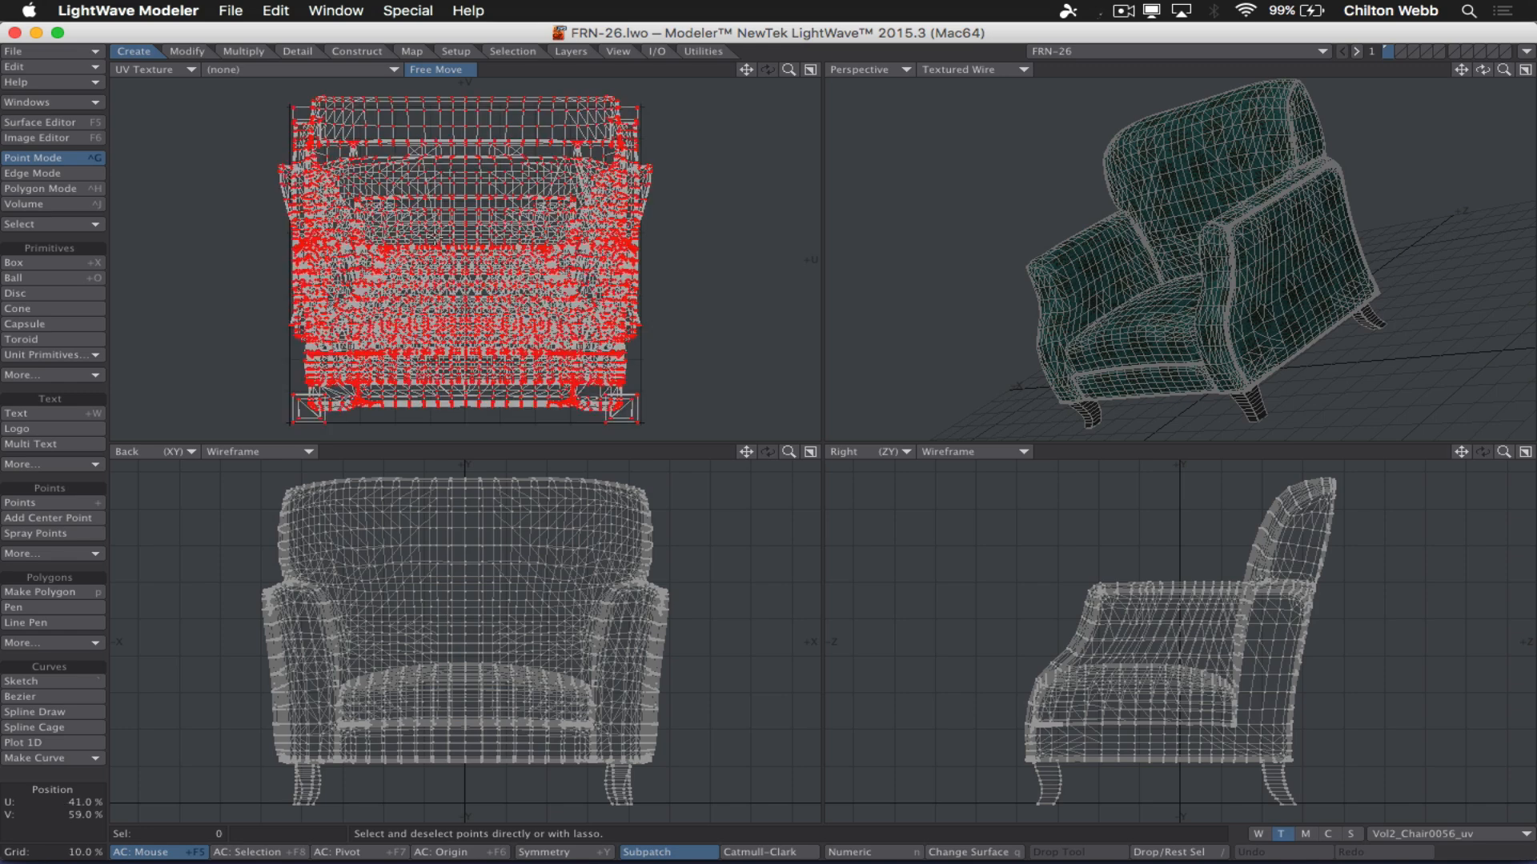
Switch to polygon selection and select the polygons connected to the chair's backrest to check them against the UV map.
key("space")
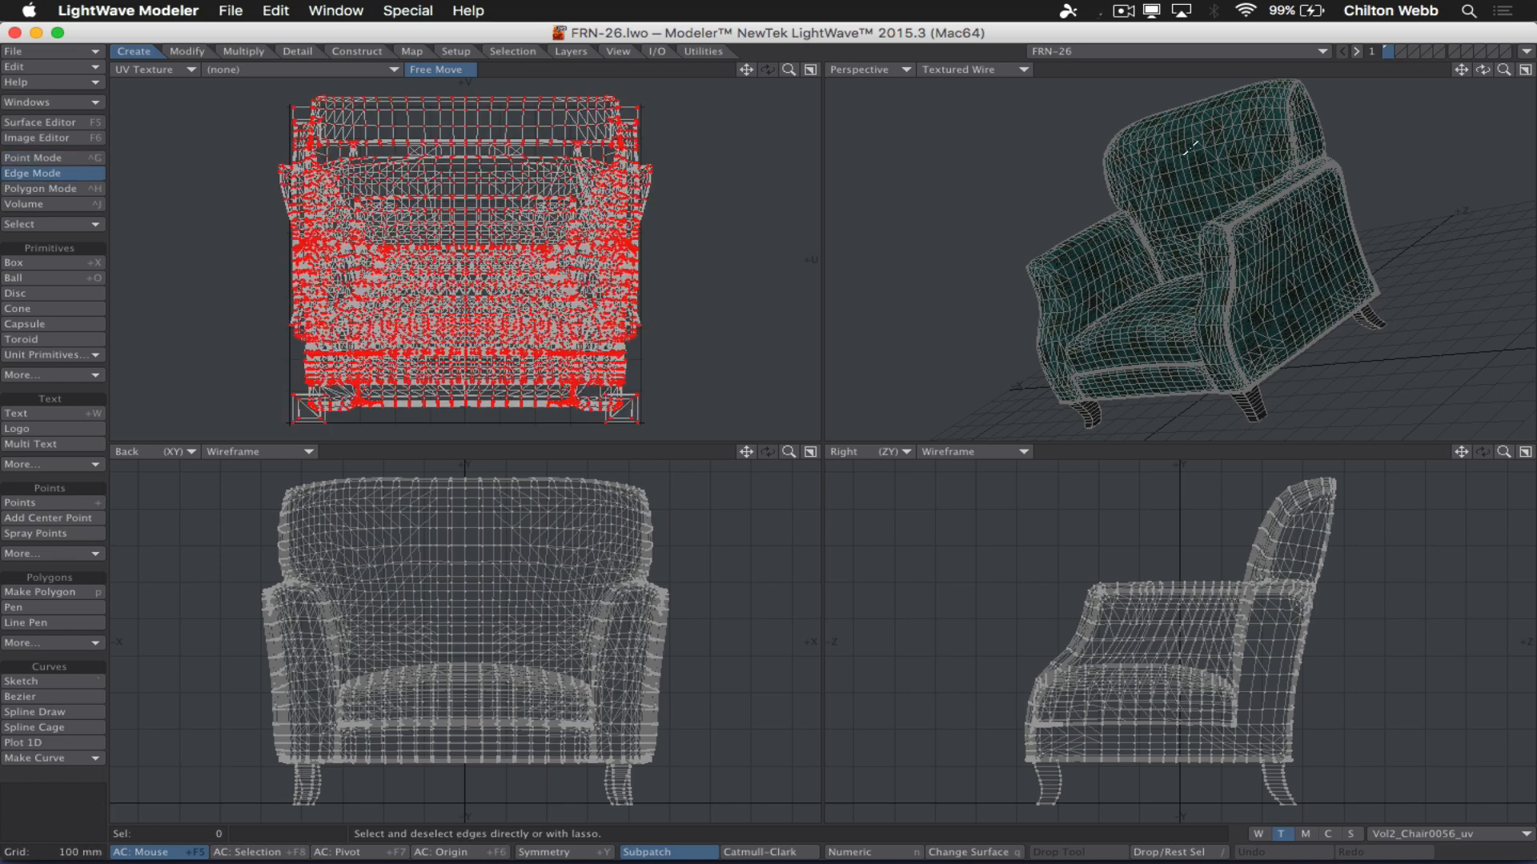
key("space")
left_click(1193, 156)
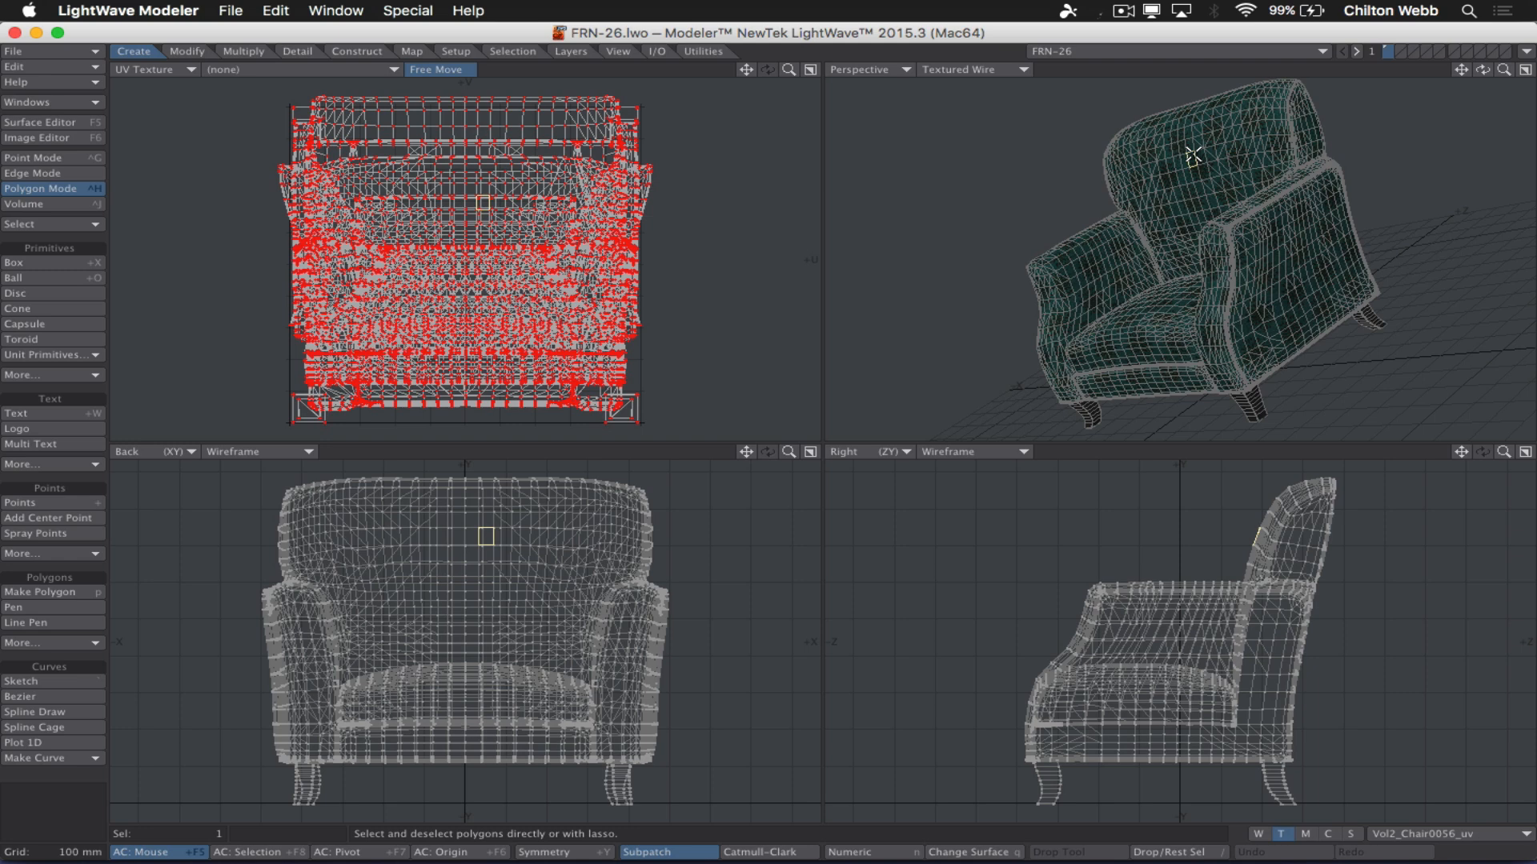
key("]")
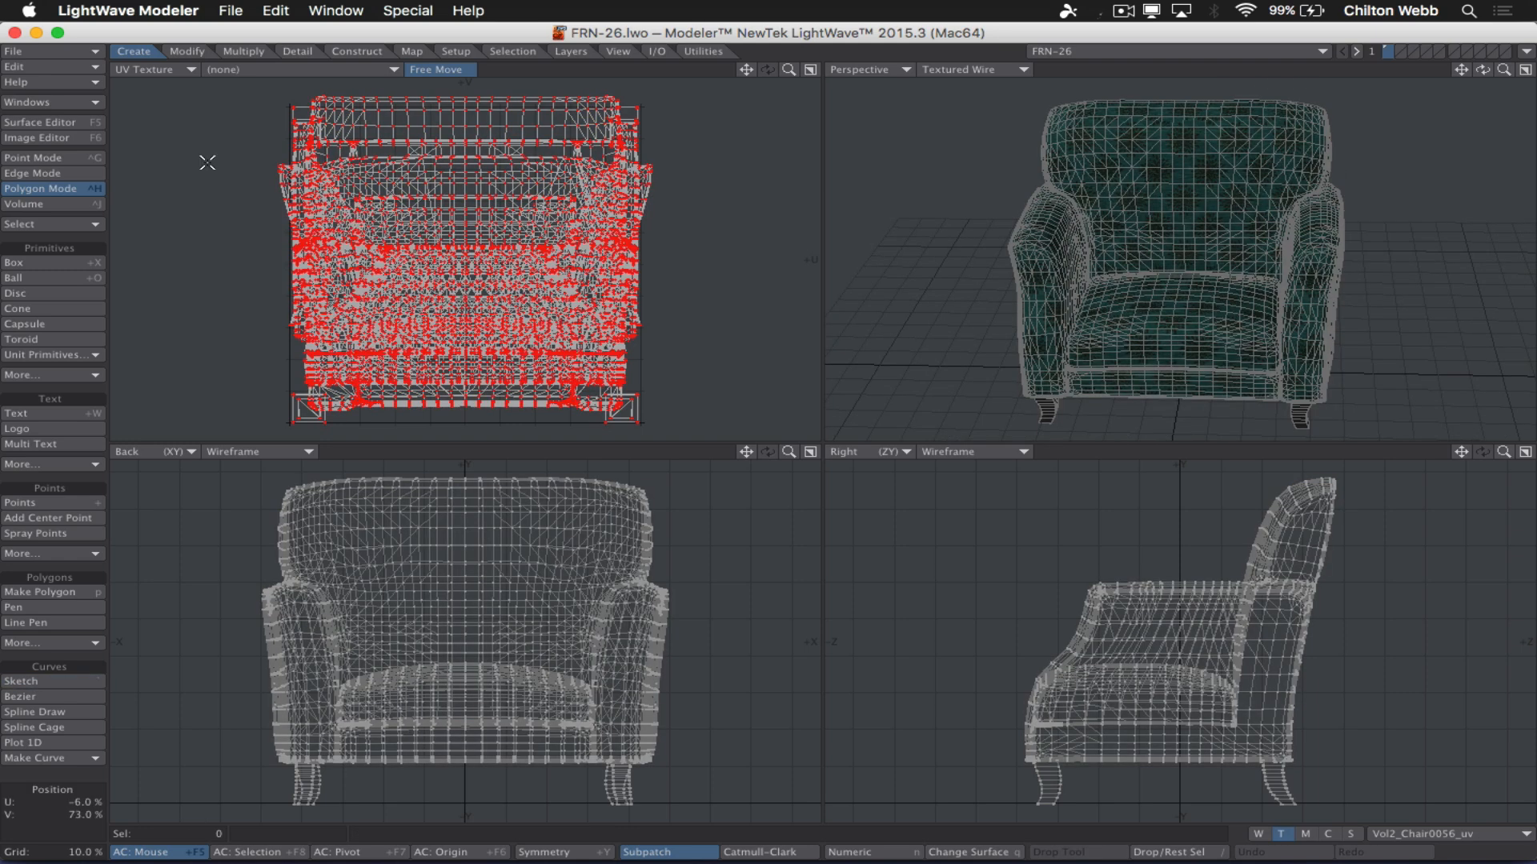
Export the chair as FRN-26.fbx in ASCII FBX201400 format to the Unity project's Models folder, and return to Unity.
left_click(77, 51)
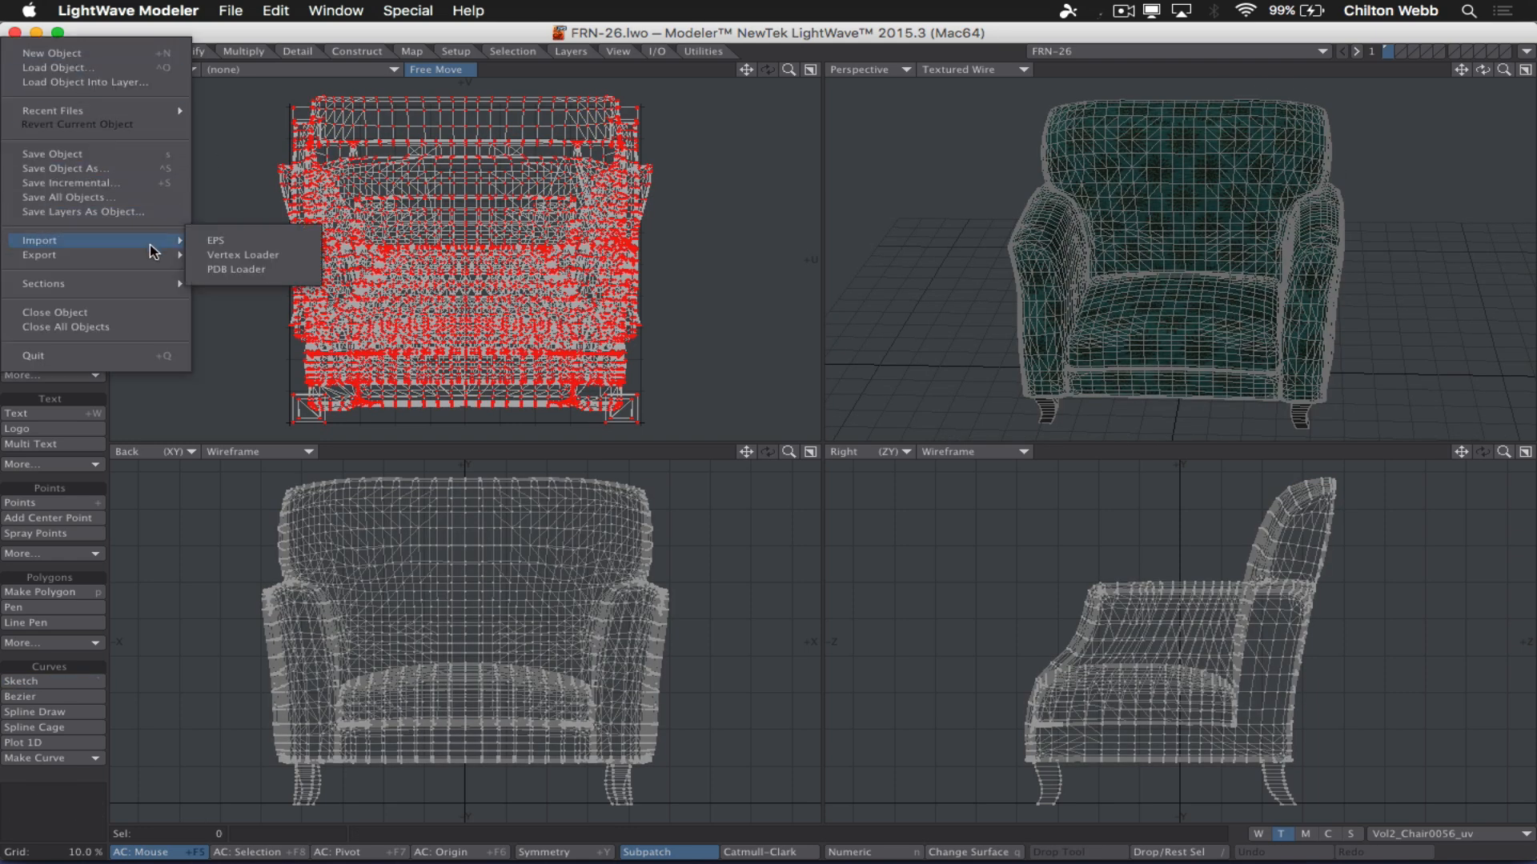
mouse_move(159, 254)
left_click(264, 284)
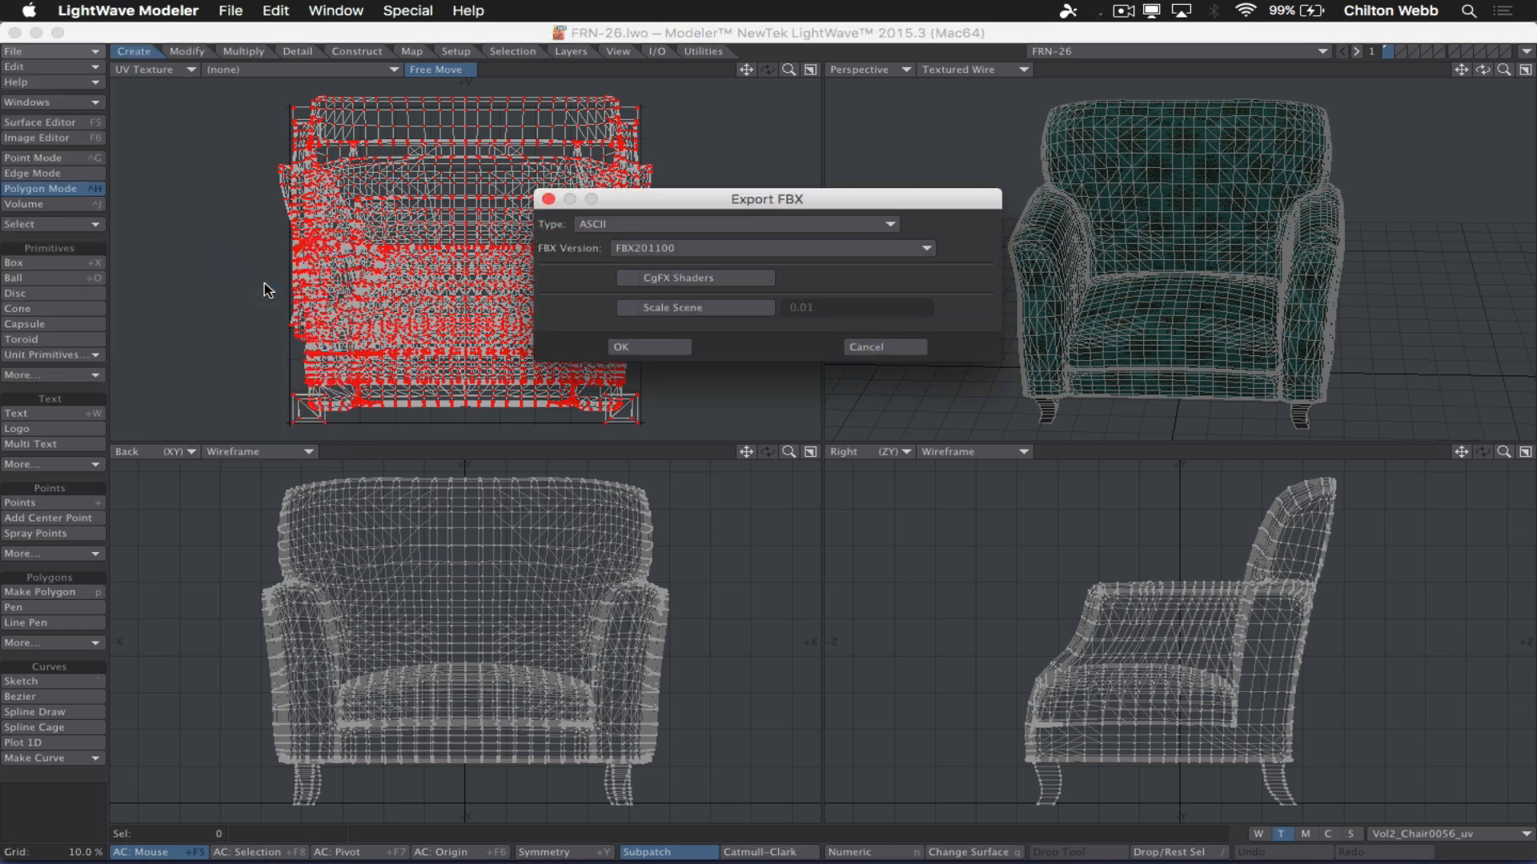
left_click(706, 247)
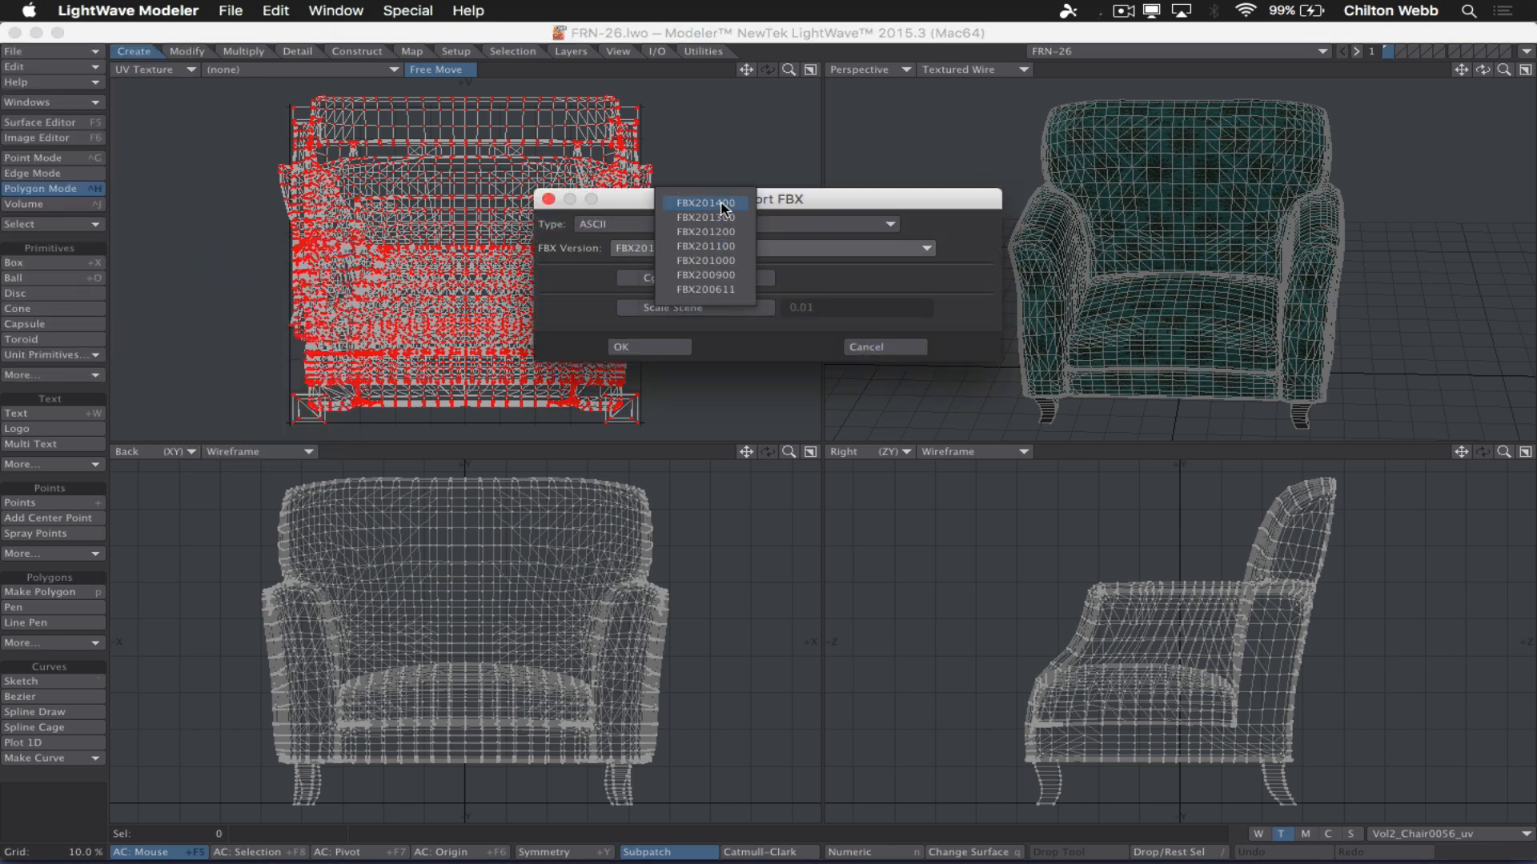
left_click(723, 208)
left_click(647, 347)
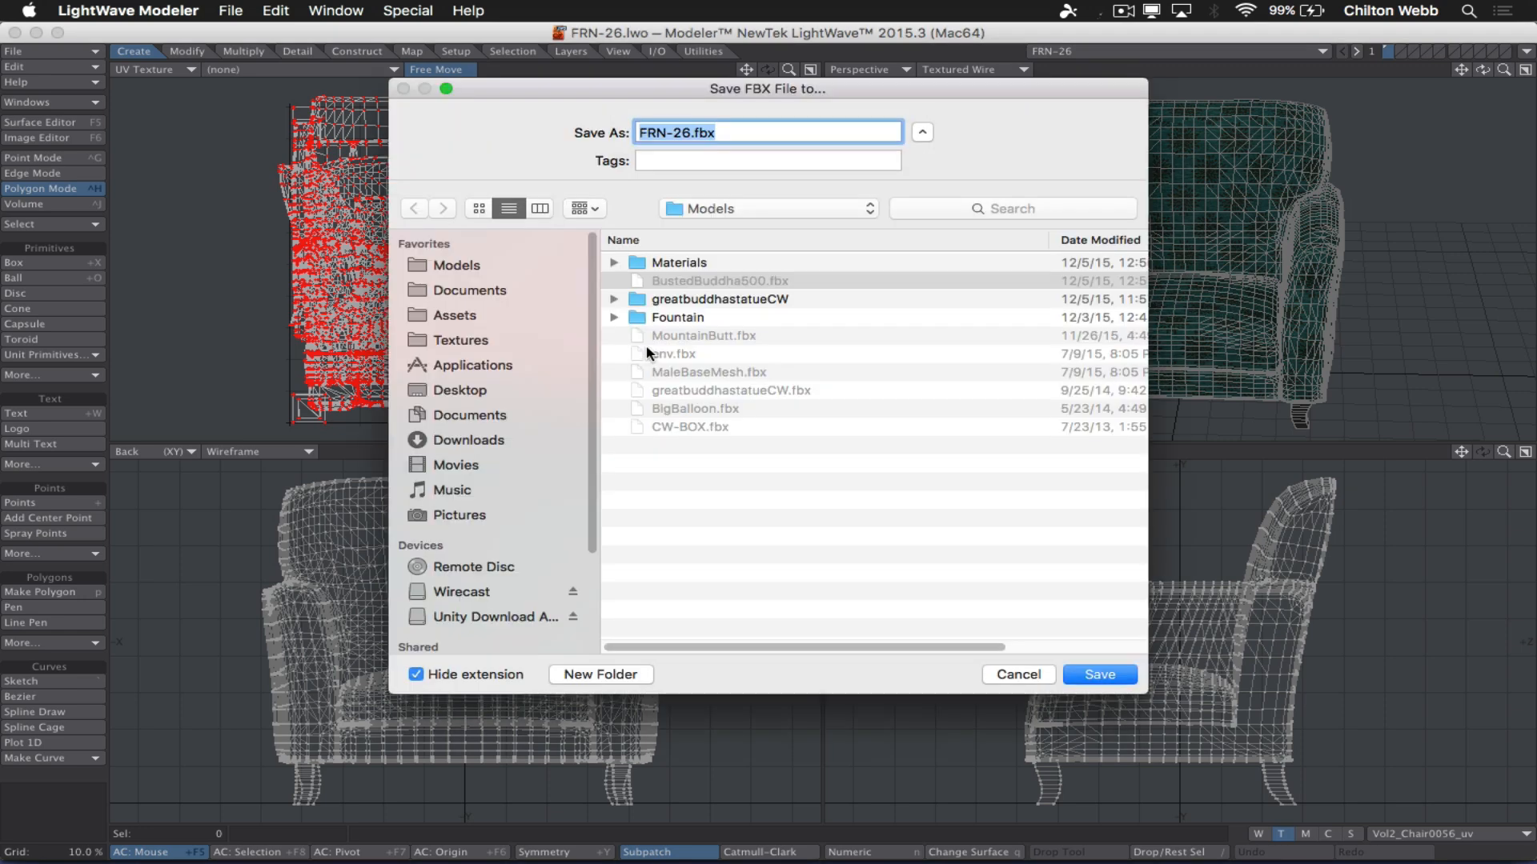
left_click(532, 268)
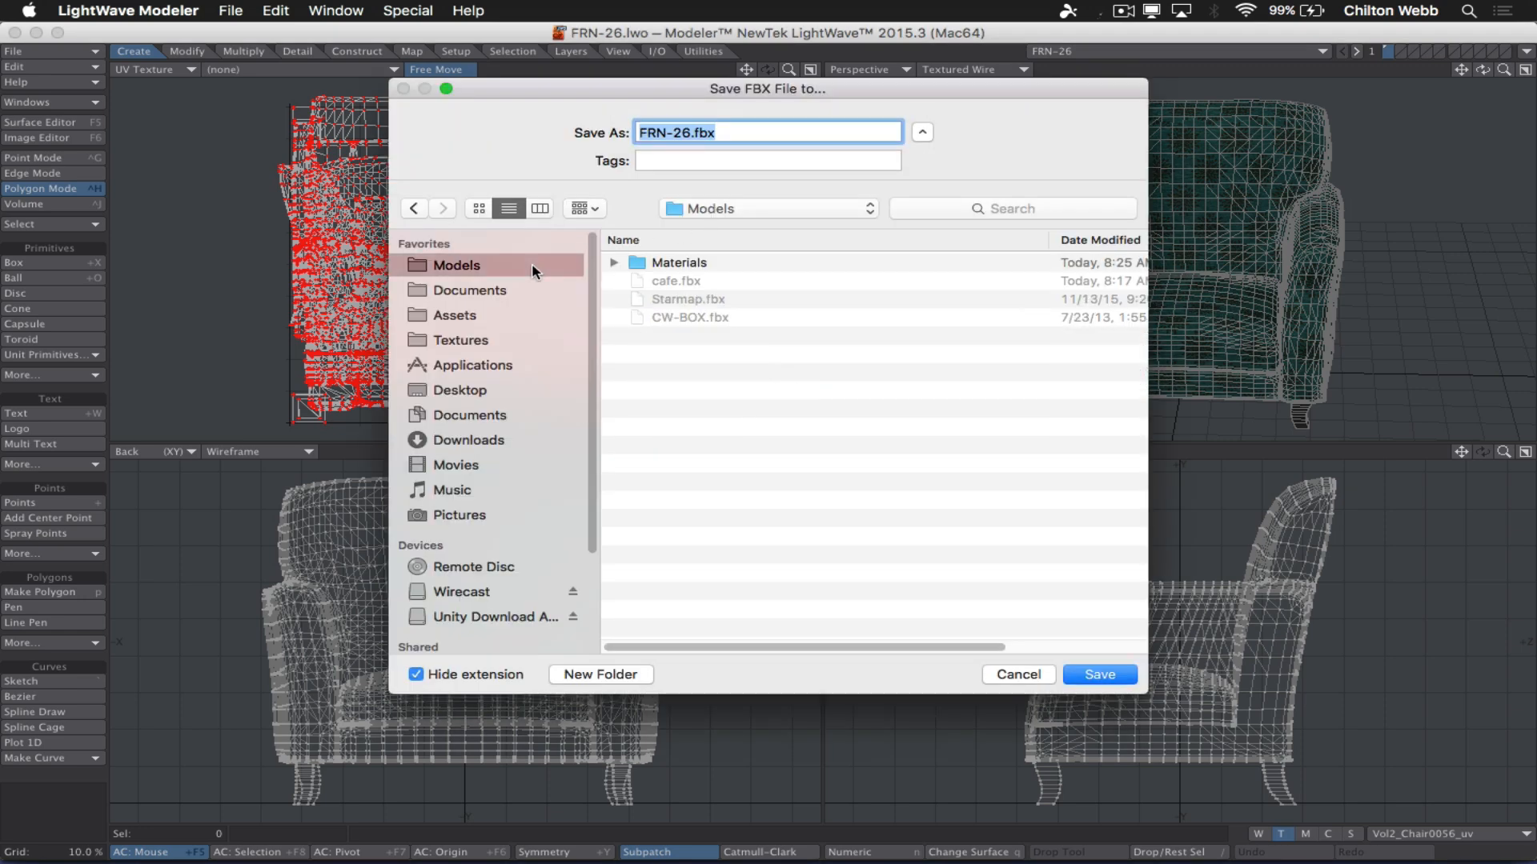
left_click(1103, 677)
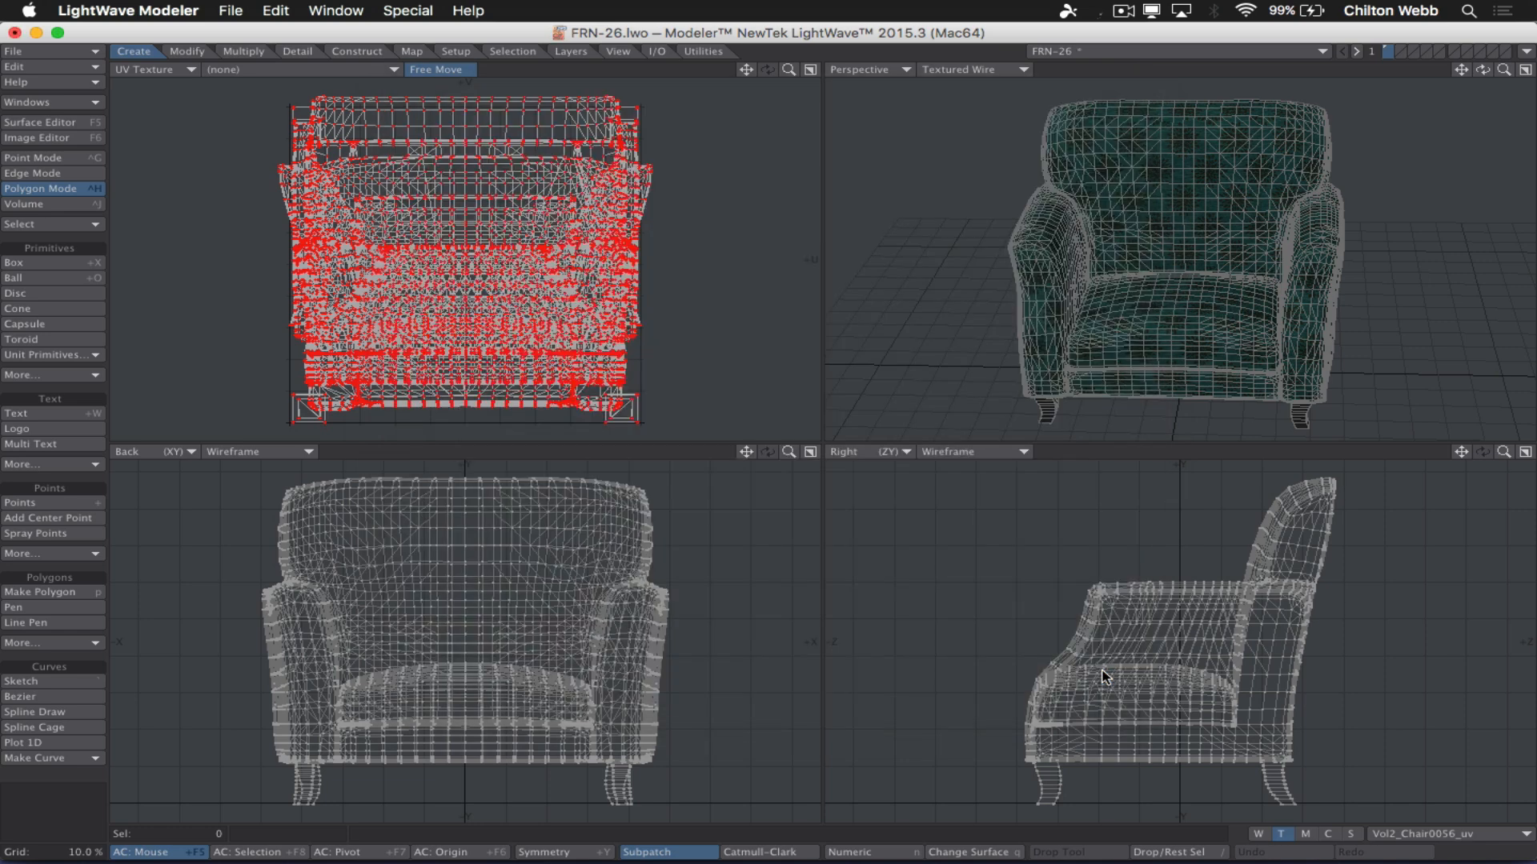
key("super+Tab")
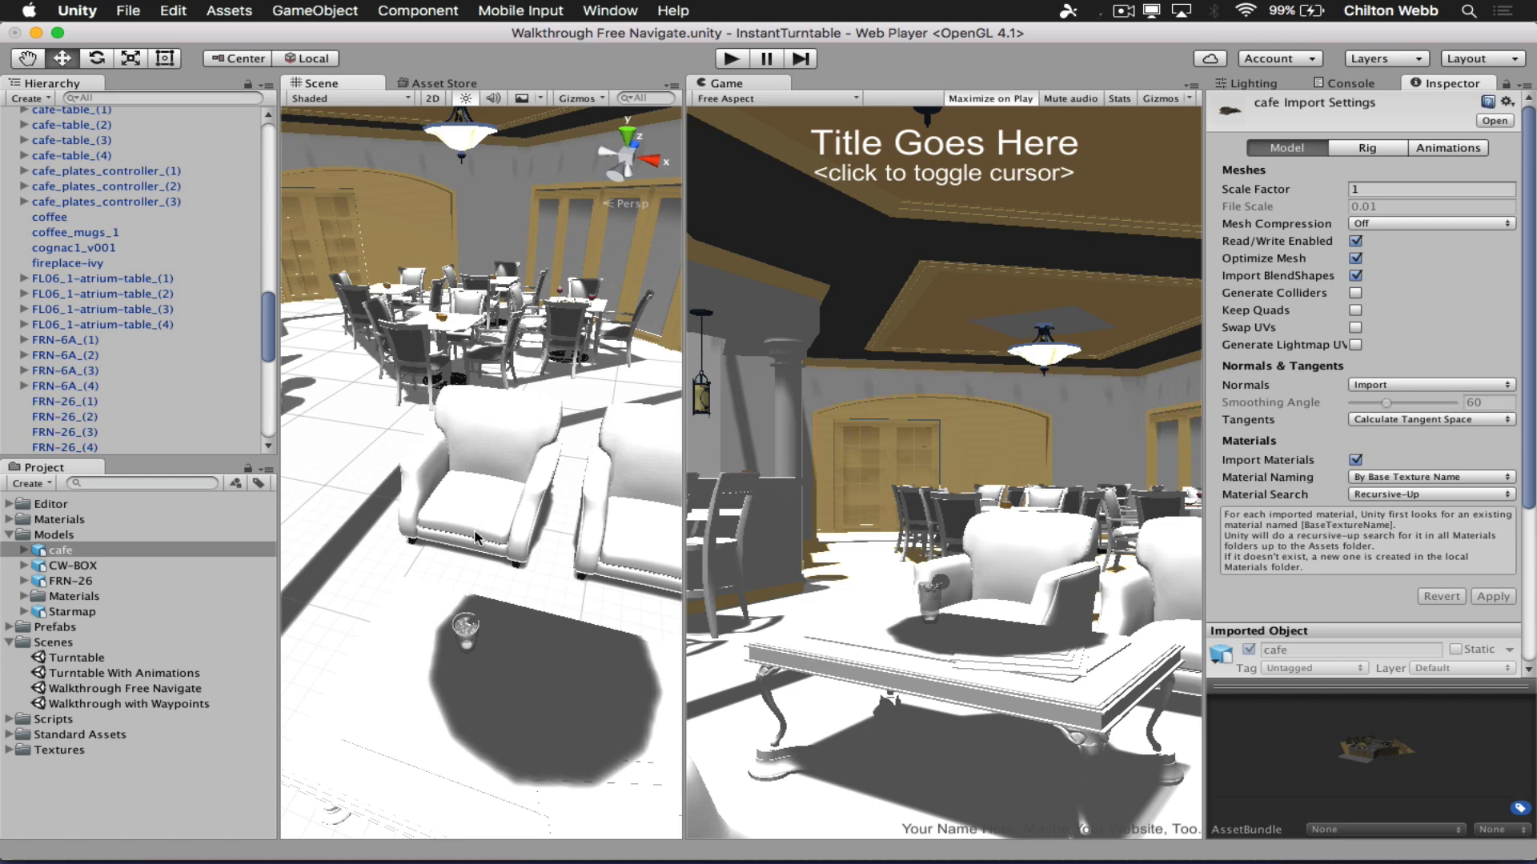
Set the FRN-26 model's import normals to Calculate and apply the change.
left_click(72, 582)
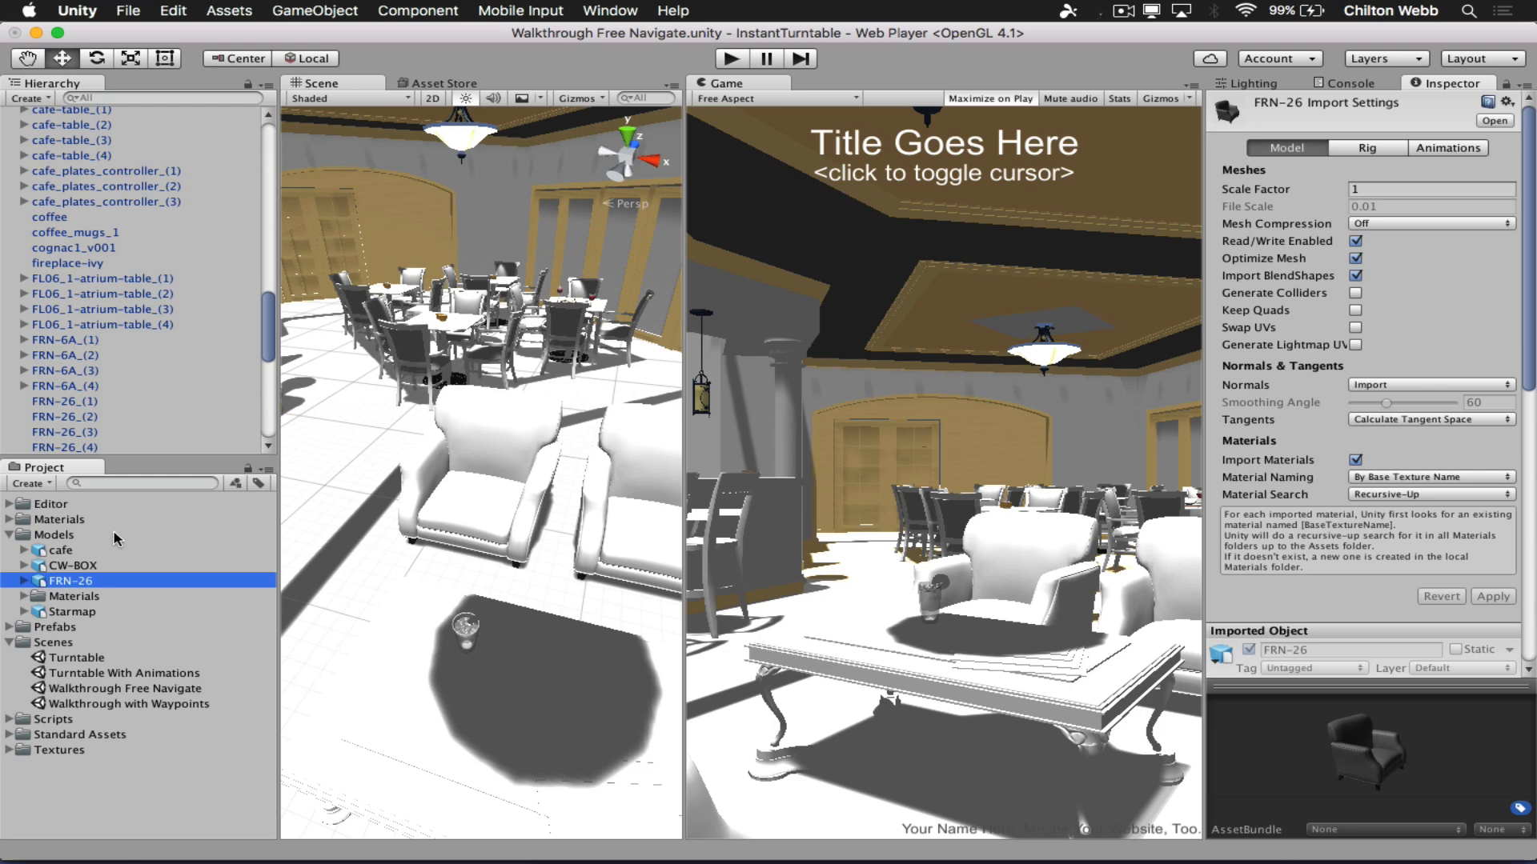
left_click(1430, 386)
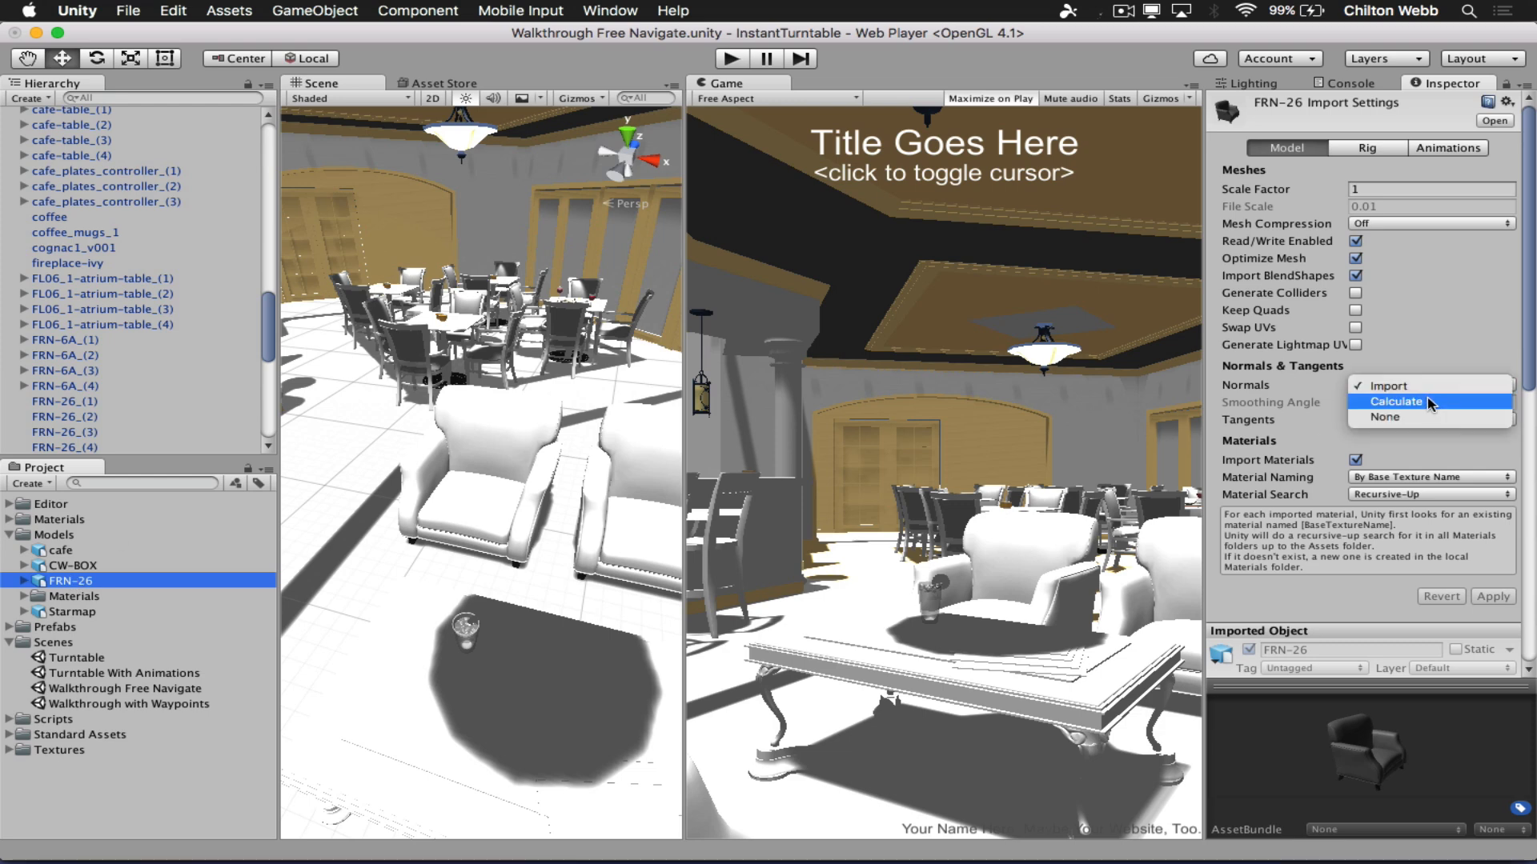
left_click(1396, 401)
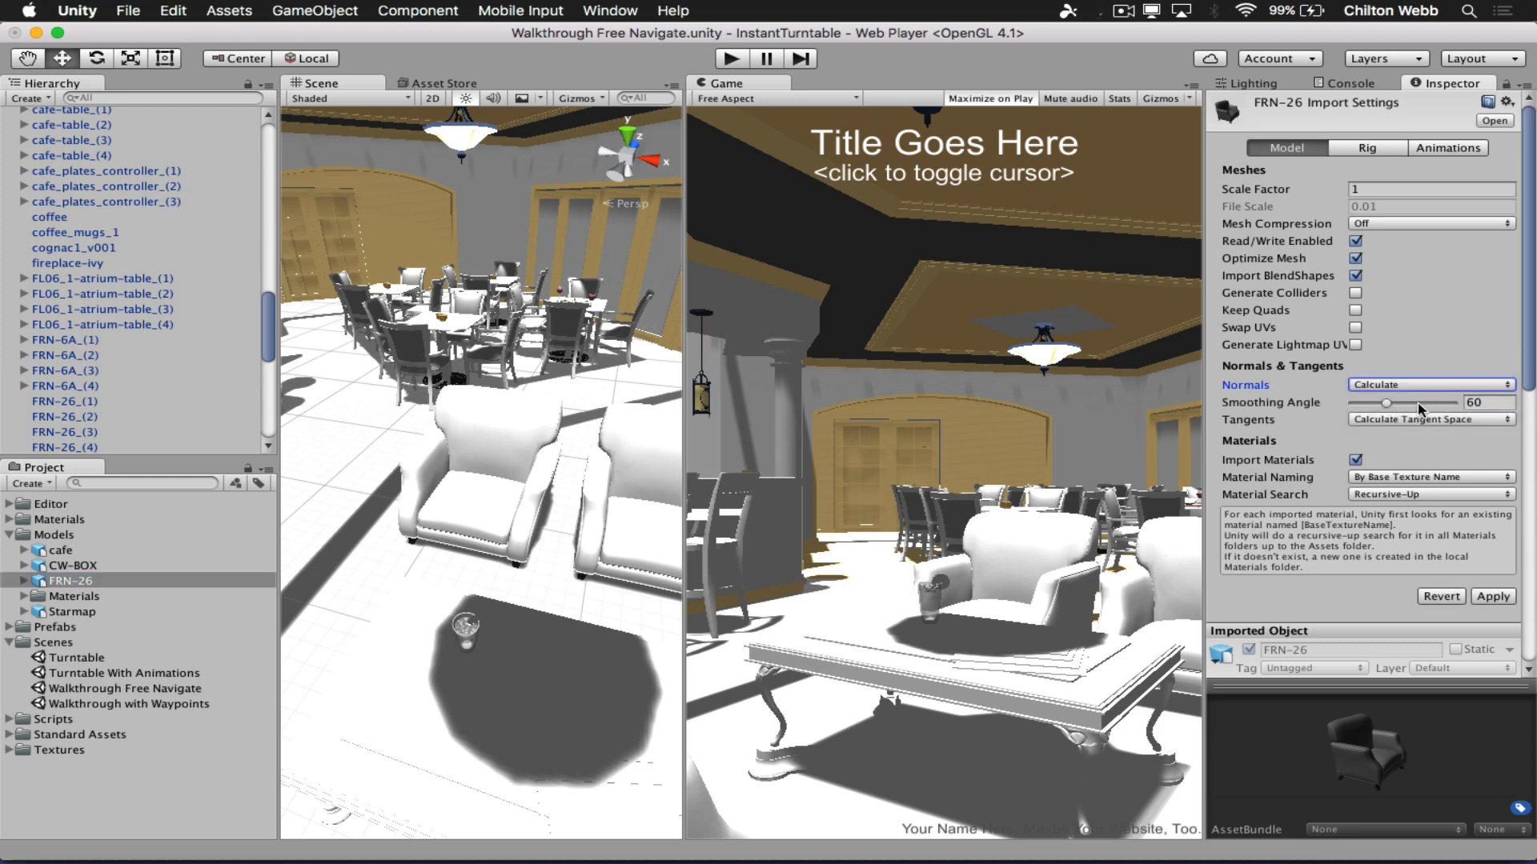
left_click(1492, 597)
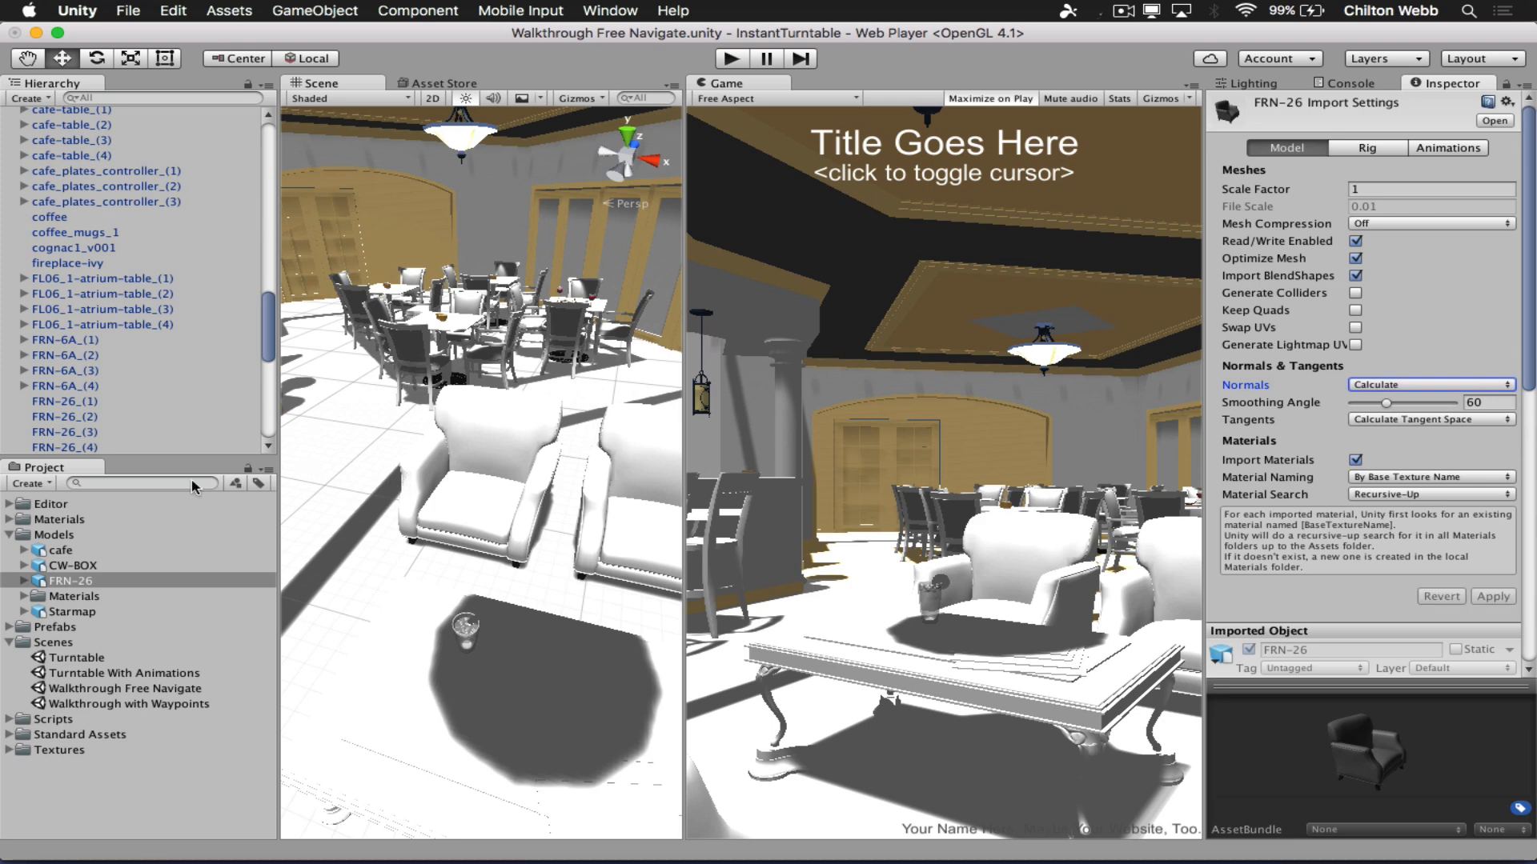
Add the FRN-26 model to the scene as a child of FRN-26_(1), and undo a test move of it.
left_click_drag(89, 575, 146, 451)
left_click_drag(140, 414, 148, 389)
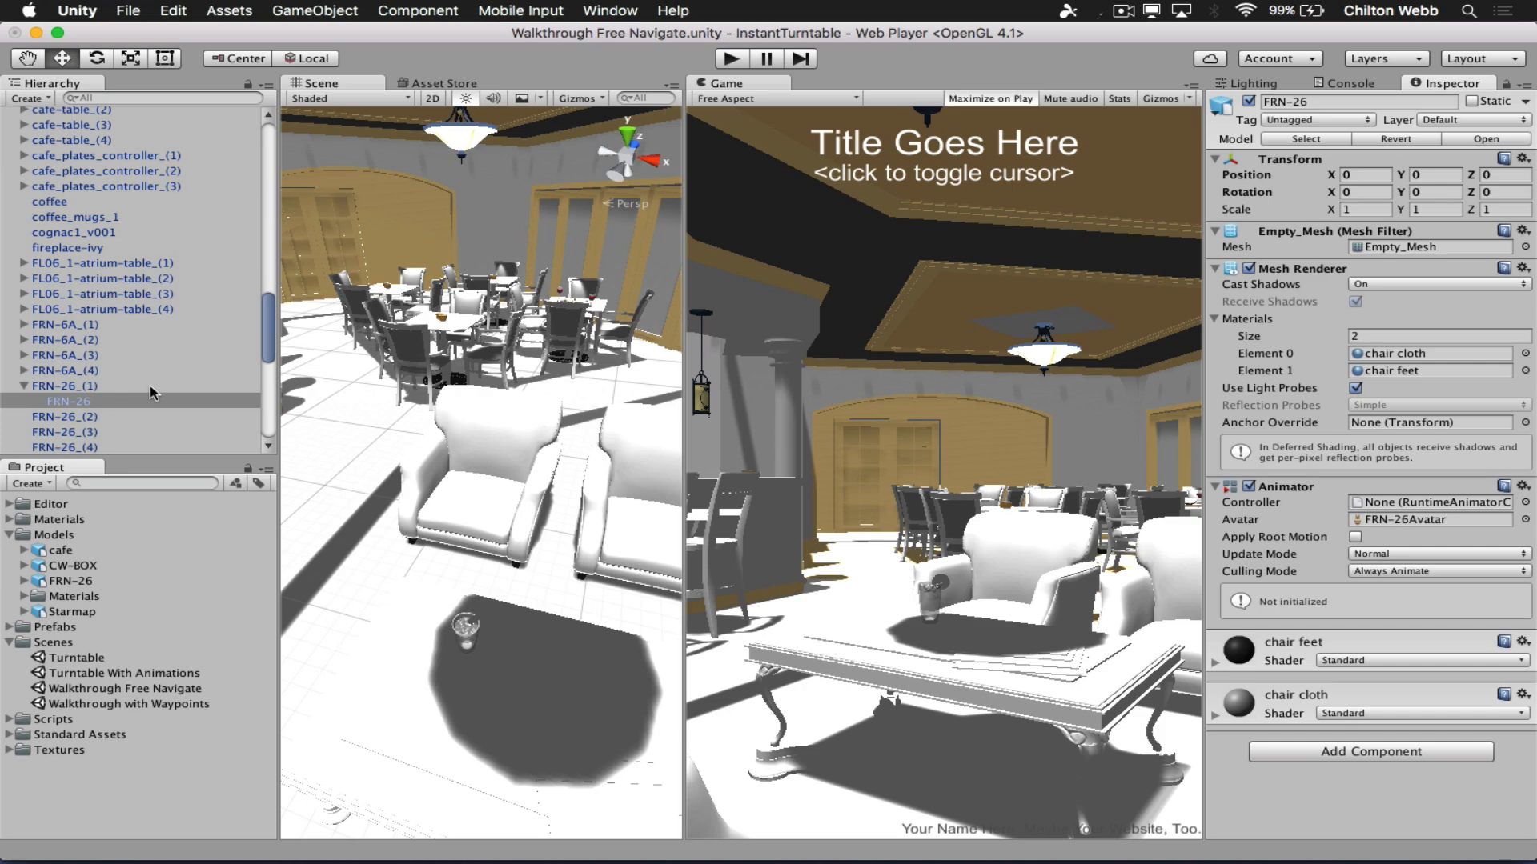
key("f")
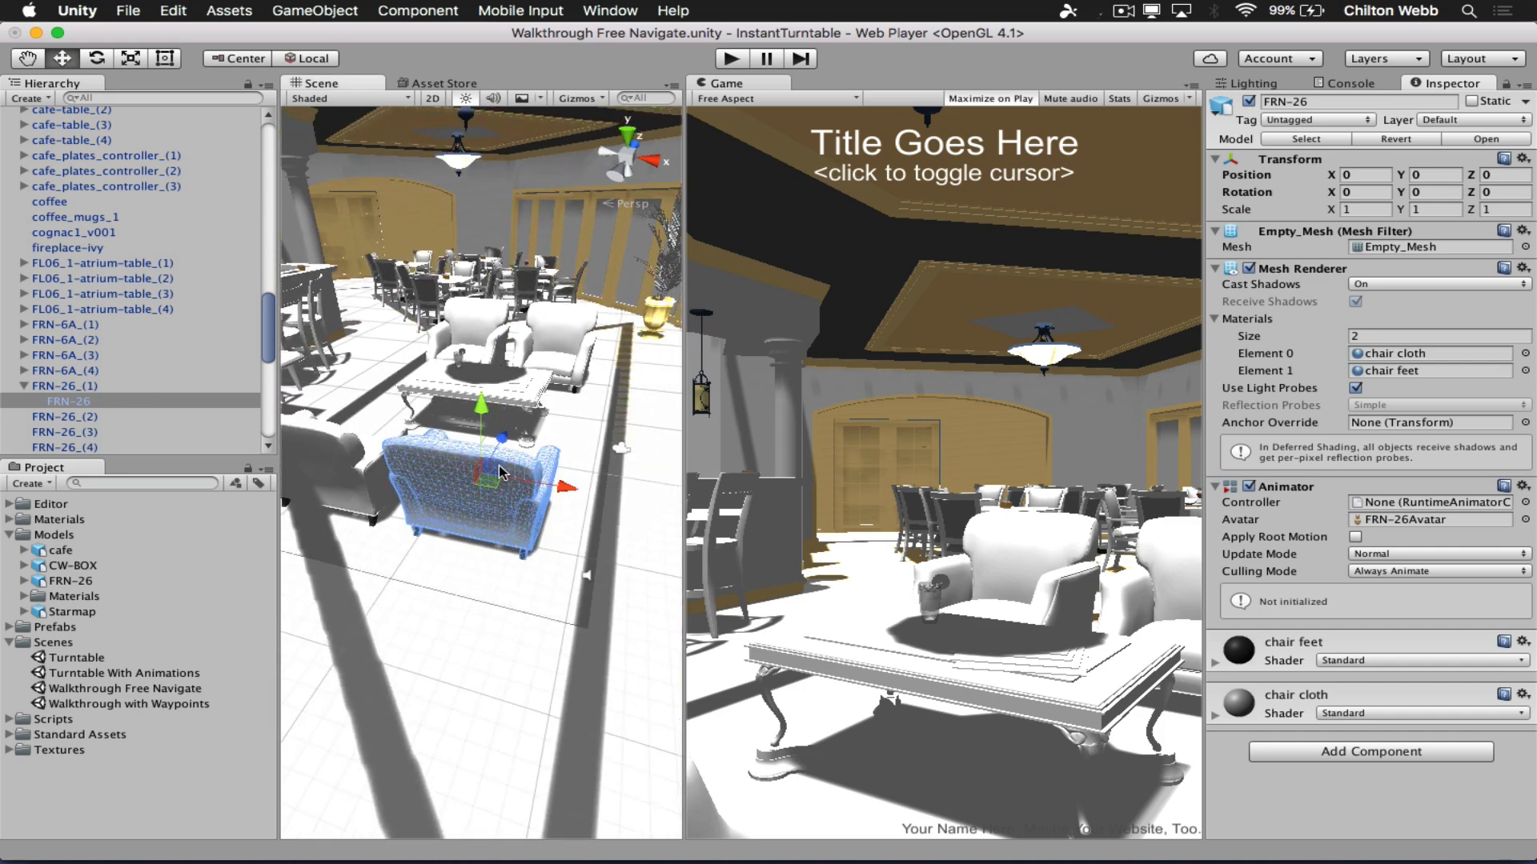
left_click_drag(503, 440, 473, 486)
key("super+z")
Switch to Finder, go up to the Cafe folder and copy its Images folder into the Unity project's Textures folder.
key("super+Tab")
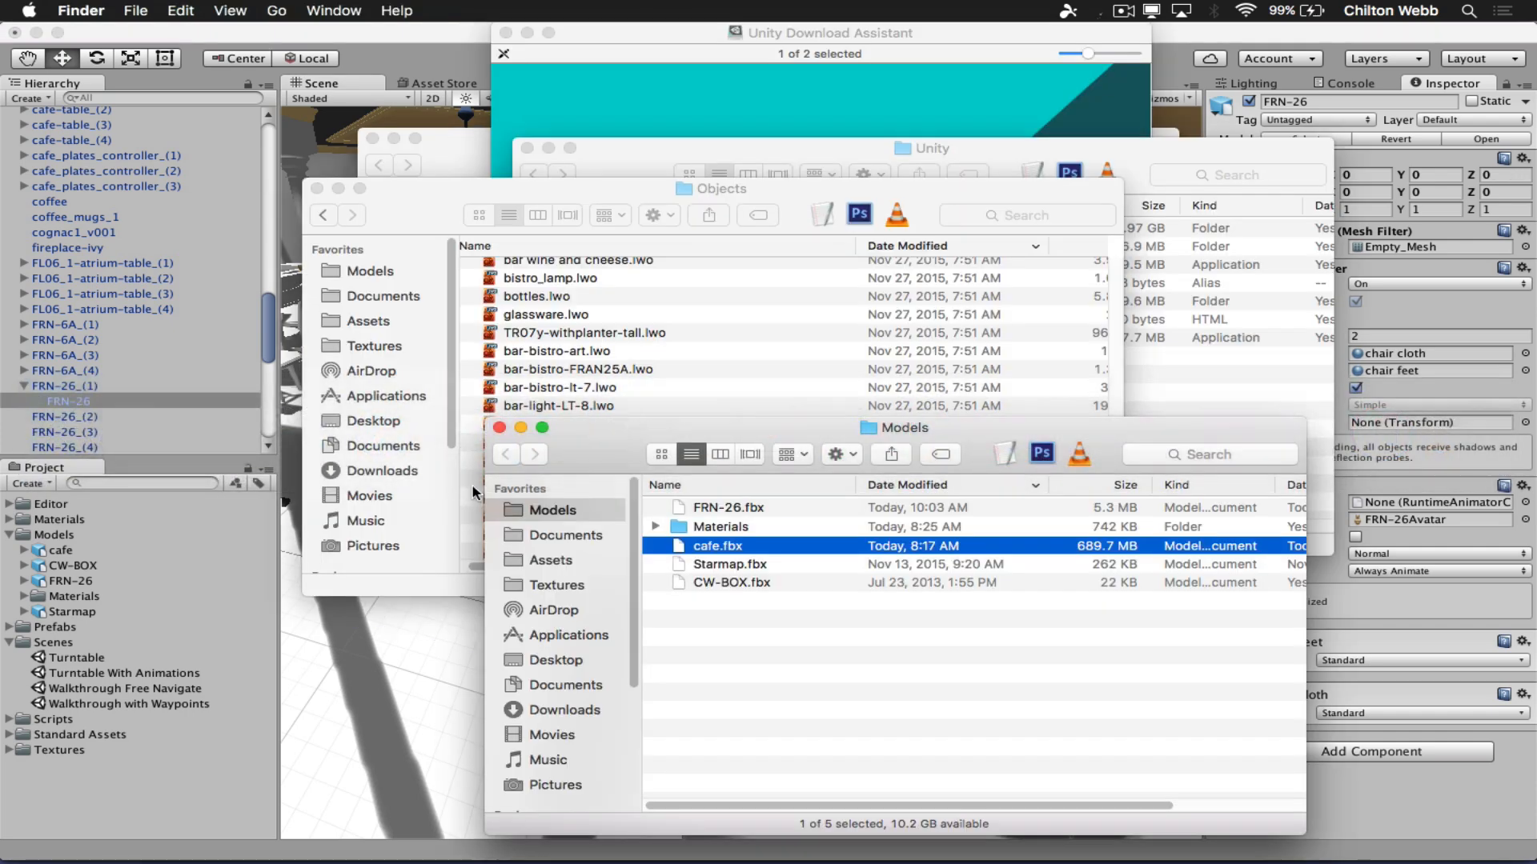
left_click(446, 199)
key("super+Up")
key("Down")
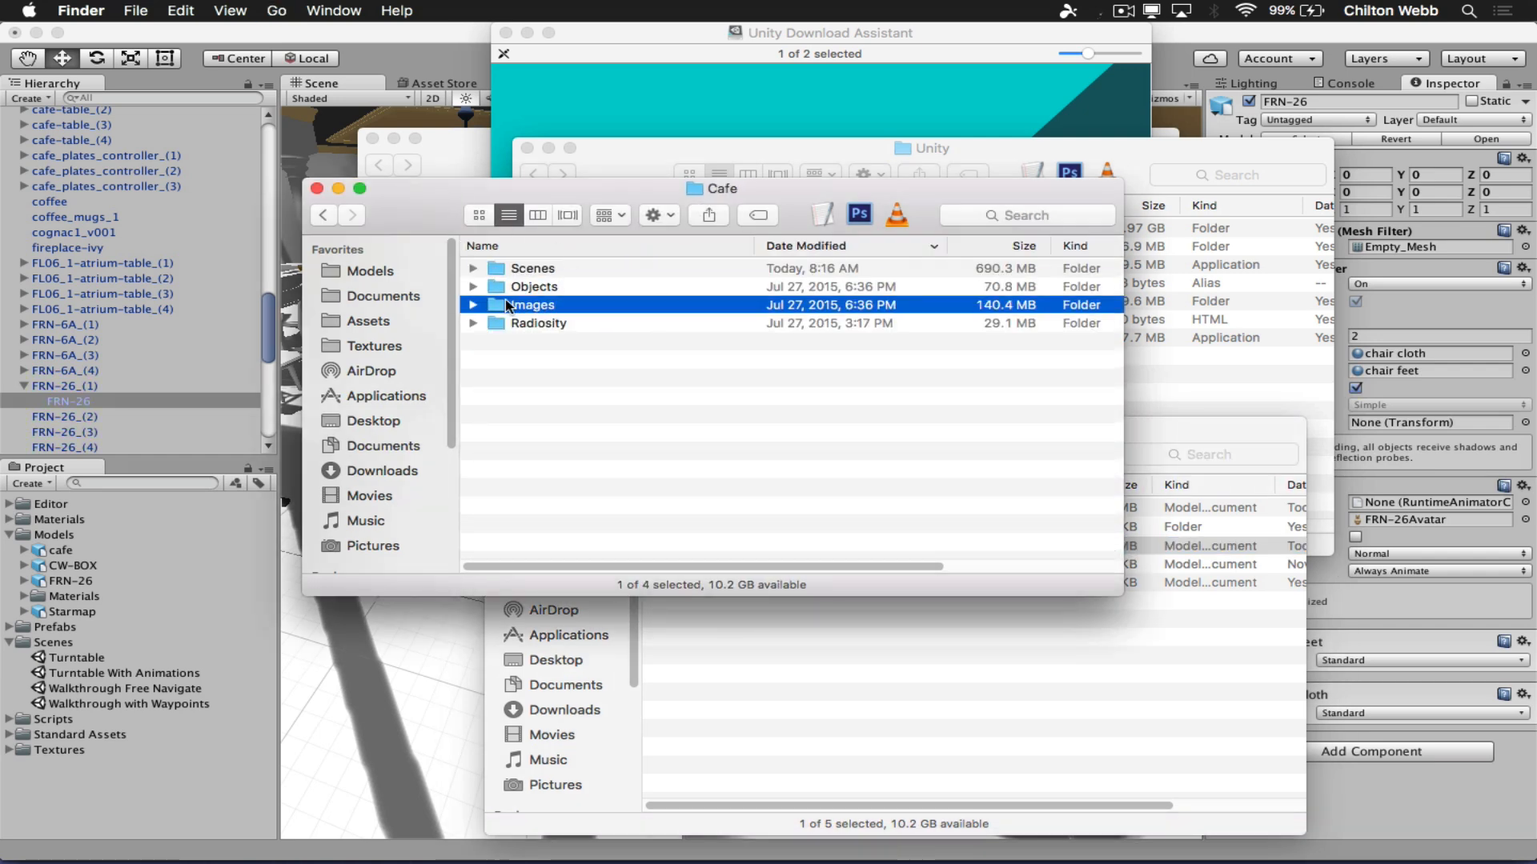
left_click_drag(501, 309, 77, 756)
left_click_drag(501, 316, 107, 747)
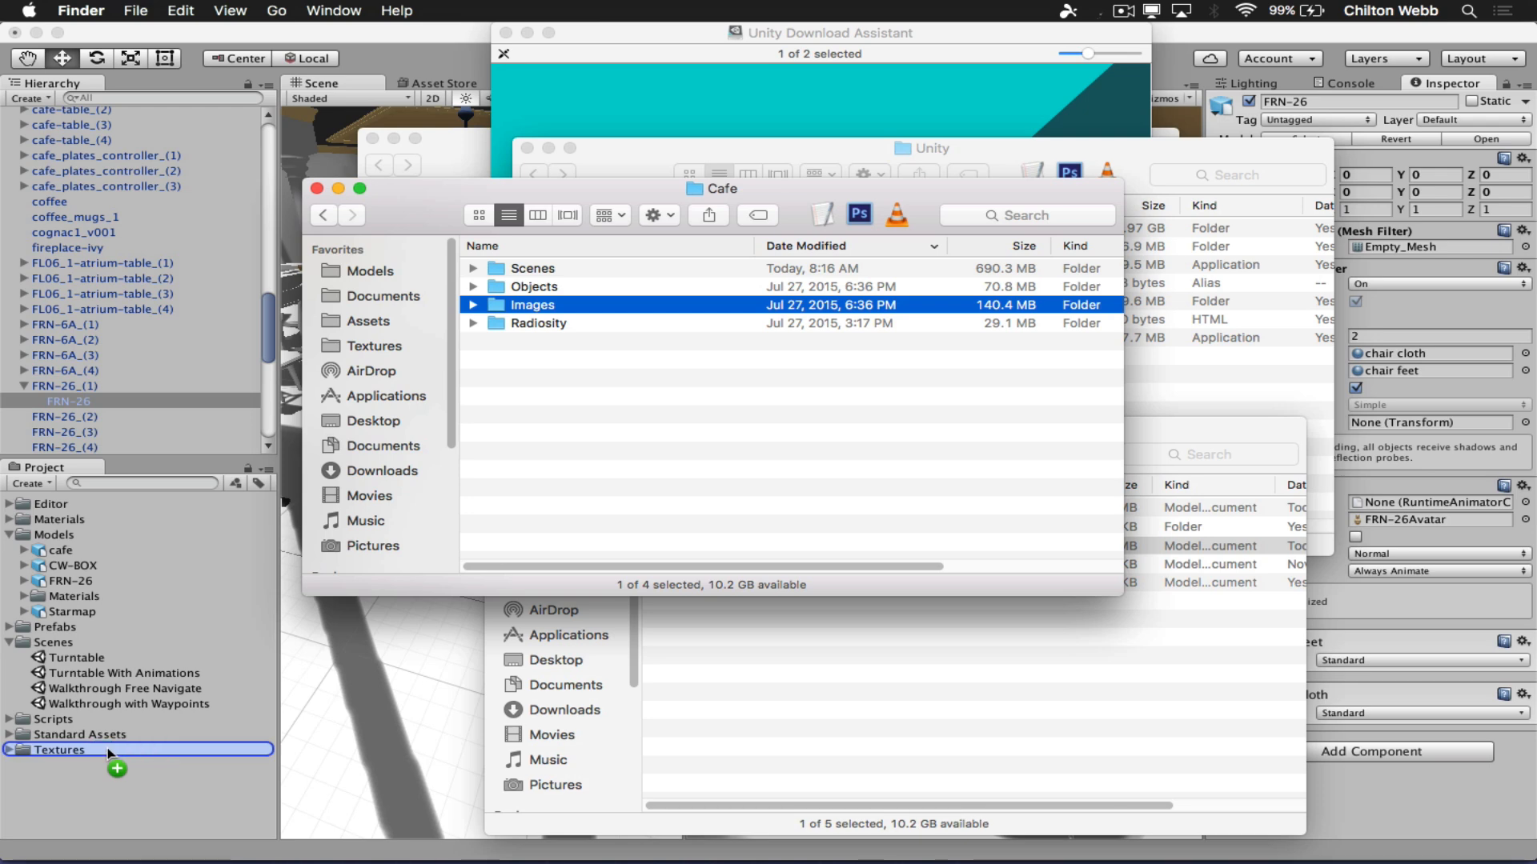
left_click_drag(108, 752, 108, 789)
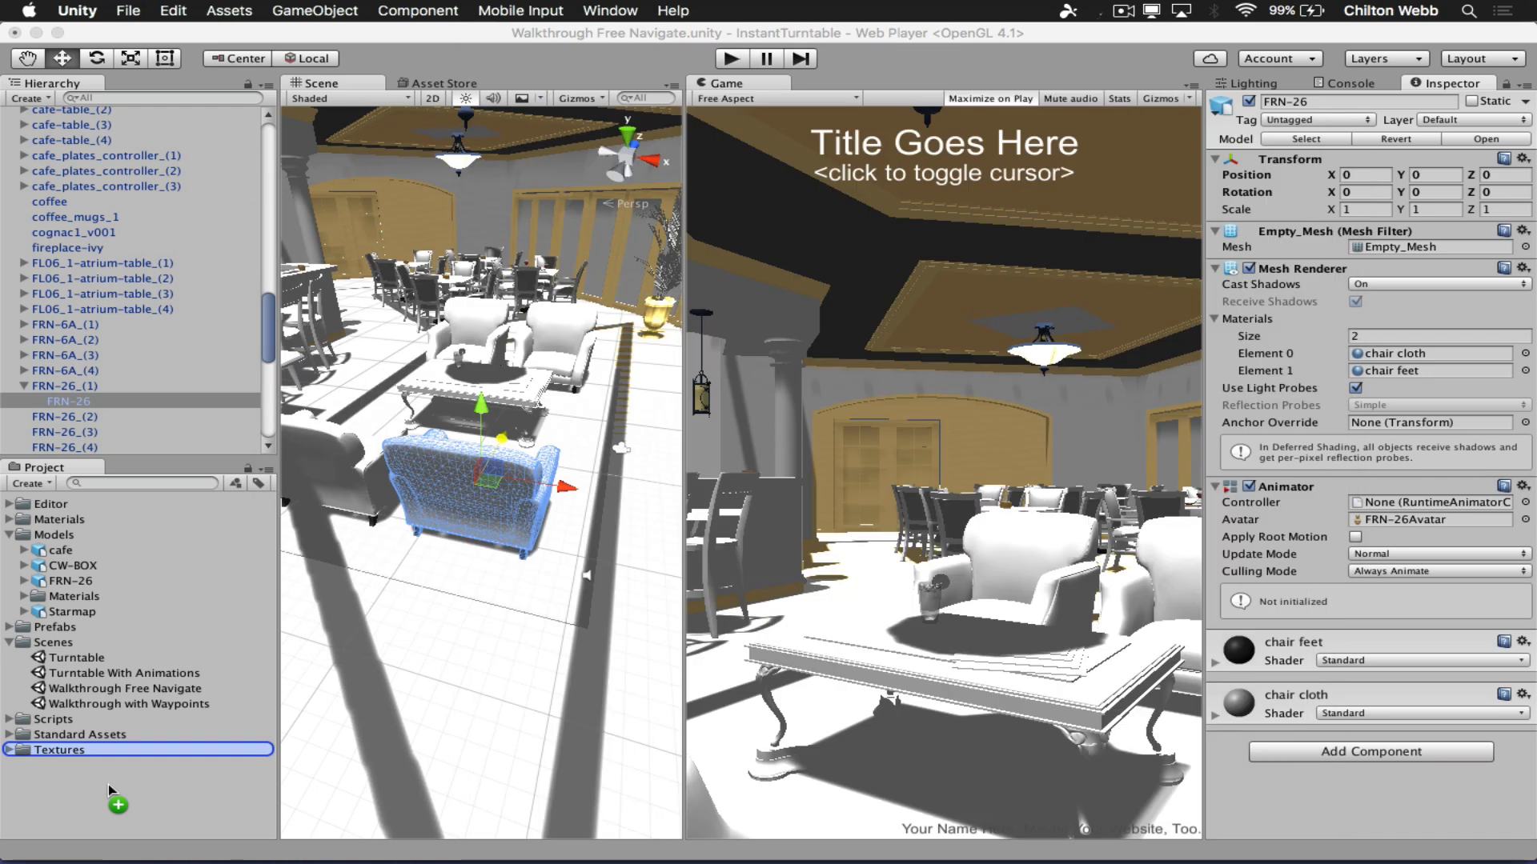
left_click_drag(108, 784, 109, 785)
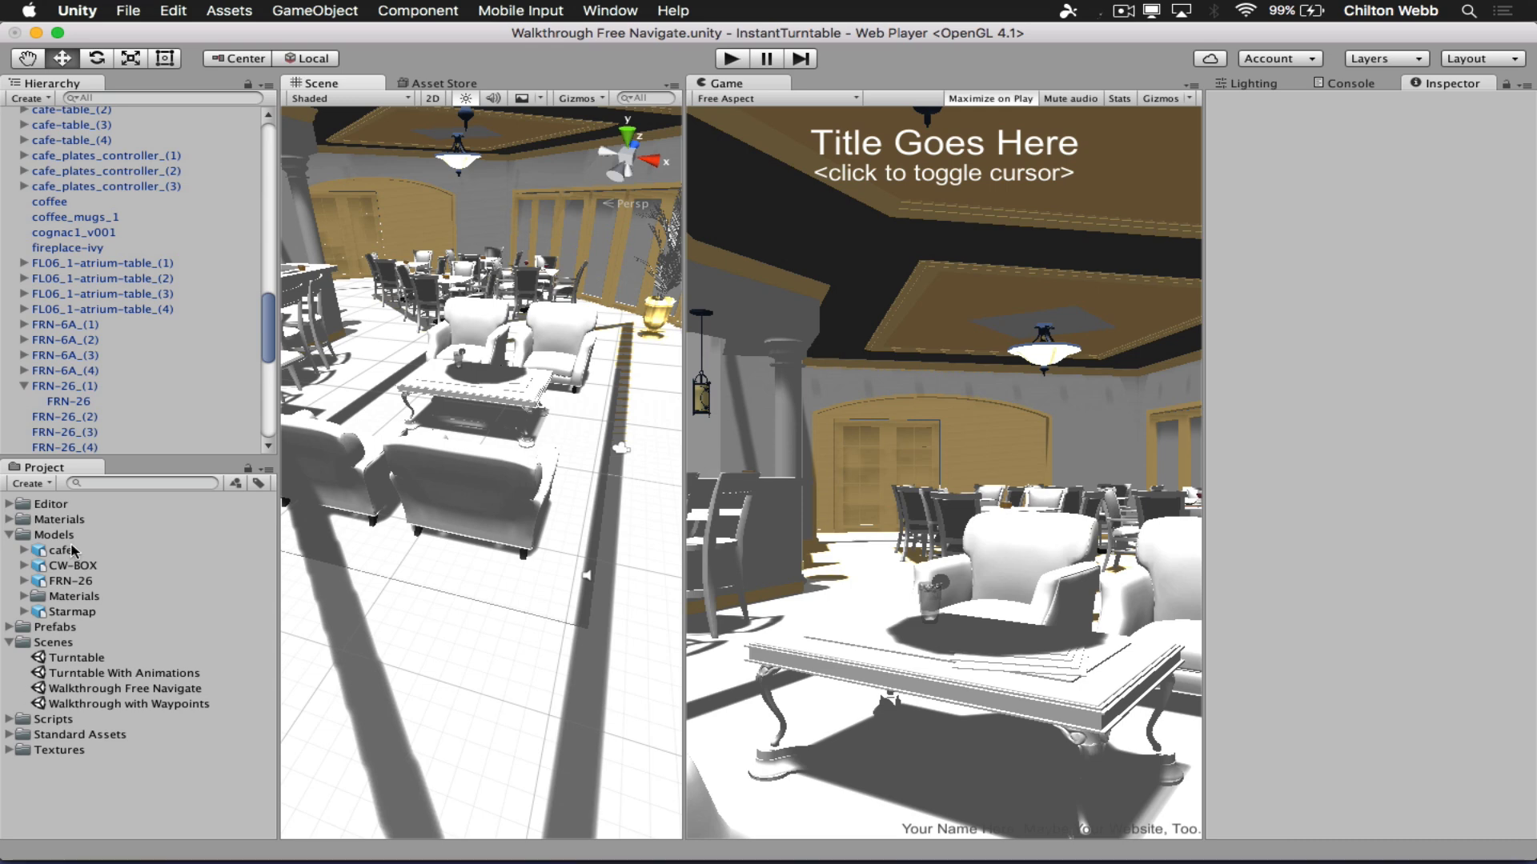
Switch to LightWave Modeler and look up which image the chair cloth surface uses as its color texture.
key("super+Tab")
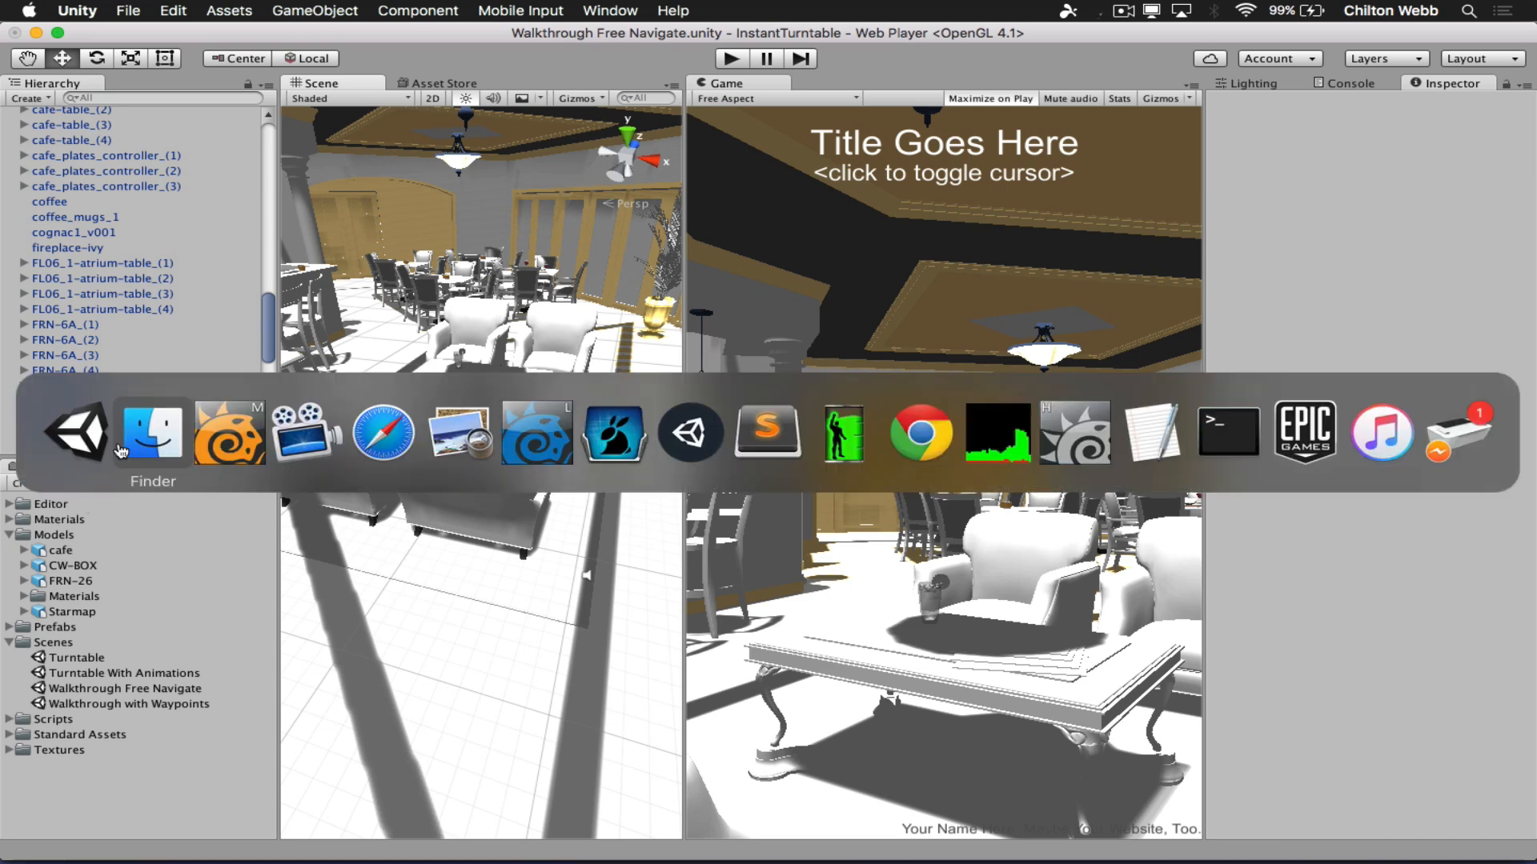
key("super+Tab")
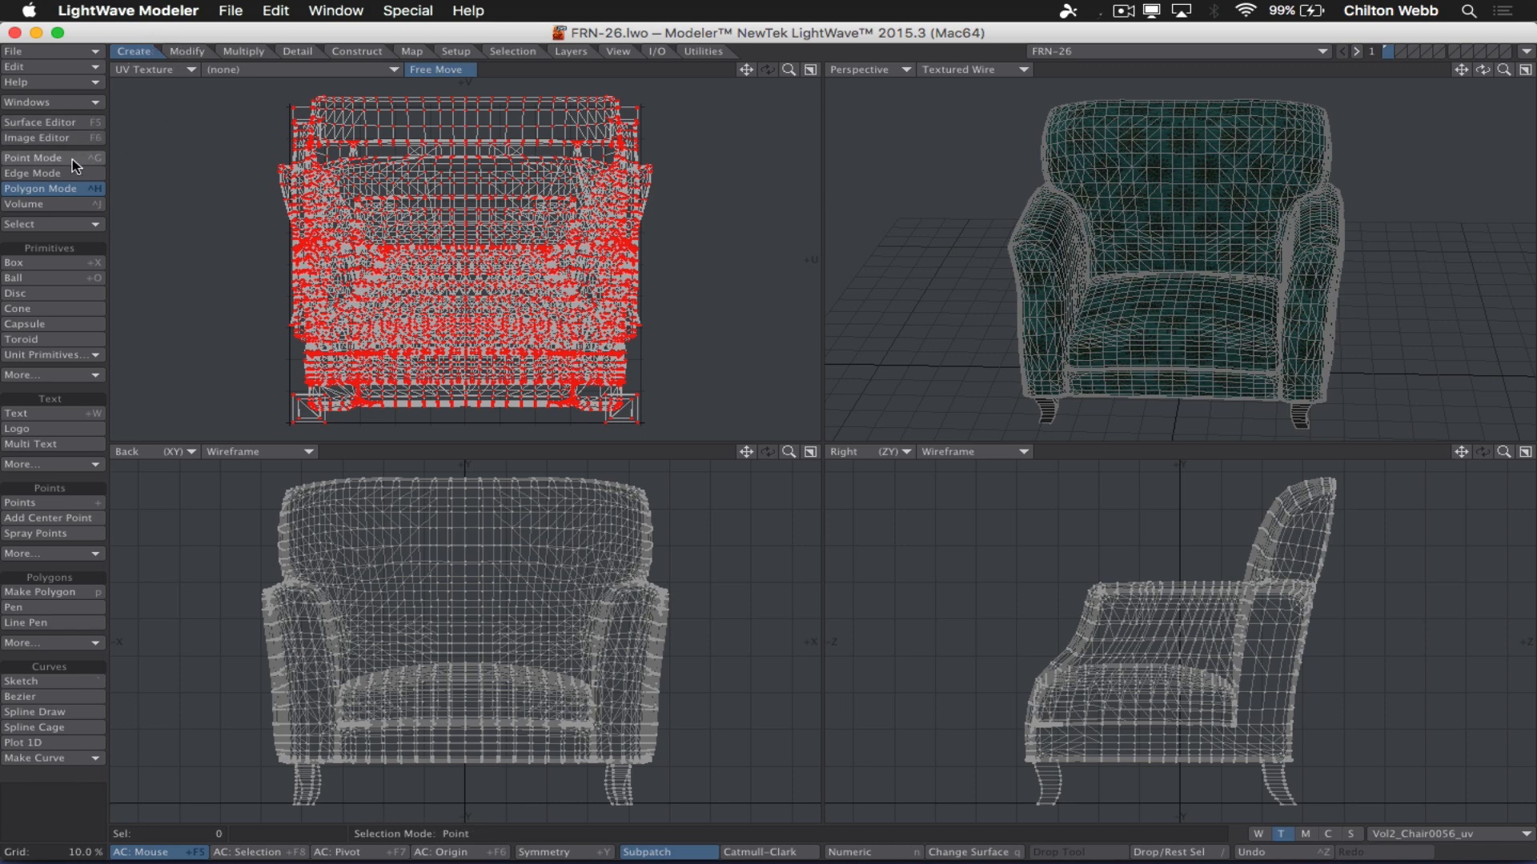
left_click(75, 122)
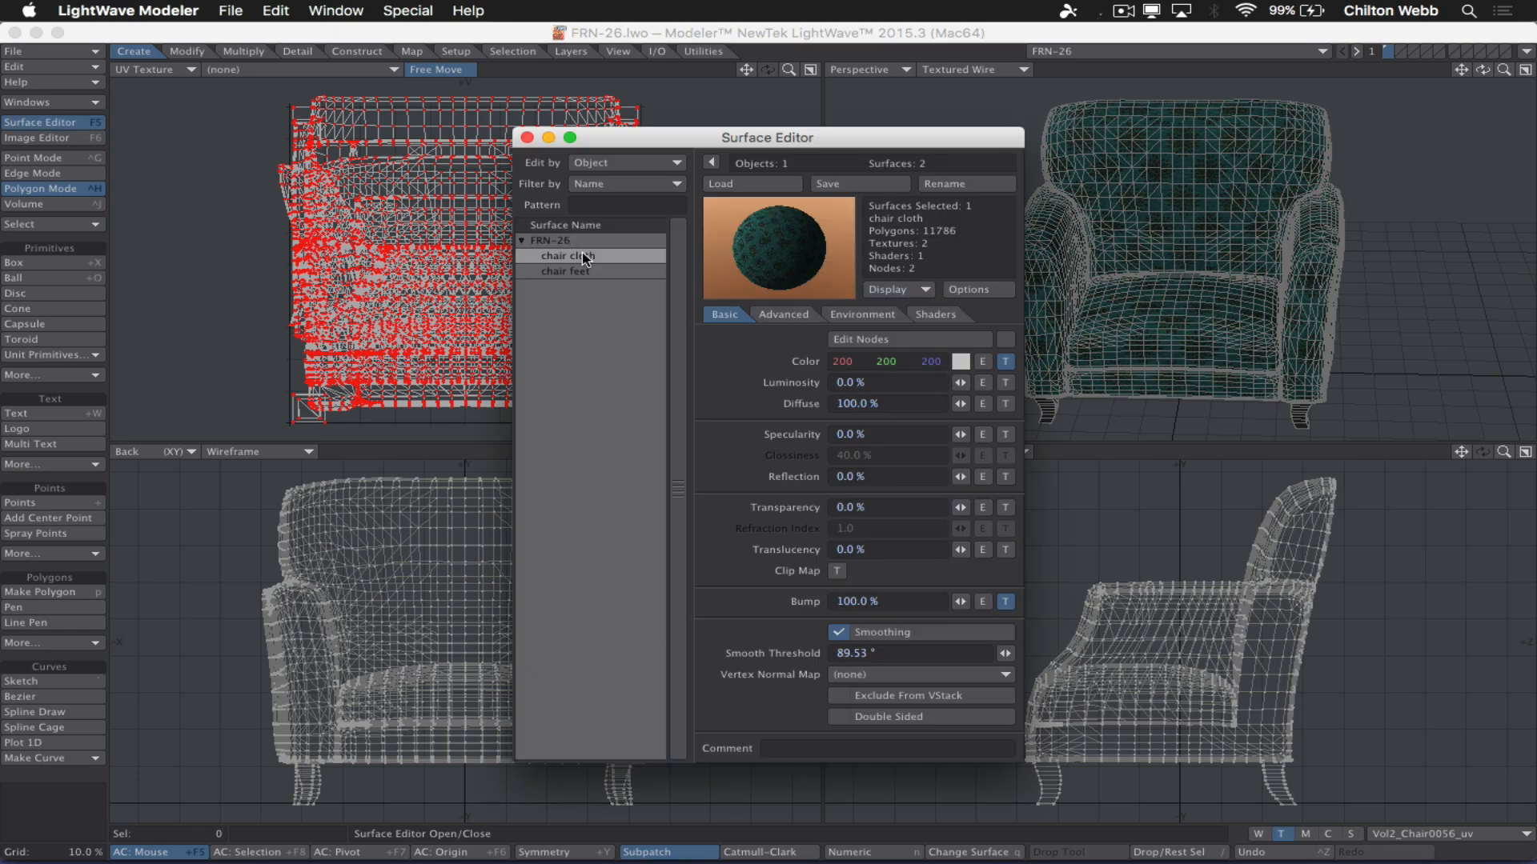
left_click(1006, 361)
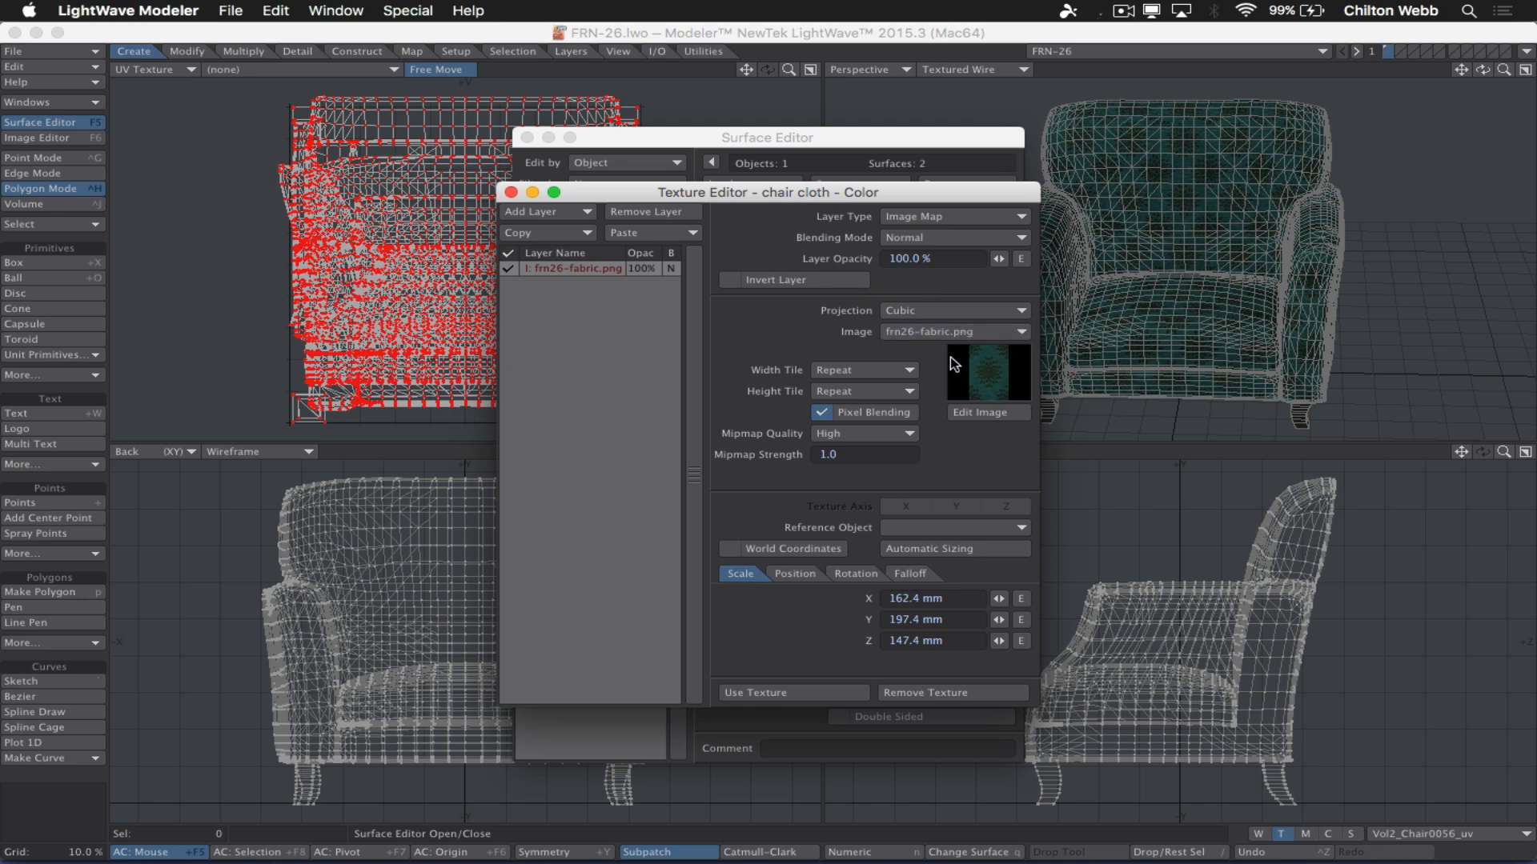
Return to Unity, search the project for frn26, apply the frn26-fabric texture to the FRN-26 chair and select the chair.
key("super+Tab")
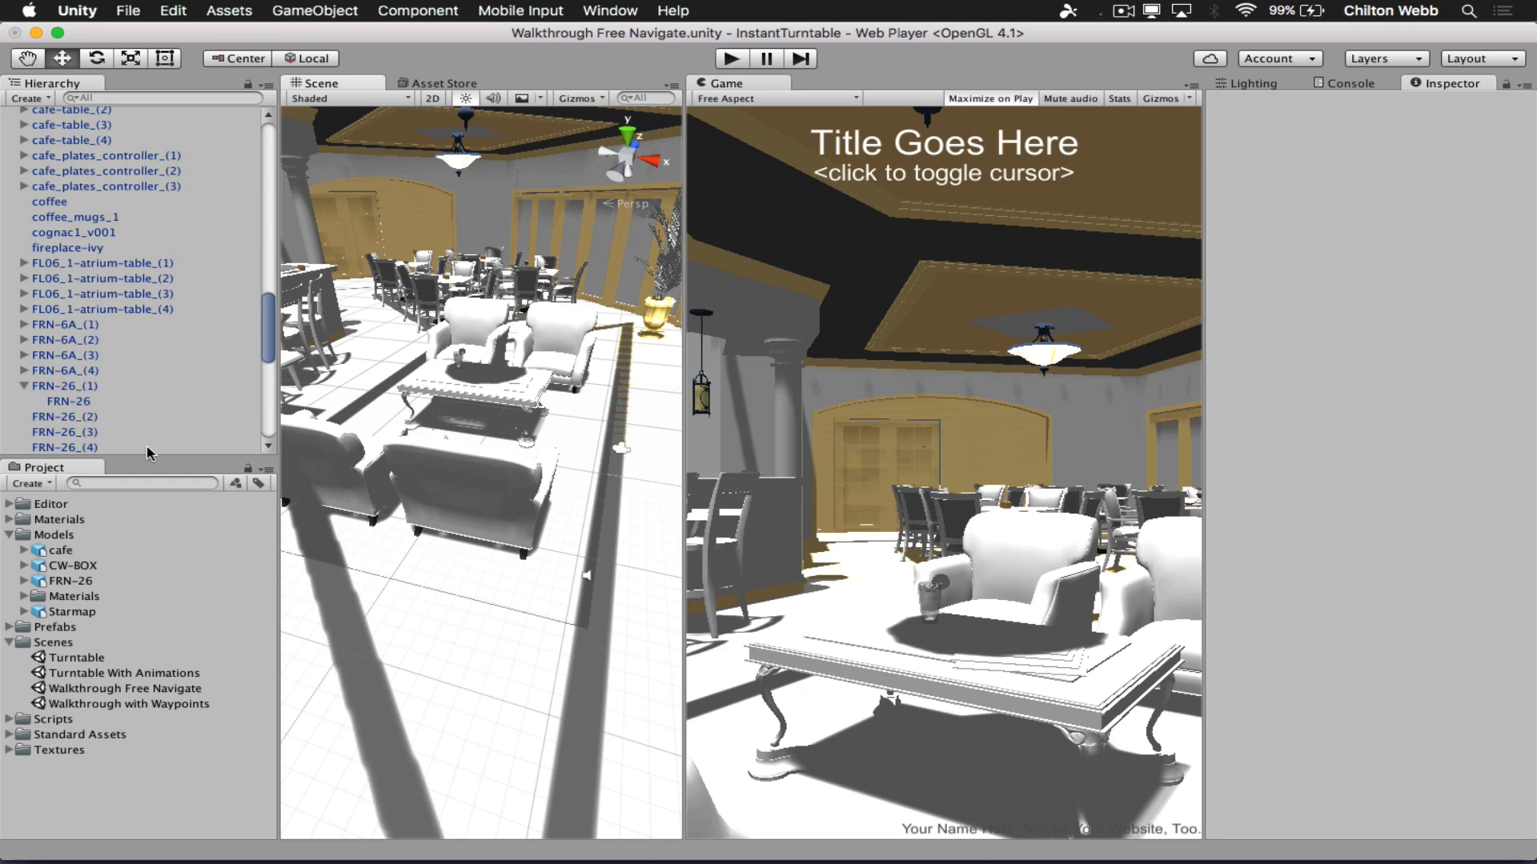
left_click(143, 483)
type("frn")
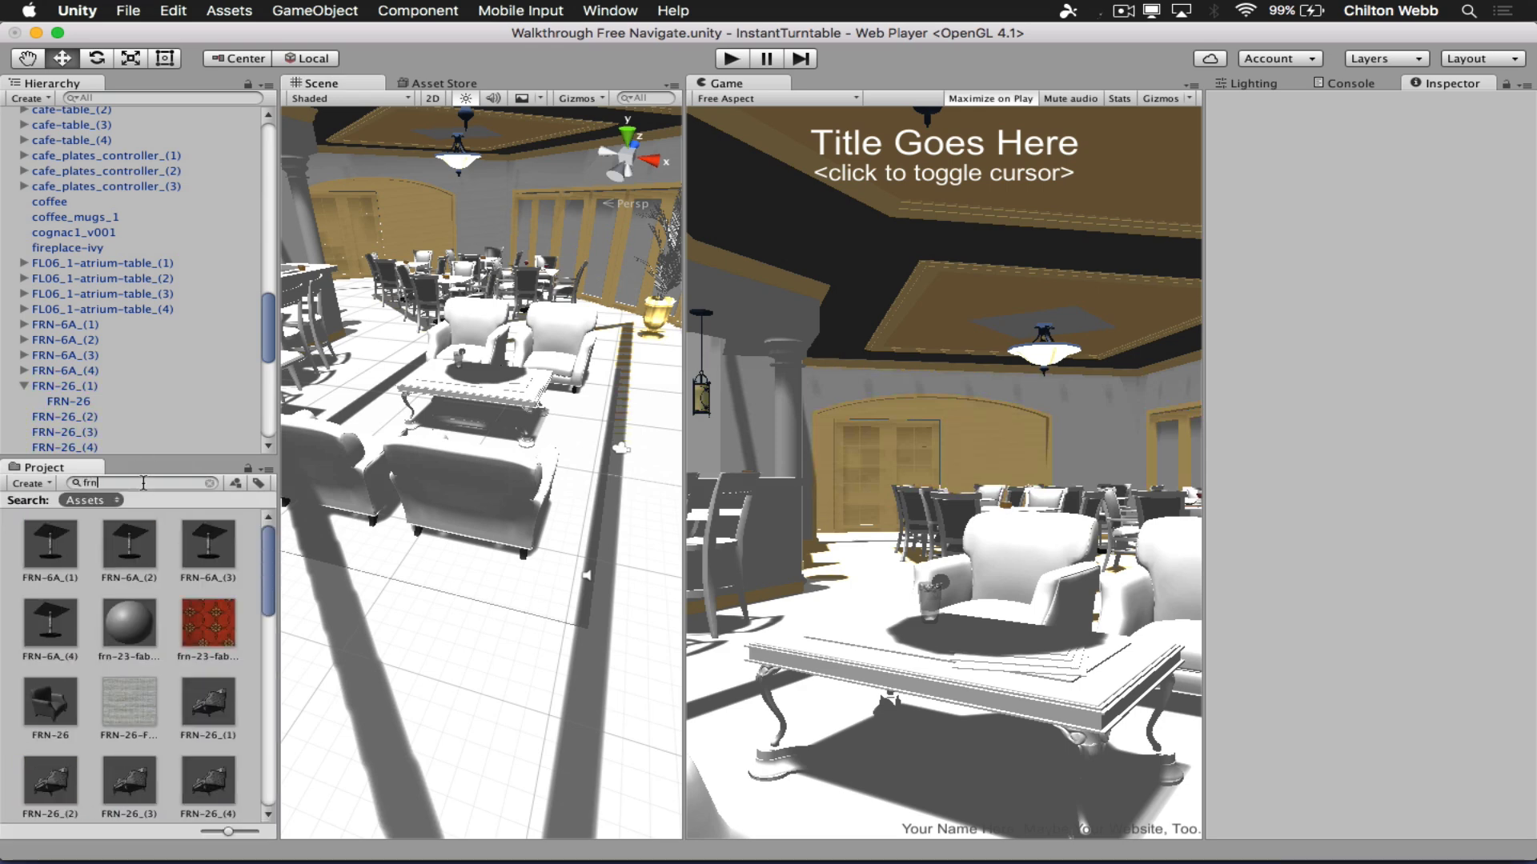
type("26")
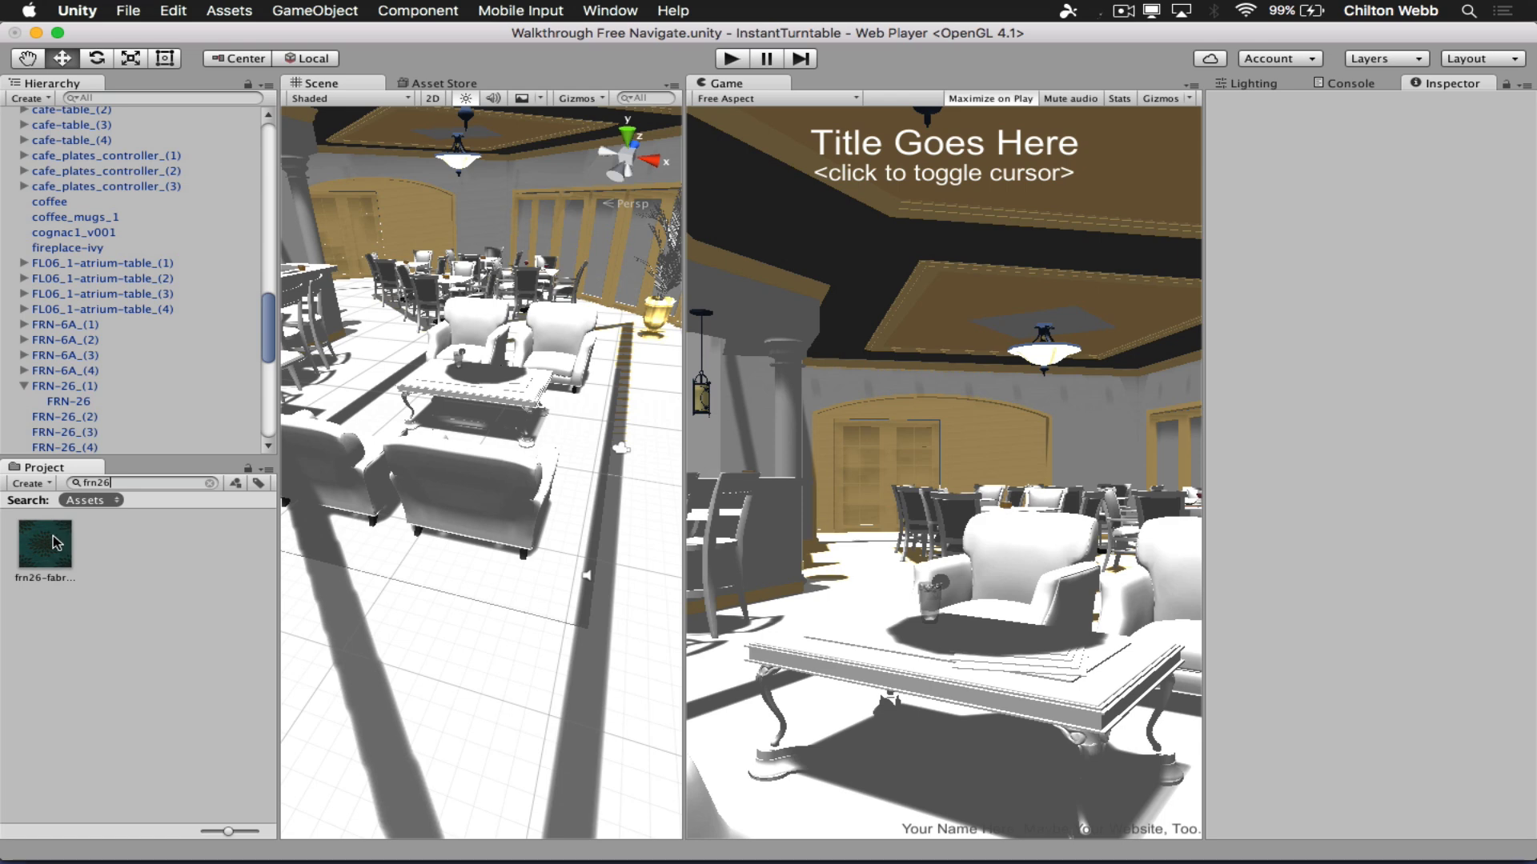
left_click_drag(45, 544, 90, 403)
left_click(89, 403)
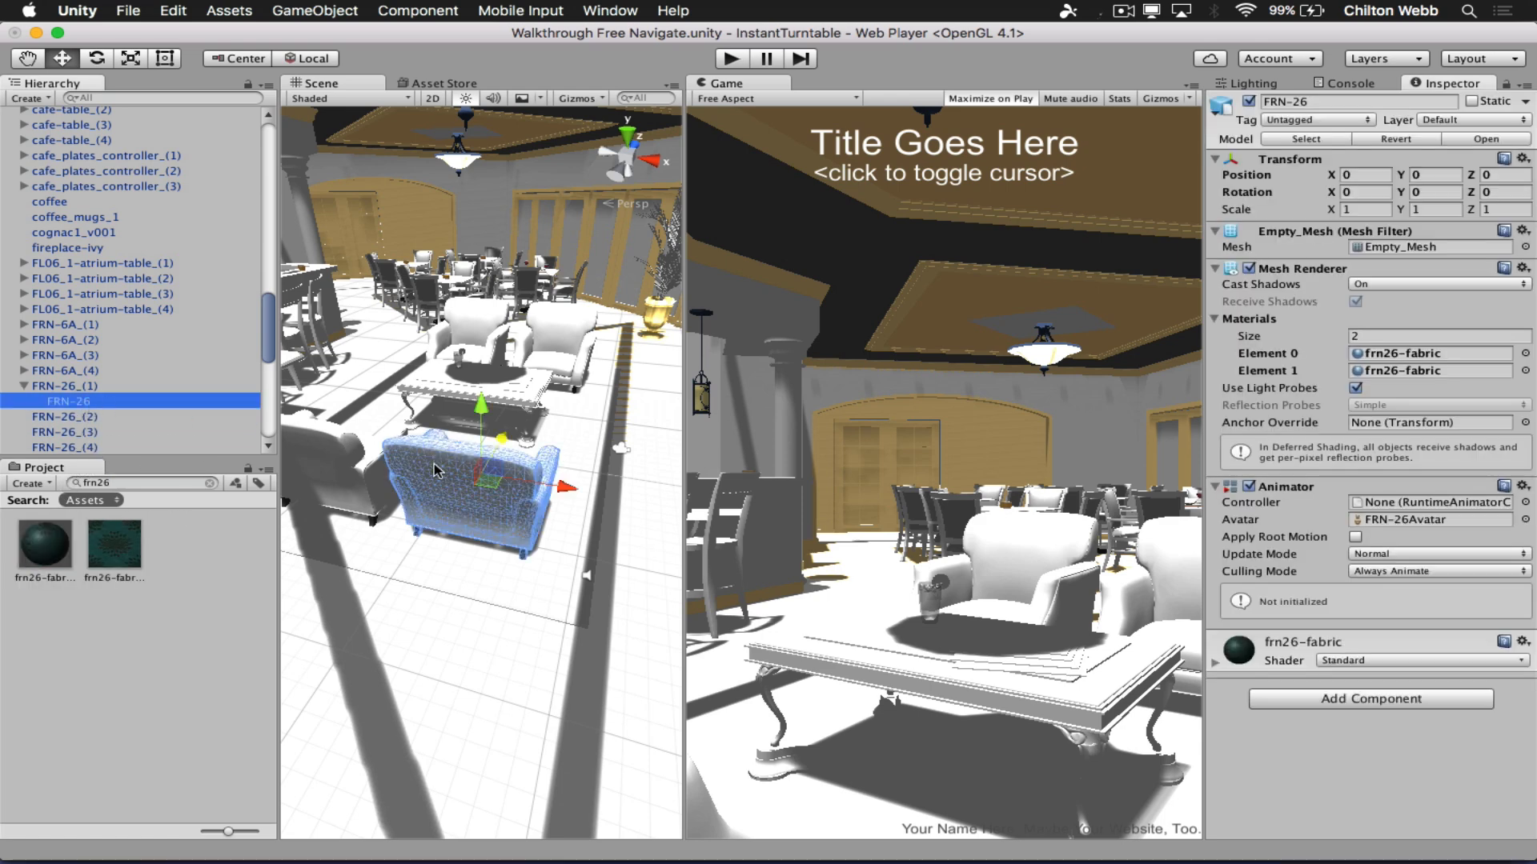
Pull the FRN-26 chair away from the original chair to inspect its fabric from several angles, and undo the move.
left_click_drag(502, 438, 449, 499)
key("f")
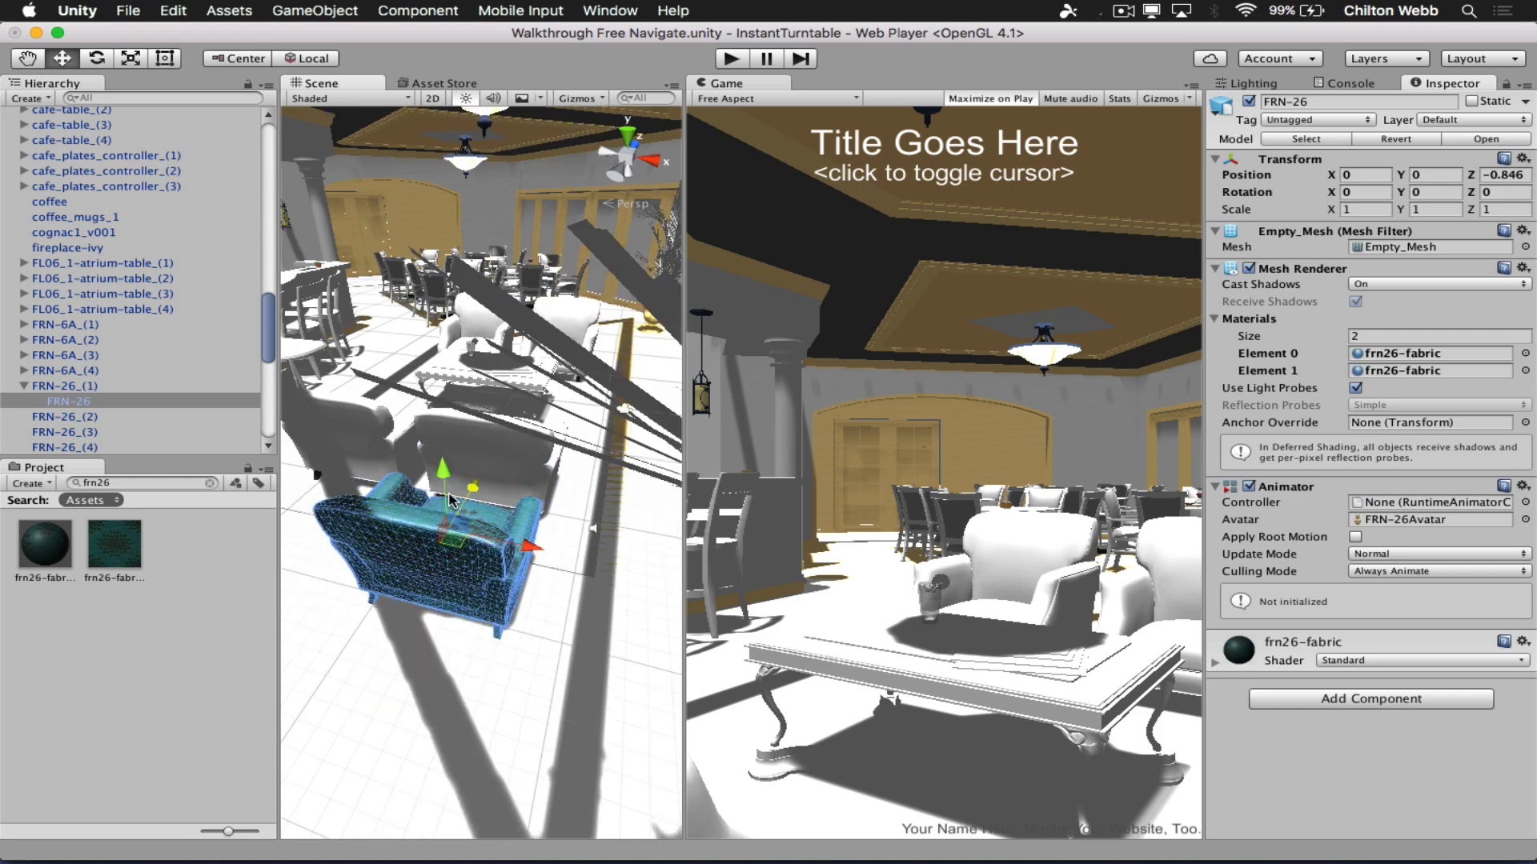
scroll(483, 467, "up", 10)
scroll(483, 473, "down", 10)
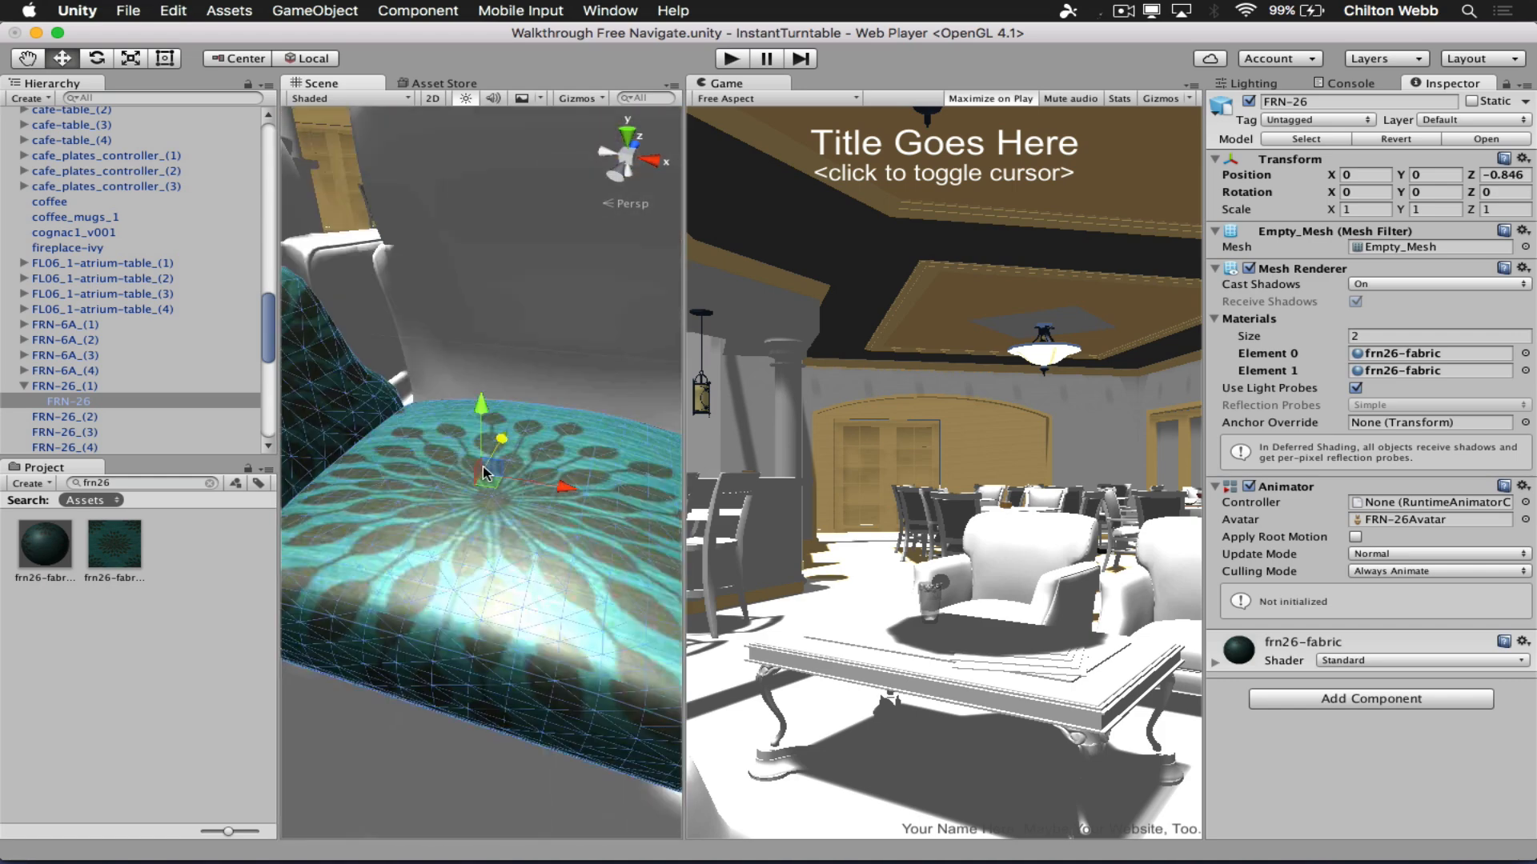
left_click_drag(485, 472, 655, 490, "alt")
scroll(482, 491, "down", 10)
scroll(484, 491, "up", 10)
scroll(582, 508, "up", 8)
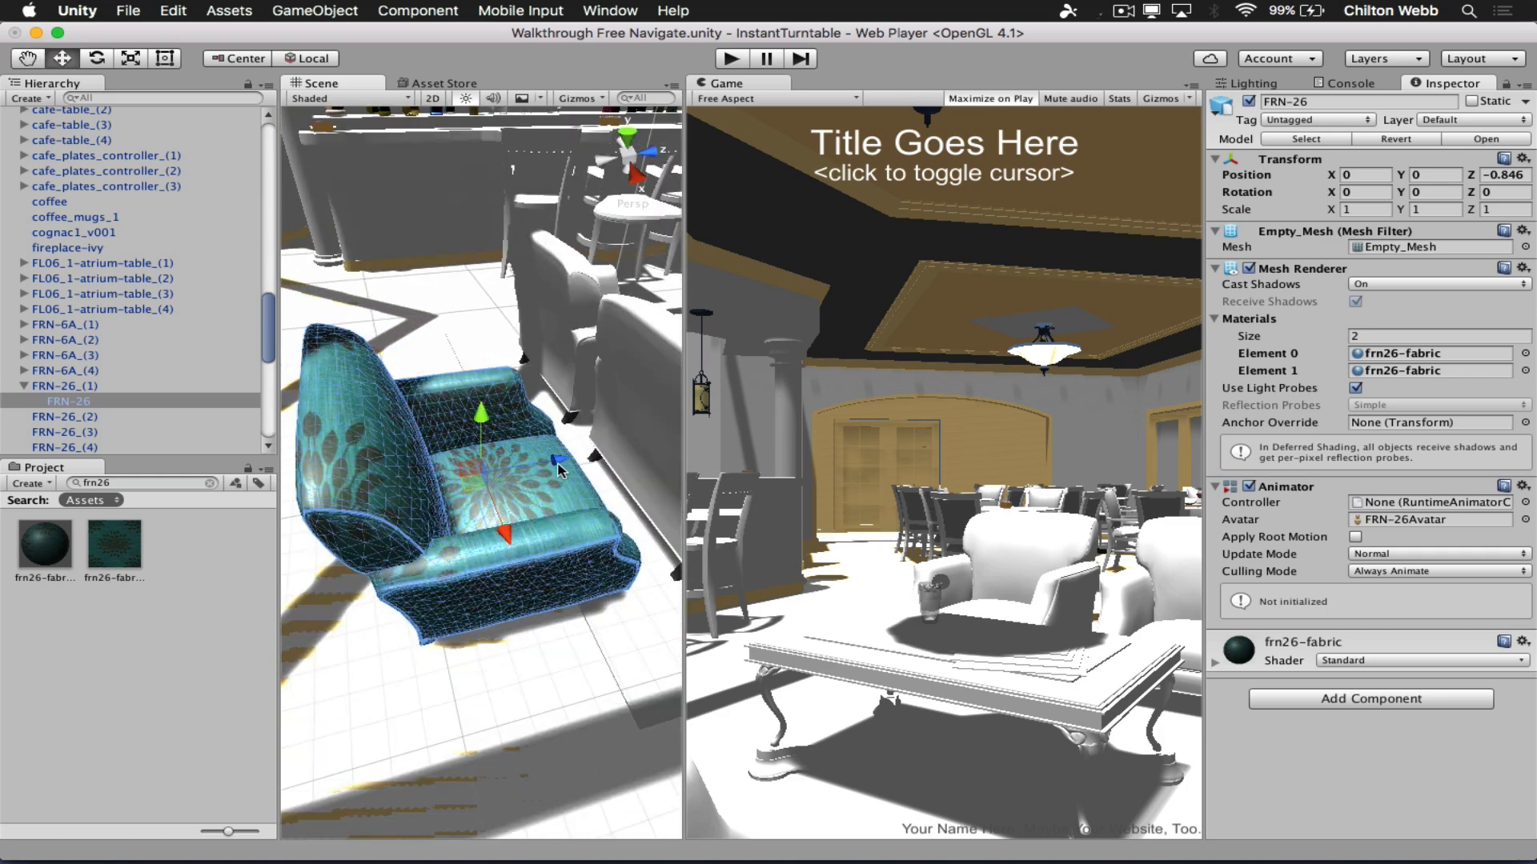
key("super+z")
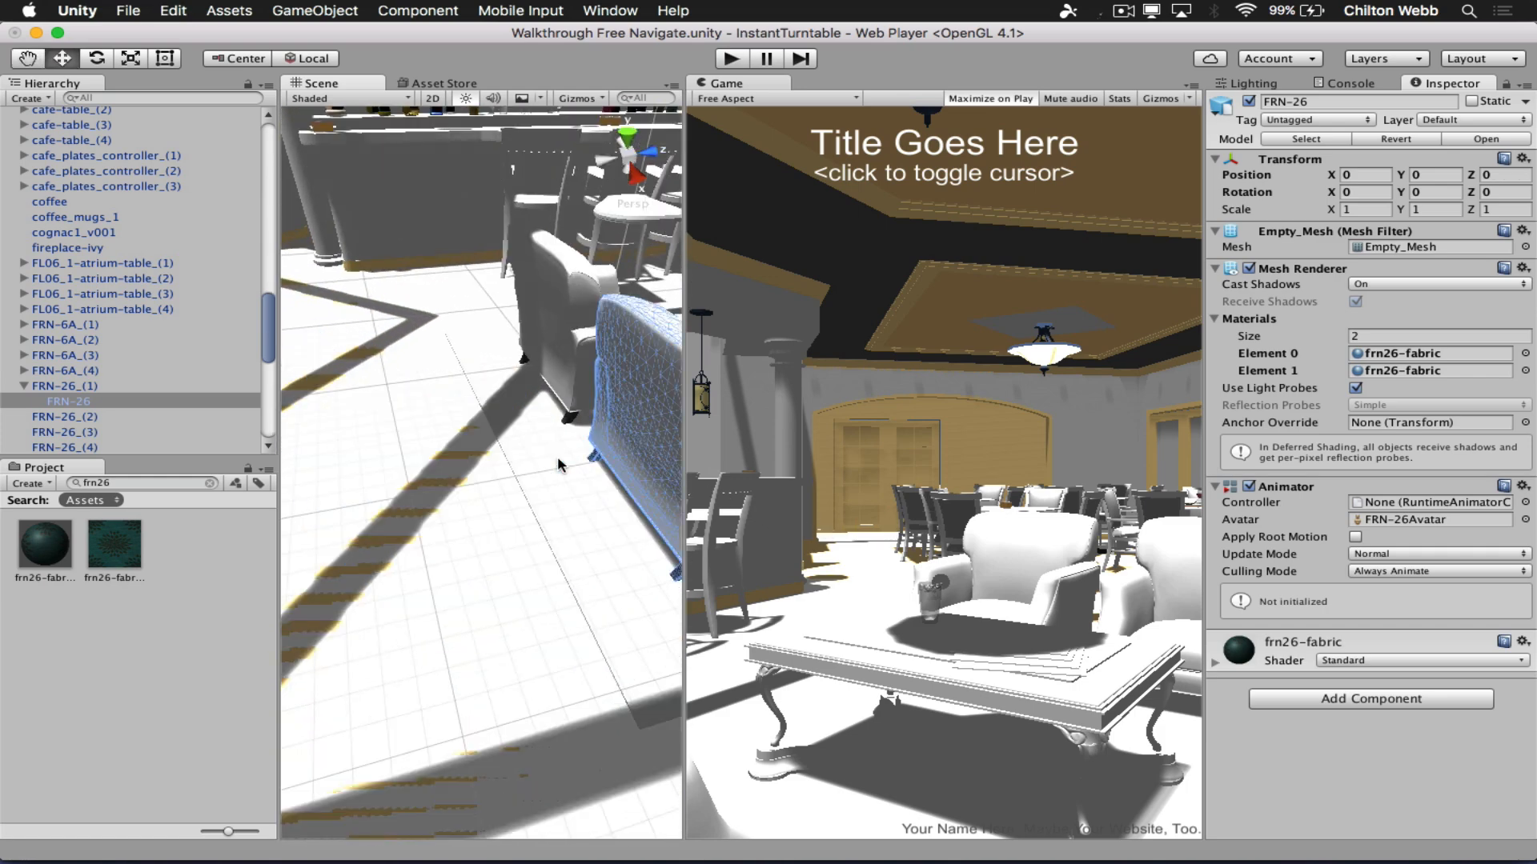
Move FRN-26 out of FRN-26_(1) to the same hierarchy level, deactivate FRN-26_(1) and view the textured chair from the front.
key("f")
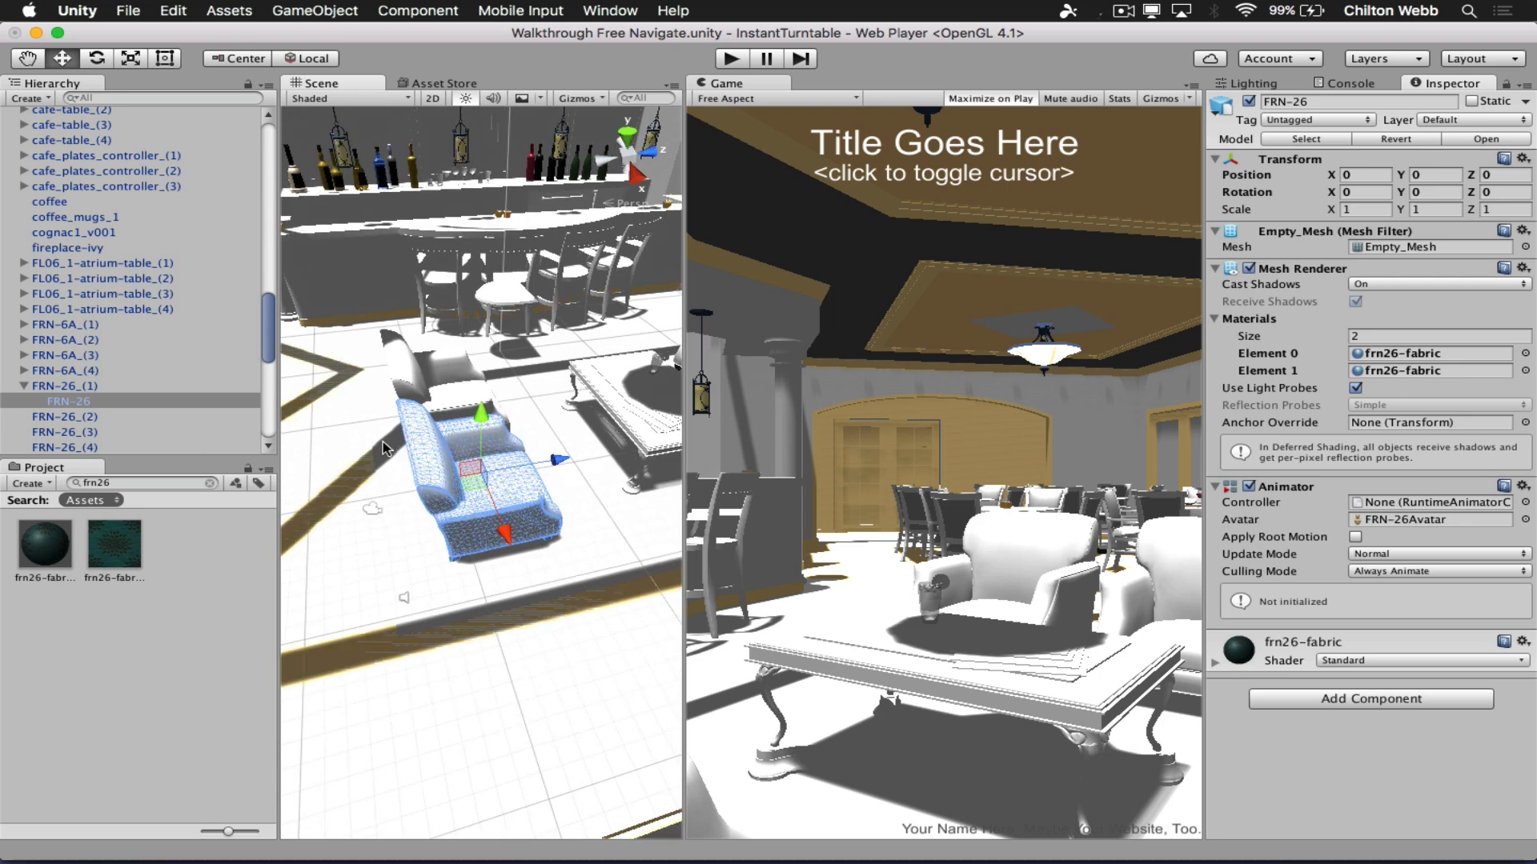
left_click_drag(73, 400, 76, 379)
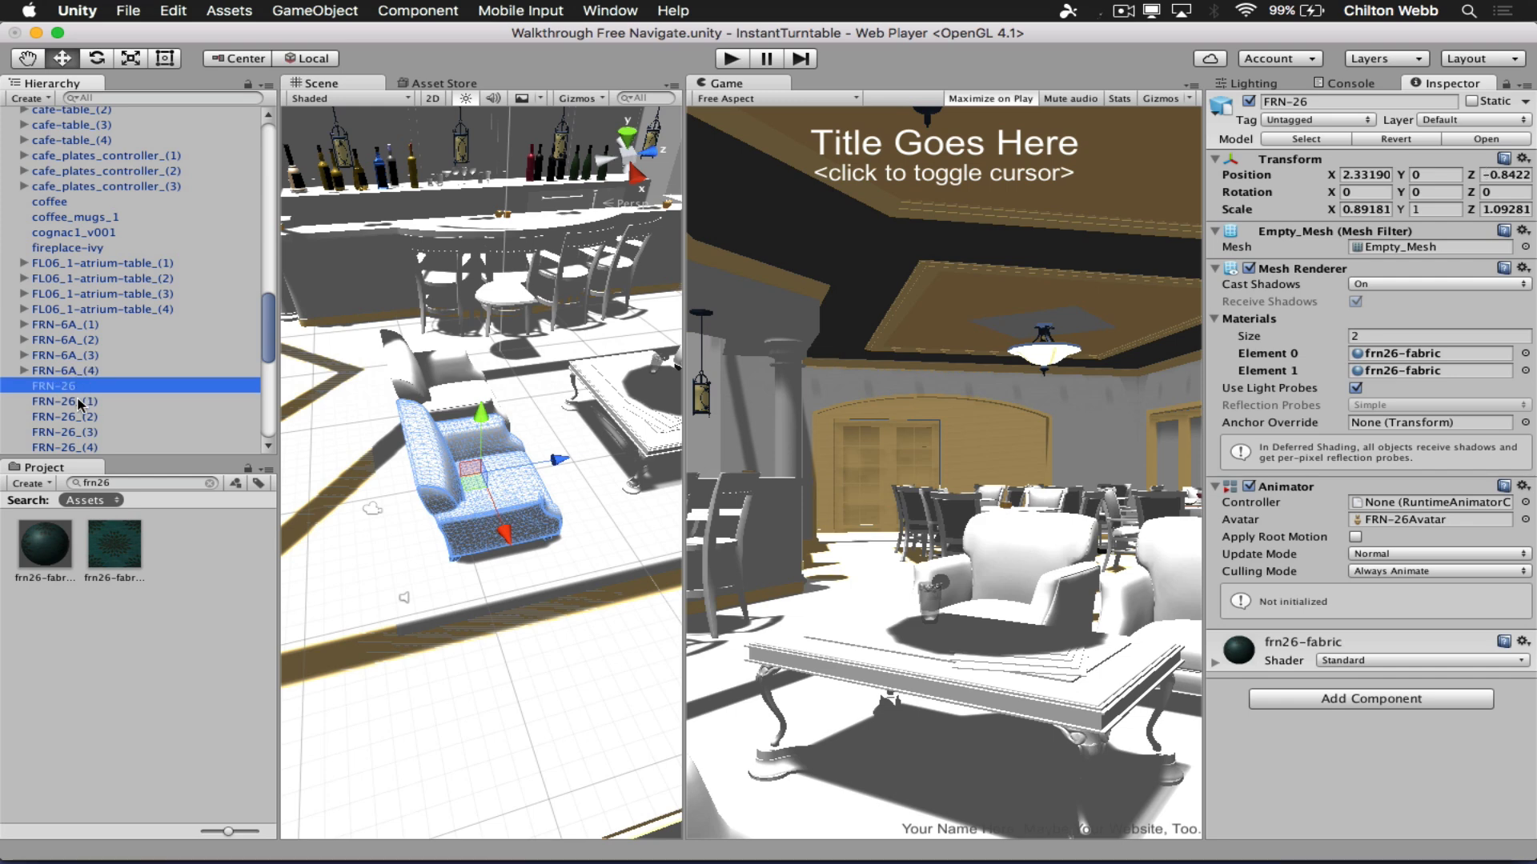
left_click(80, 401)
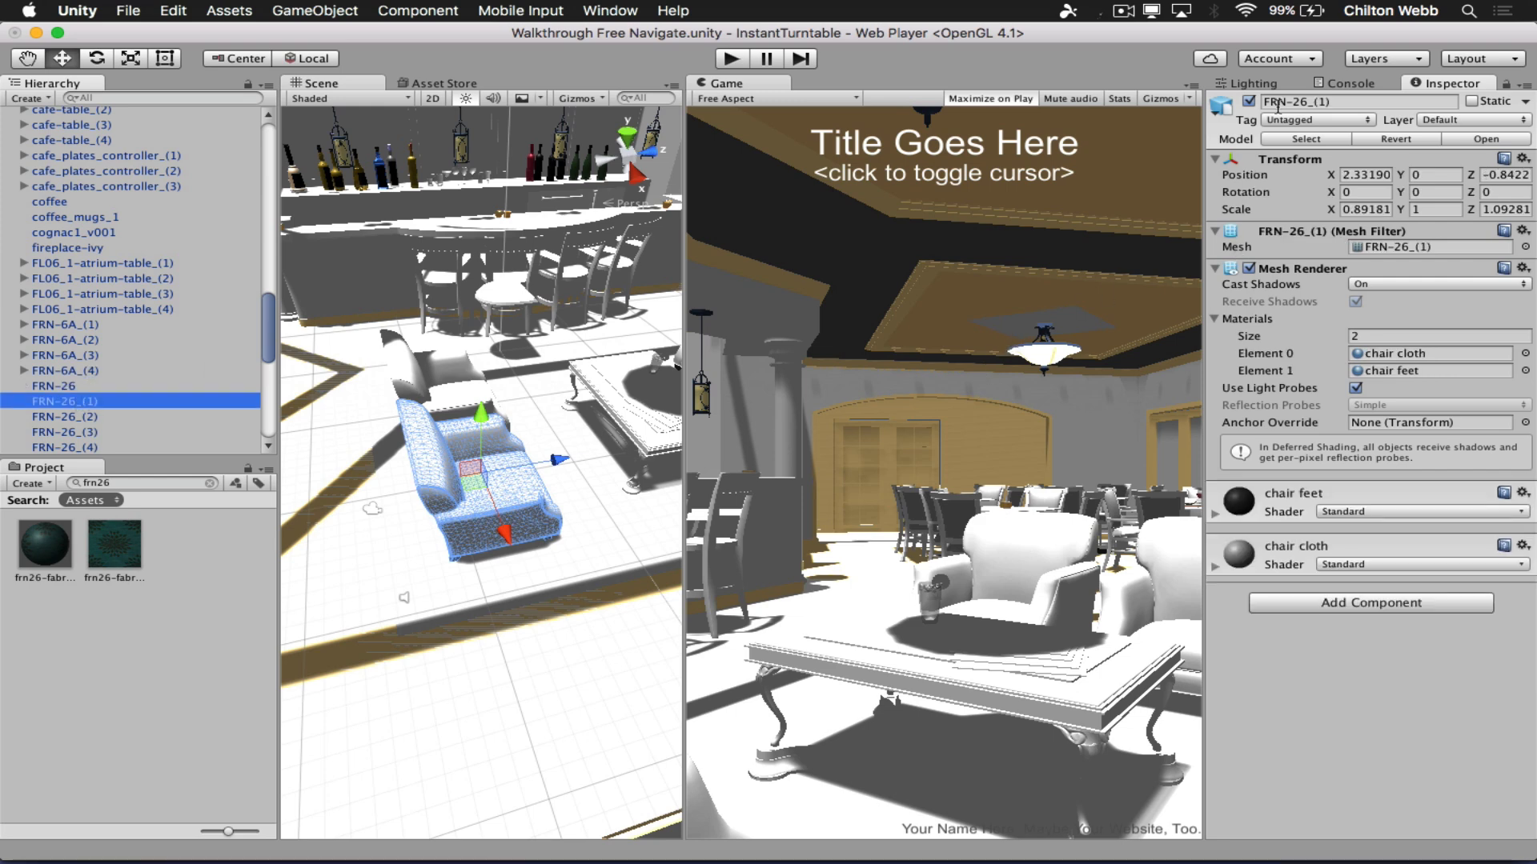
left_click(1247, 101)
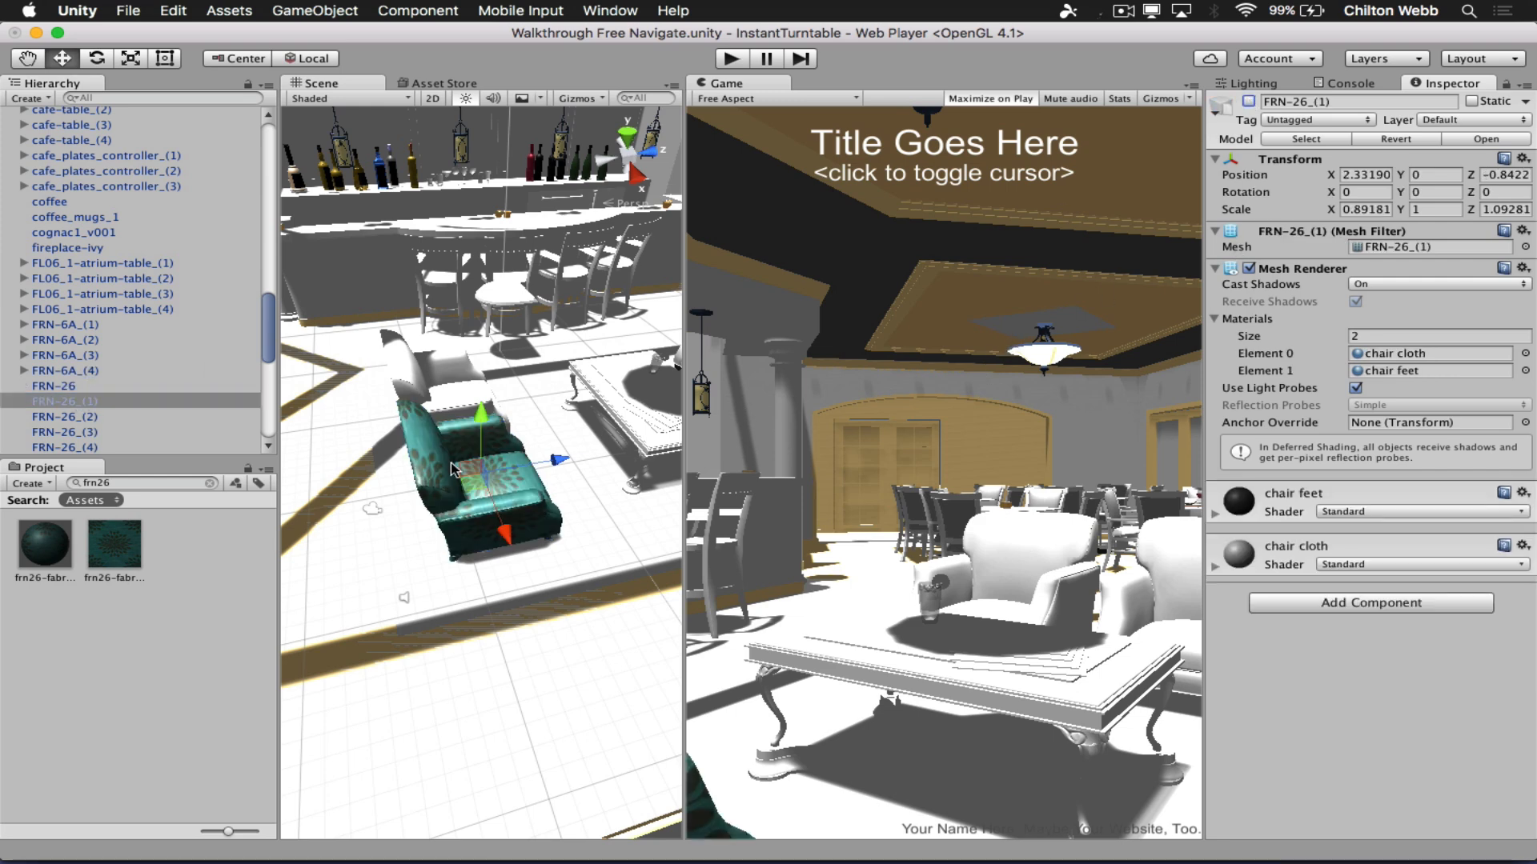
scroll(490, 465, "up", 5)
left_click_drag(525, 457, 2, 421, "alt")
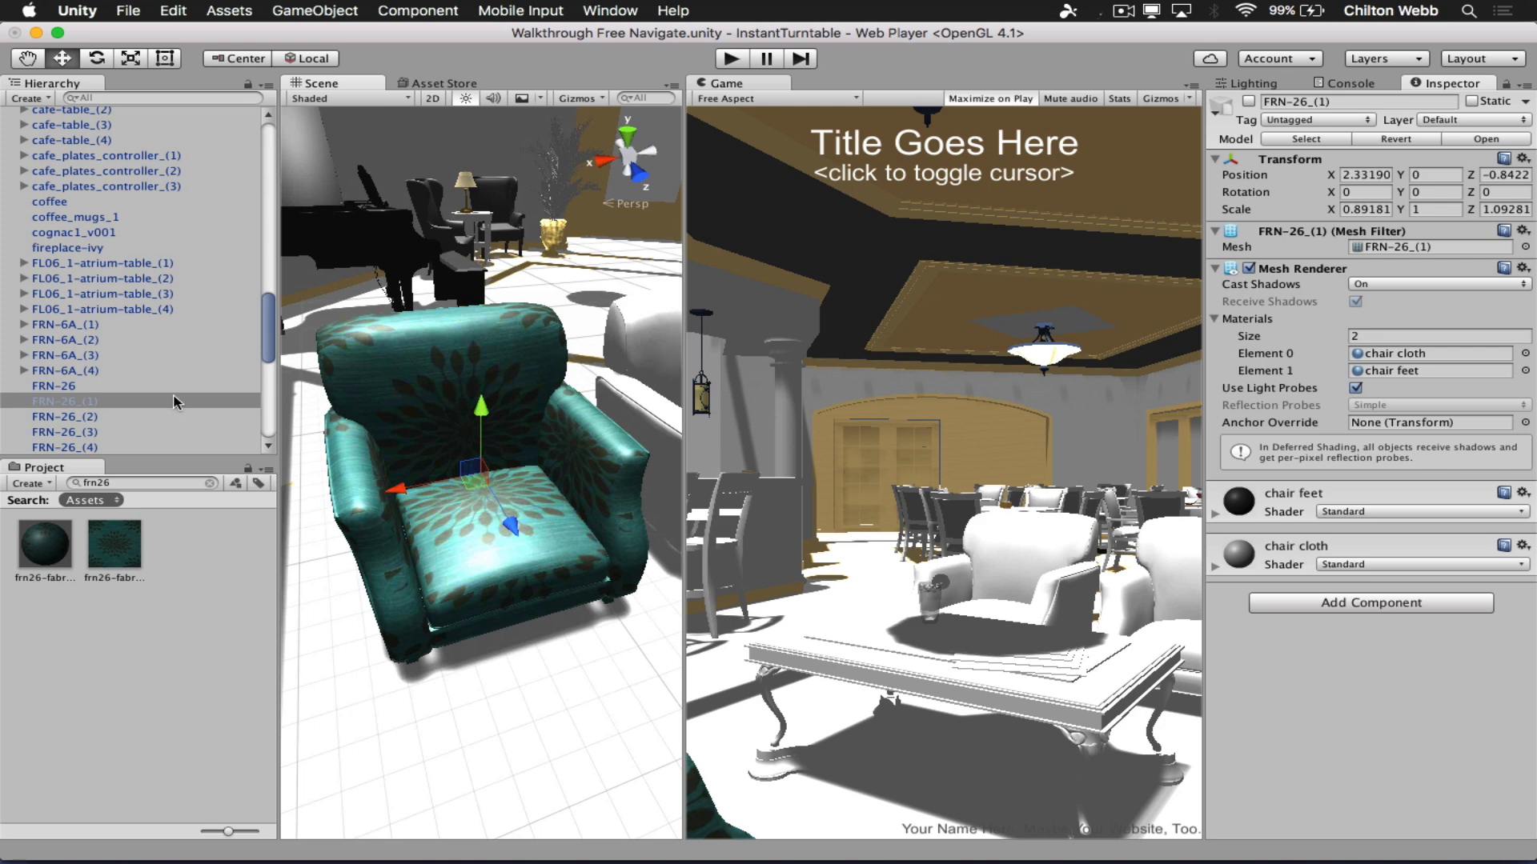
Open the frn26-fabric material settings on the FRN-26 chair and set the main maps tiling to 2 by 2.
left_click(53, 388)
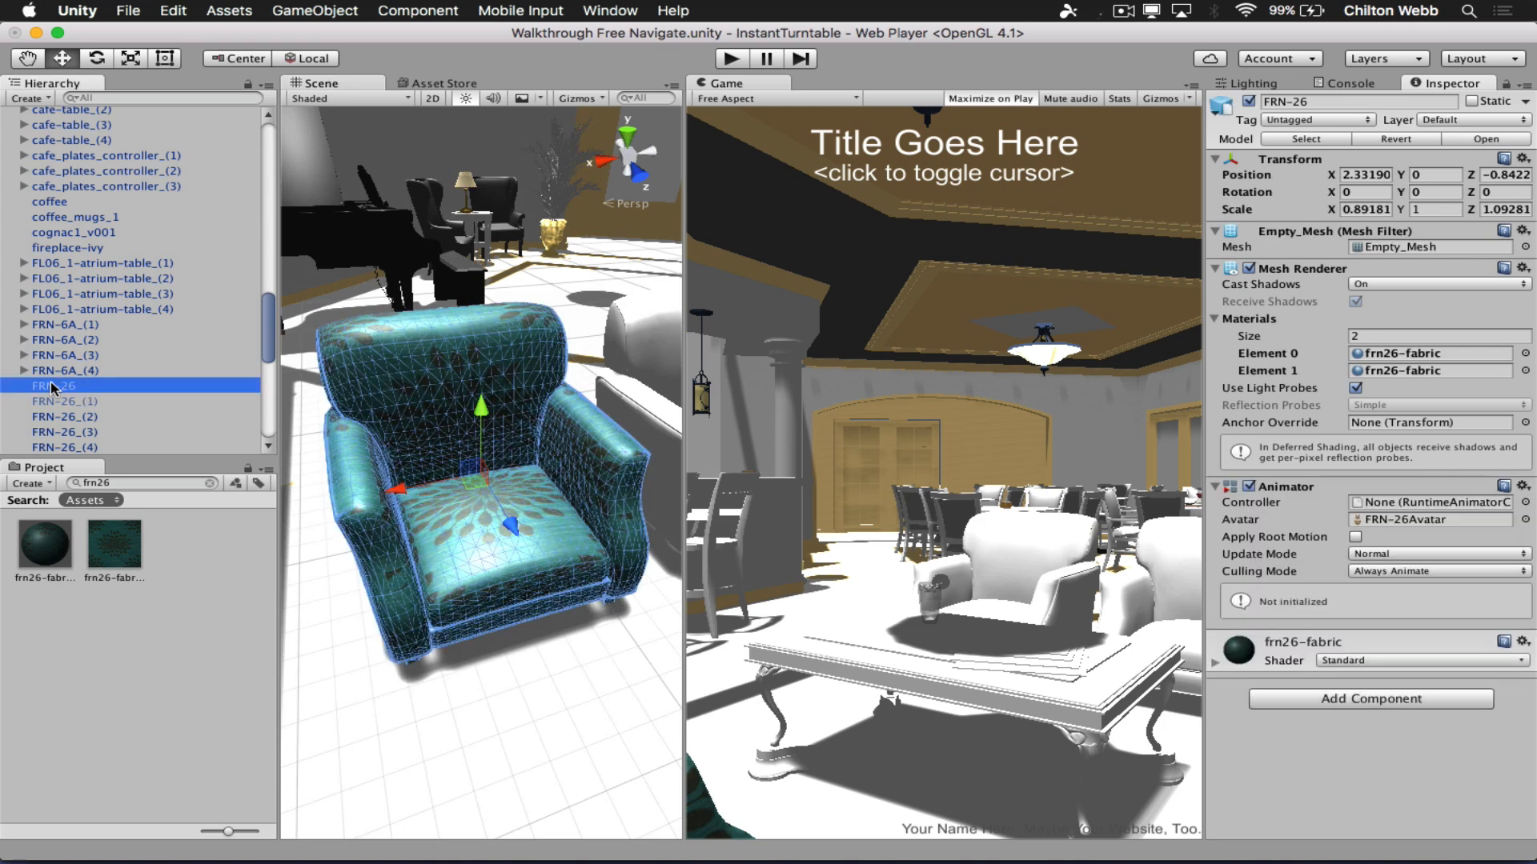
left_click(1305, 641)
scroll(1305, 641, "down", 5)
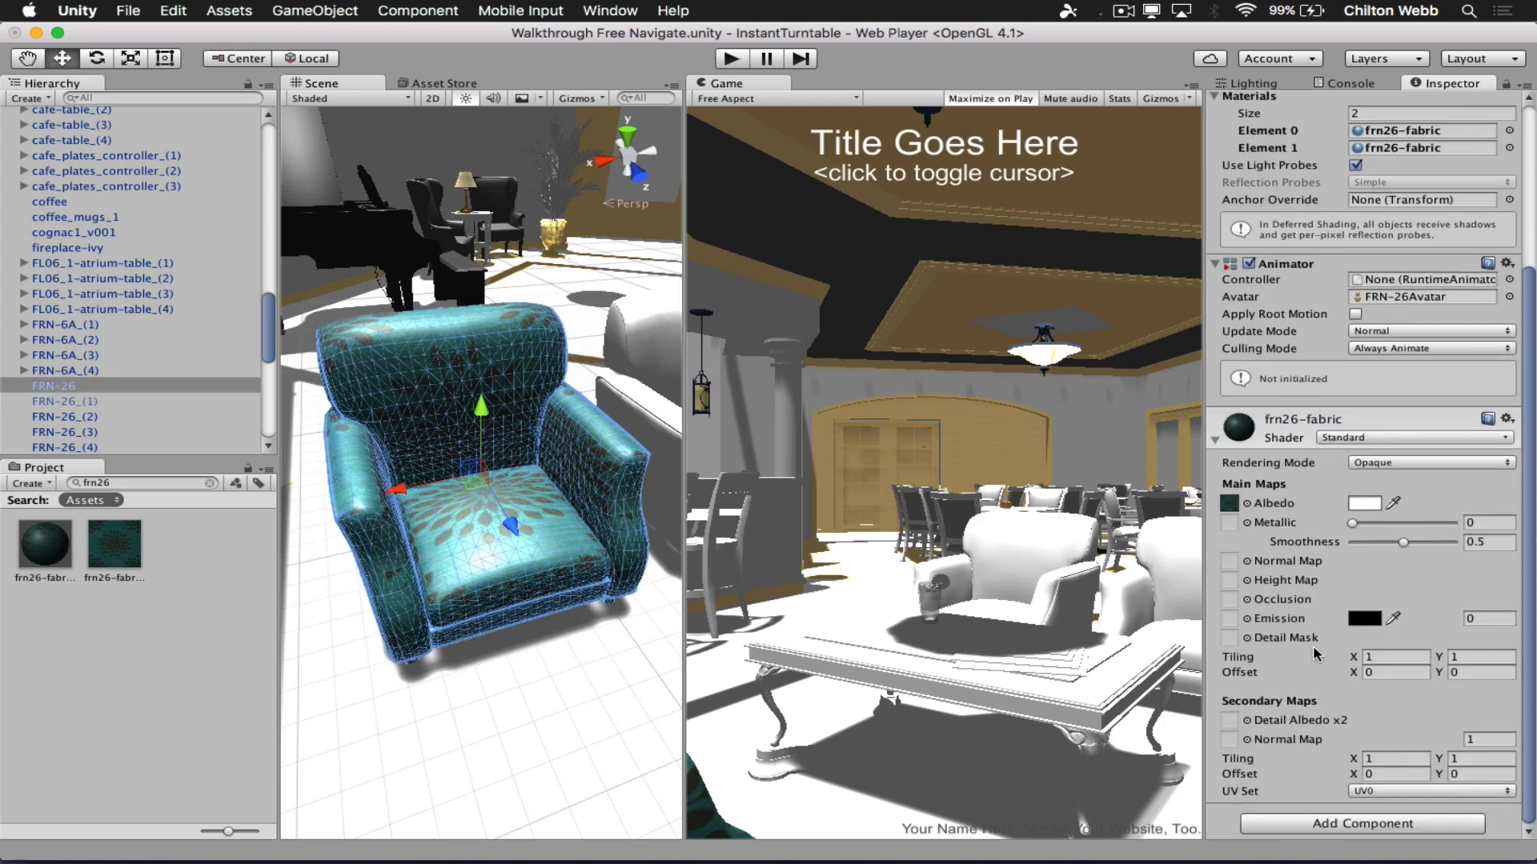
left_click(1391, 654)
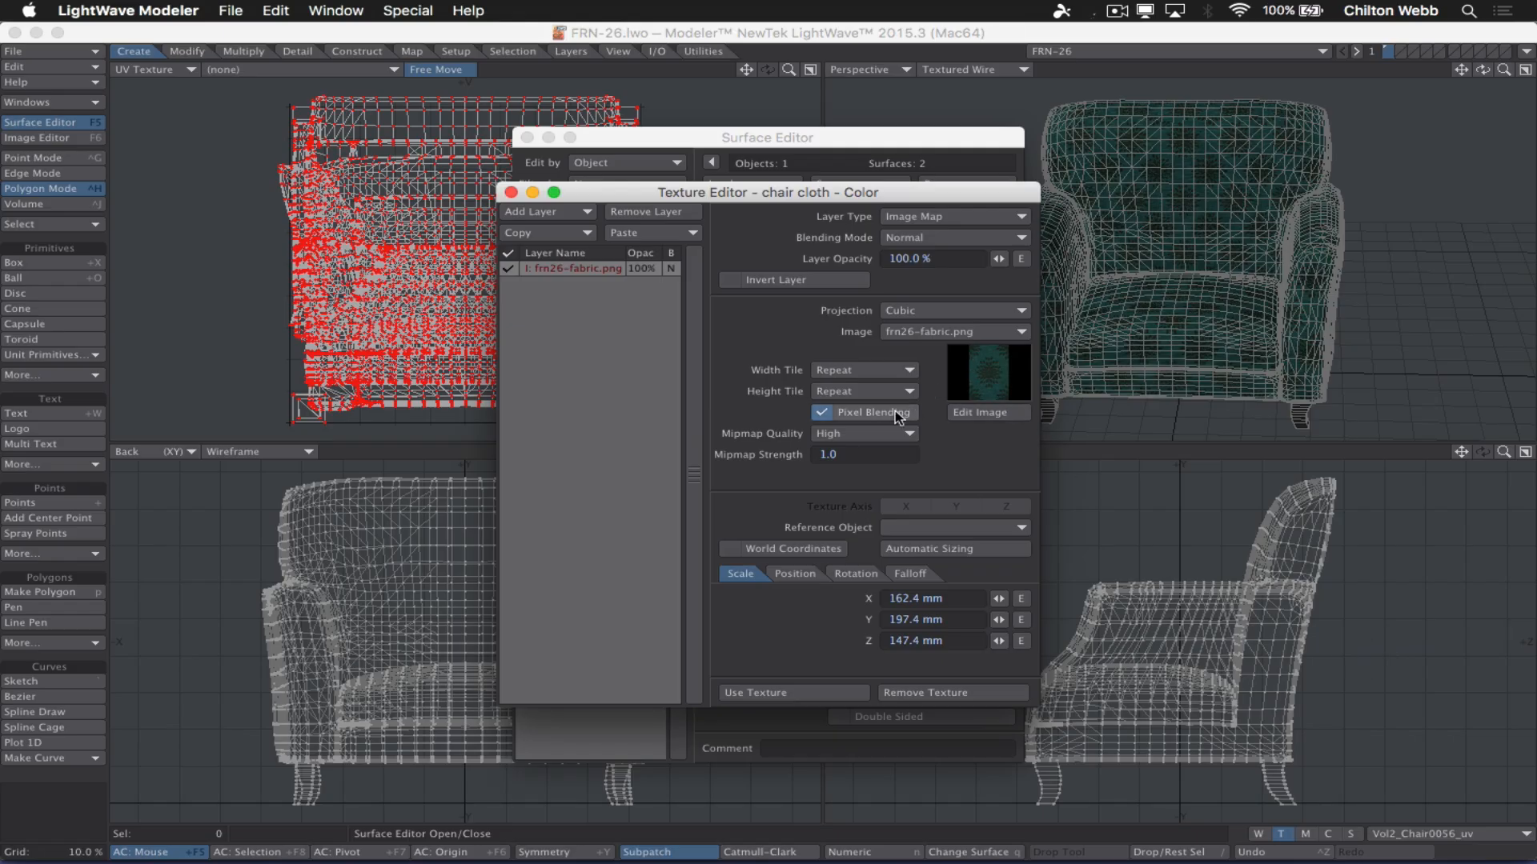
Check the position, rotation and scale of the chair cloth's color texture in LightWave's Texture Editor.
left_click(792, 574)
left_click(855, 574)
left_click(745, 574)
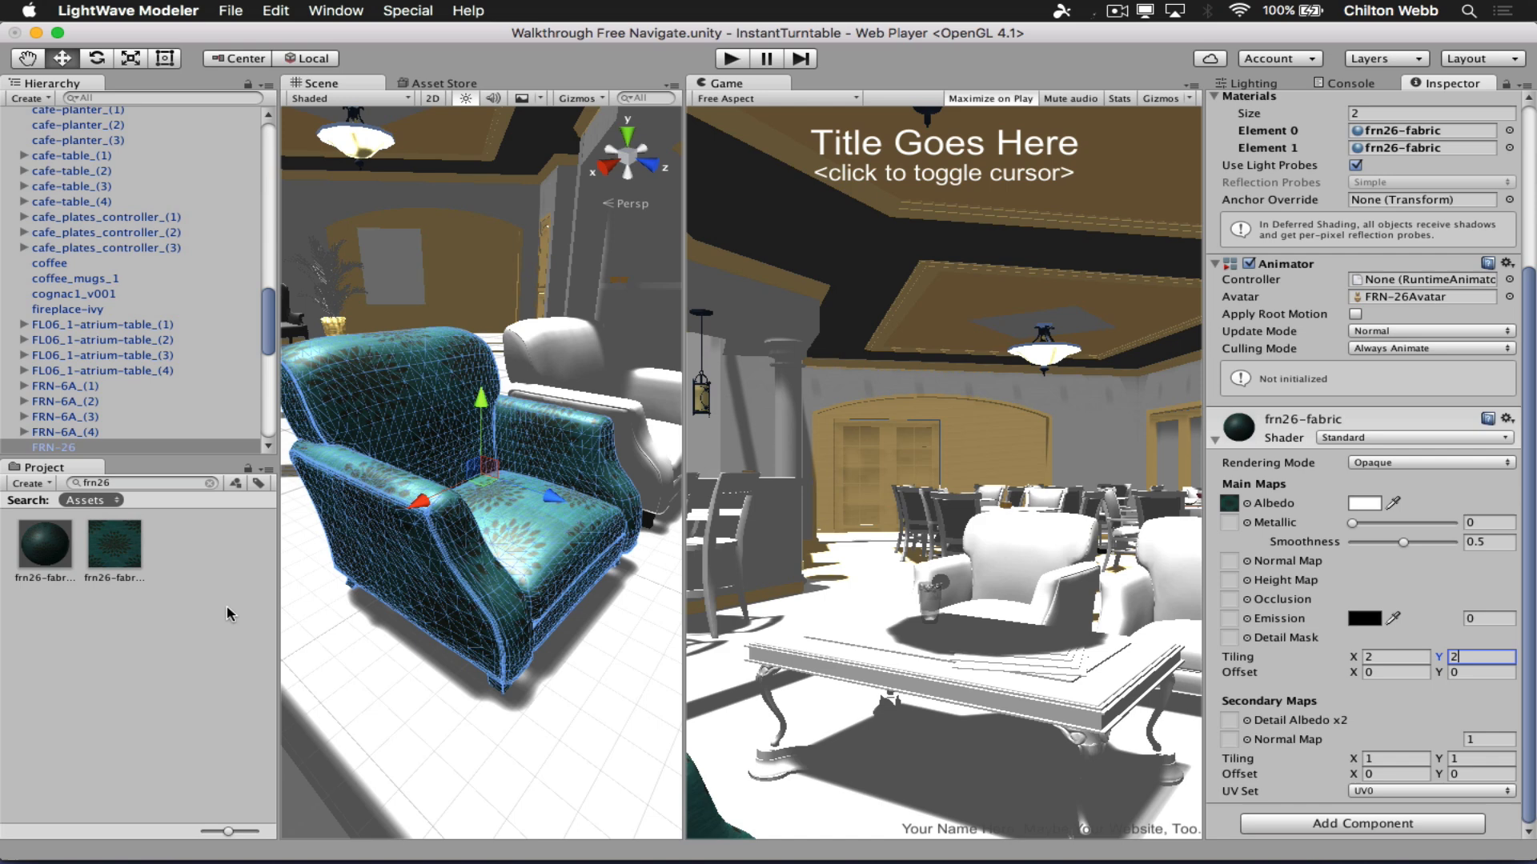
Select the frn26-fabric material in the Unity project and set its main maps tiling to X 4 and Y 4.
left_click(48, 544)
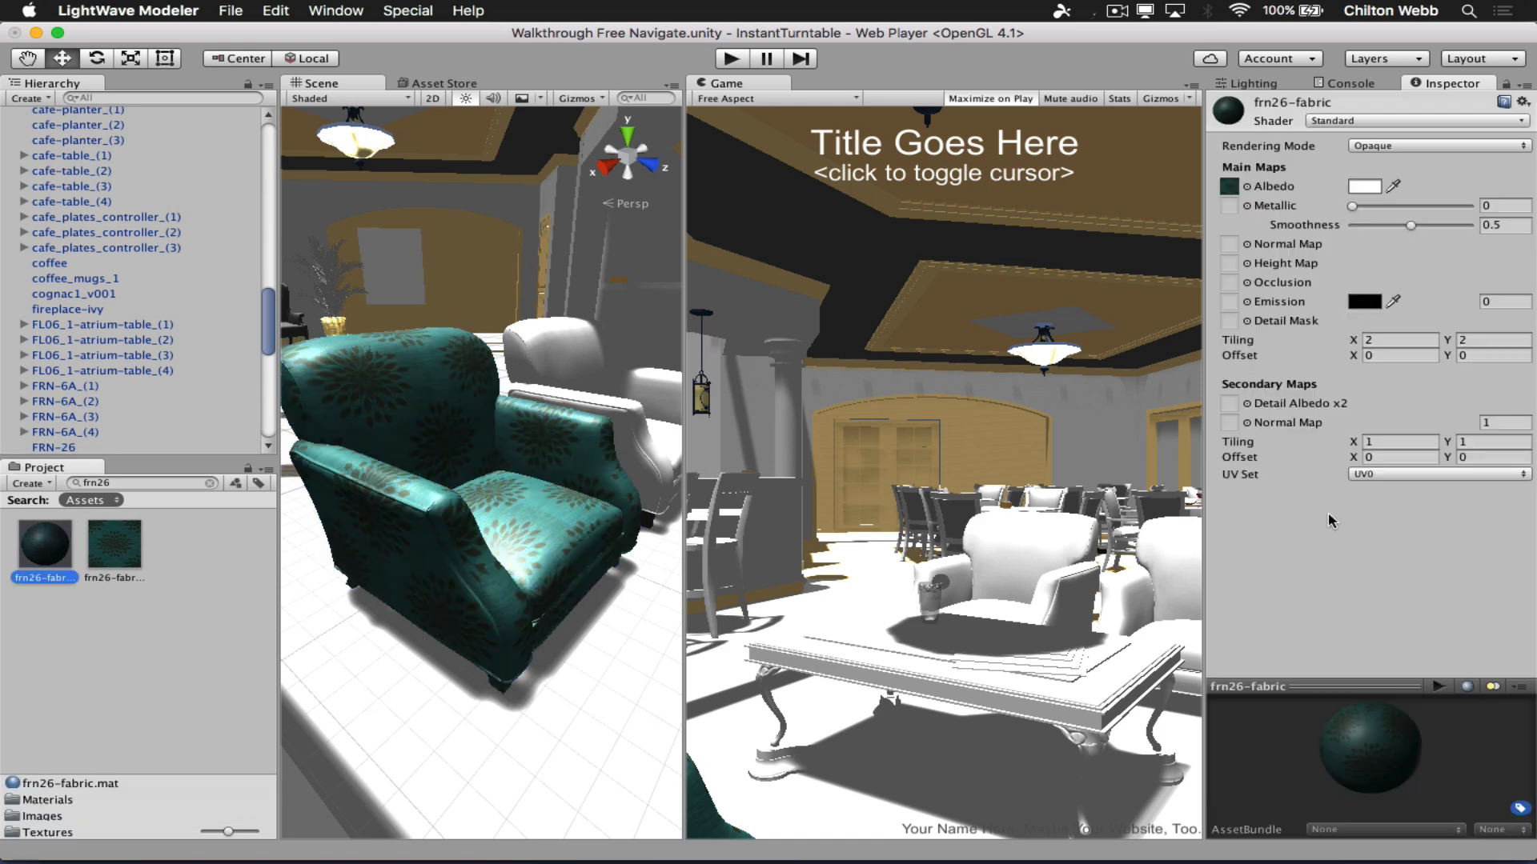
left_click(1411, 340)
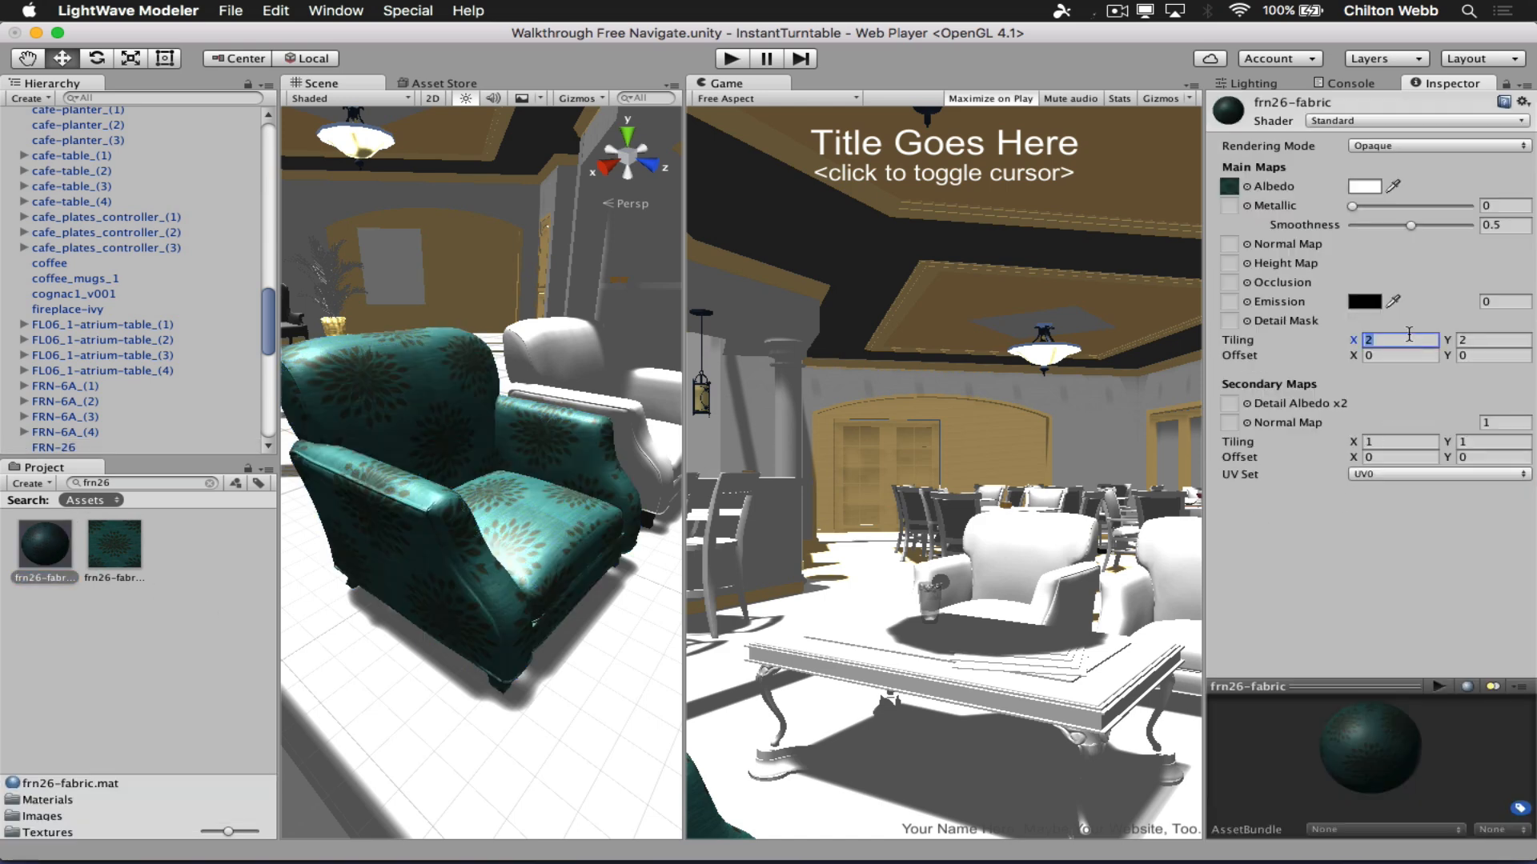
scroll(446, 437, "up", 3)
scroll(446, 437, "down", 3)
type("4")
key("Tab")
type("4")
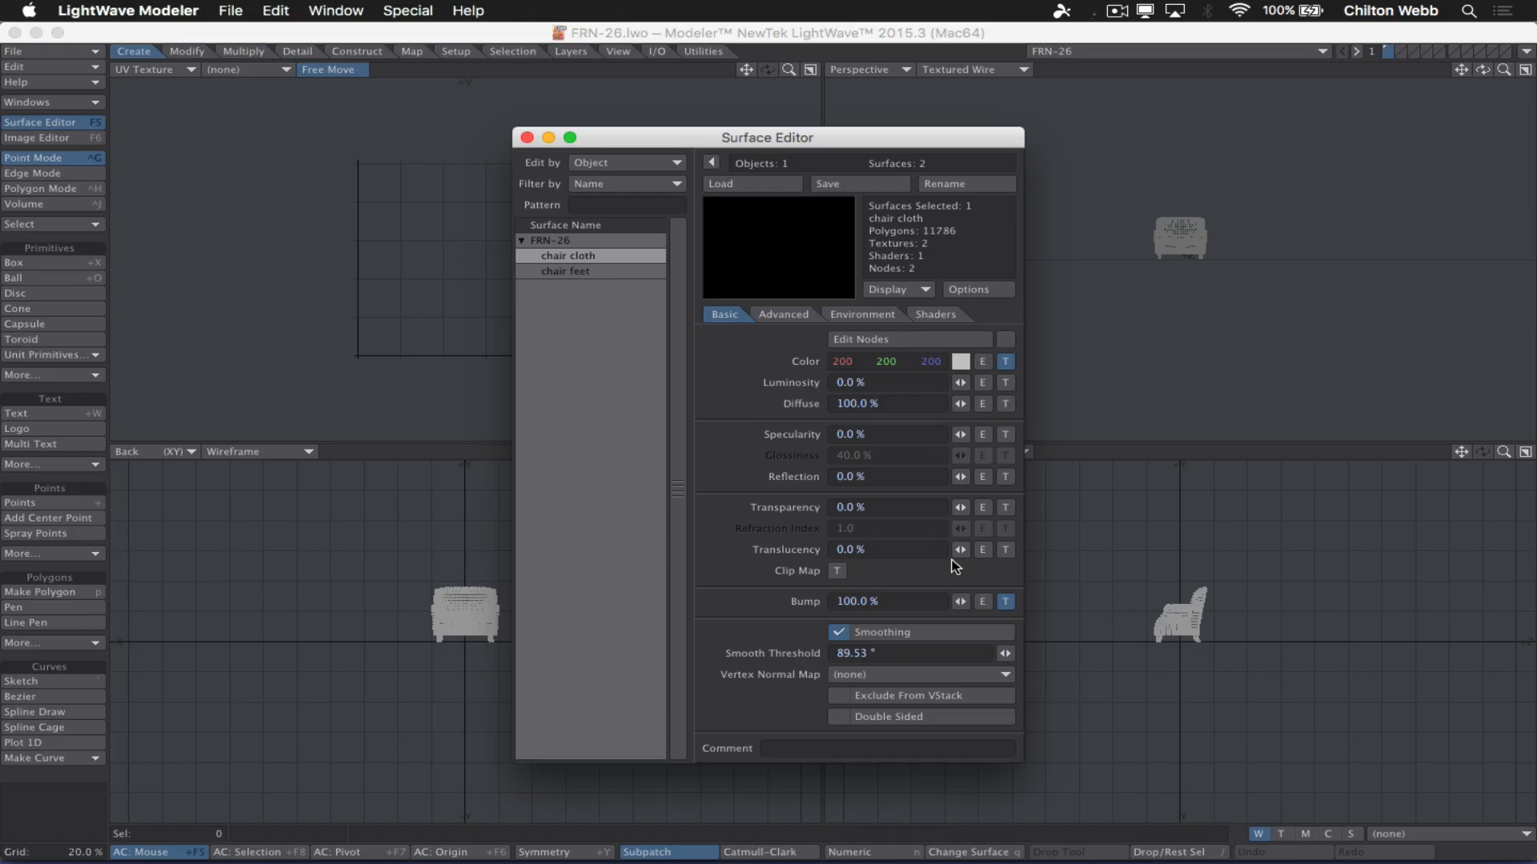
Show the frn26-fabric UV map in LightWave's UV view and set the perspective view to Texture shading.
left_click(527, 136)
left_click(286, 73)
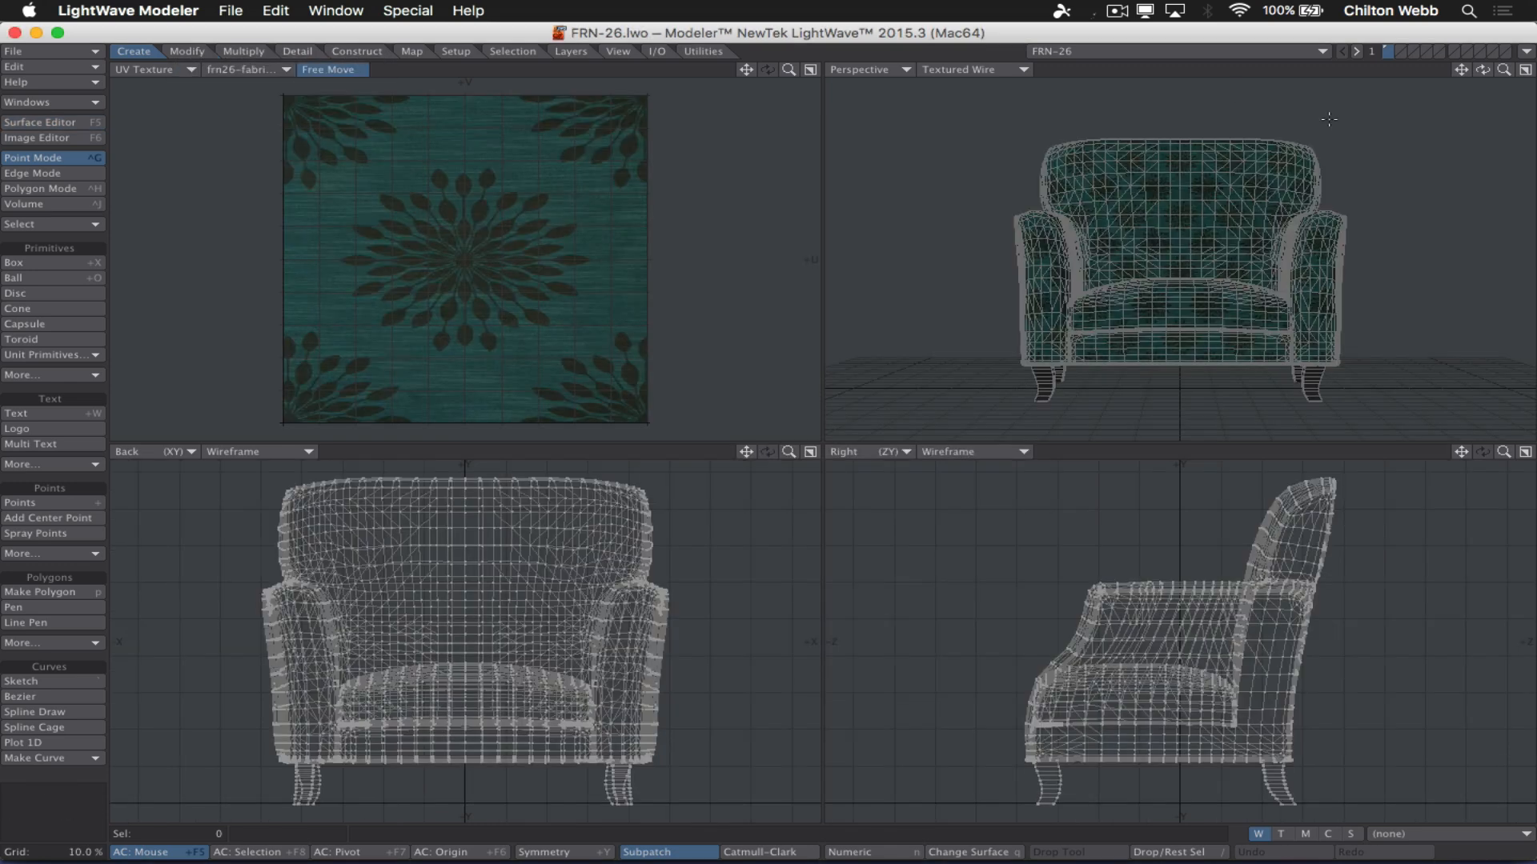
left_click(984, 70)
left_click(1017, 138)
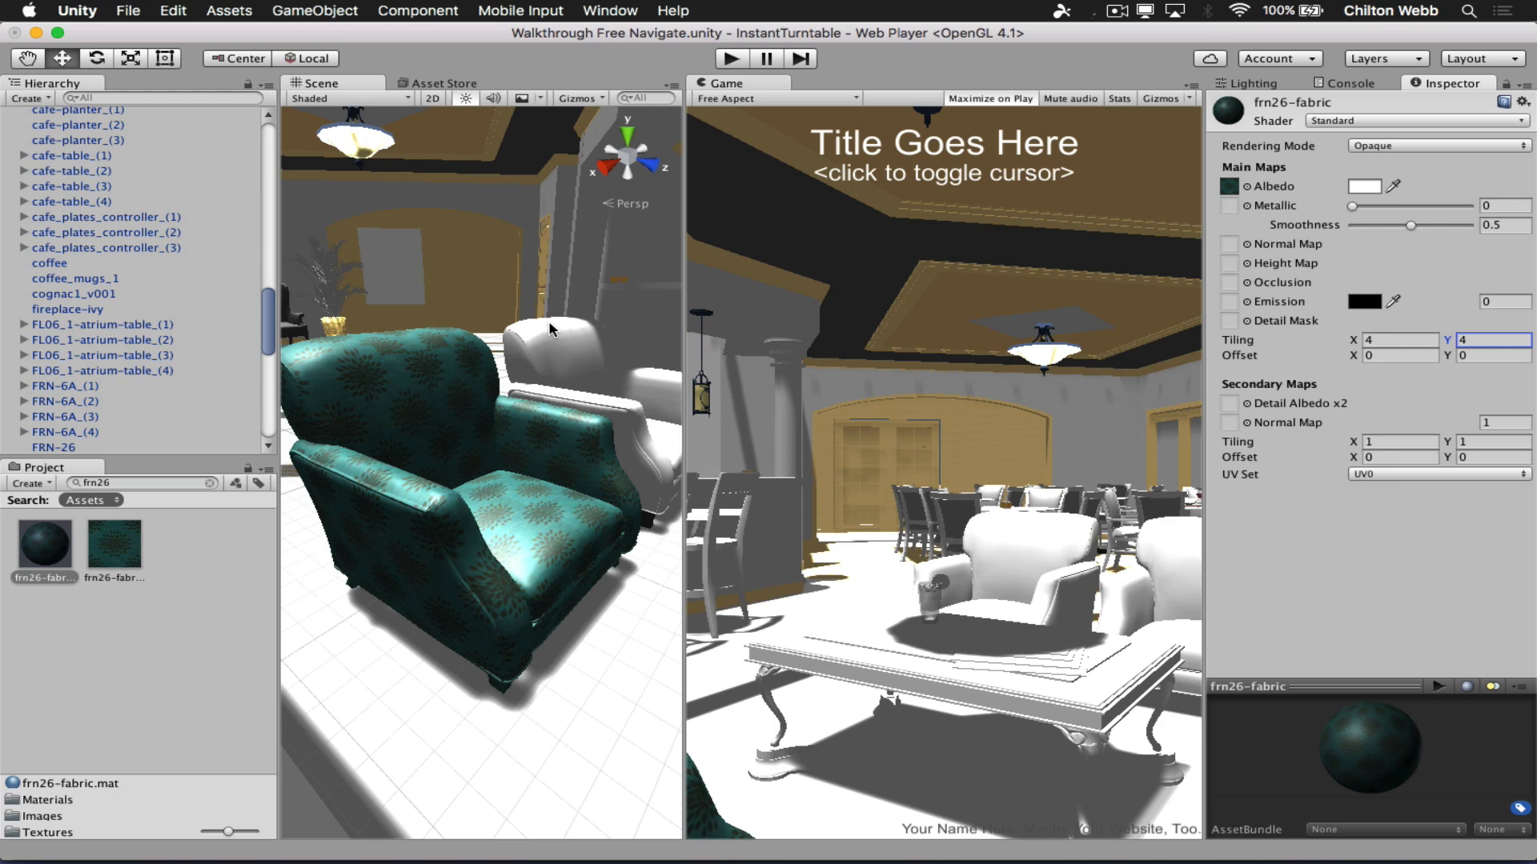
In Unity, set the frn26-fabric main maps tiling to X 6 and Y 6 and compare the pattern with the LightWave chair.
left_click(1393, 340)
type("6")
key("Tab")
type("6")
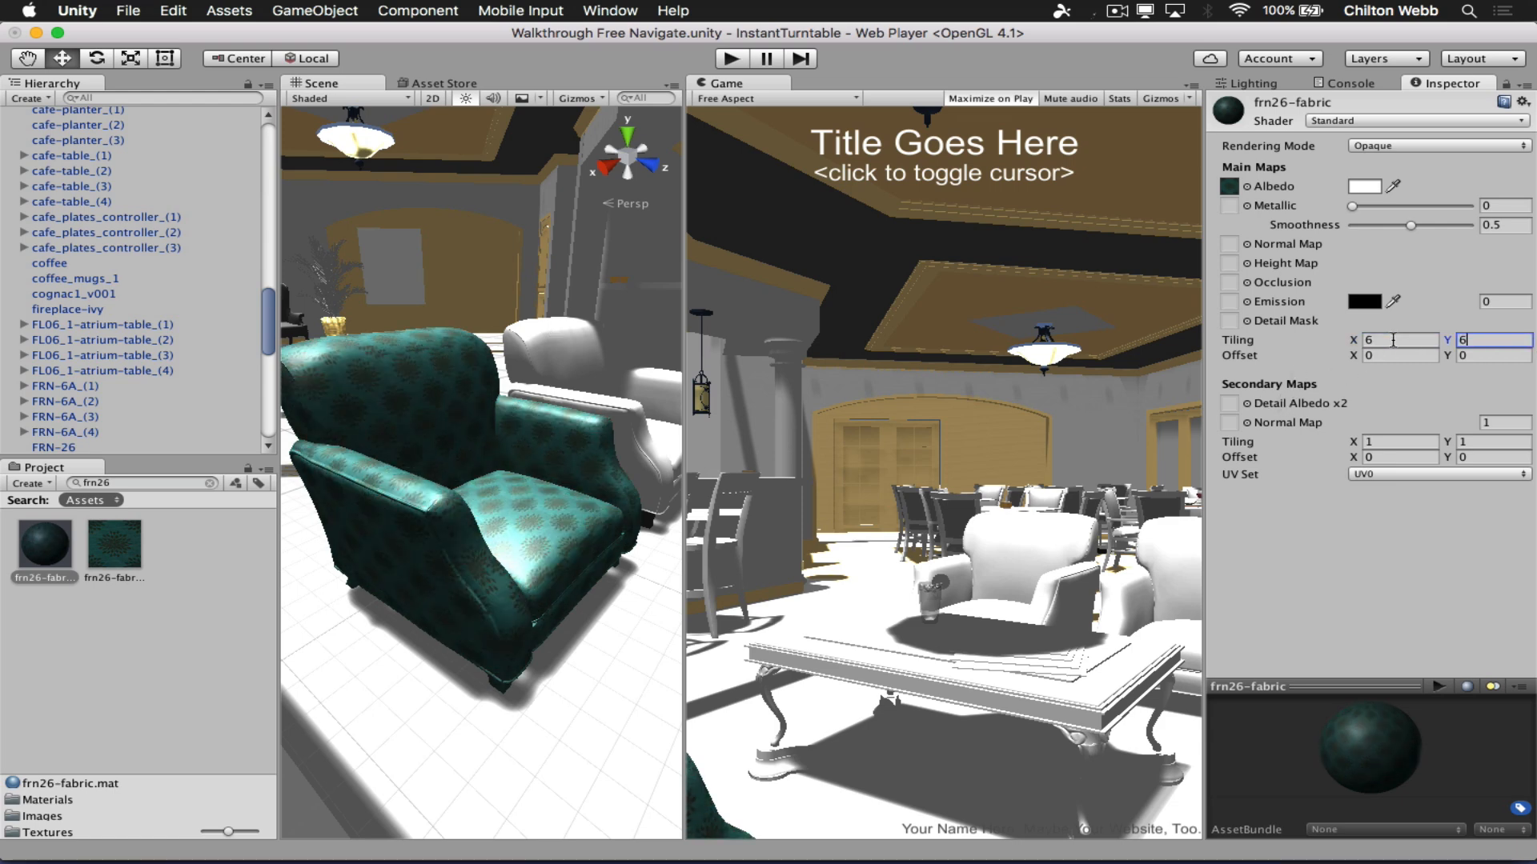
key("super+Tab")
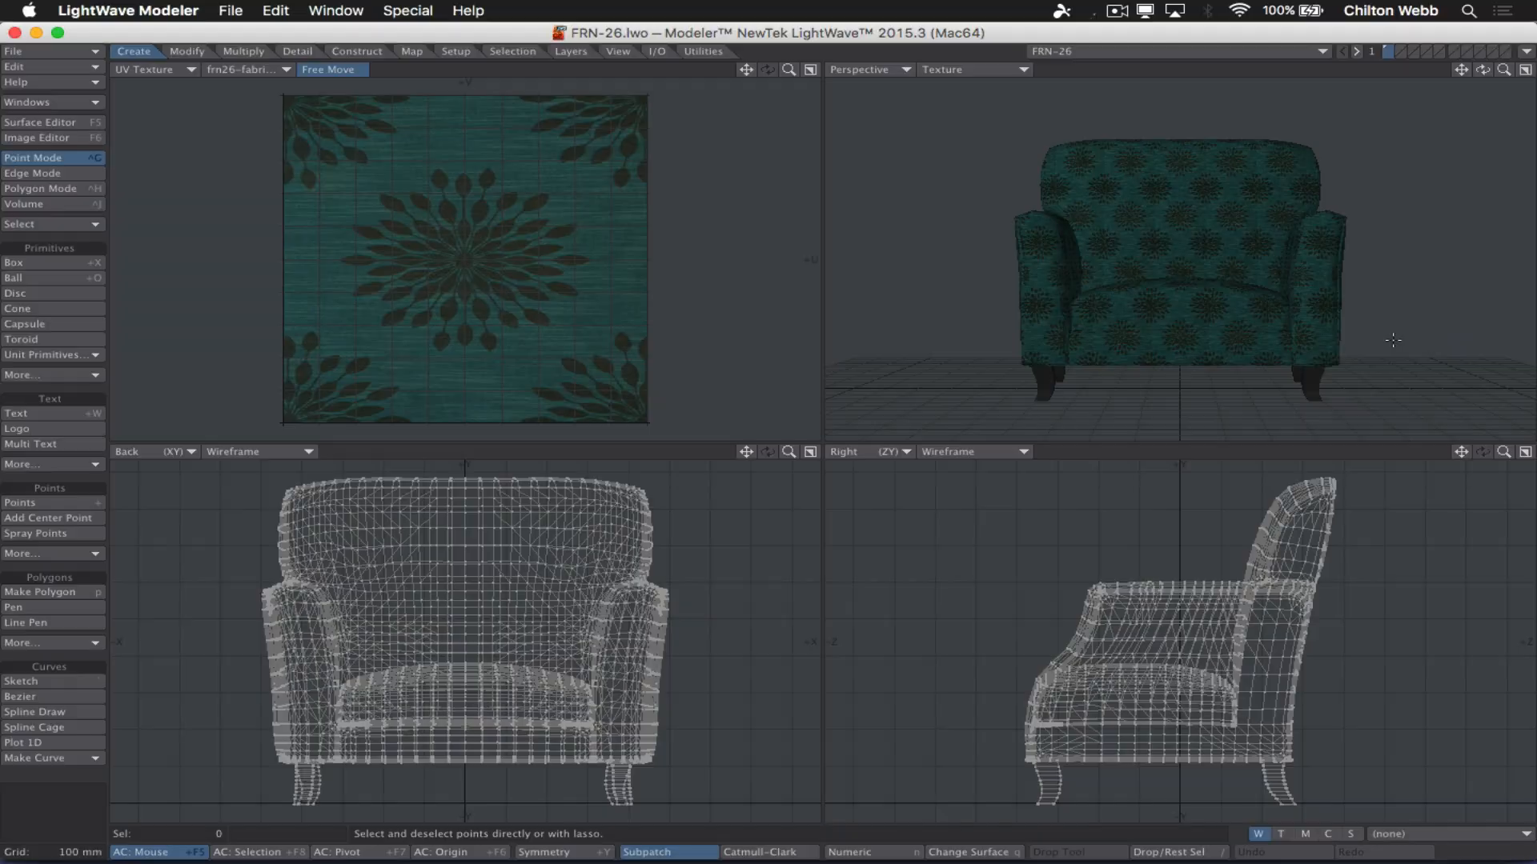
key("super+Tab")
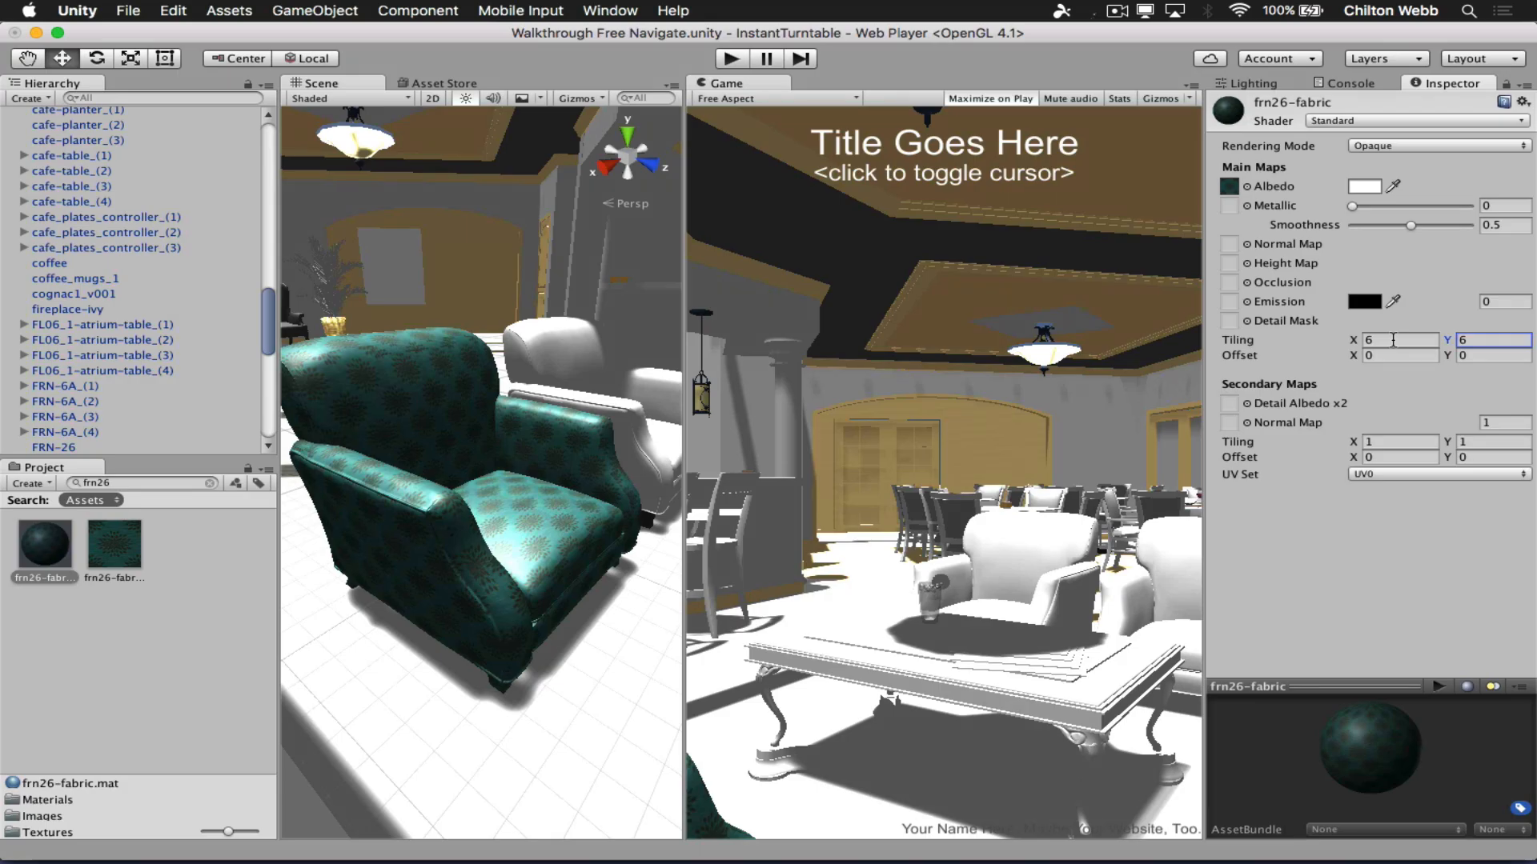
Try main maps tilings of 7 by 7 and 5 by 5 on the frn26-fabric material.
left_click(1394, 340)
type("7")
key("Tab")
type("7")
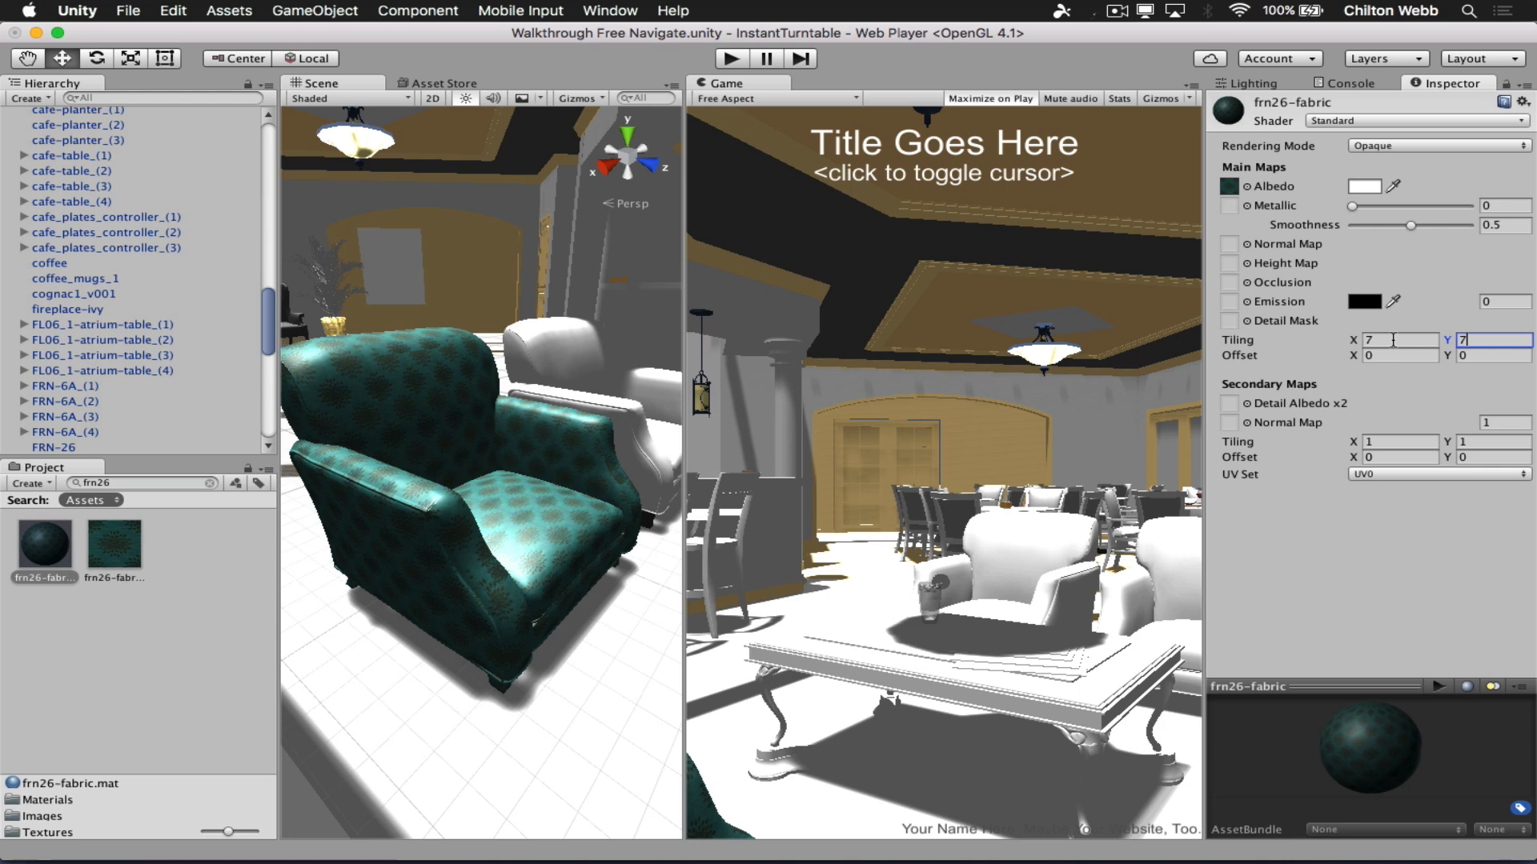
left_click(1393, 340)
type("5")
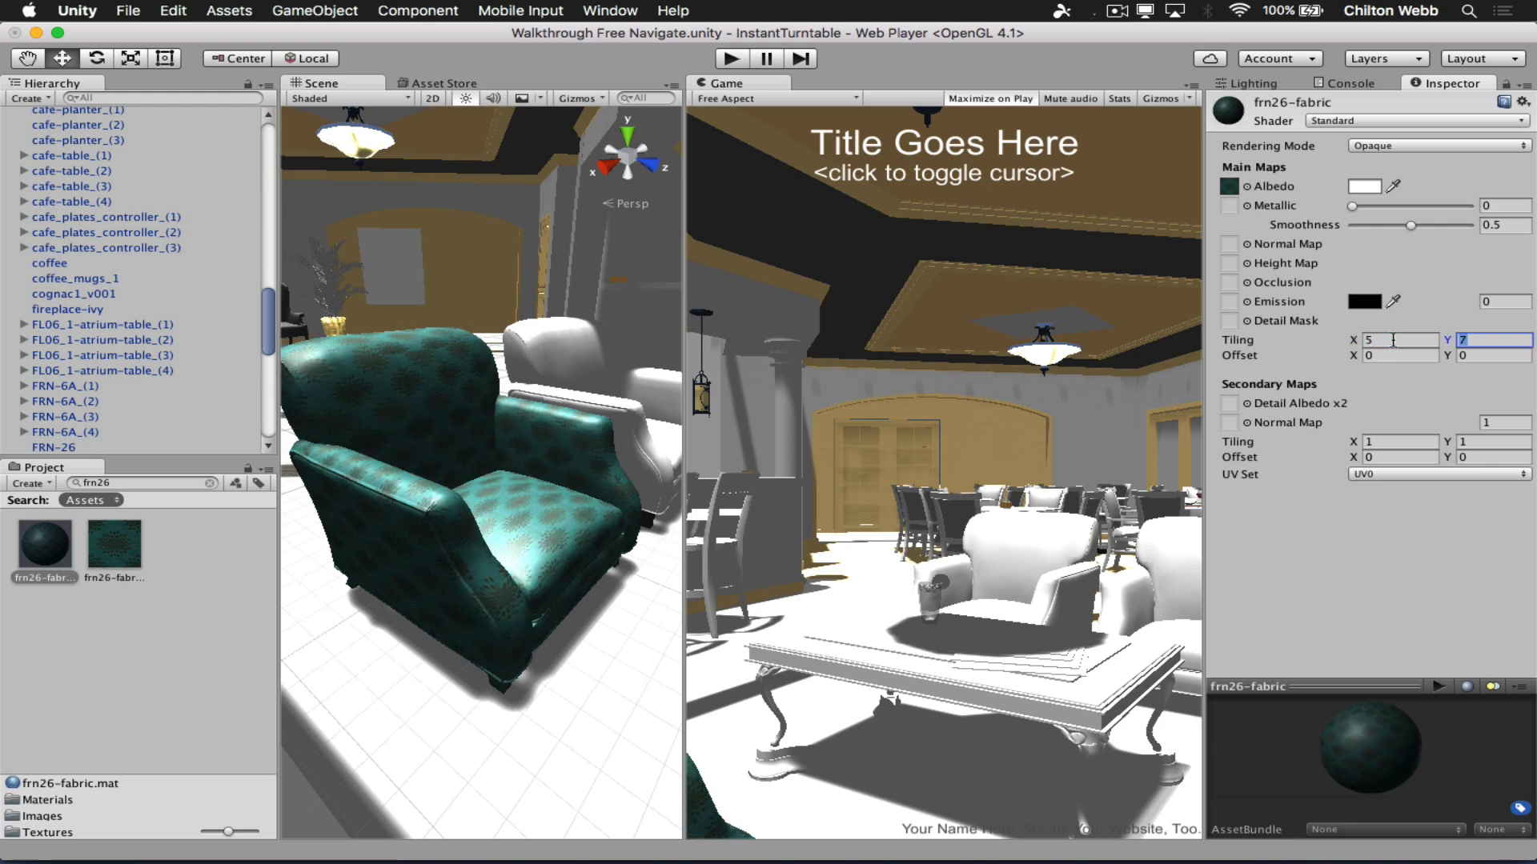
key("Tab")
type("5")
Set the main maps tiling of the frn26-fabric material to X 6.5 and Y 6.5.
left_click(1393, 341)
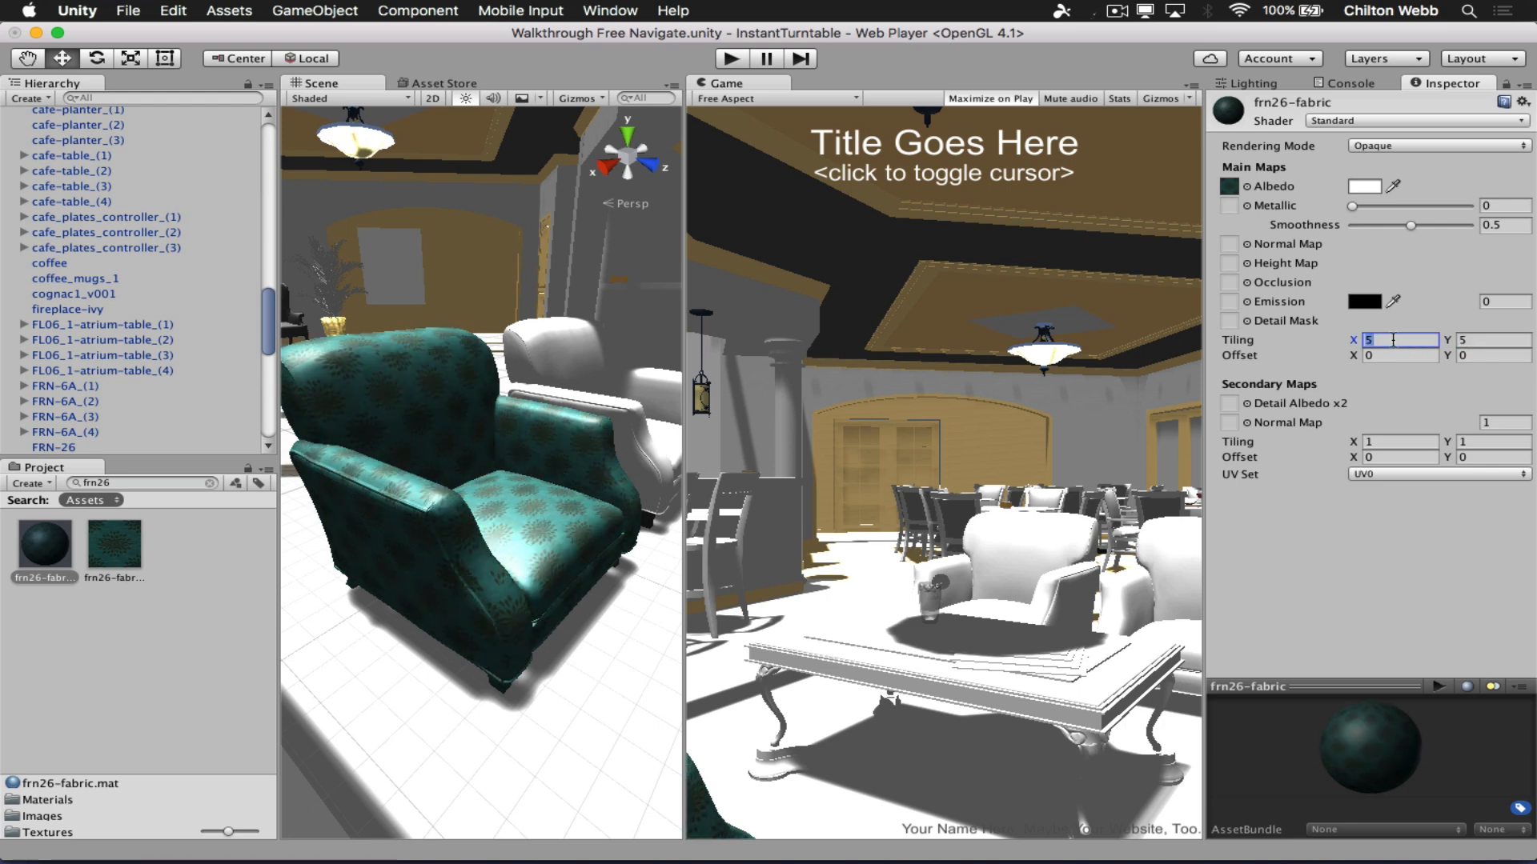
type("6.")
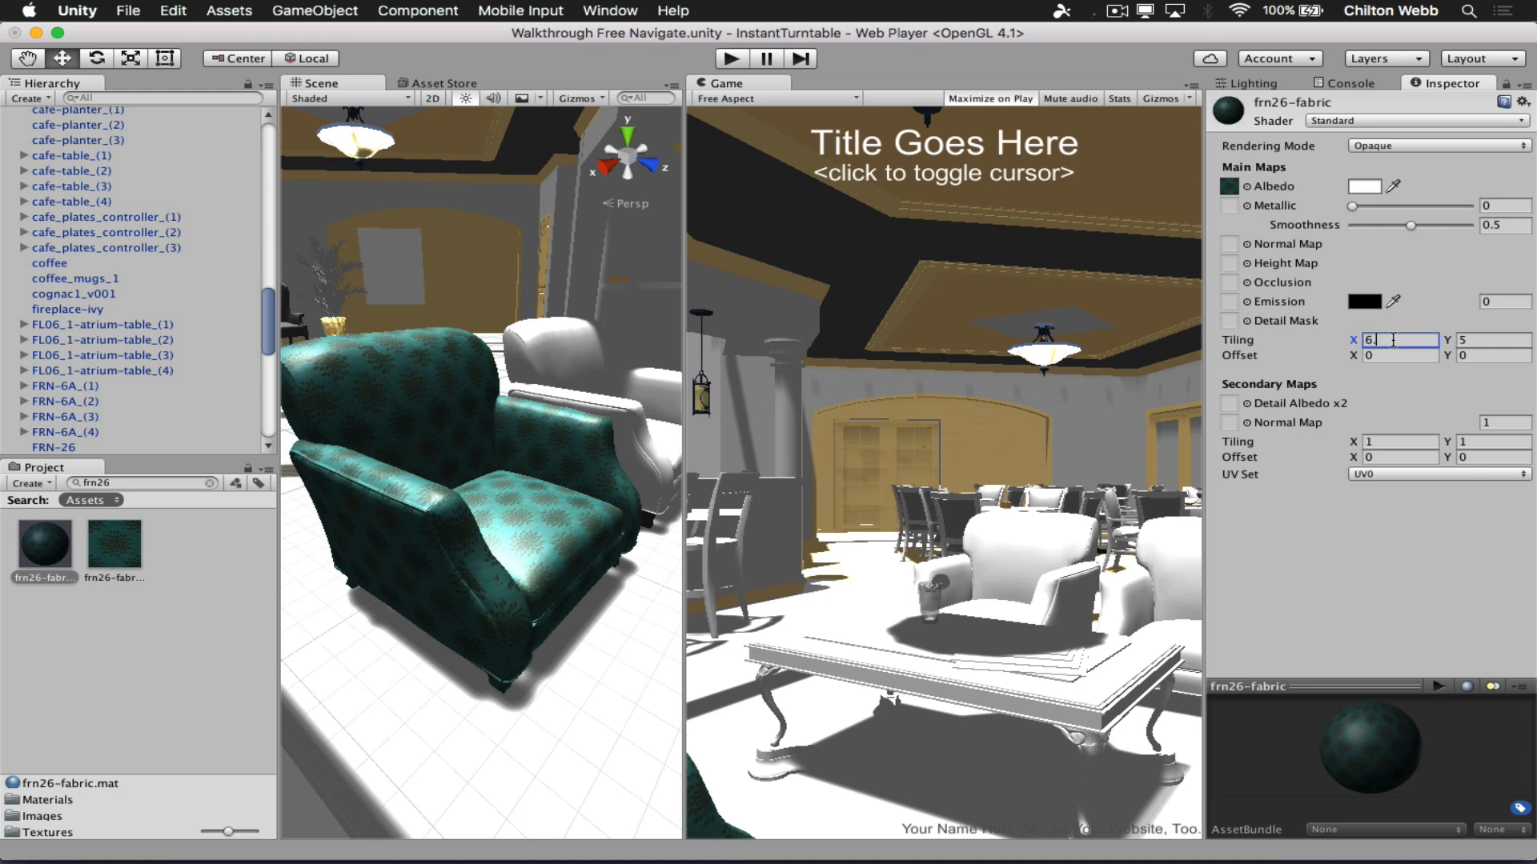
type("5")
key("Tab")
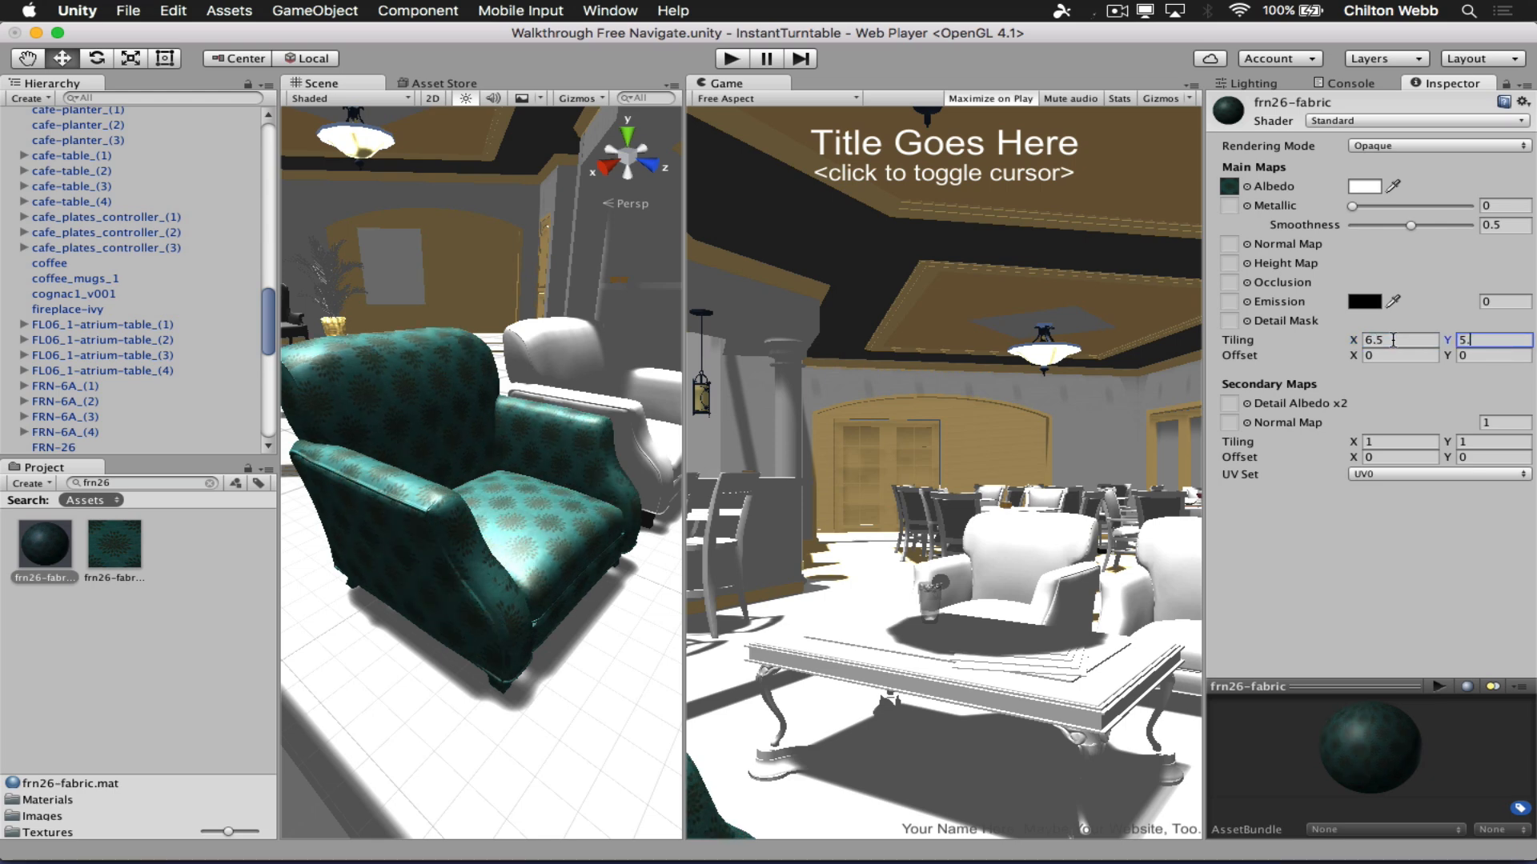
type("6.5")
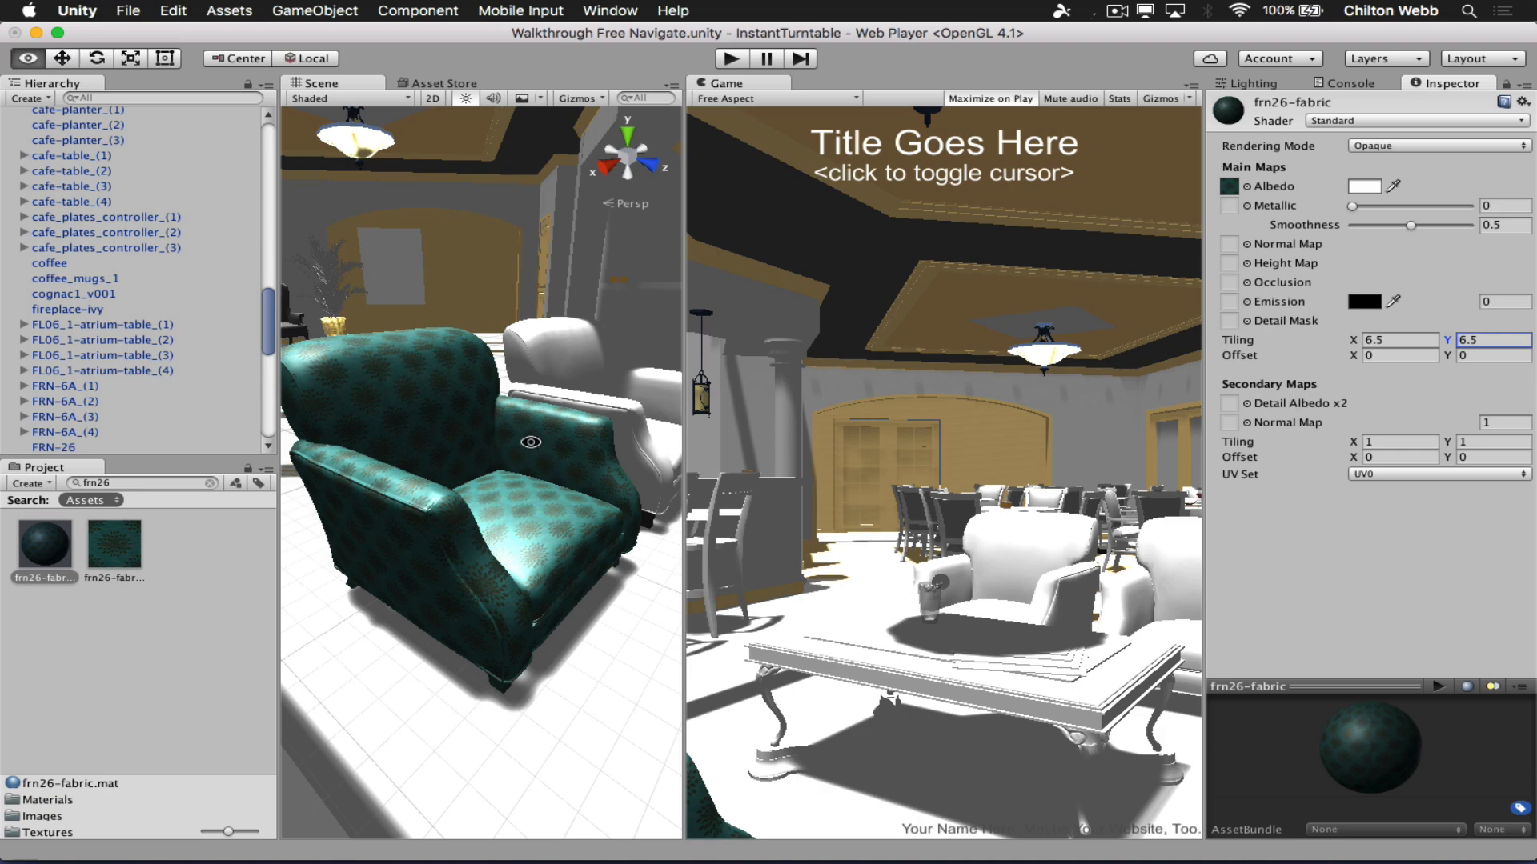
Examine the fabric pattern on the FRN-26 chair's seat and backrest up close and compare it with the LightWave model.
left_click_drag(528, 442, 464, 492, "alt")
left_click(464, 492, "super")
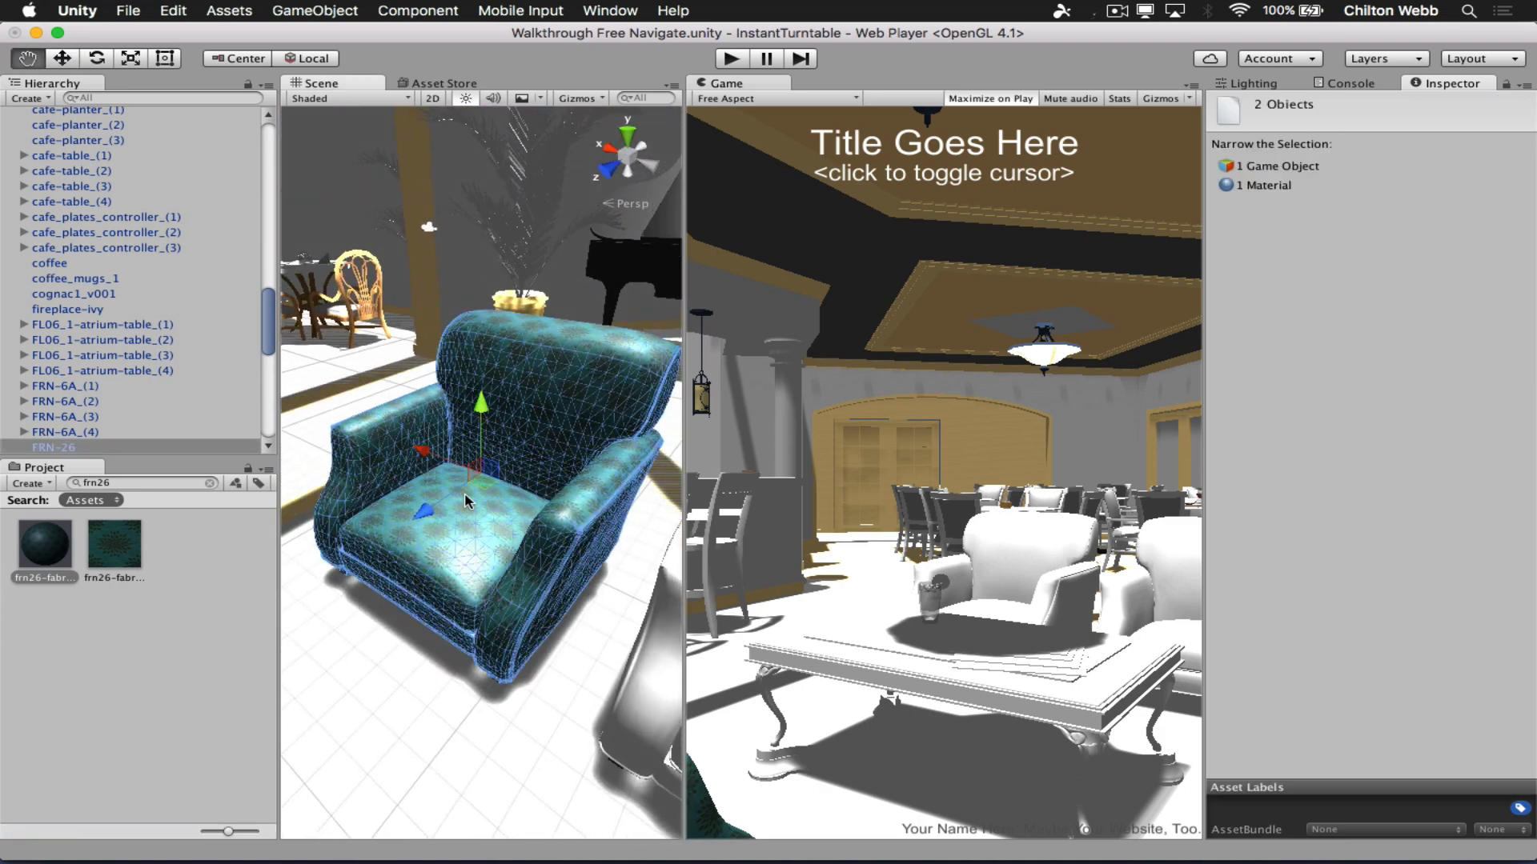
left_click_drag(522, 439, 492, 545, "alt+super")
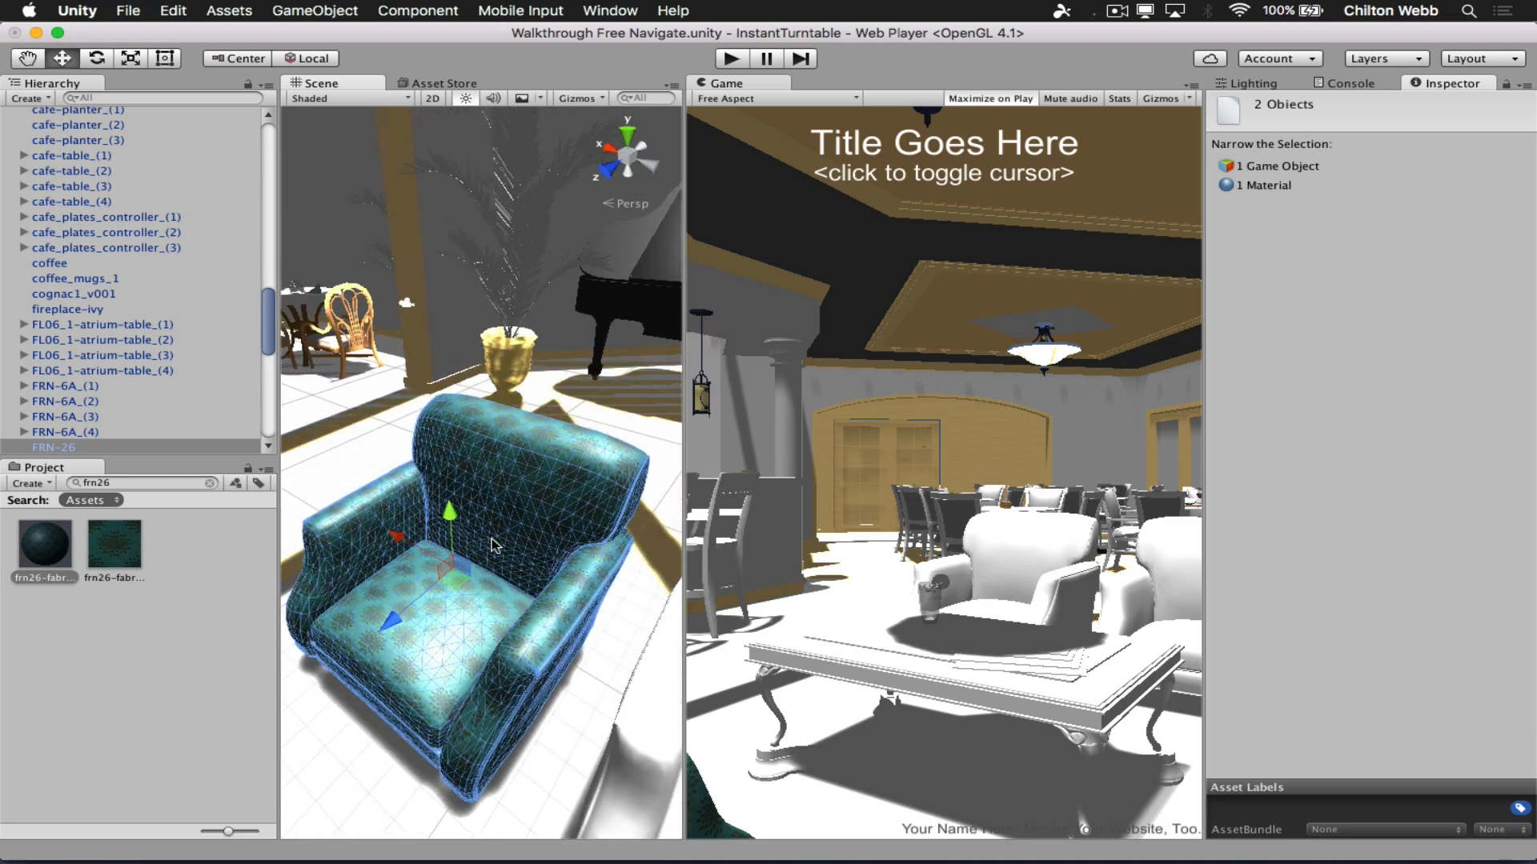
scroll(496, 546, "up", 10)
scroll(496, 546, "down", 10)
left_click_drag(530, 468, 490, 494, "alt+super")
left_click(458, 346)
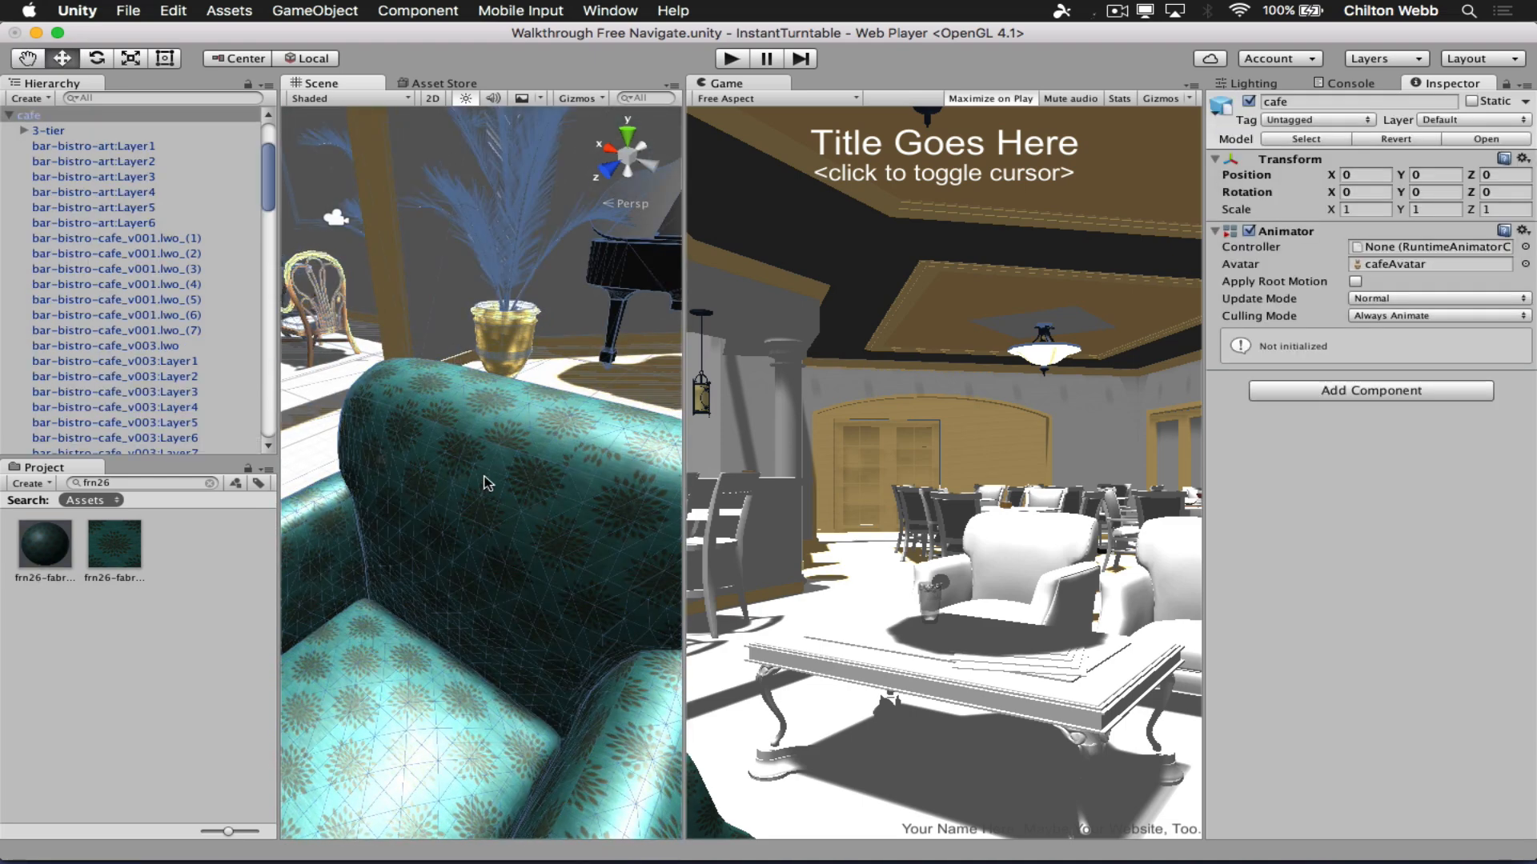
left_click(486, 504)
left_click_drag(481, 577, 707, 569, "alt")
left_click(45, 548)
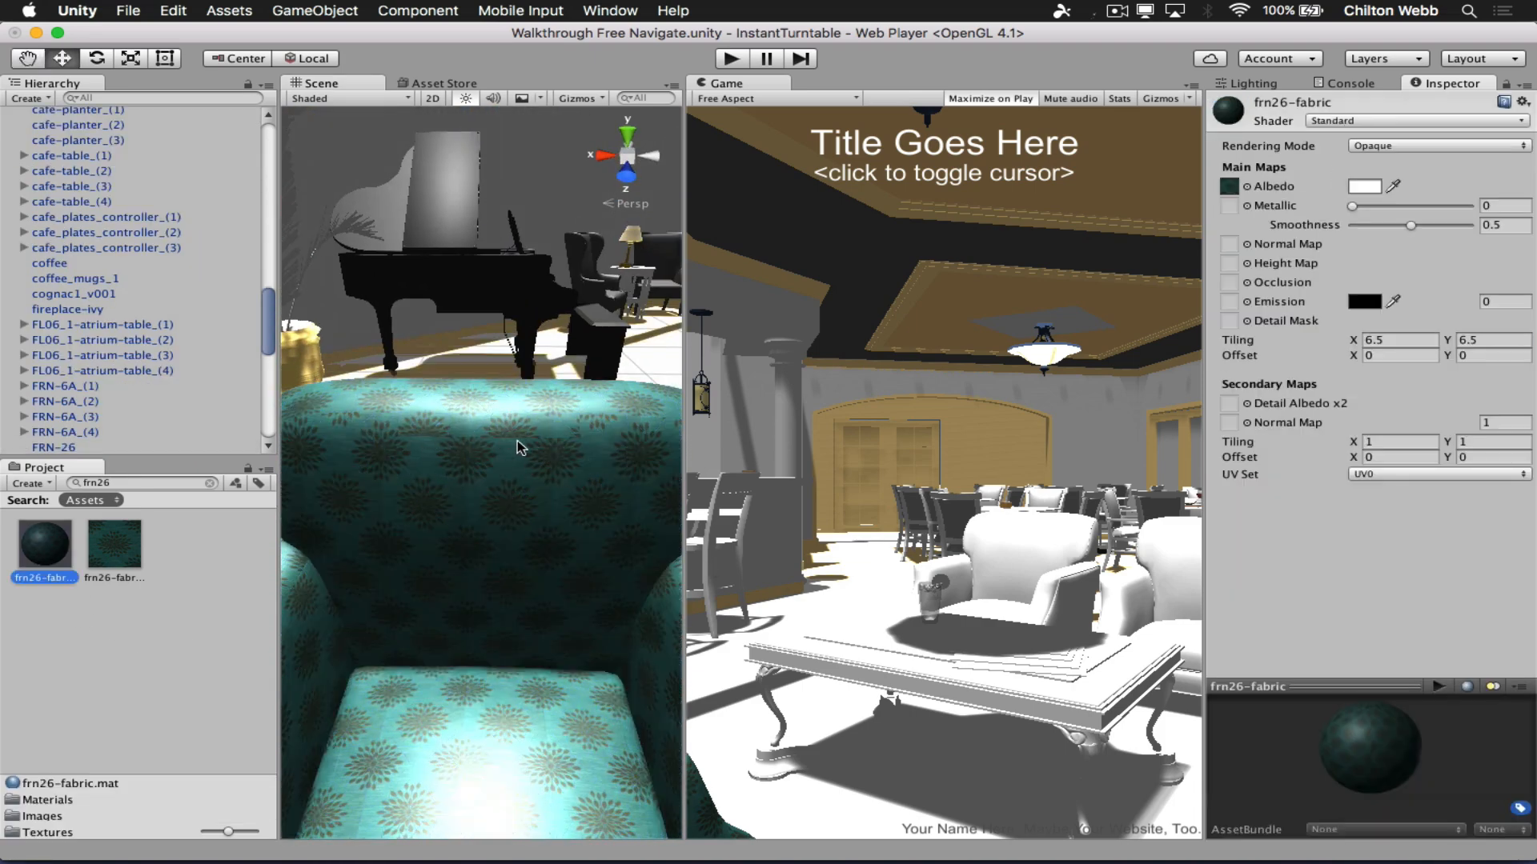
key("super+Tab")
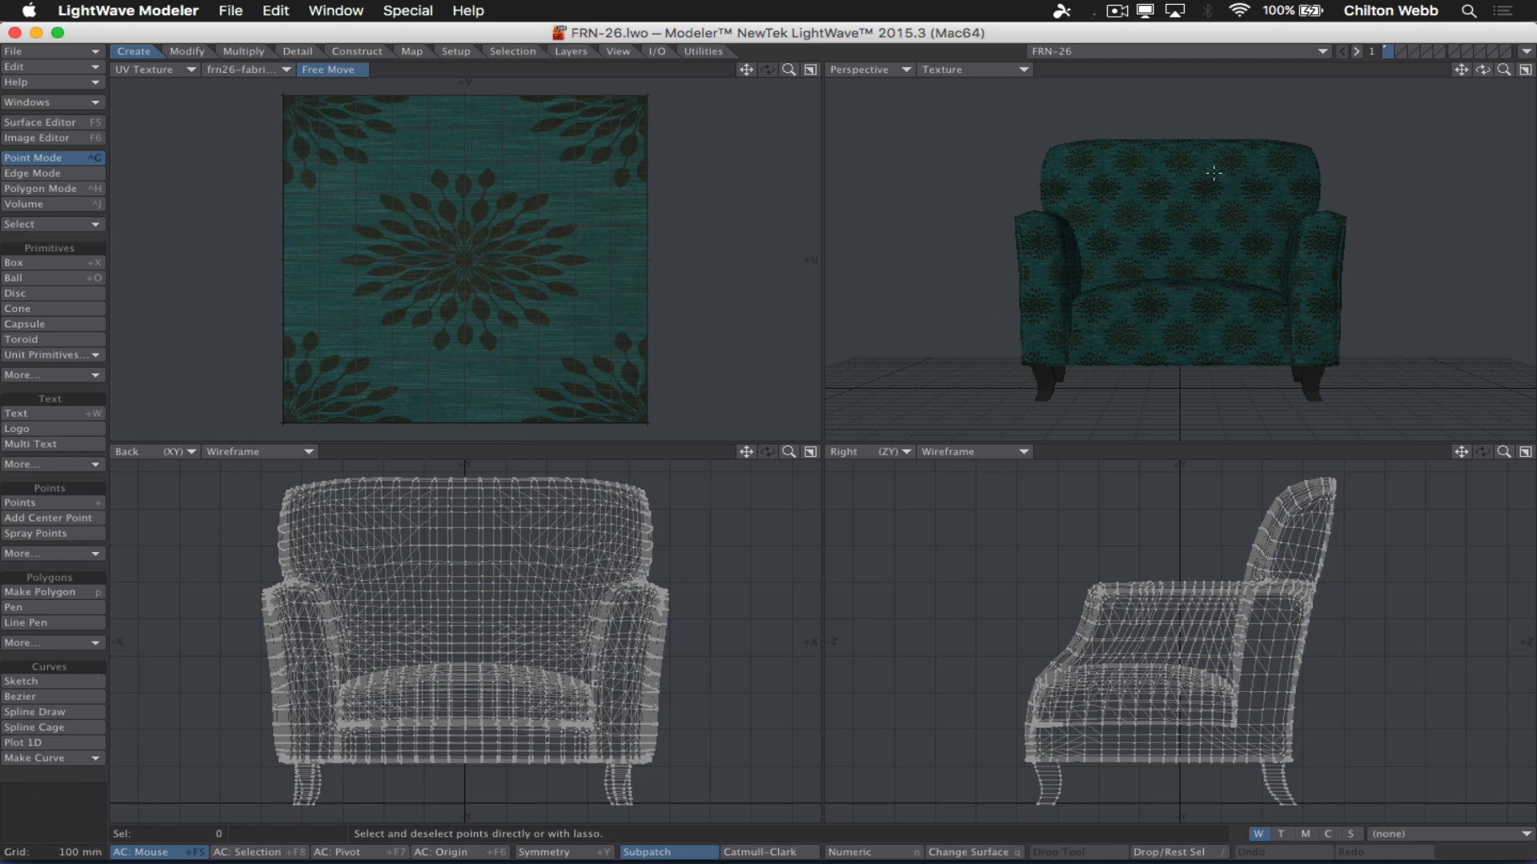
key("super+Tab")
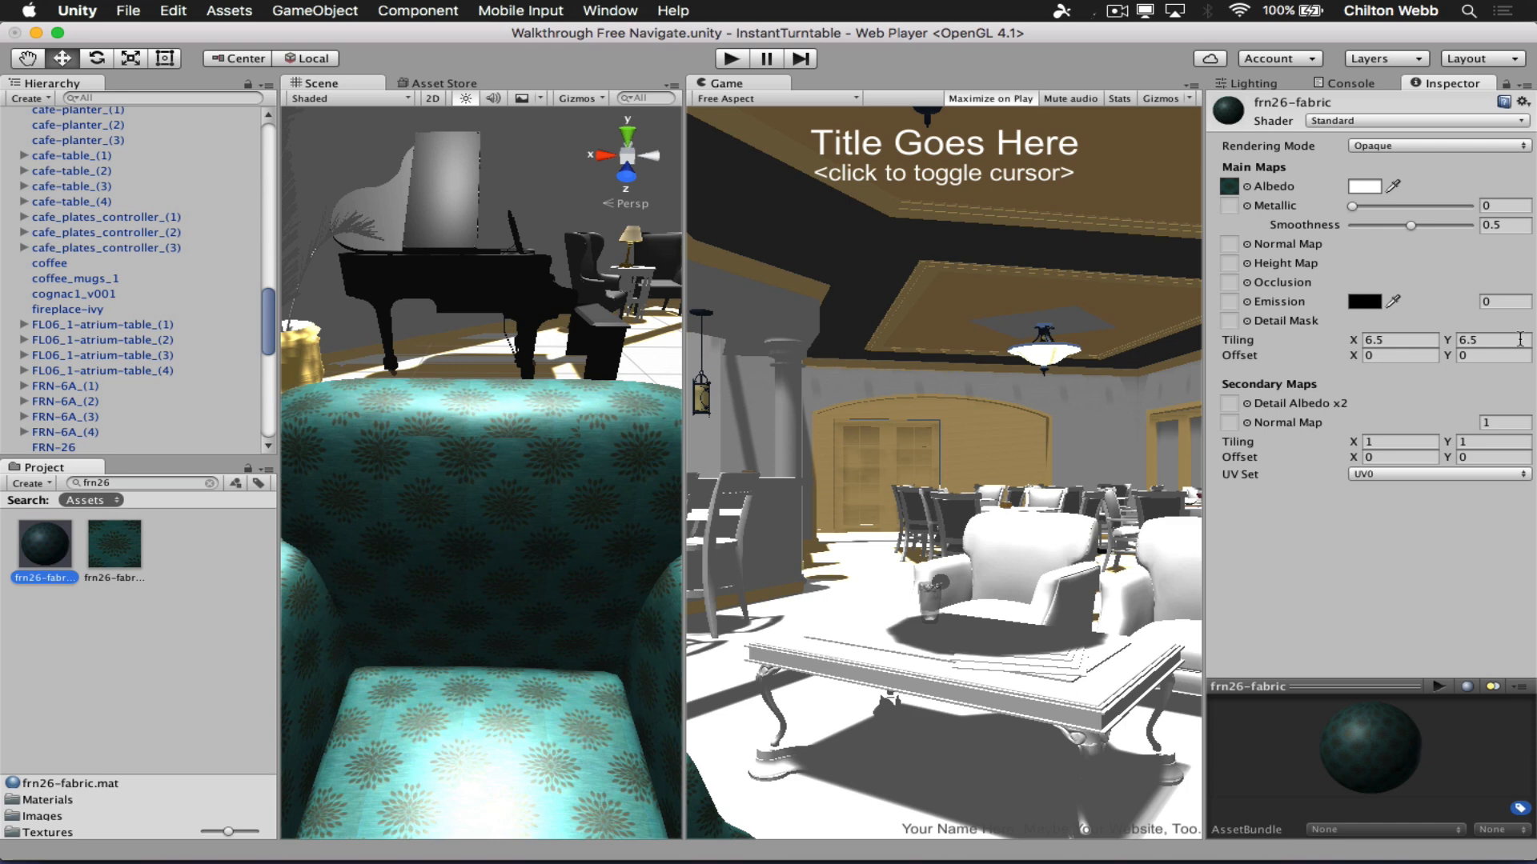
Try a main maps tiling of X 6 and Y 6 on the frn26-fabric material and undo it.
left_click(1391, 340)
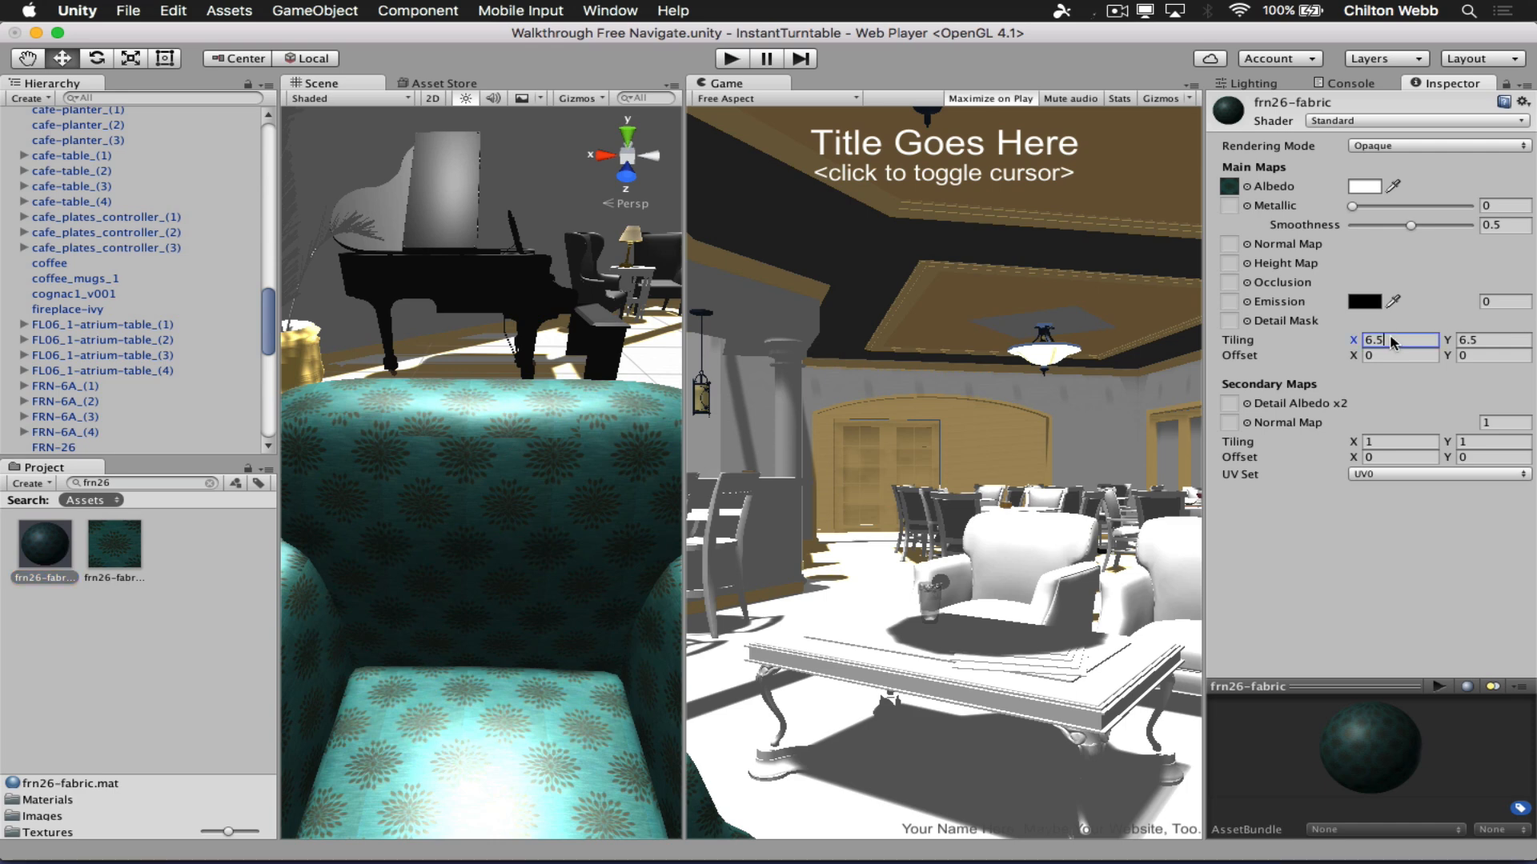
type("6")
key("Tab")
type("6")
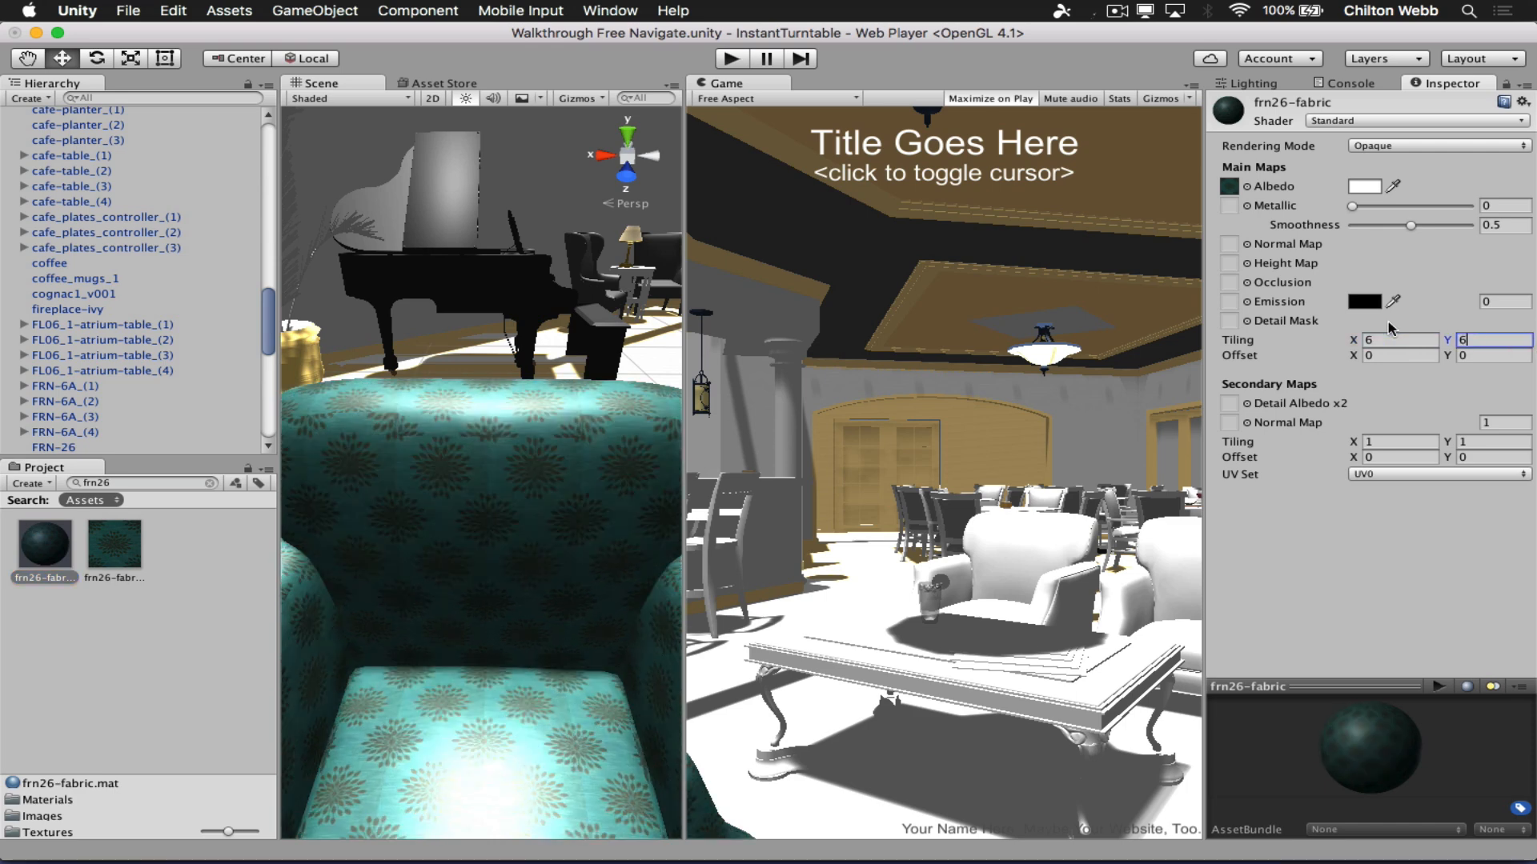
key("super+z")
key("super+z")
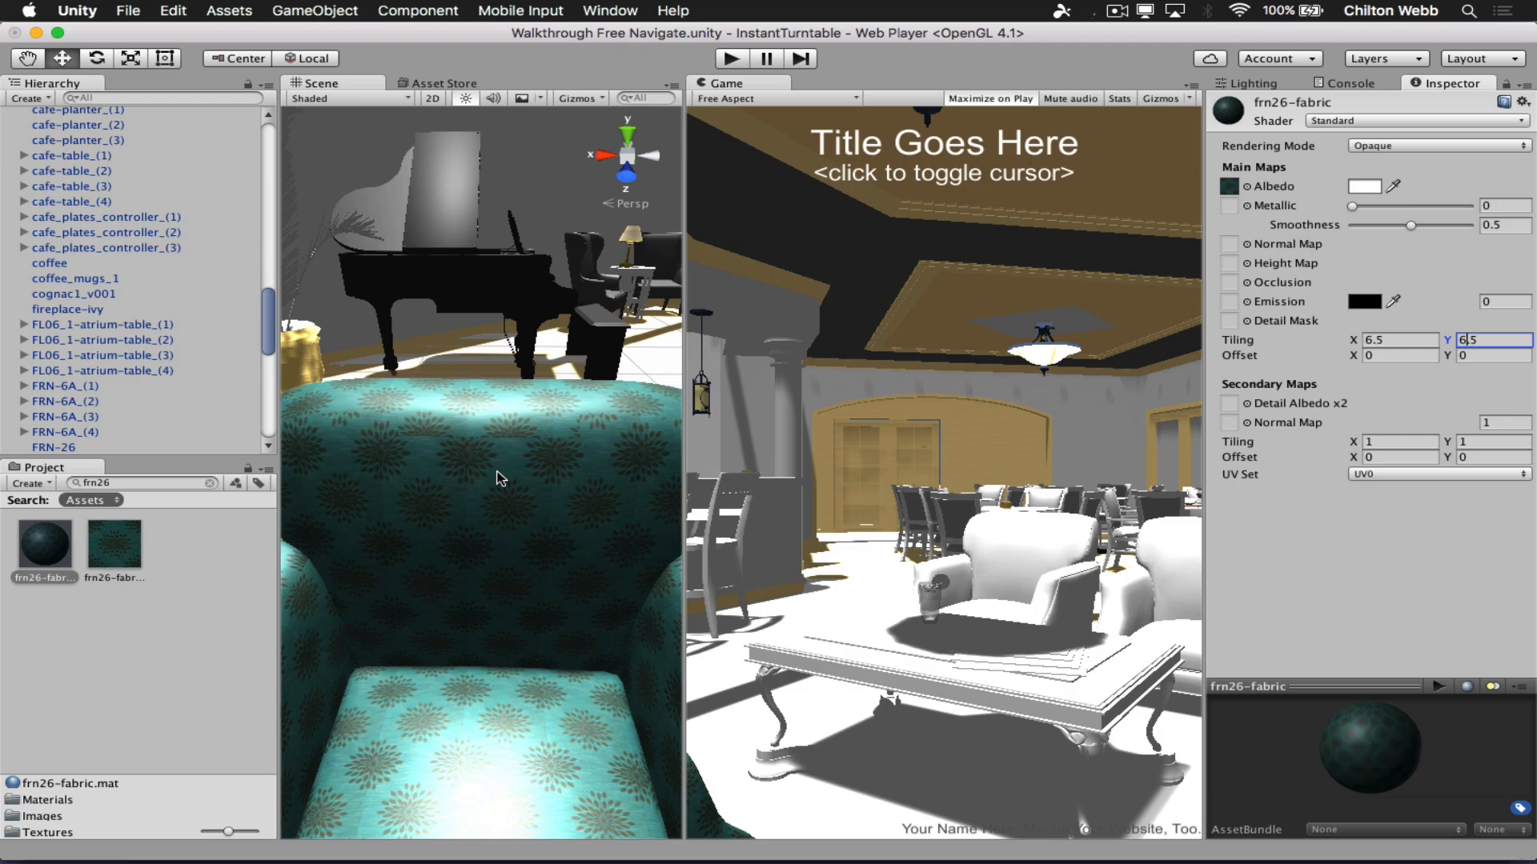
Compare the fabric pattern on the chair's back and seat between LightWave and Unity from matching raised angles.
key("super+Tab")
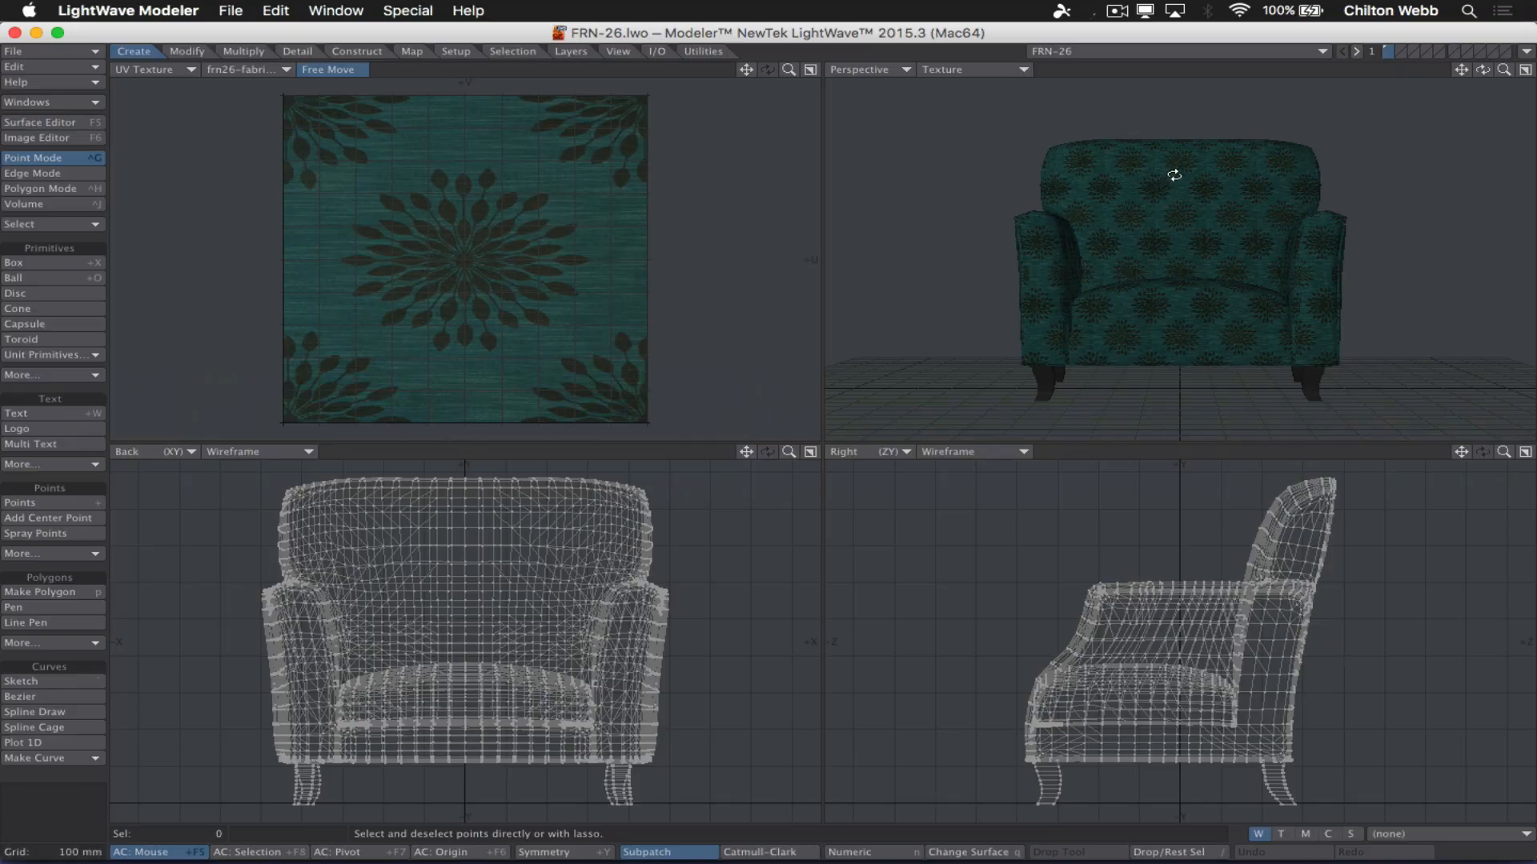
left_click_drag(1176, 171, 1204, 305, "alt")
key("super+Tab")
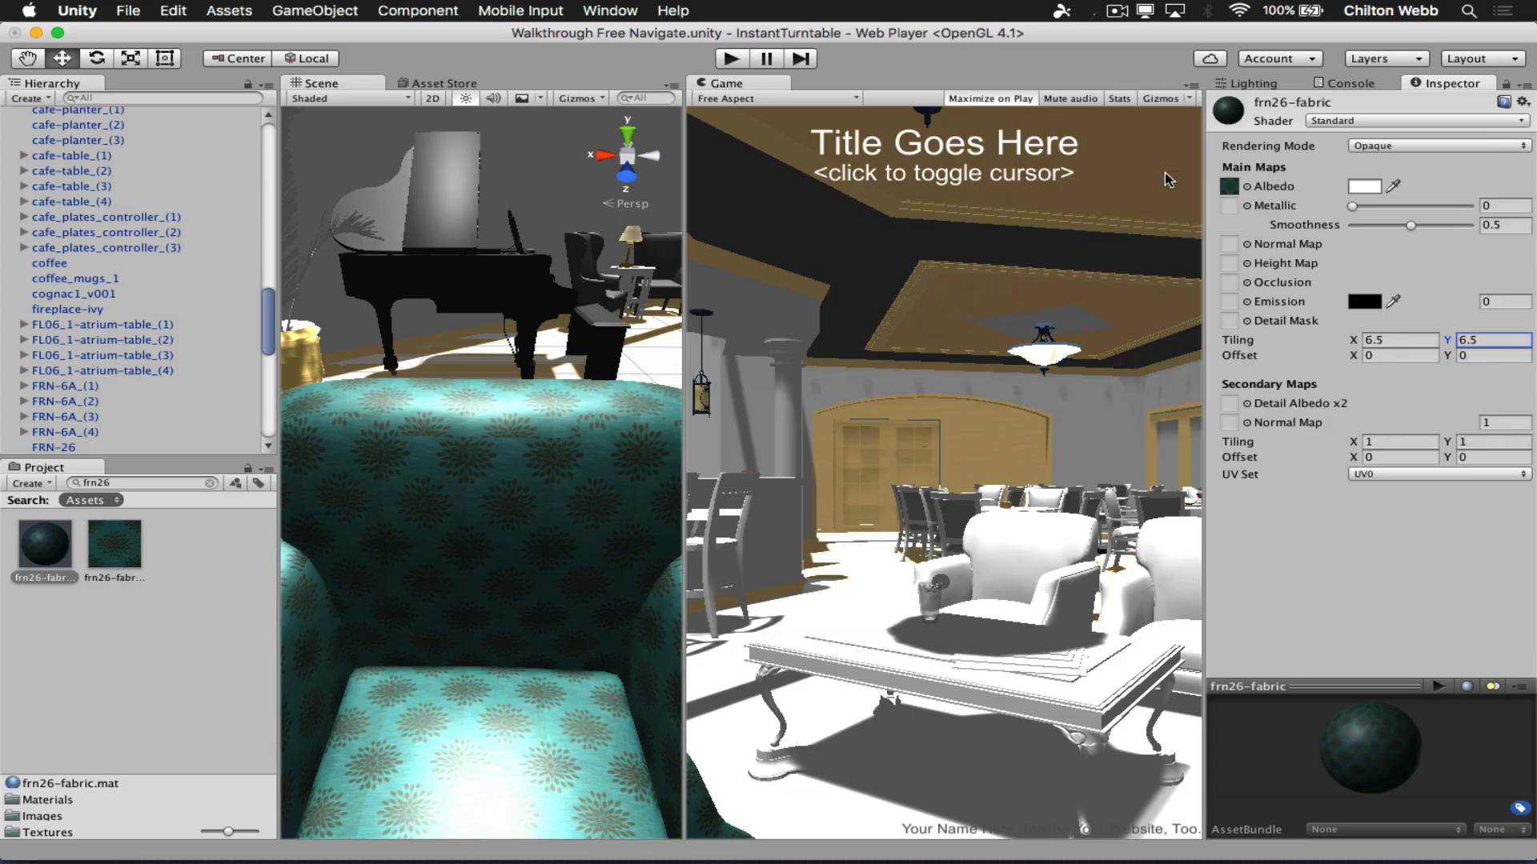
key("super+Tab")
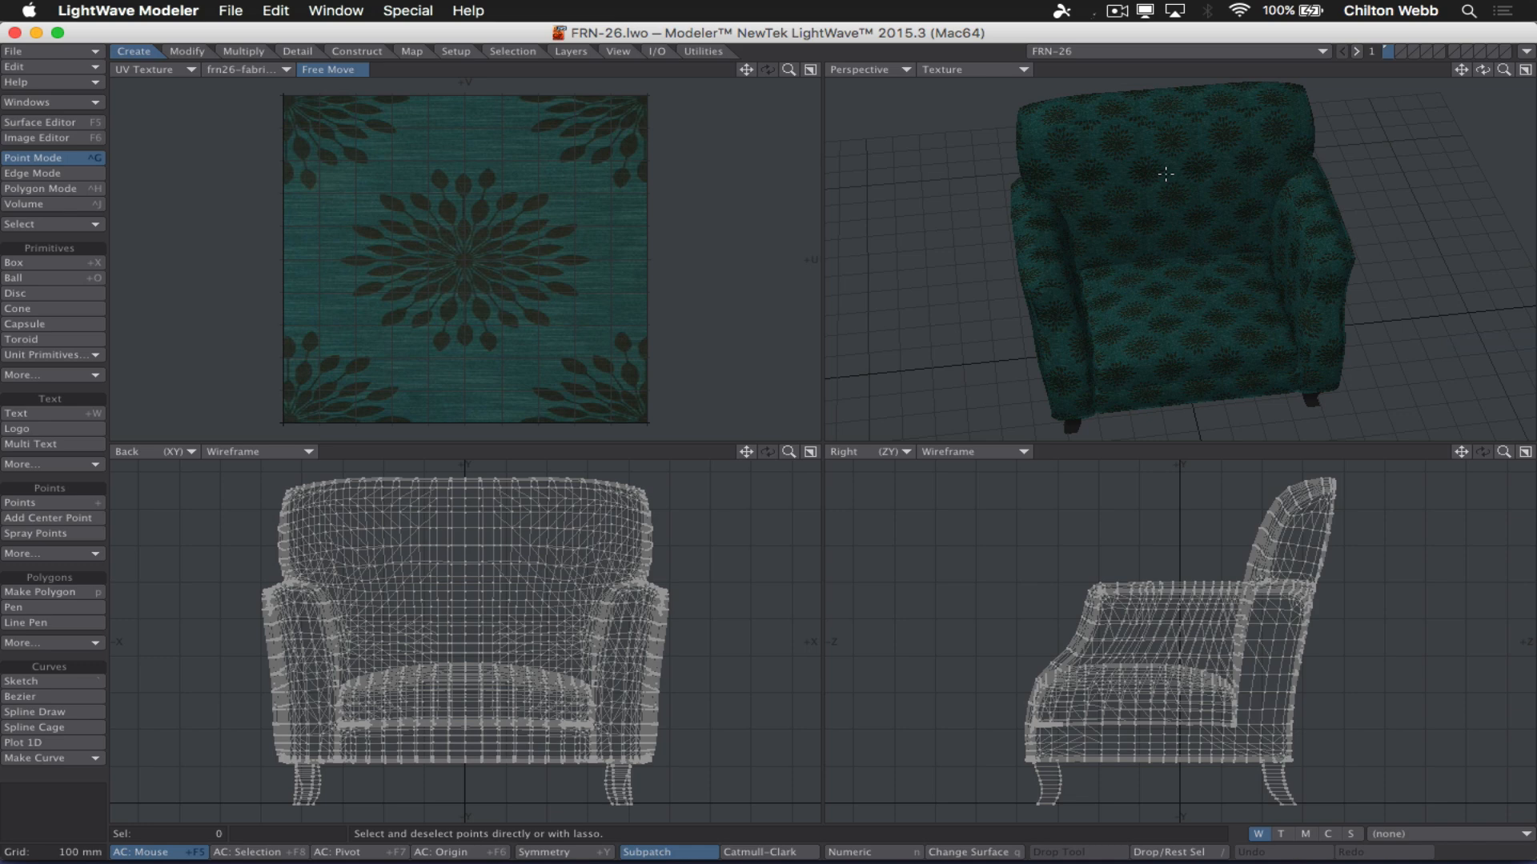
left_click_drag(1166, 241, 1148, 180, "alt")
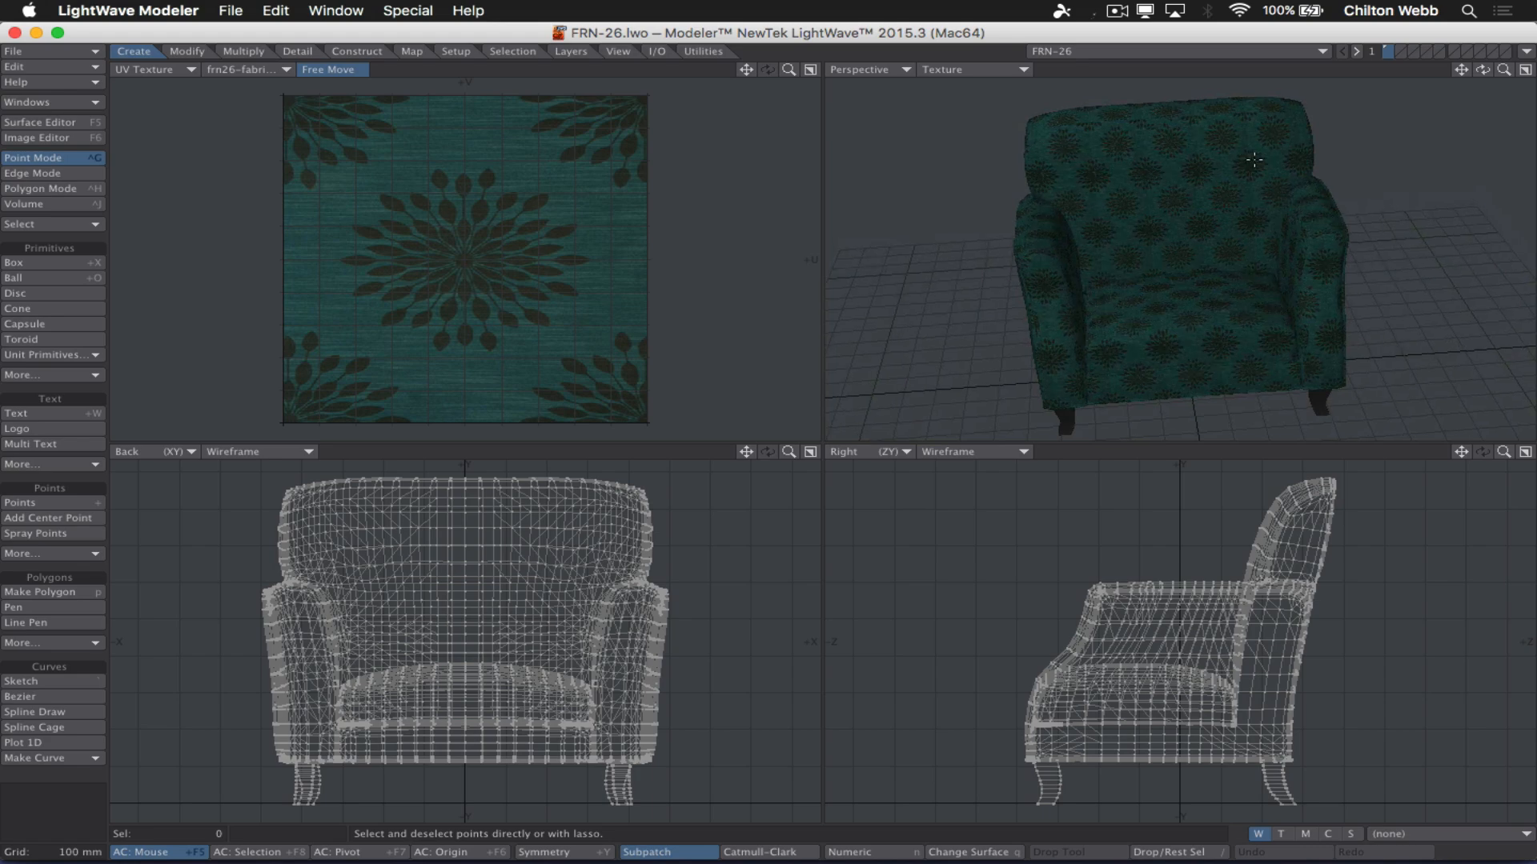
key("super+Tab")
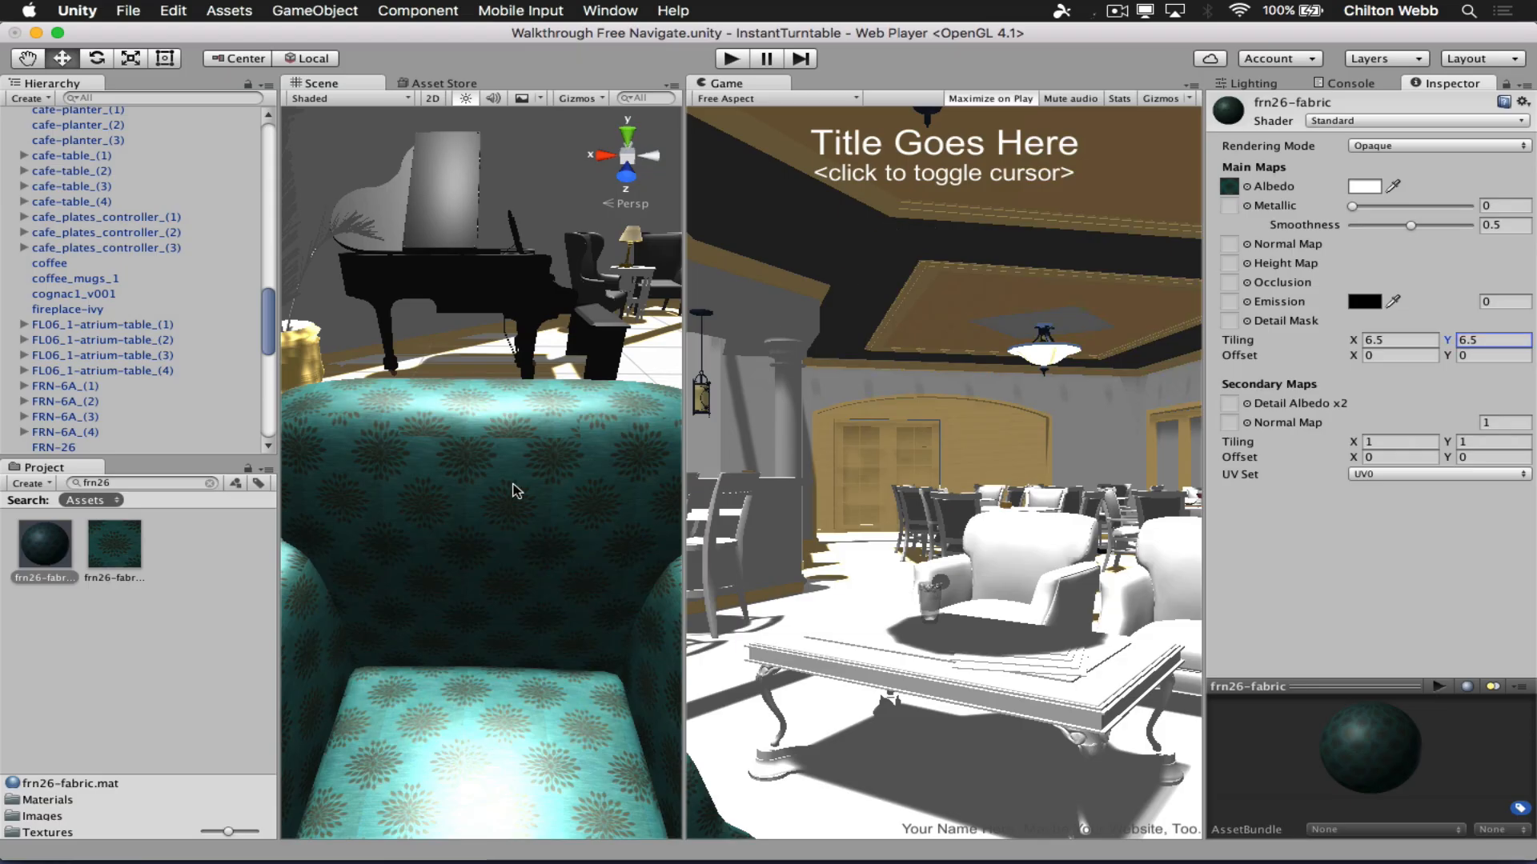
scroll(517, 490, "down", 3)
scroll(517, 491, "up", 2)
scroll(517, 491, "down", 2)
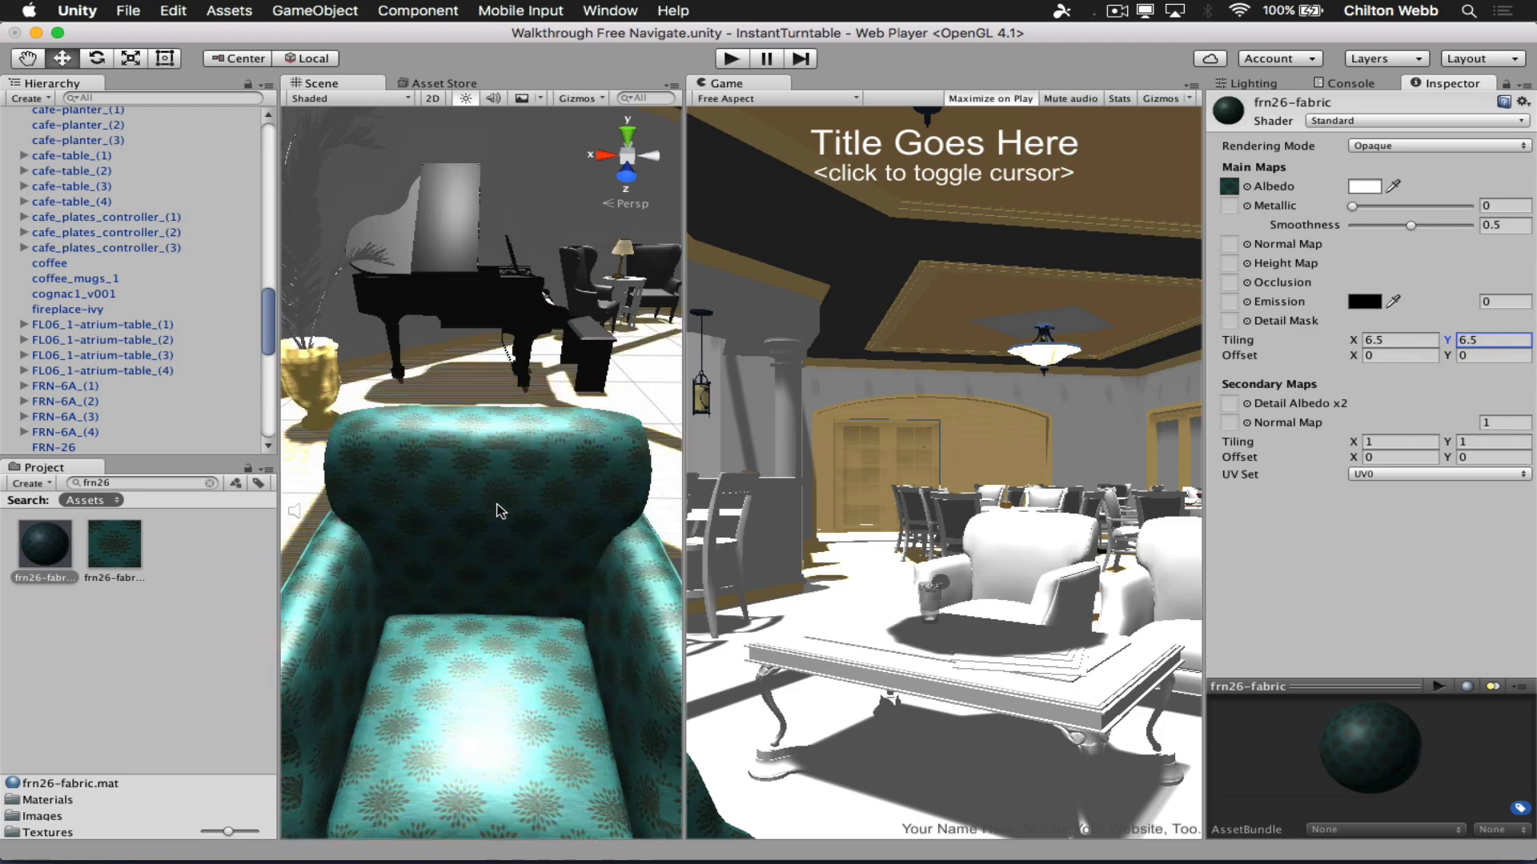
left_click_drag(443, 539, 352, 489, "alt")
key("super+Tab")
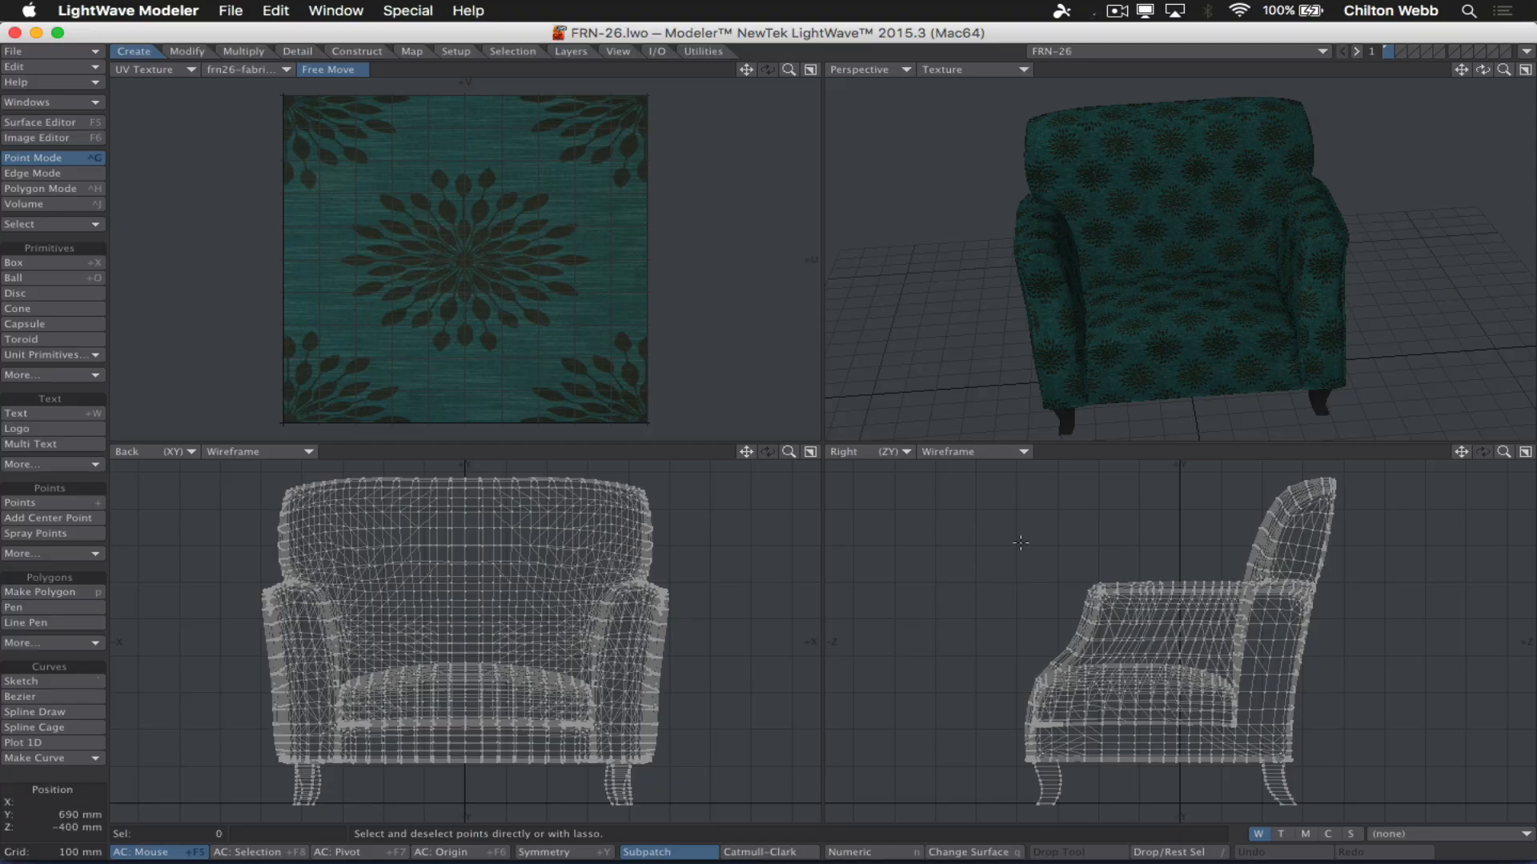
Set the smoothness of the frn26-fabric material in Unity to 0.
key("super+Tab")
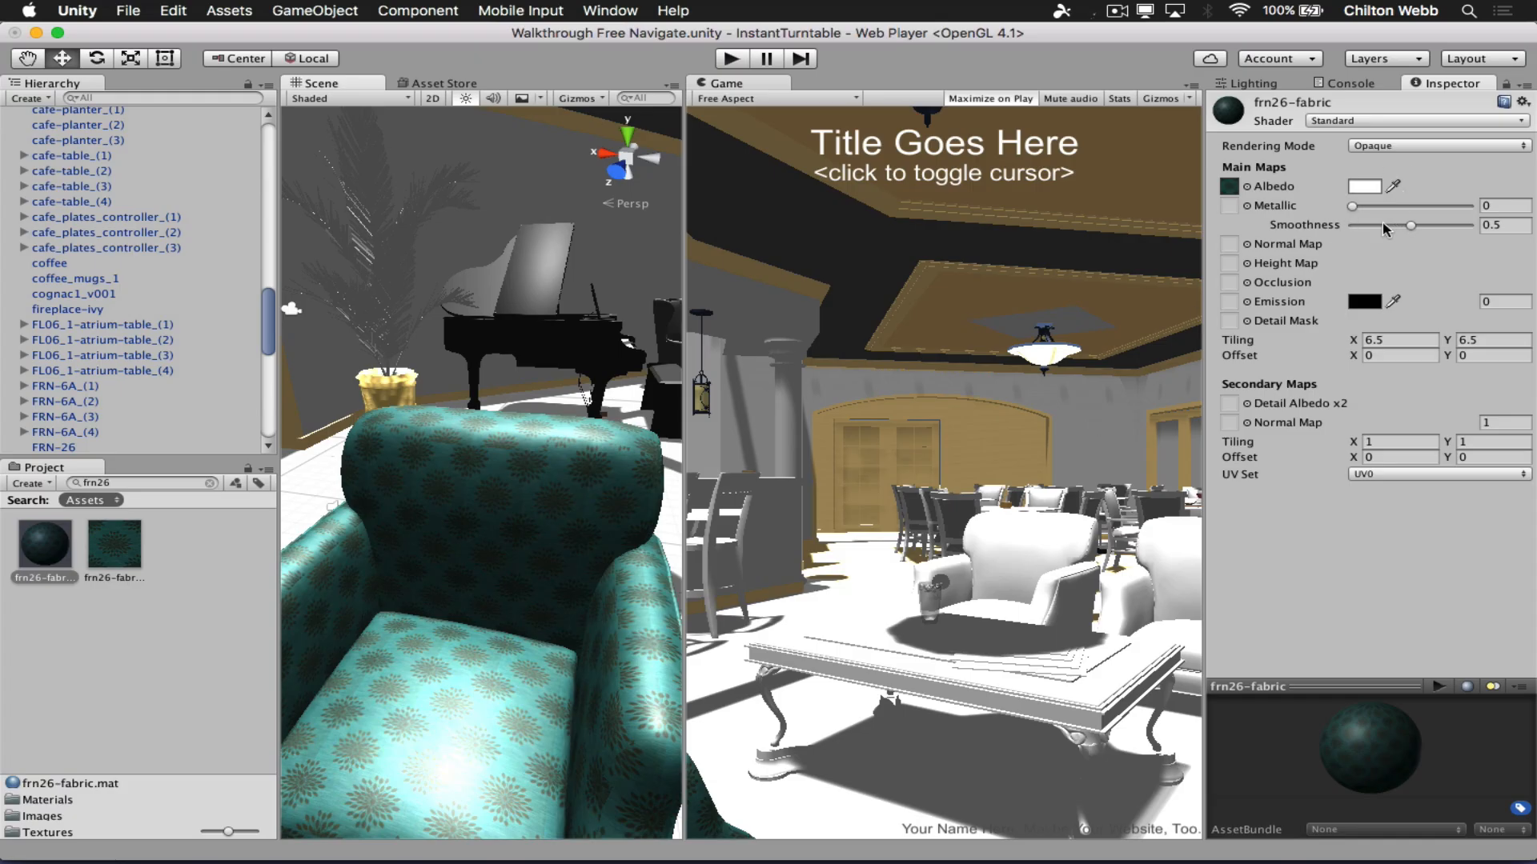
left_click_drag(1393, 225, 1326, 230)
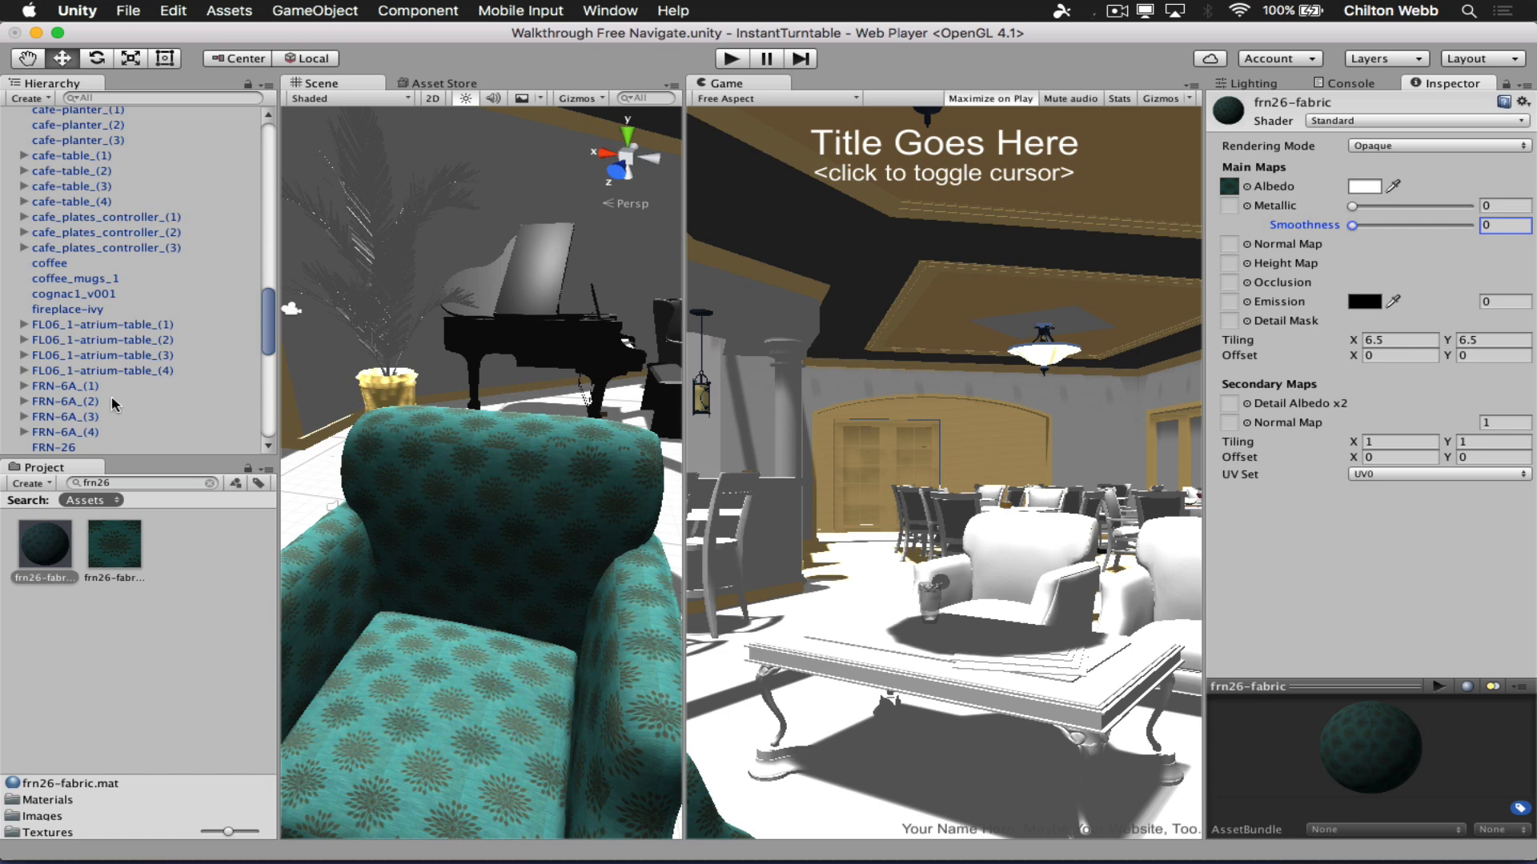
scroll(112, 397, "down", 10)
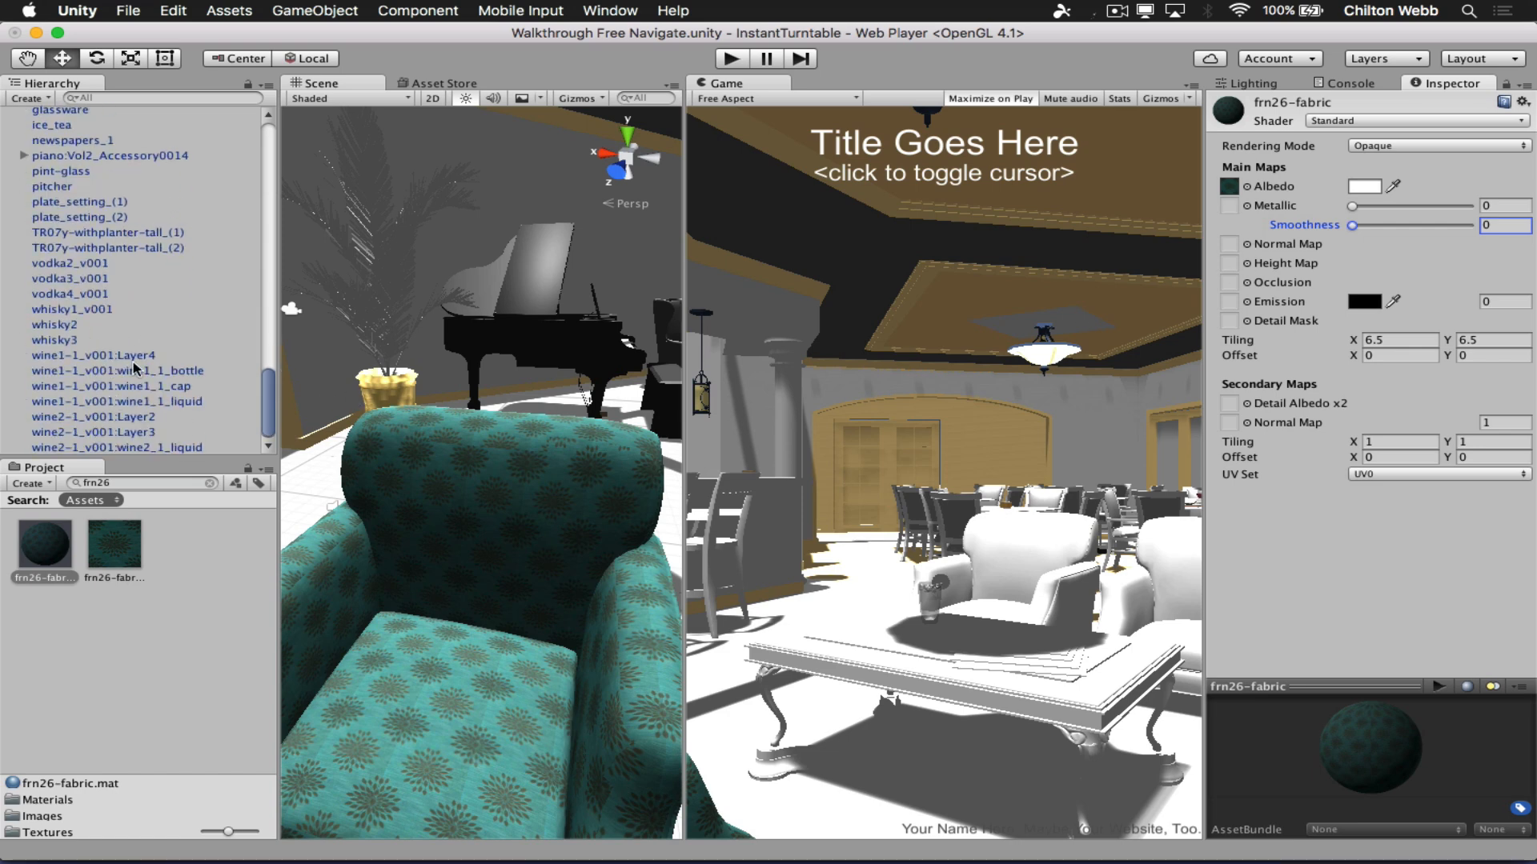
Check the color and bump textures of the chair cloth surface in LightWave's Surface Editor.
key("super+Tab")
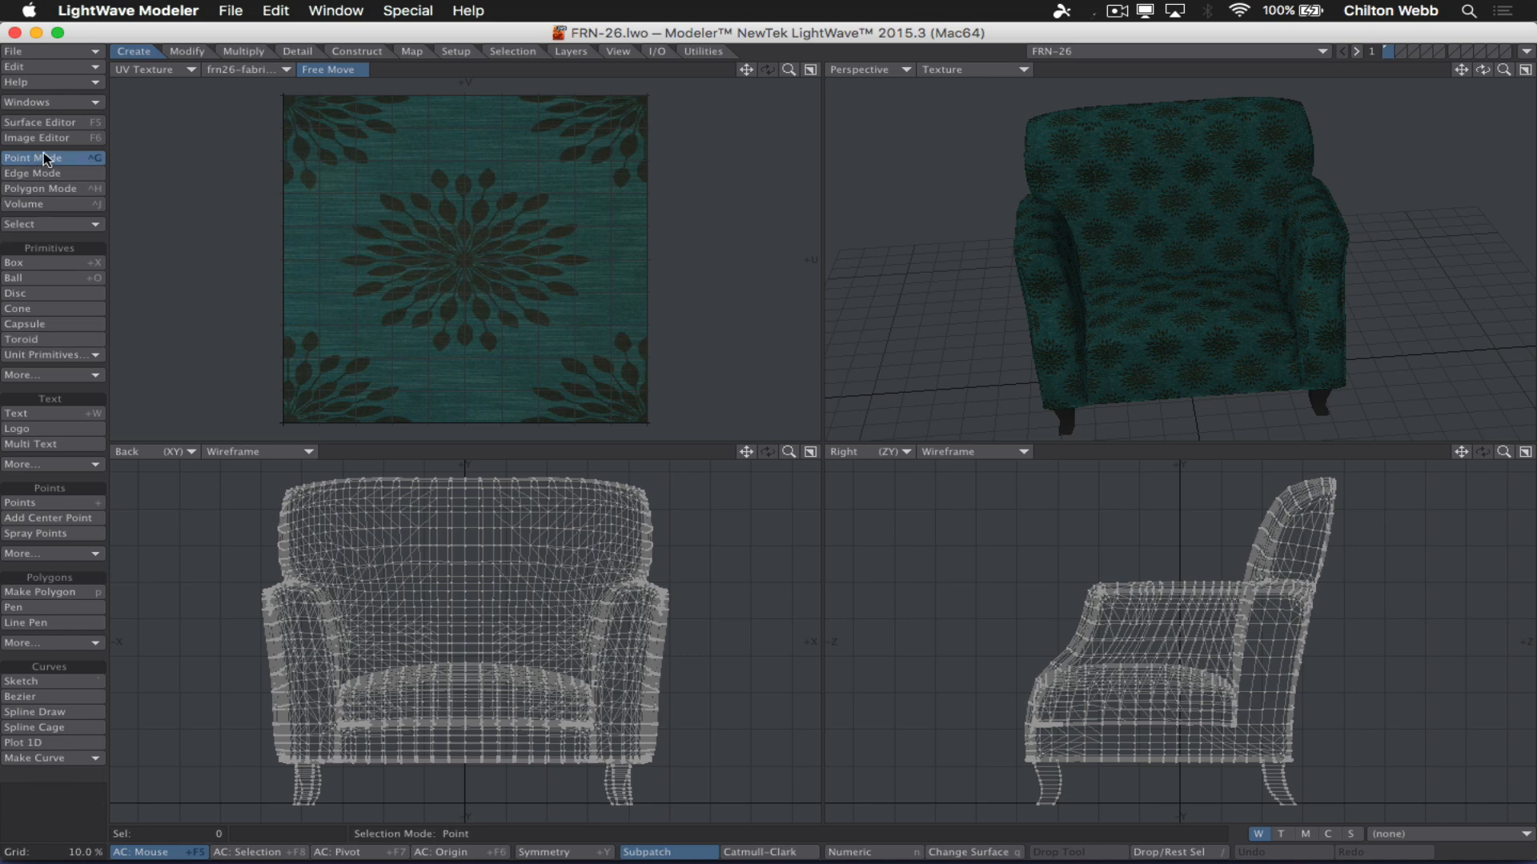
left_click(62, 122)
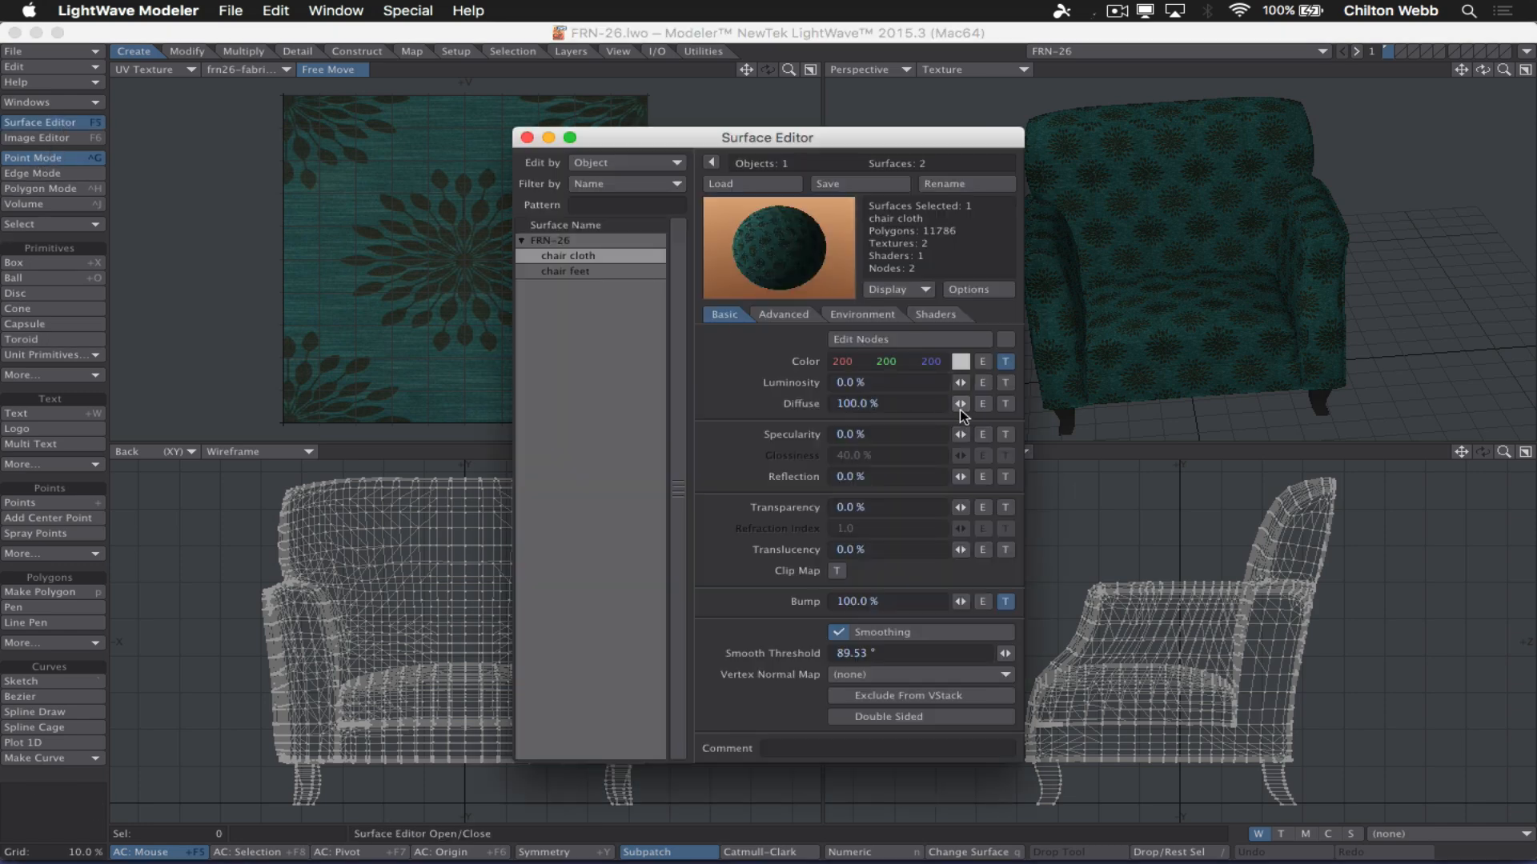
left_click(1005, 361)
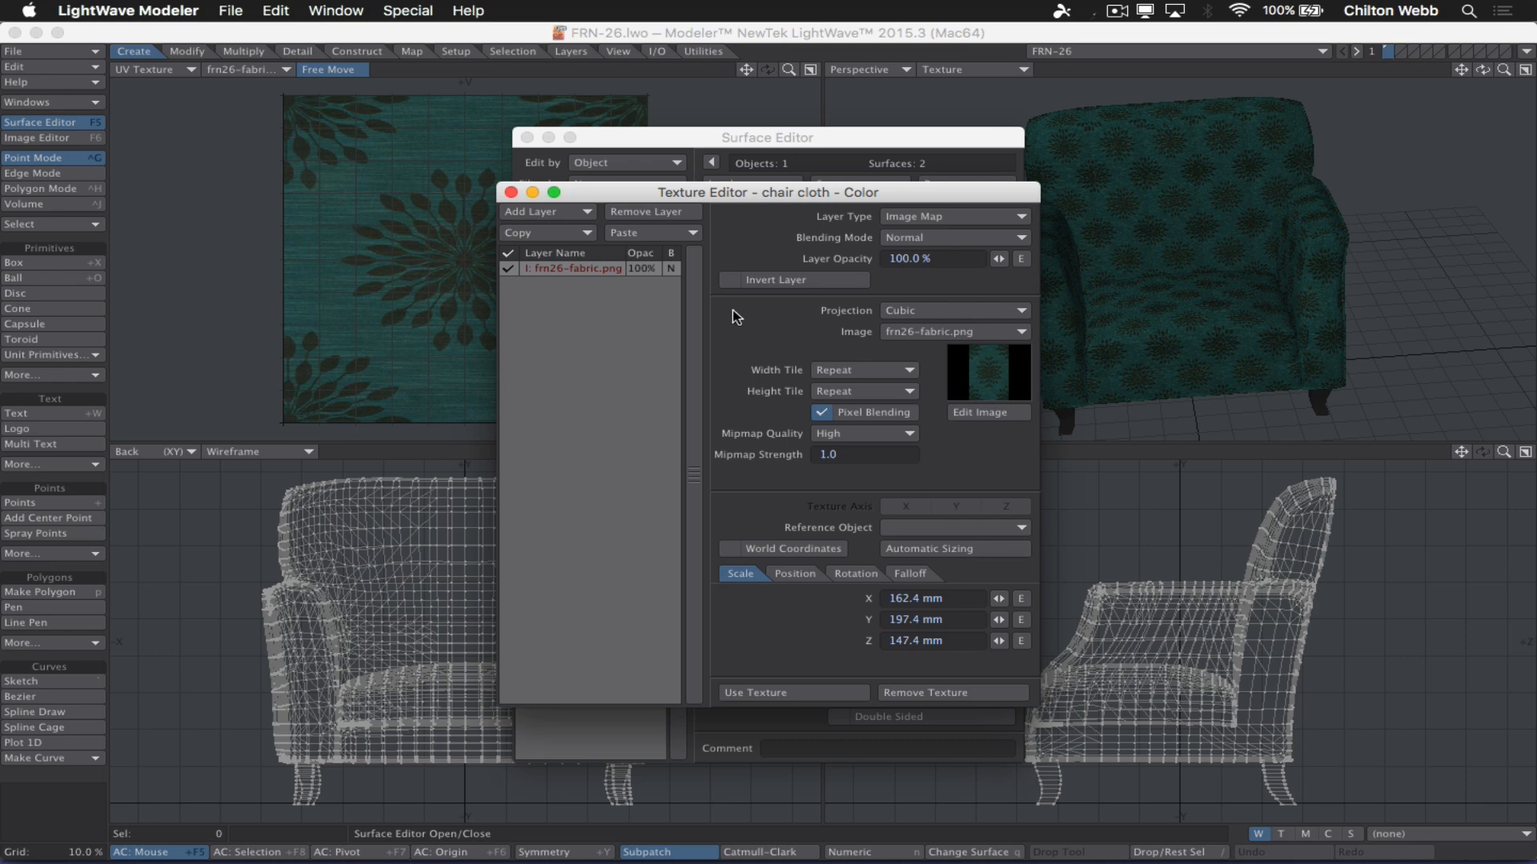
left_click(511, 192)
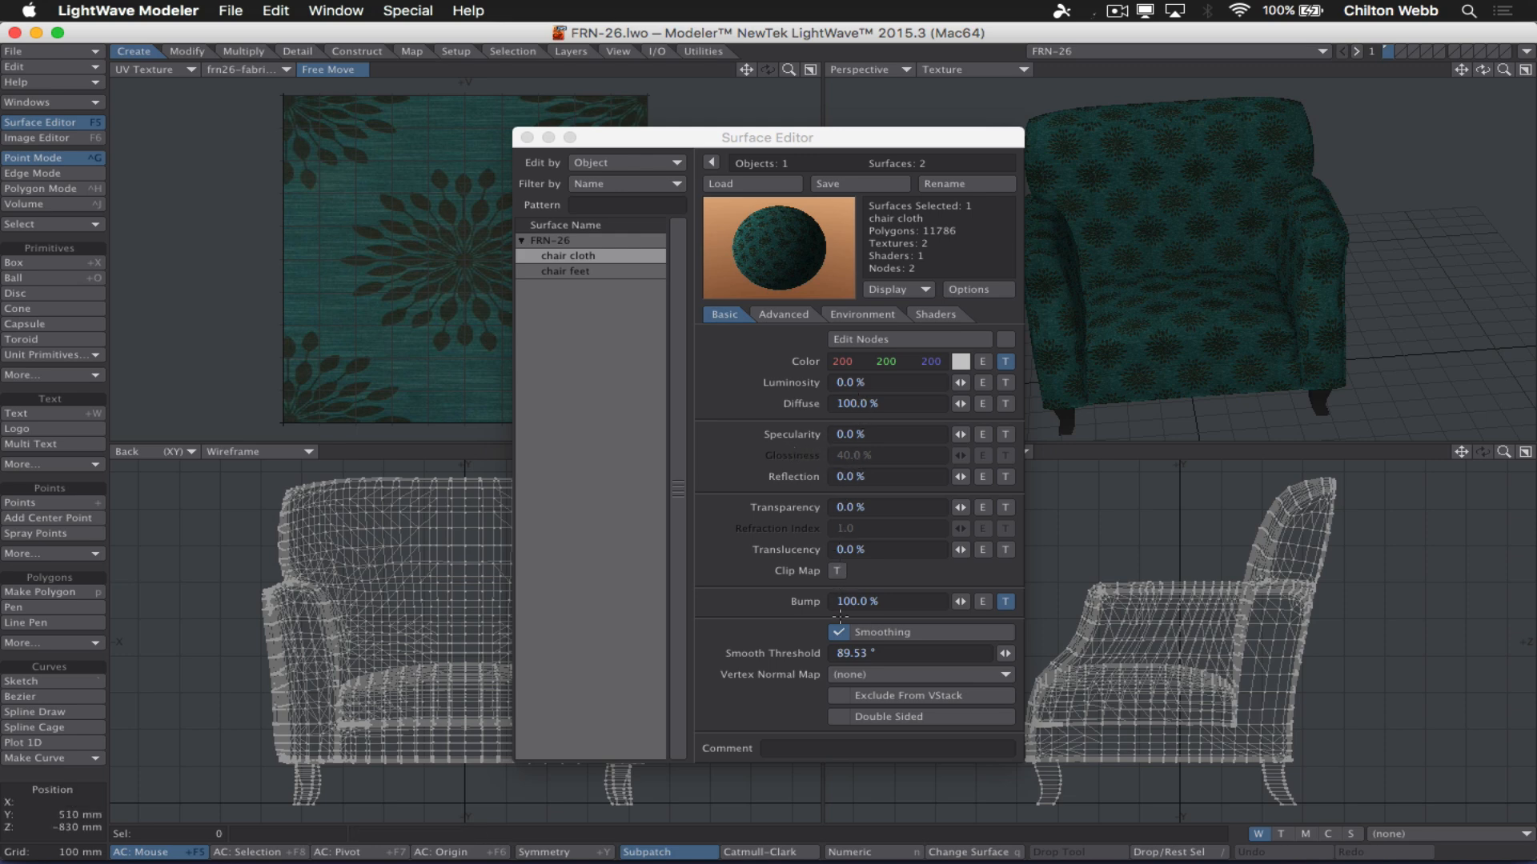
left_click(1006, 601)
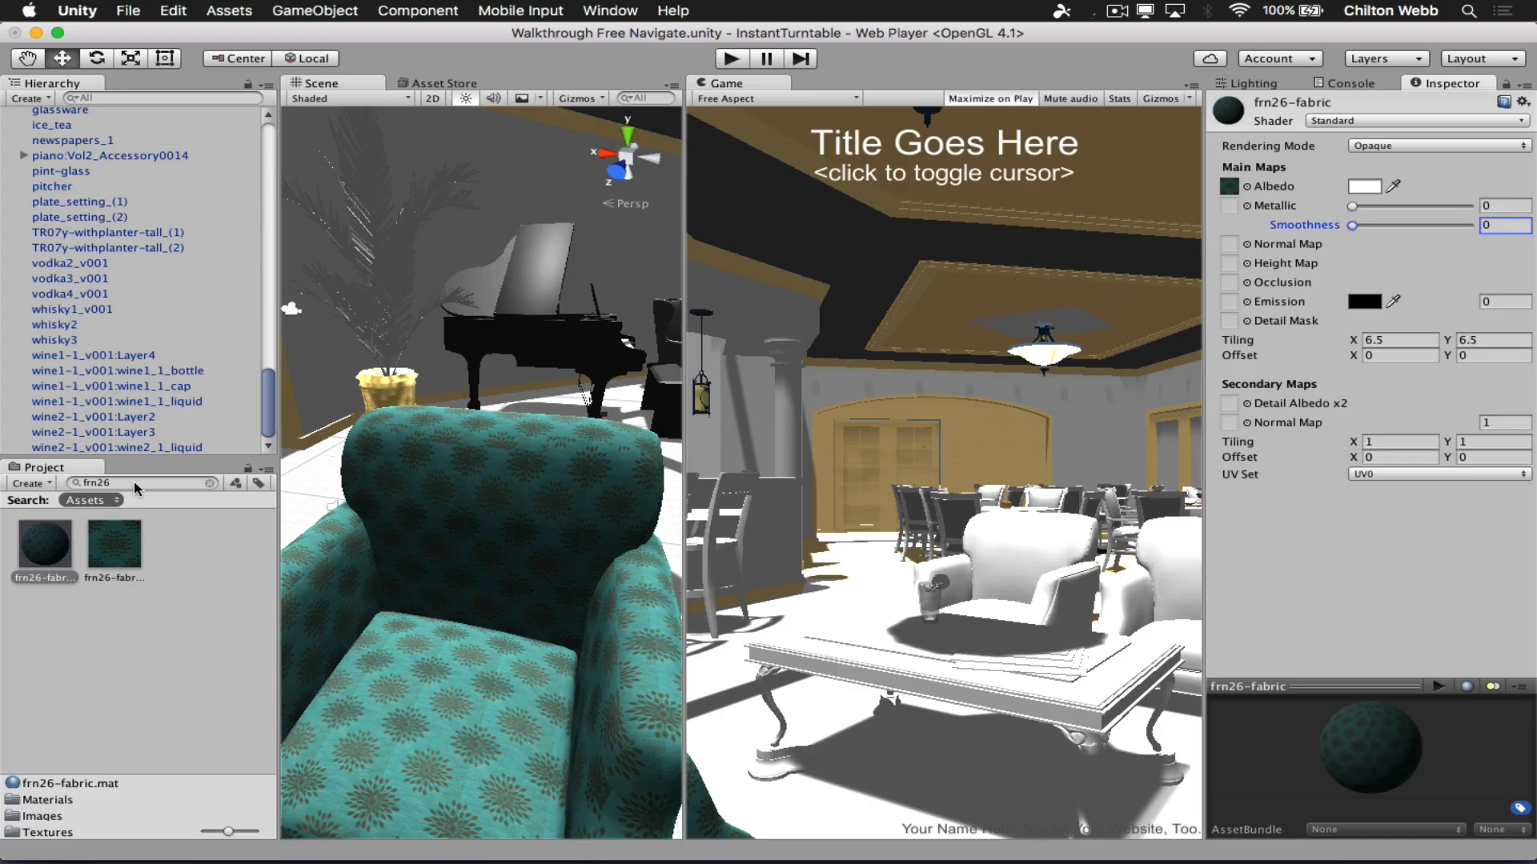
Assign the FRN-26 plain fabric texture as the secondary normal map of frn26-fabric and convert it to a normal map.
left_click(139, 480)
type("fabric")
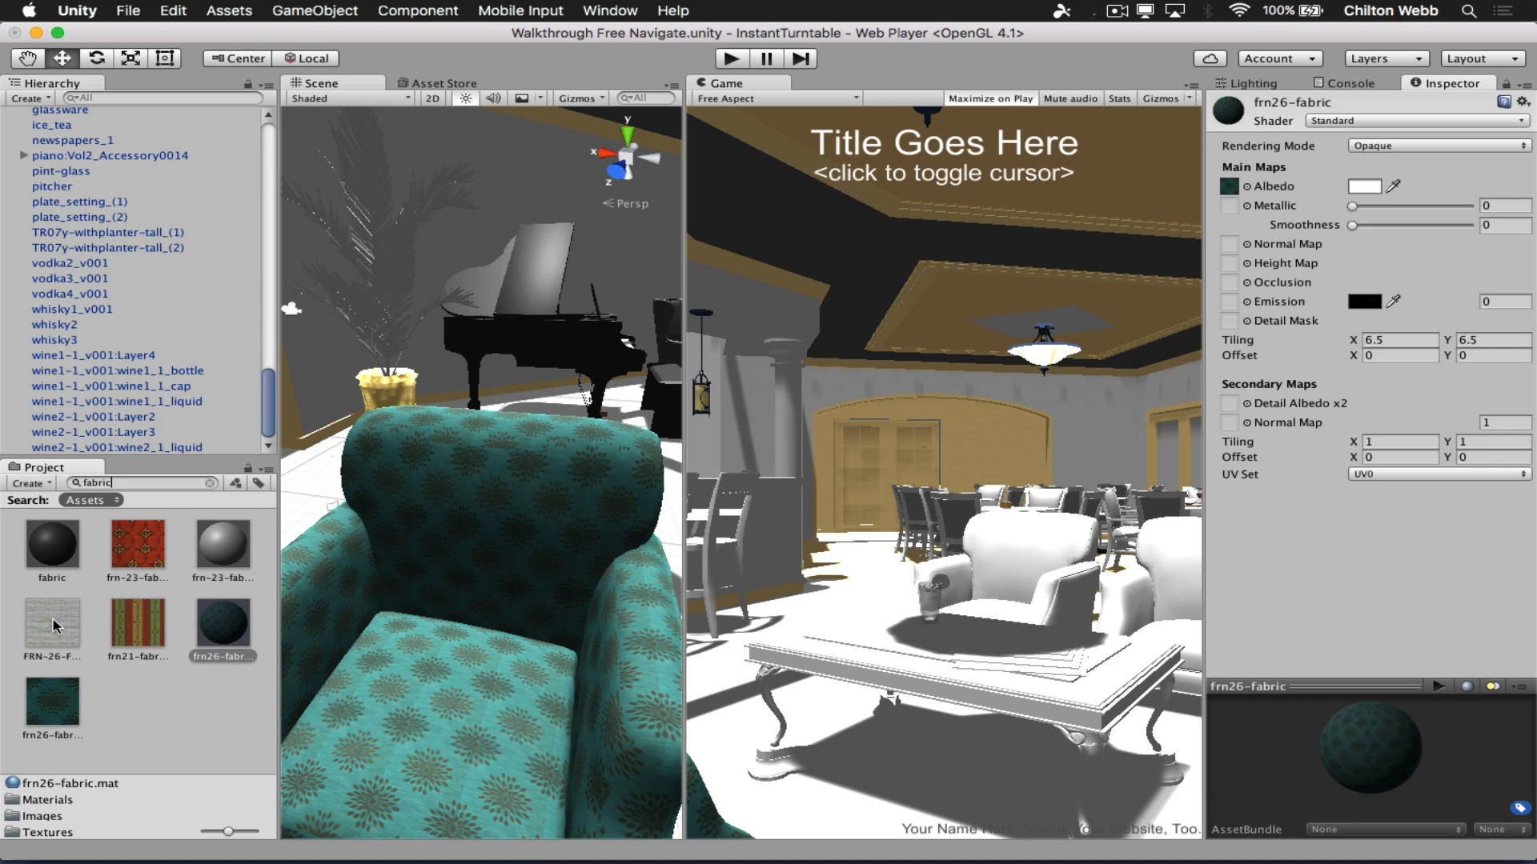
mouse_move(52, 625)
left_mouse_down()
mouse_move(1173, 510)
mouse_move(1260, 413)
mouse_move(1233, 426)
left_mouse_up()
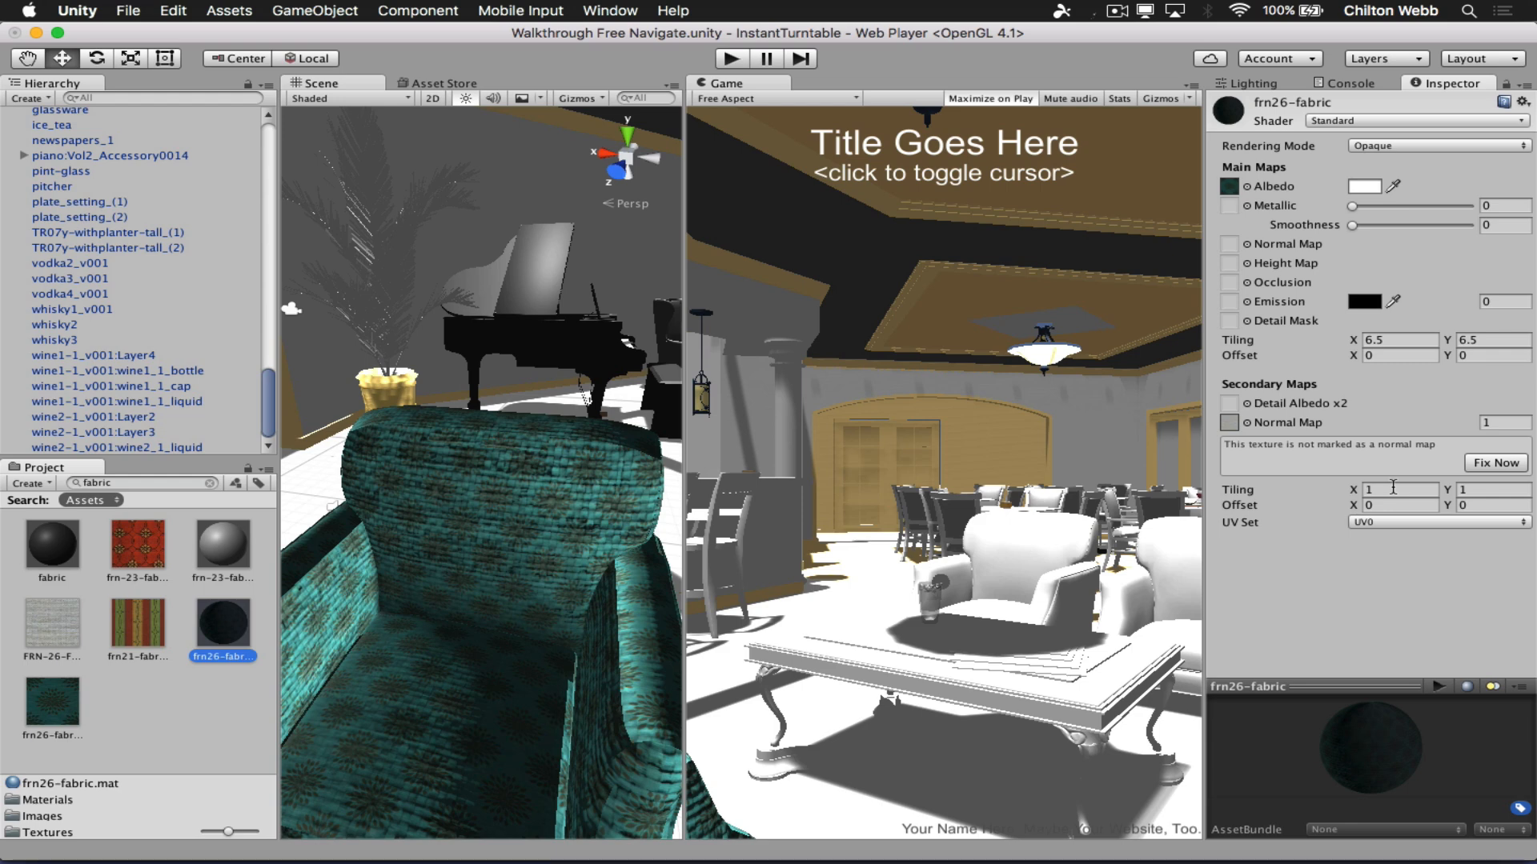
left_click(1495, 463)
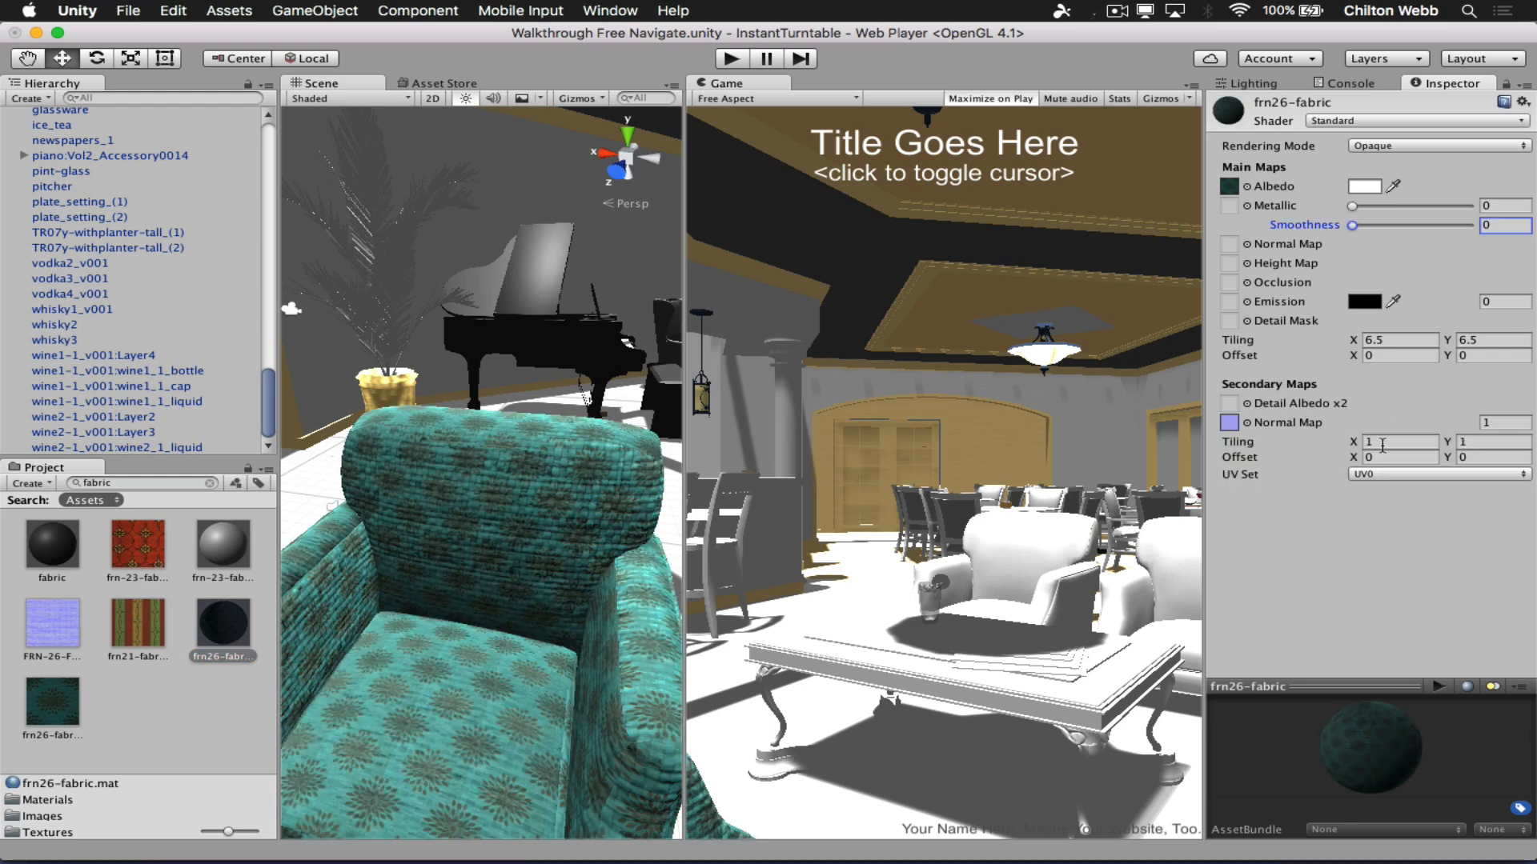
Try a secondary maps tiling of X 4 and Y 4 on the frn26-fabric material.
left_click(1383, 444)
type("4")
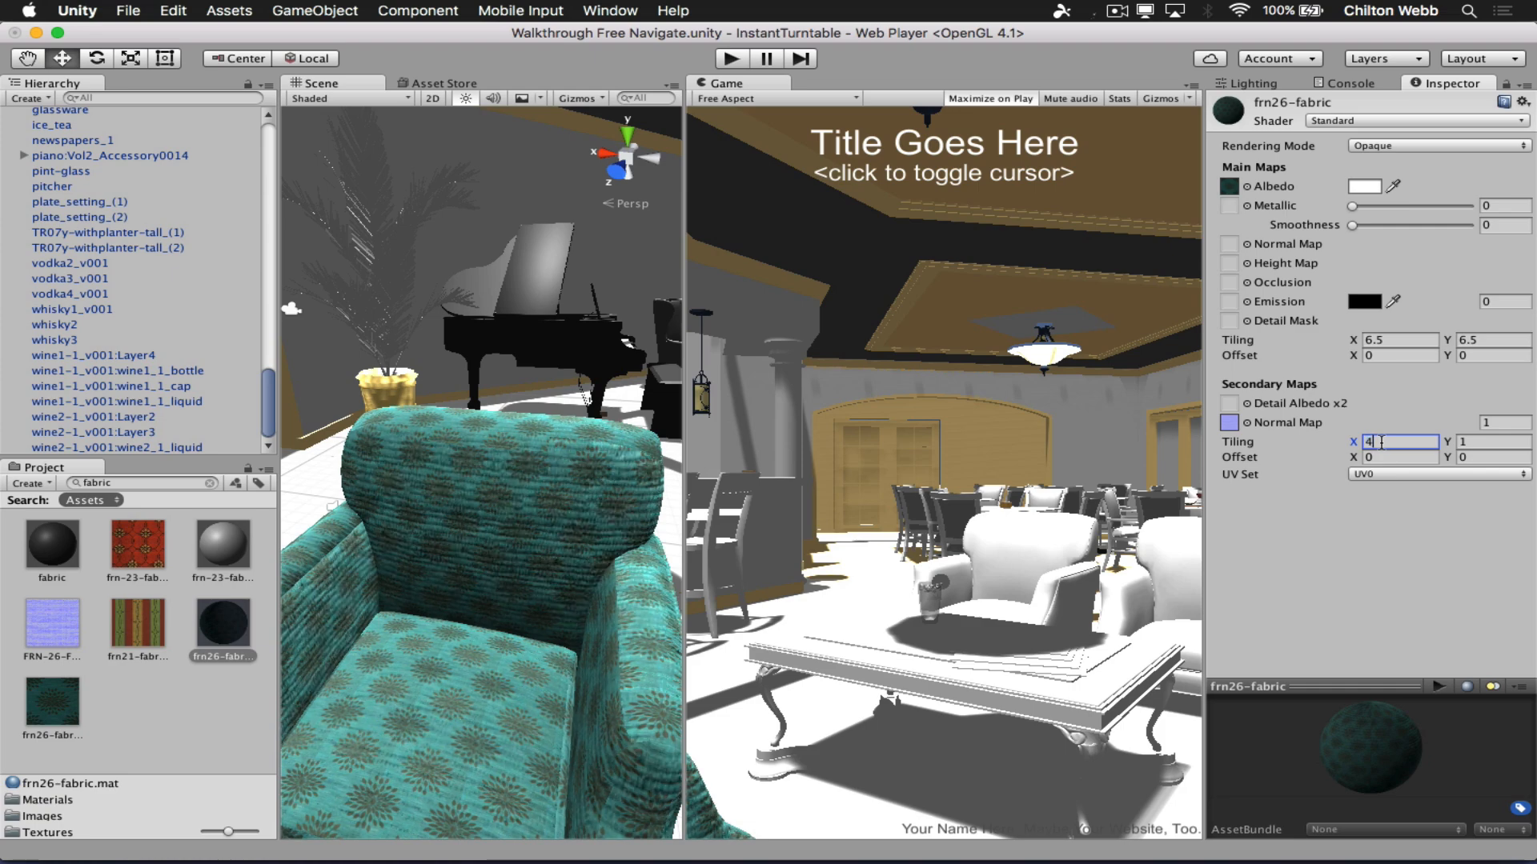
key("Tab")
type("4")
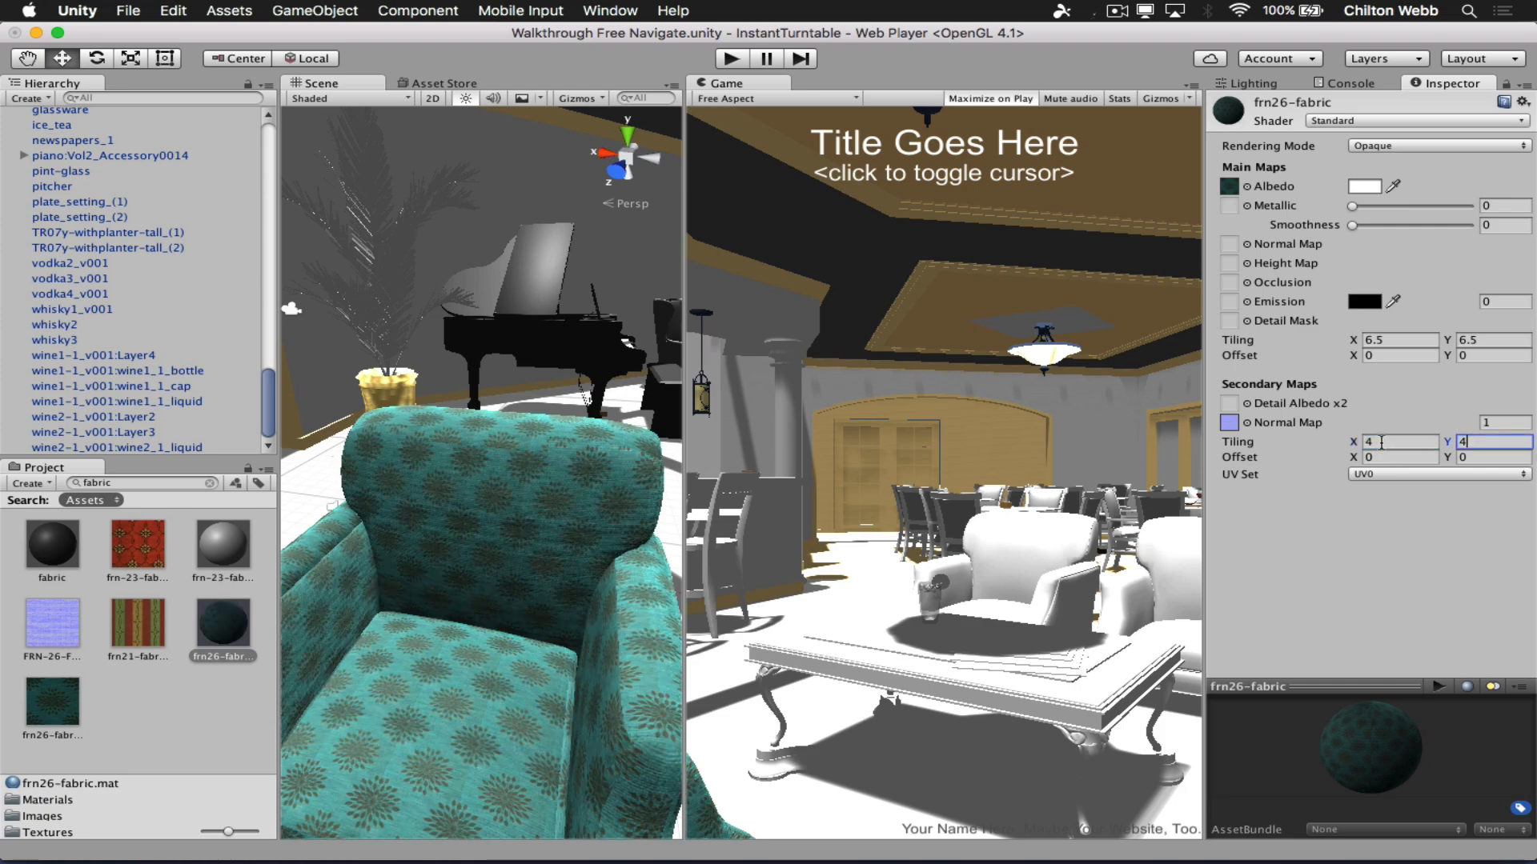
Set the secondary maps tiling of the frn26-fabric material to X 6.5 and Y 6.5.
left_click(1381, 442)
type("6.5")
key("Tab")
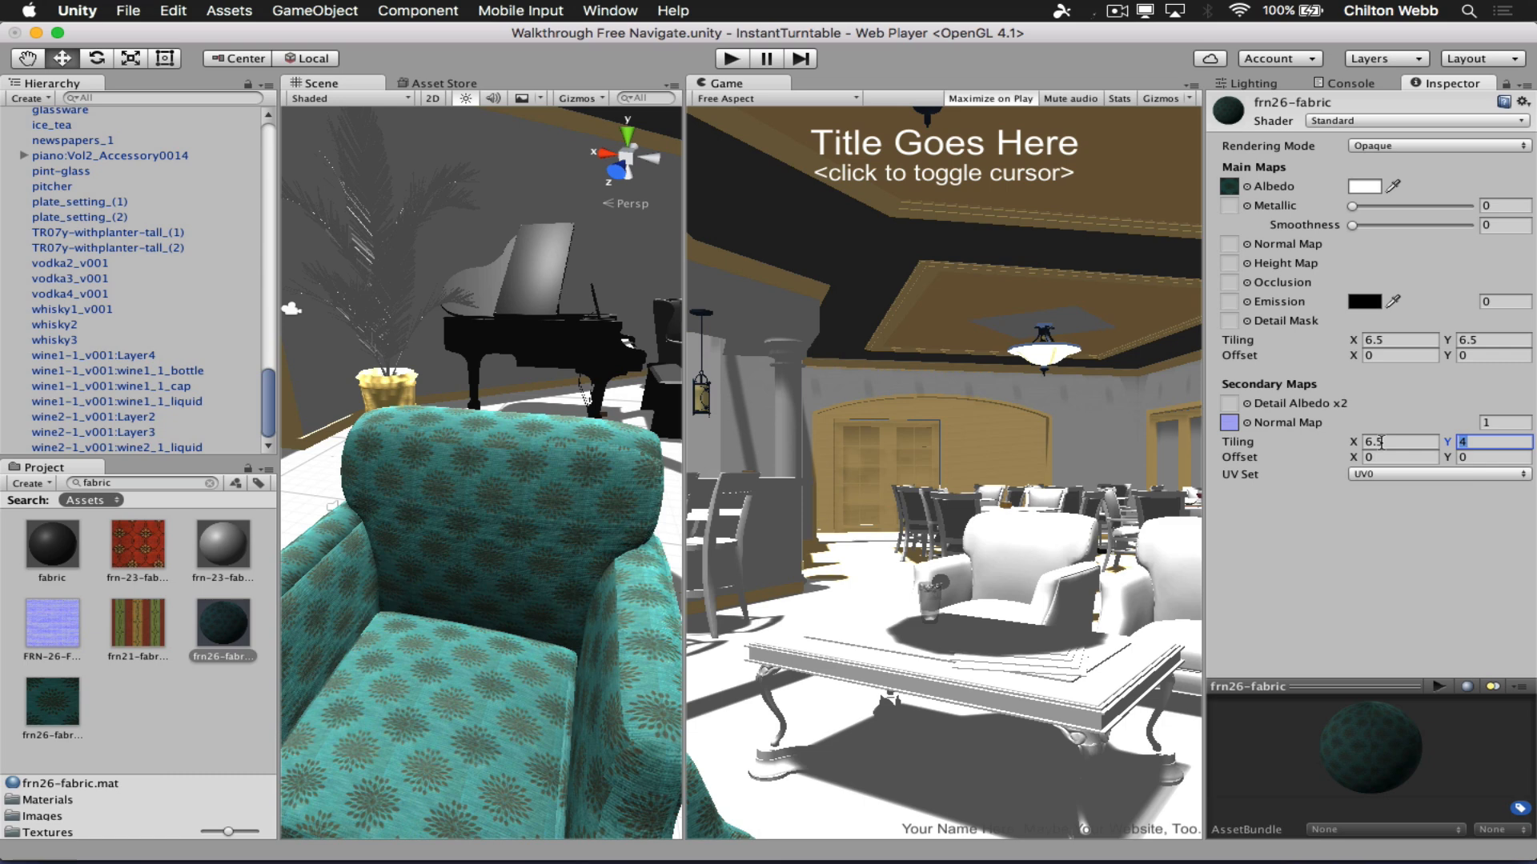
type("6.5")
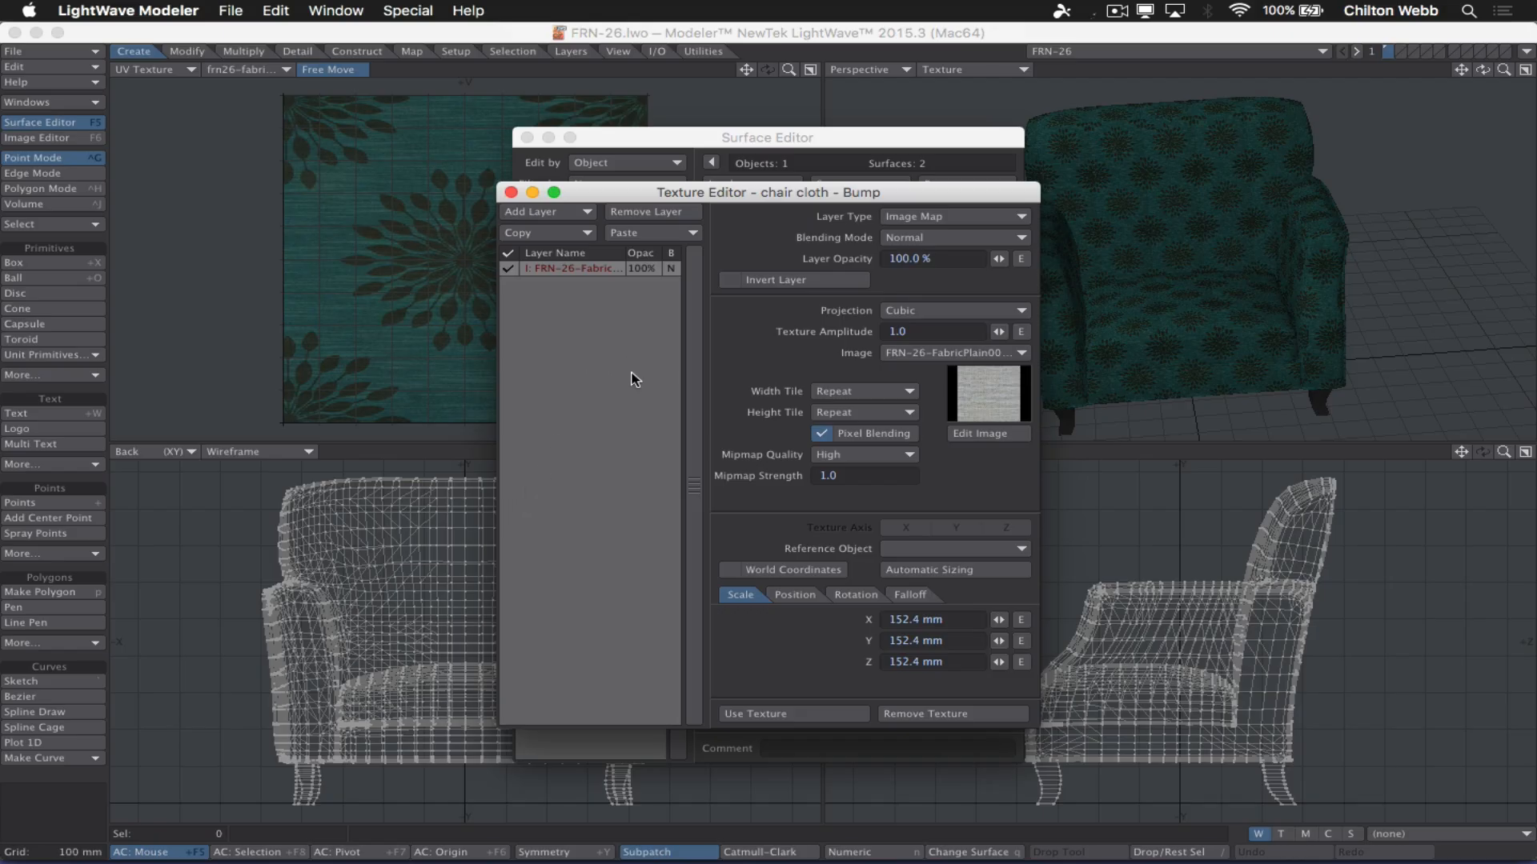
Close LightWave's texture and surface editors and compare the chair's fabric there with the Unity chair from another angle.
key("super+w")
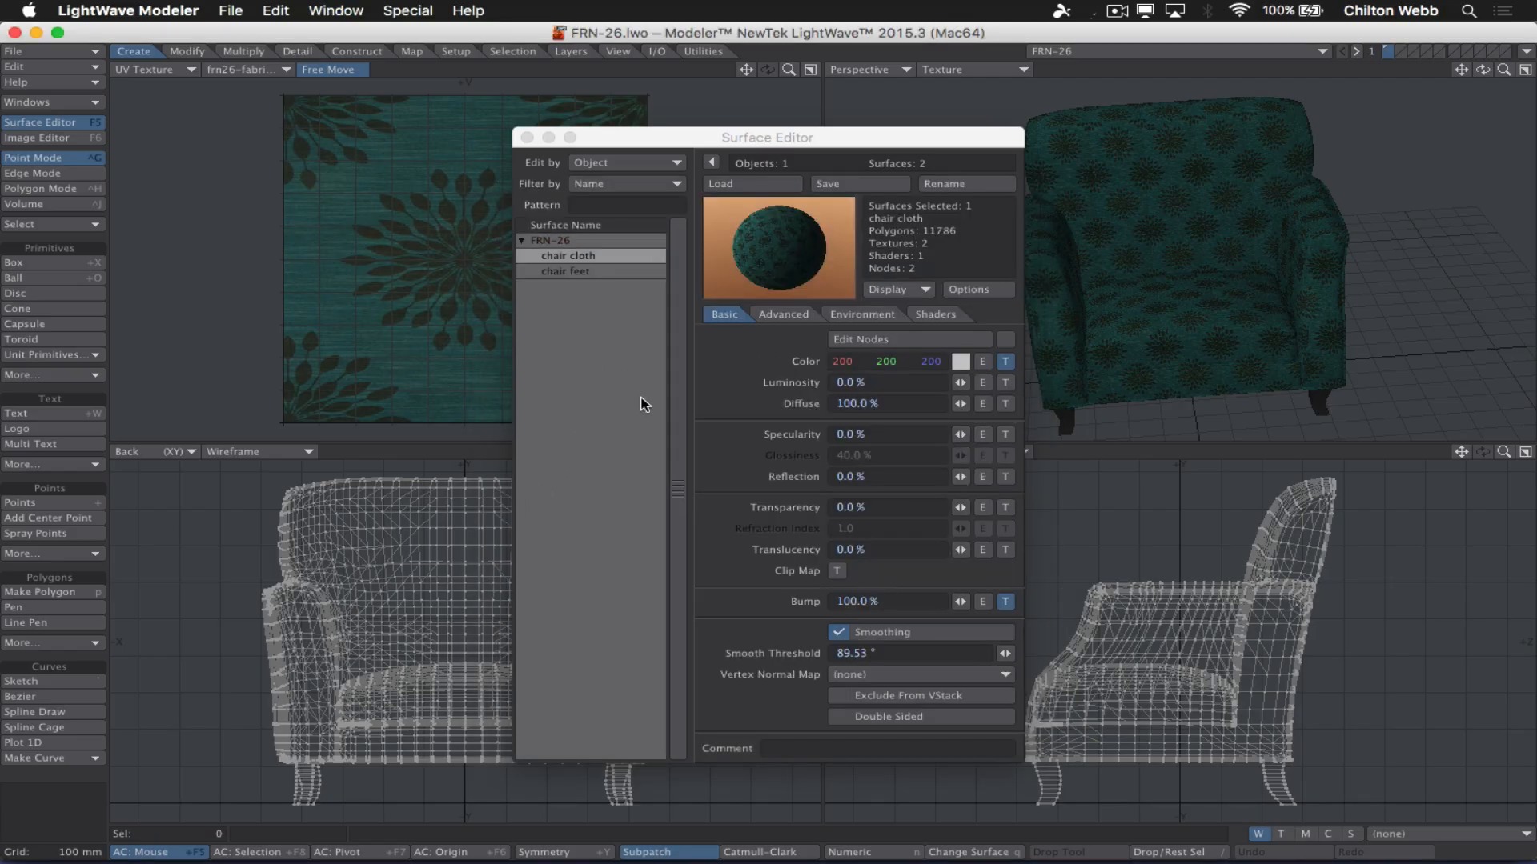
key("super+w")
left_click_drag(1265, 285, 1087, 318, "alt")
key("super+Tab")
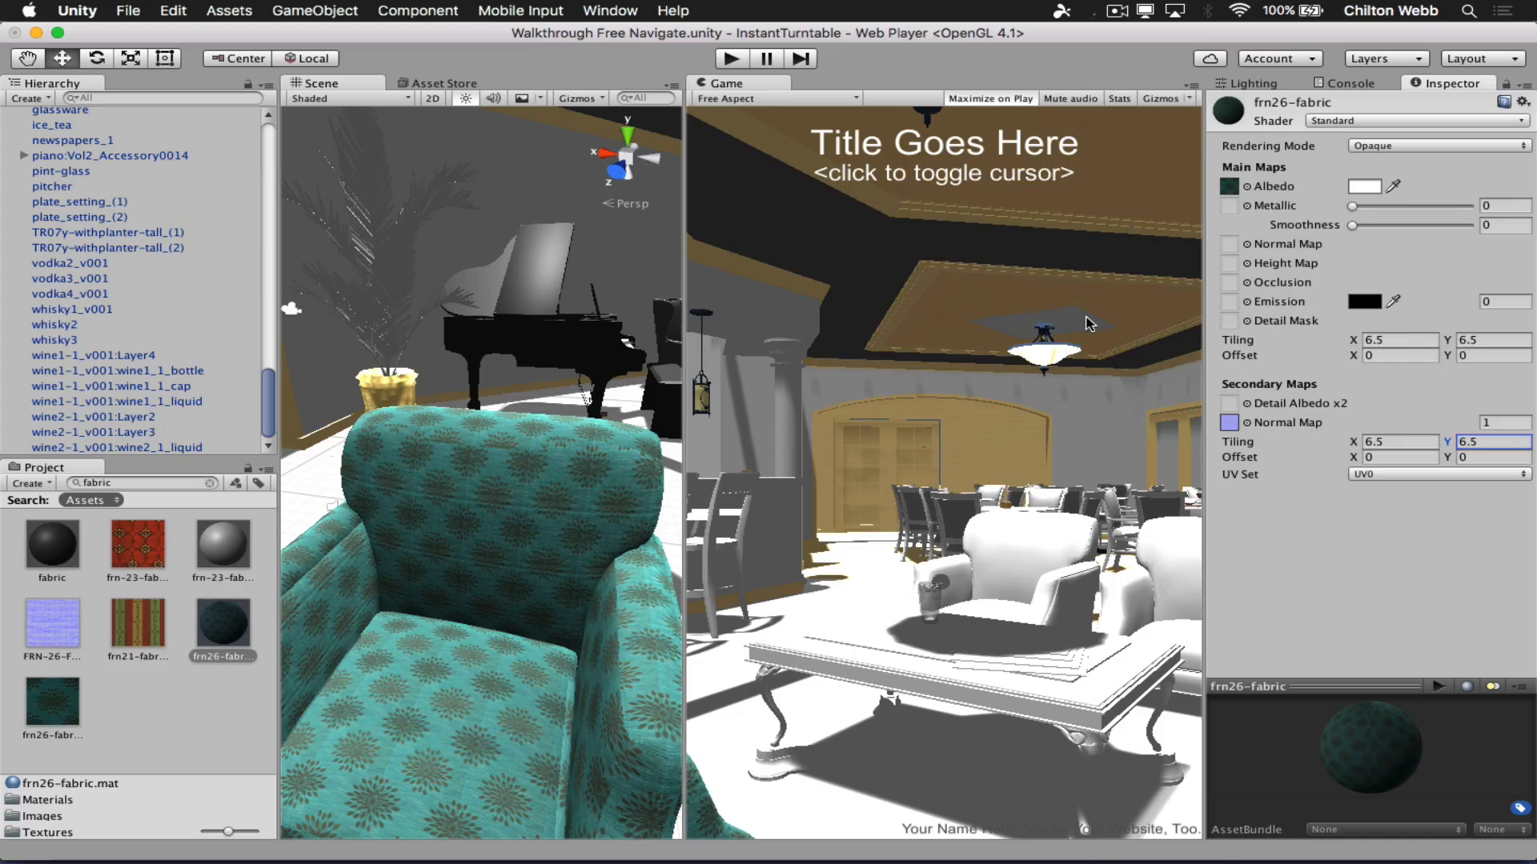
left_click_drag(487, 635, 392, 583, "alt")
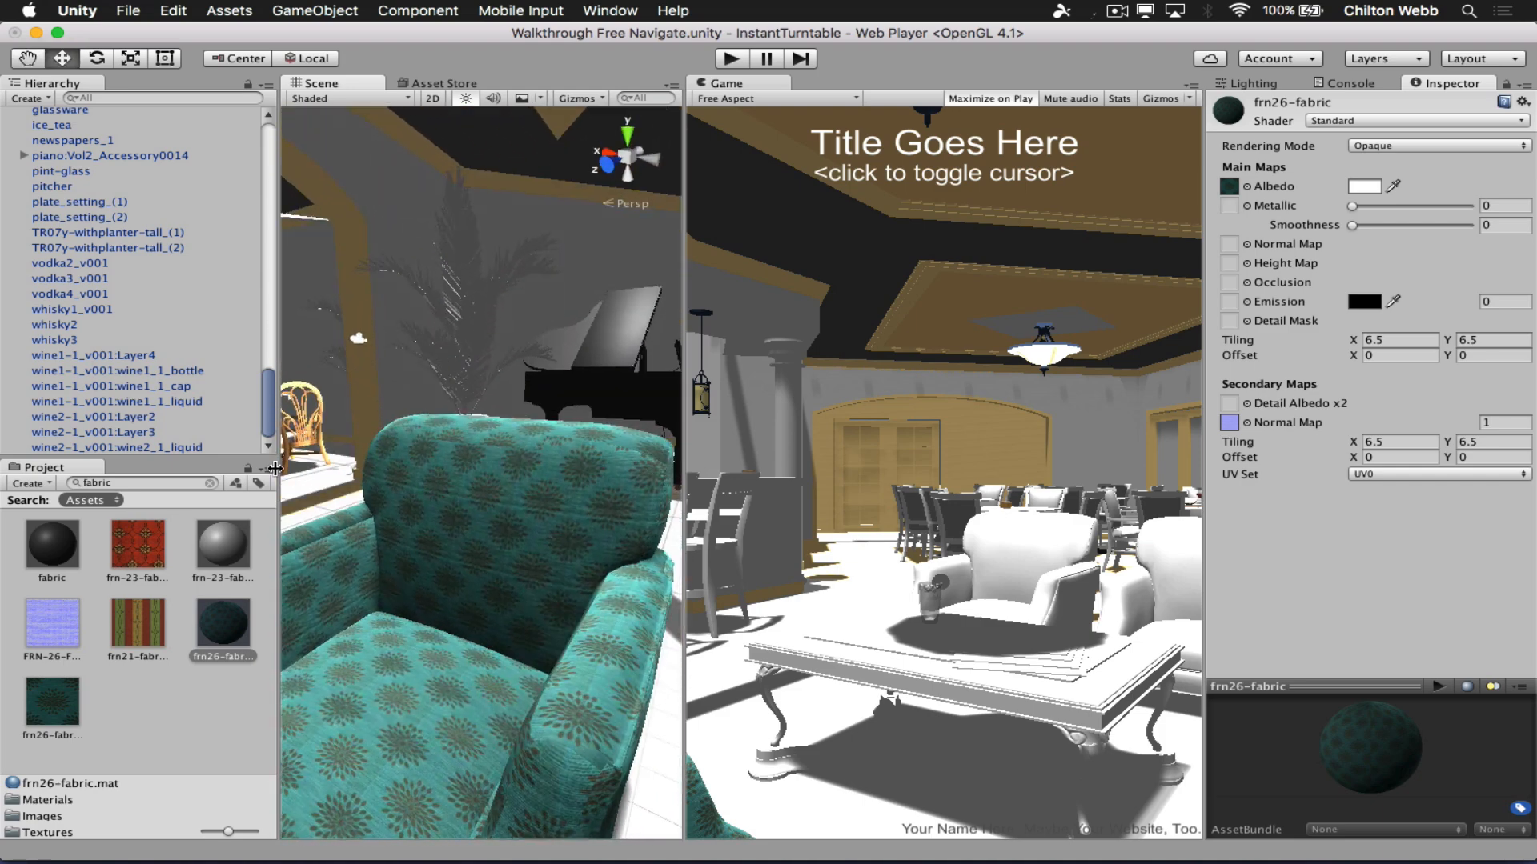
Duplicate the finished FRN-26 chair in Unity's scene hierarchy.
scroll(111, 237, "up", 1)
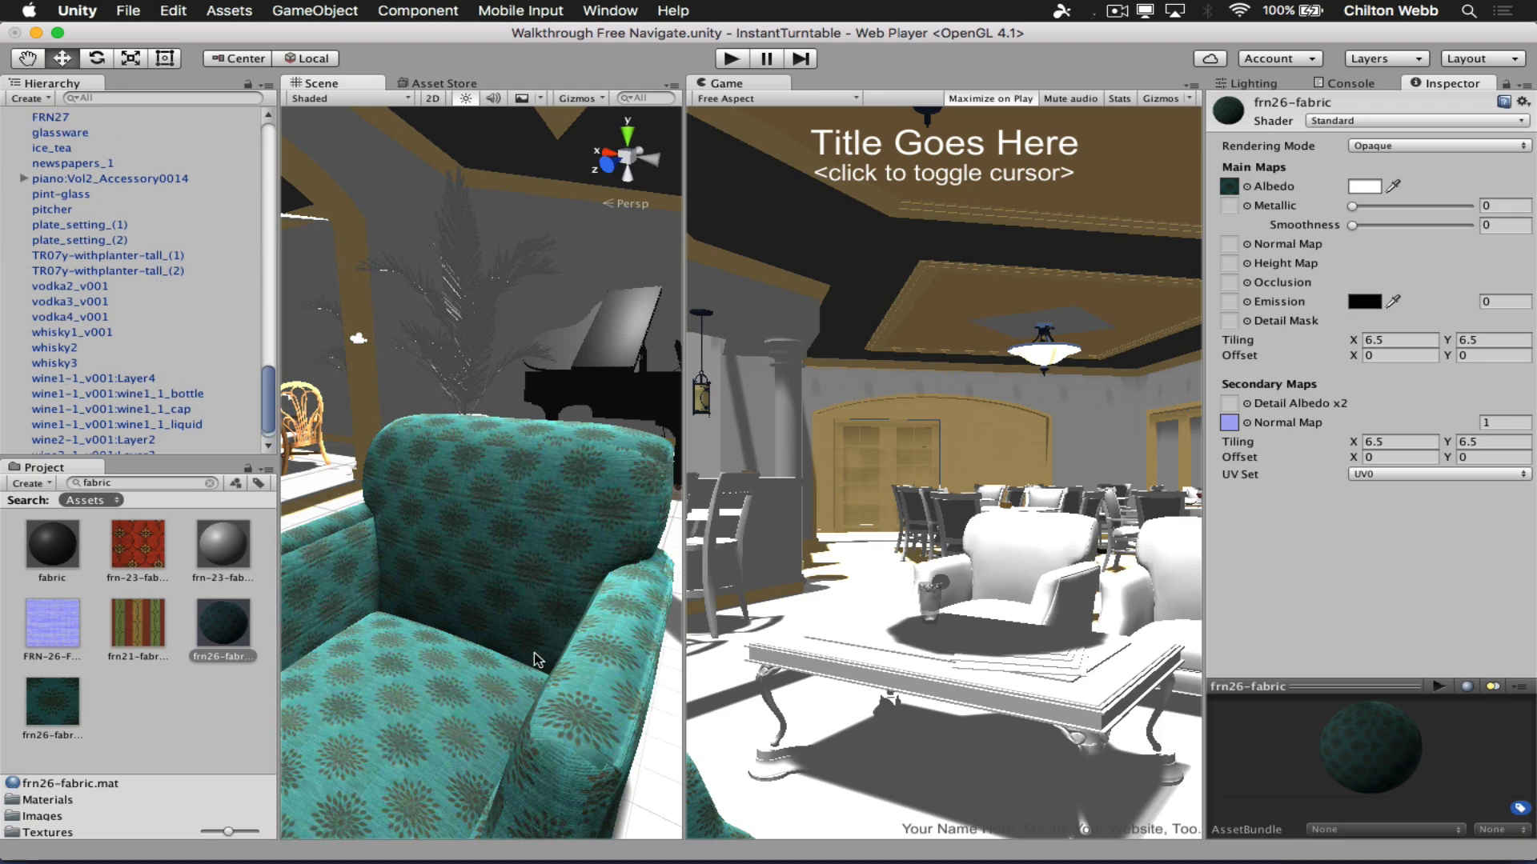
left_click(535, 653)
scroll(131, 323, "up", 3)
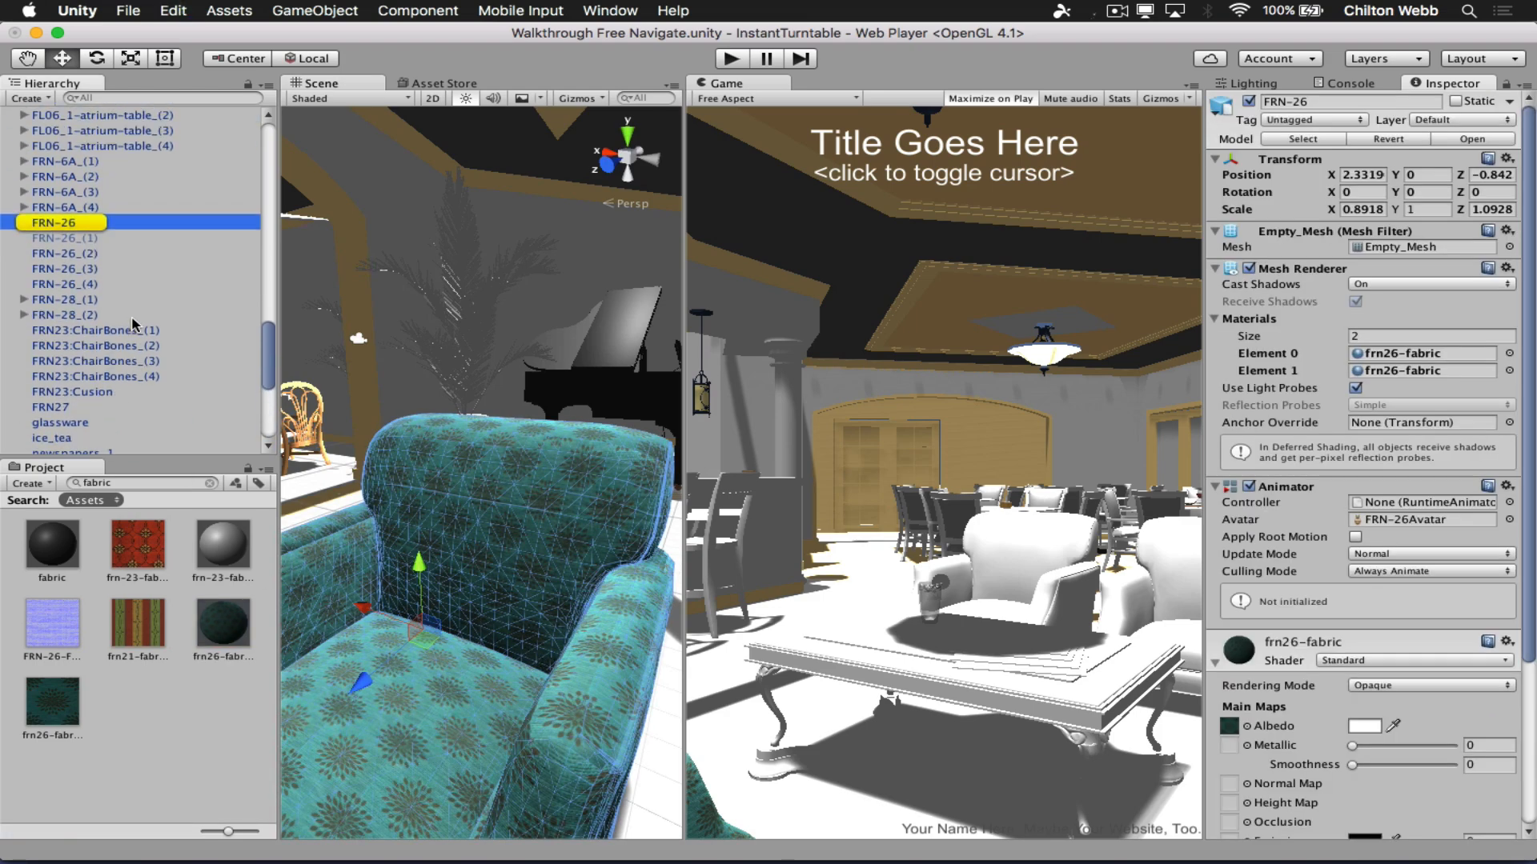
left_click(132, 221)
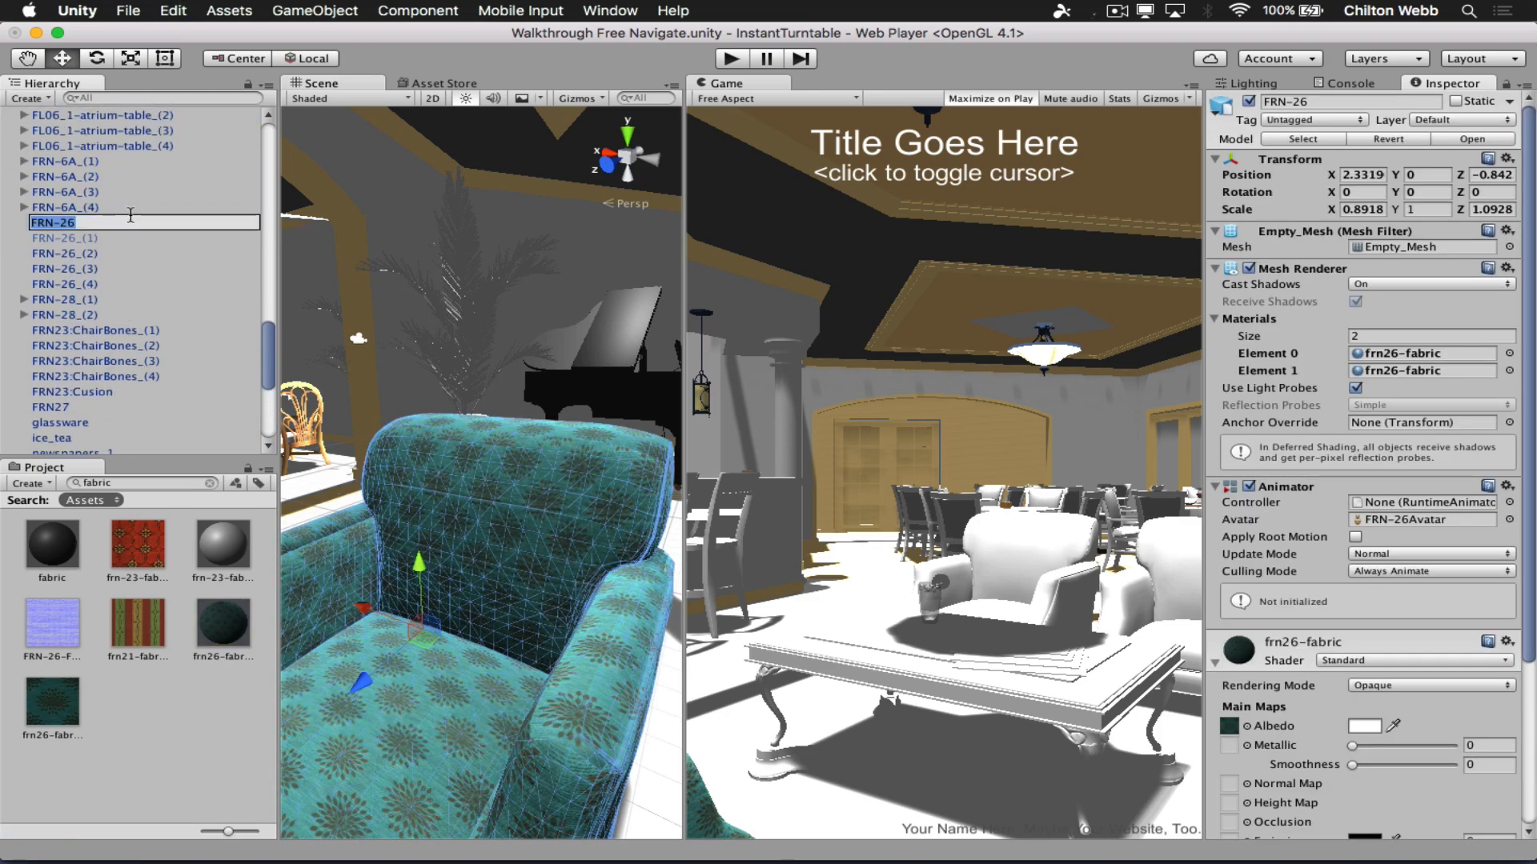
key("Return")
key("super+d")
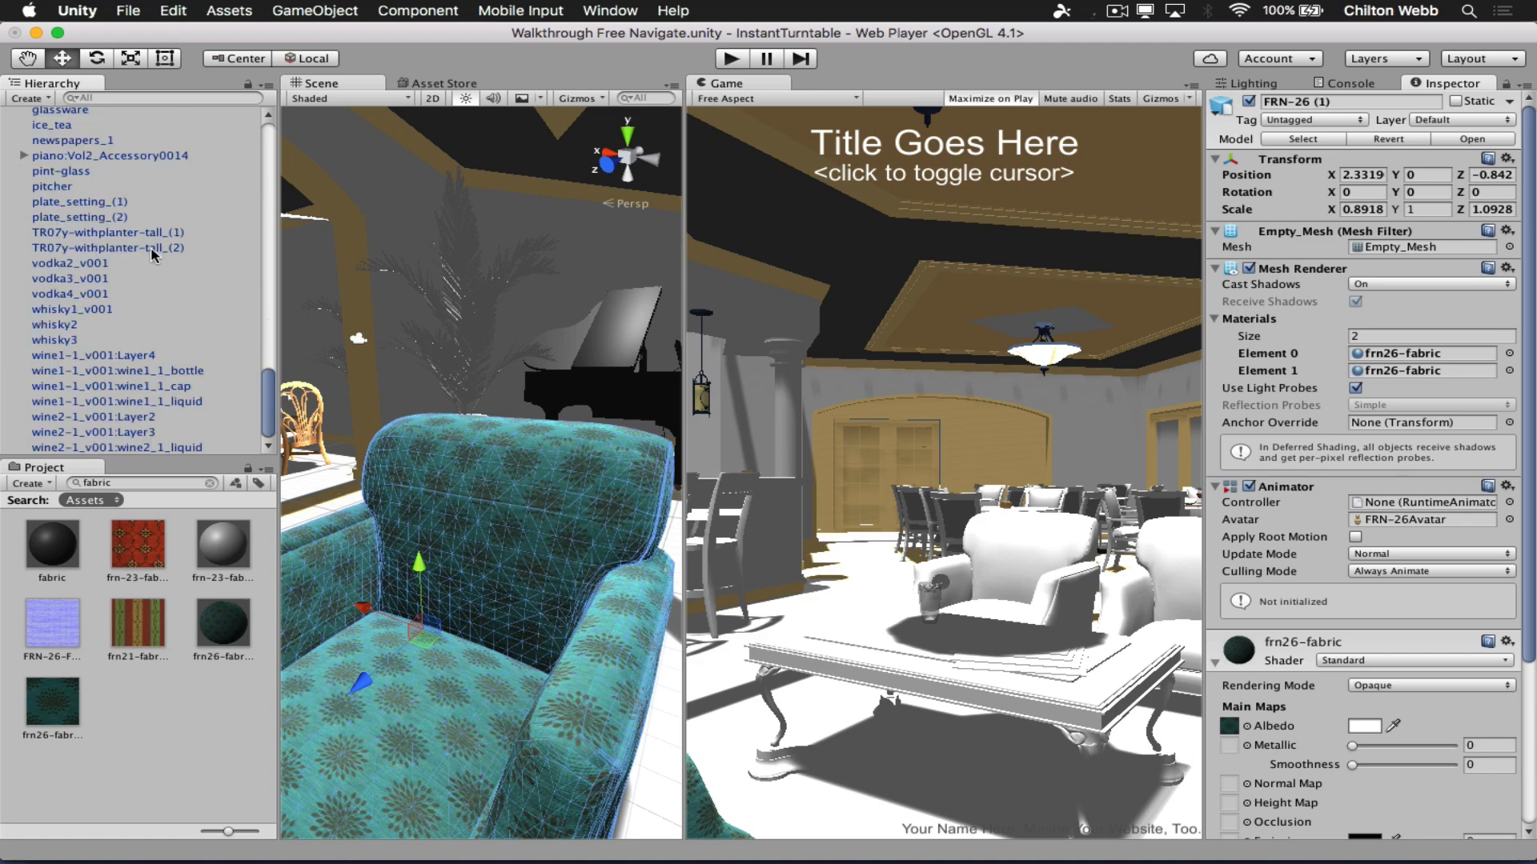
Parent the duplicated FRN-26 chair to the original FRN-26_(2) chair.
scroll(116, 333, "up", 3)
scroll(116, 340, "up", 6)
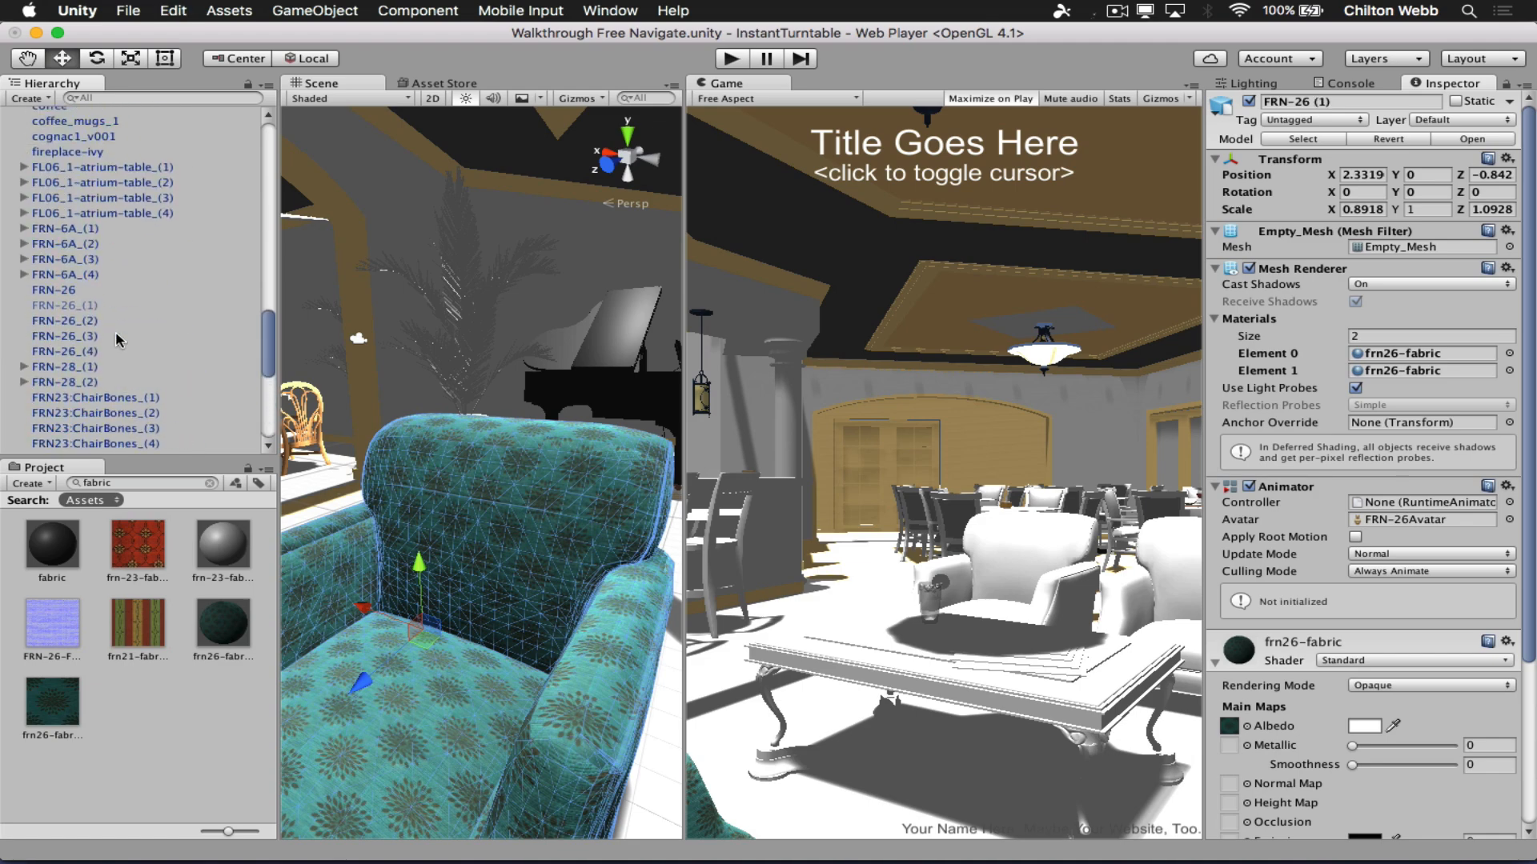
scroll(116, 339, "down", 10)
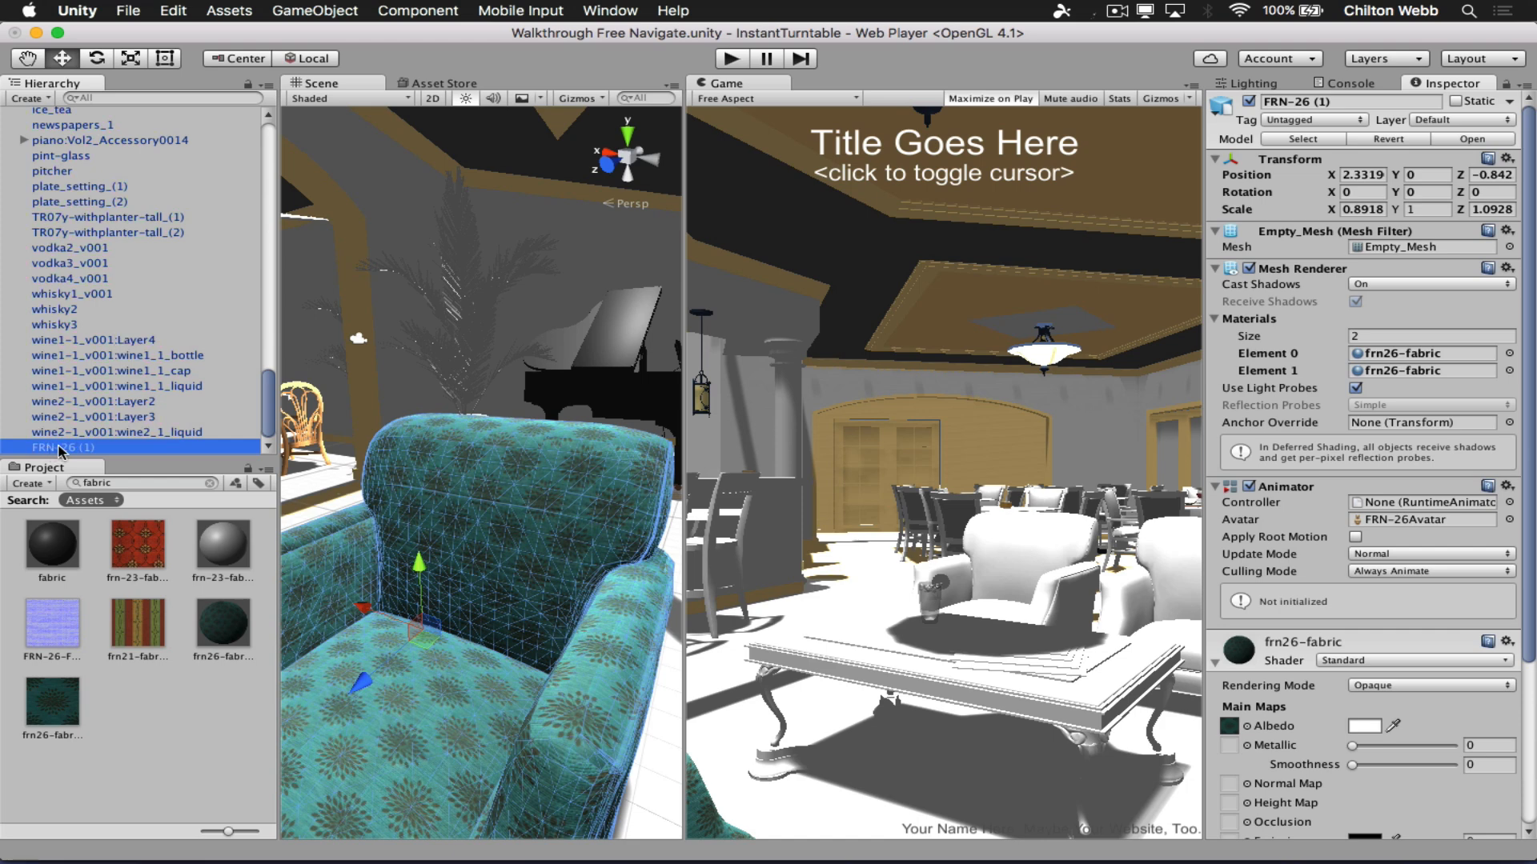
left_click_drag(63, 450, 147, 110)
left_click_drag(142, 112, 146, 294)
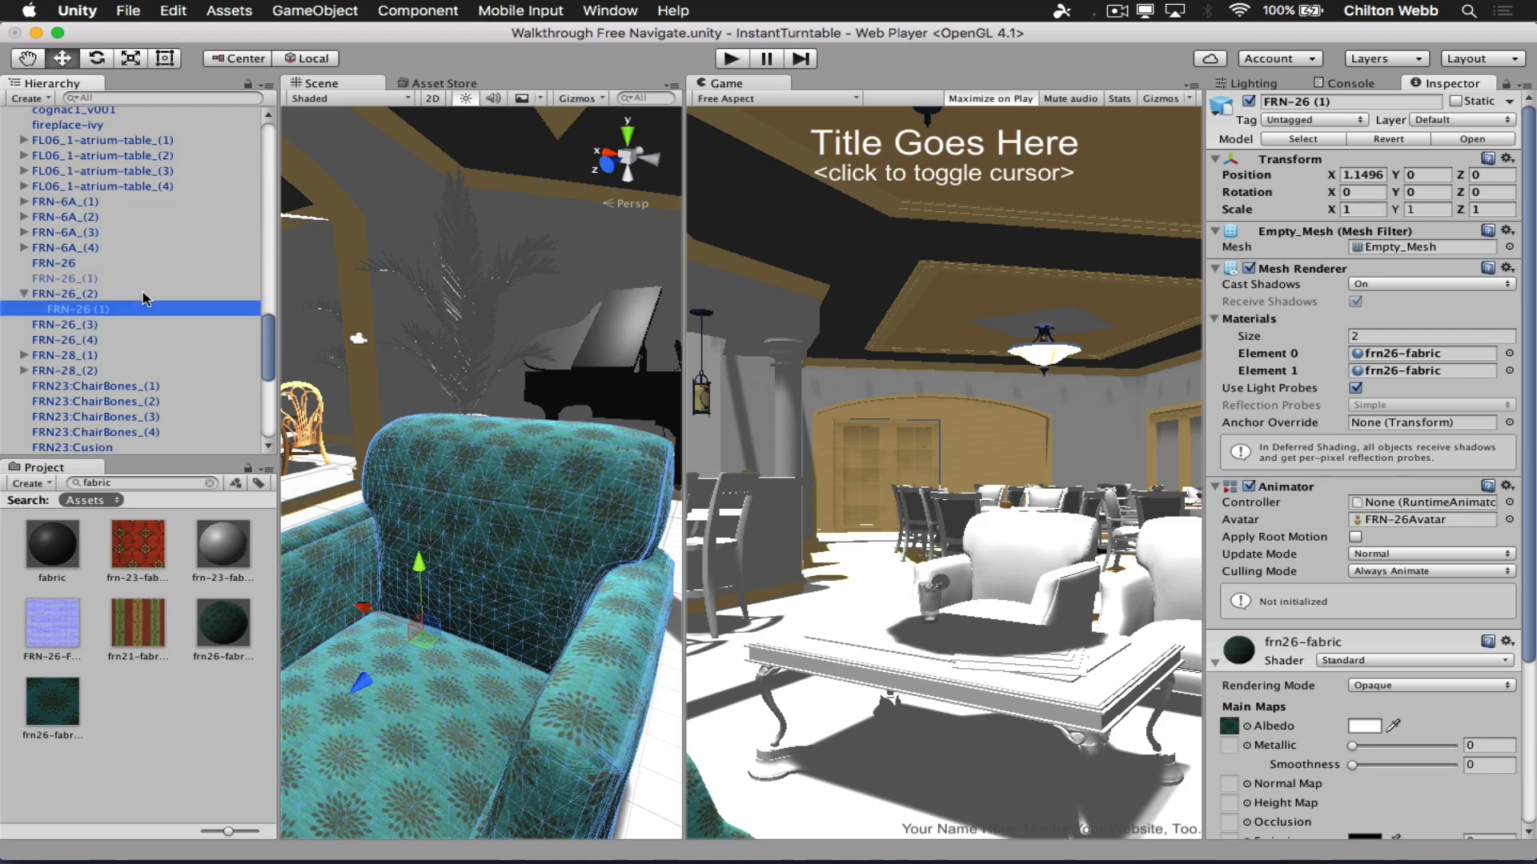
Set the X position of the duplicate under FRN-26_(2) to 0 so it sits on its parent chair.
scroll(423, 566, "down", 6)
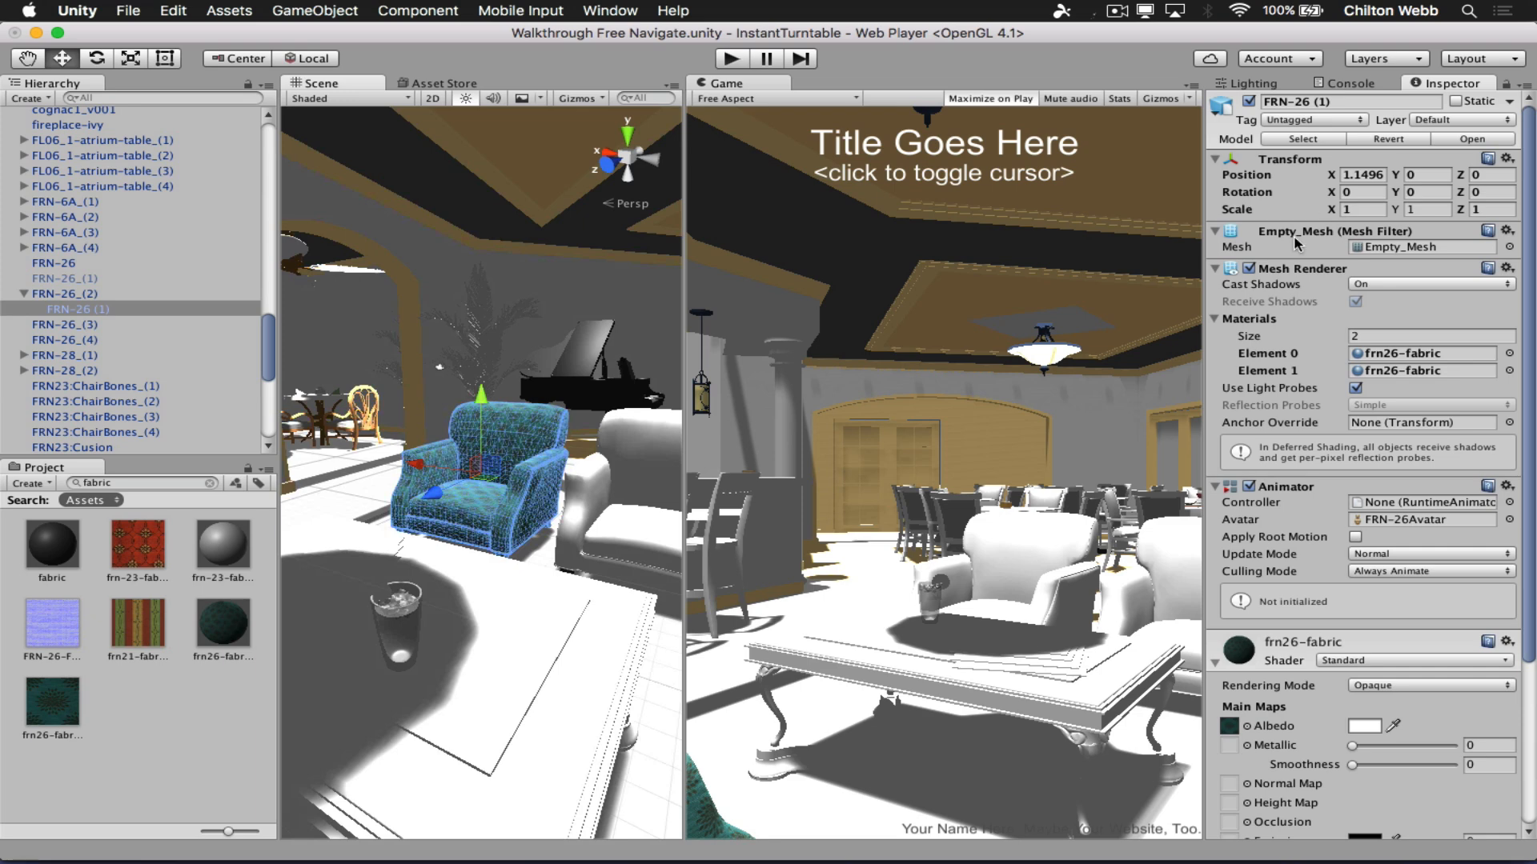
left_click(1369, 174)
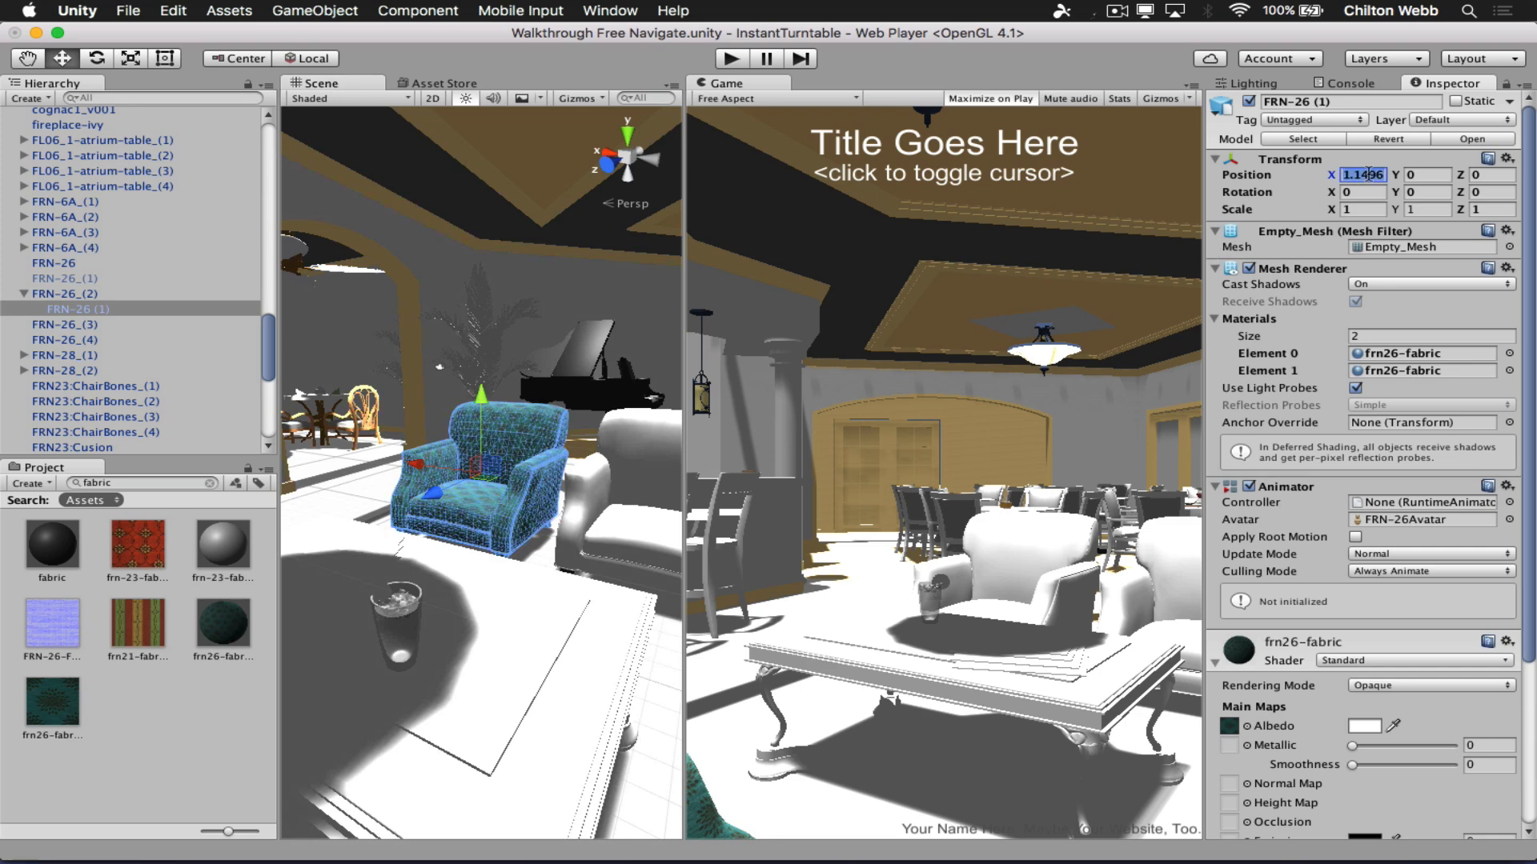
type("0")
key("Tab")
key("Tab")
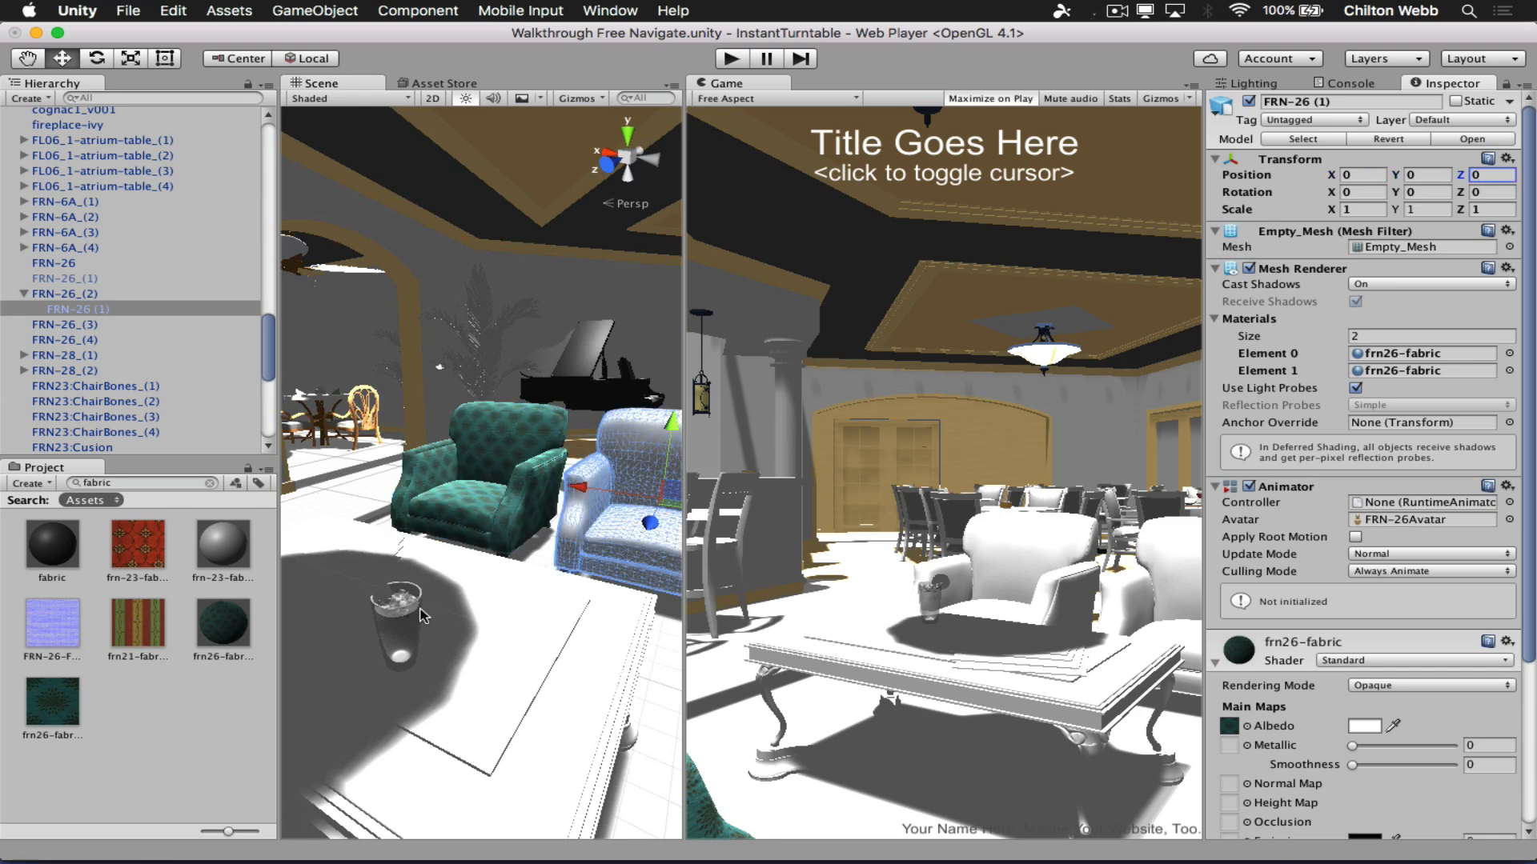
Duplicate the new chair twice, parenting one copy to FRN-26_(3) and the other to FRN-26_(4).
left_click(160, 310)
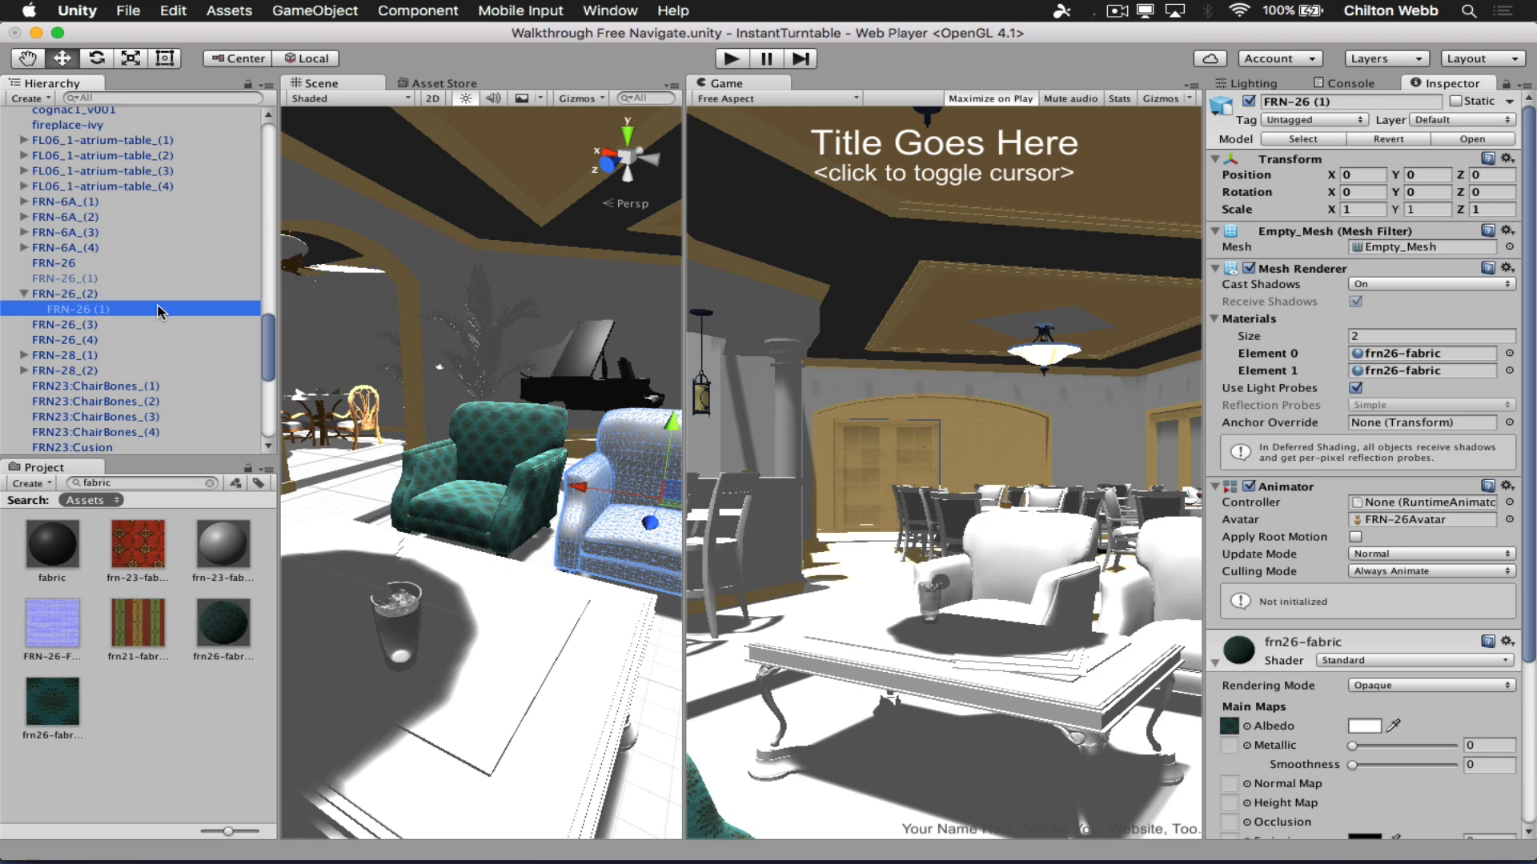
key("super+d")
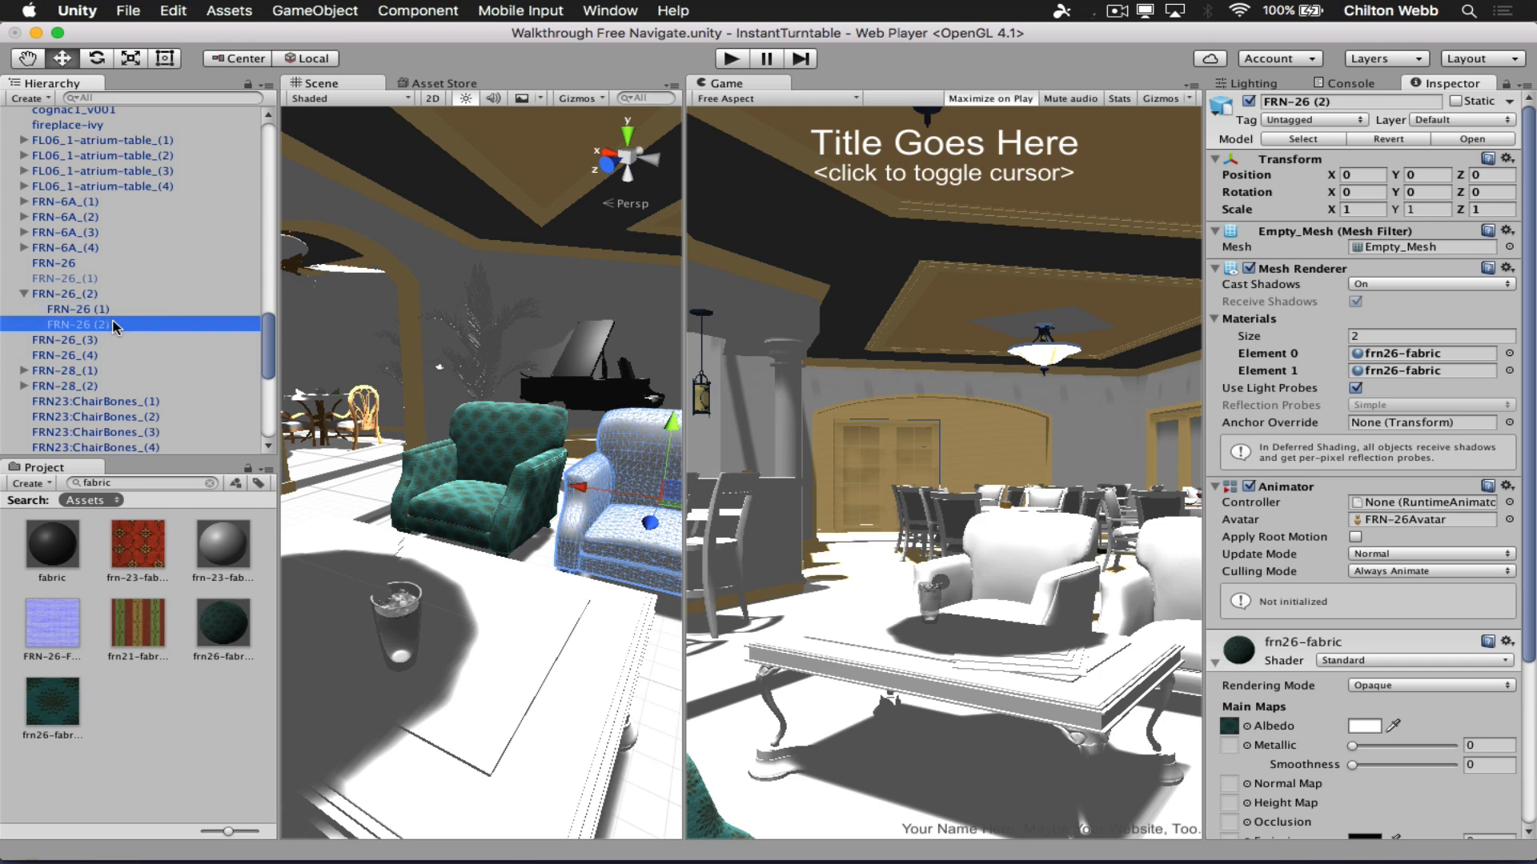
left_click_drag(114, 325, 121, 373)
key("super+d")
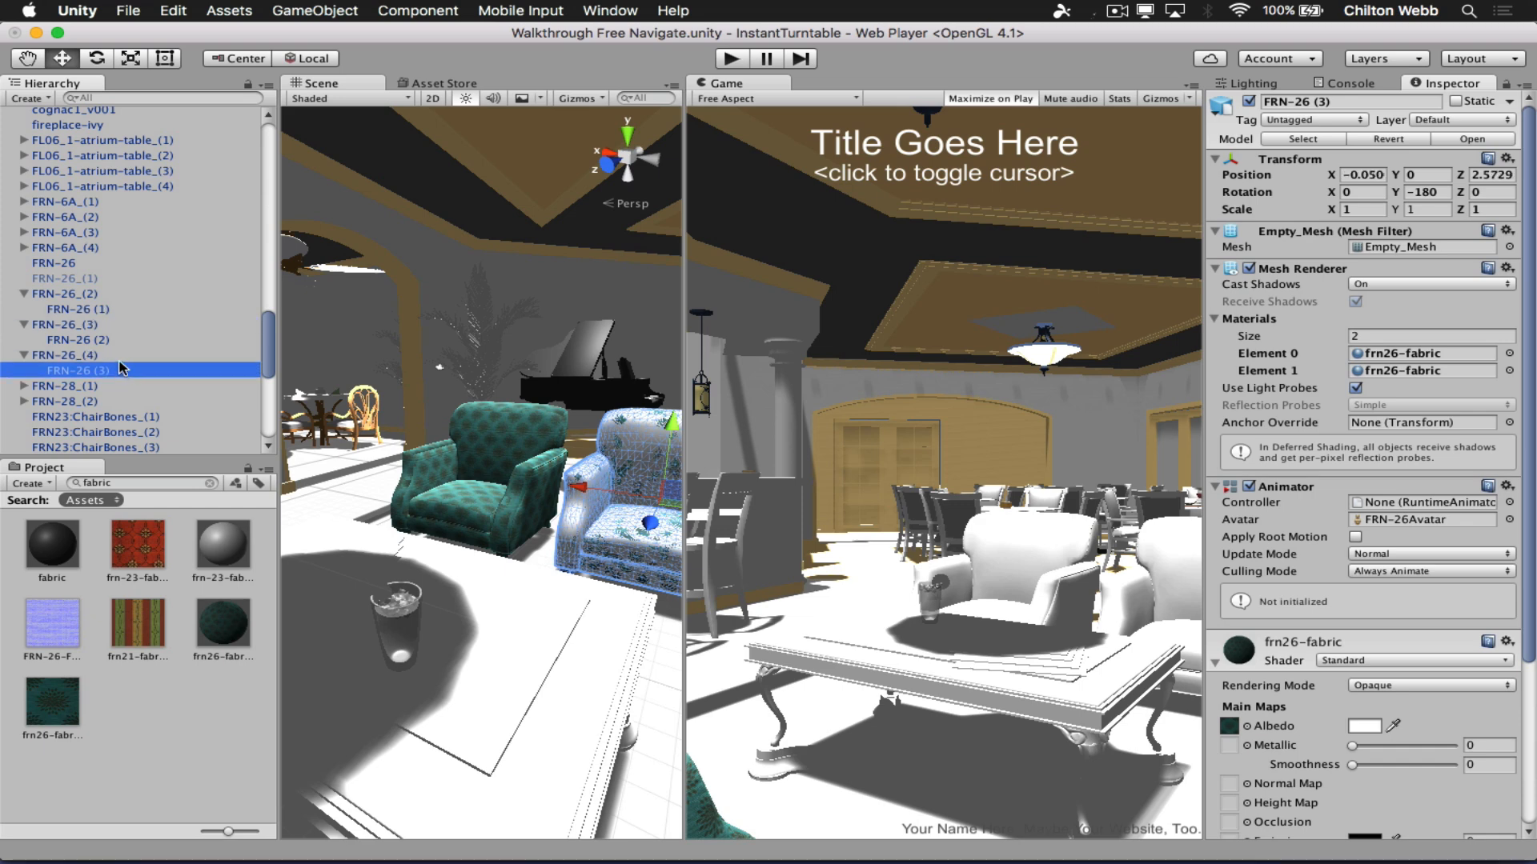
Set the X and Z position and the Y rotation of the chair copy under FRN-26_(4) to 0.
left_click(1348, 174)
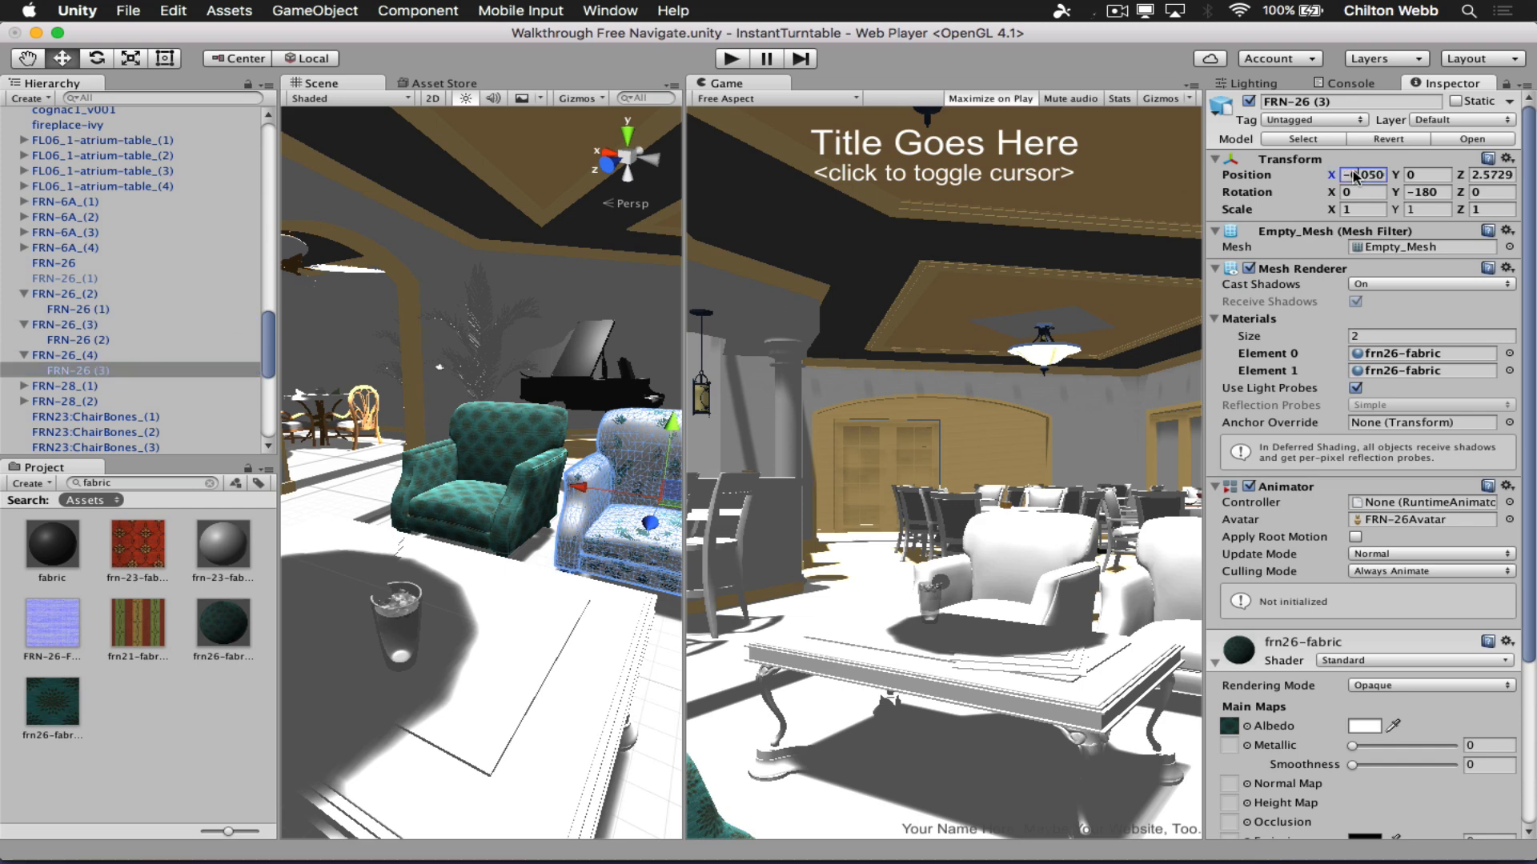
type("0")
key("Tab")
key("Tab")
type("0")
key("Tab")
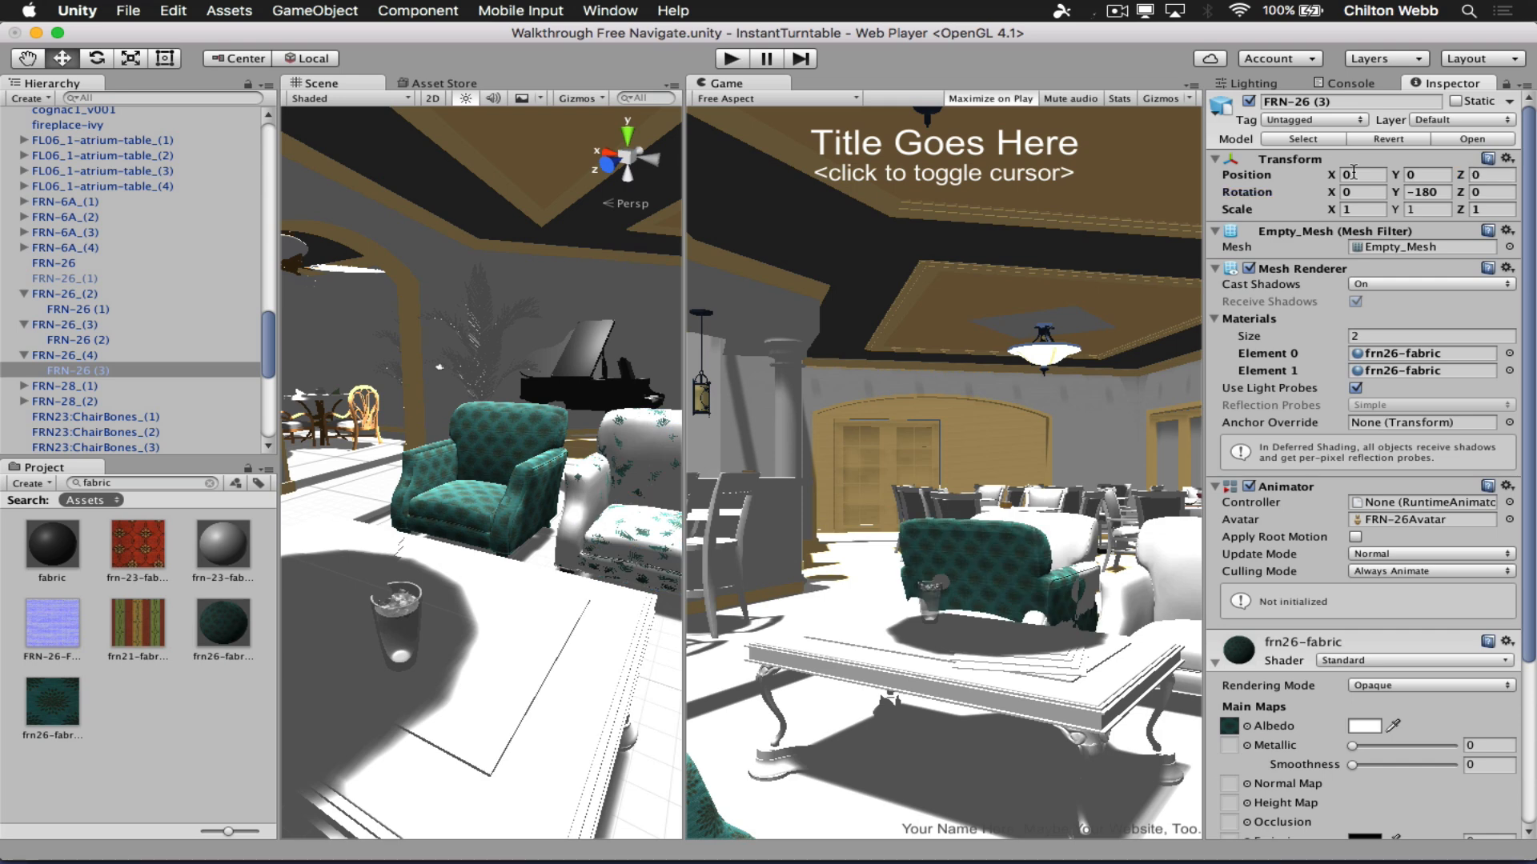
key("Tab")
type("0")
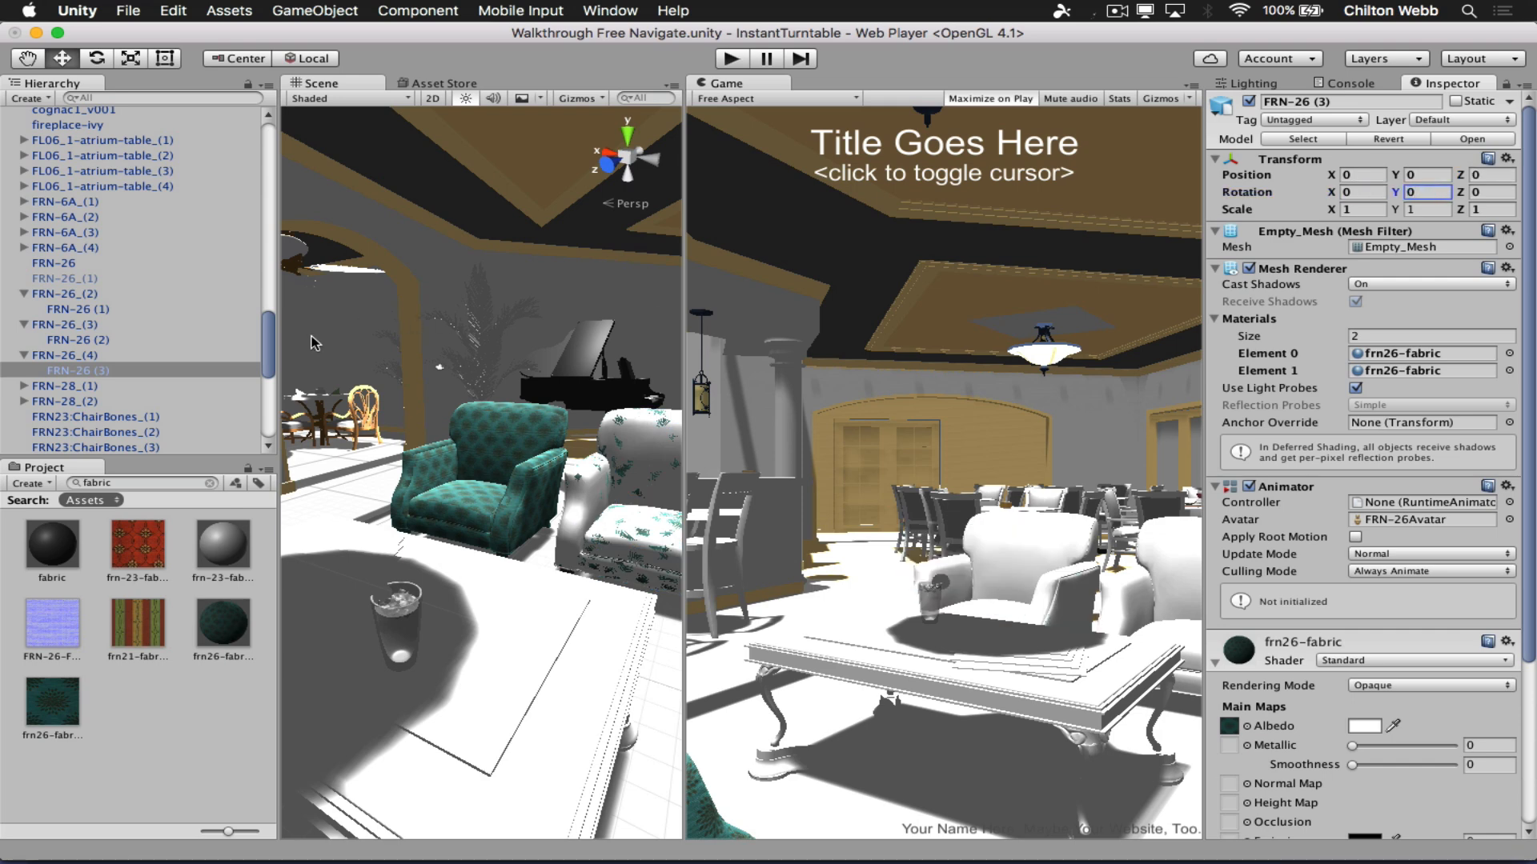
Set the X and Z position and the Y rotation of the chair copy under FRN-26_(3) to 0.
left_click(154, 339)
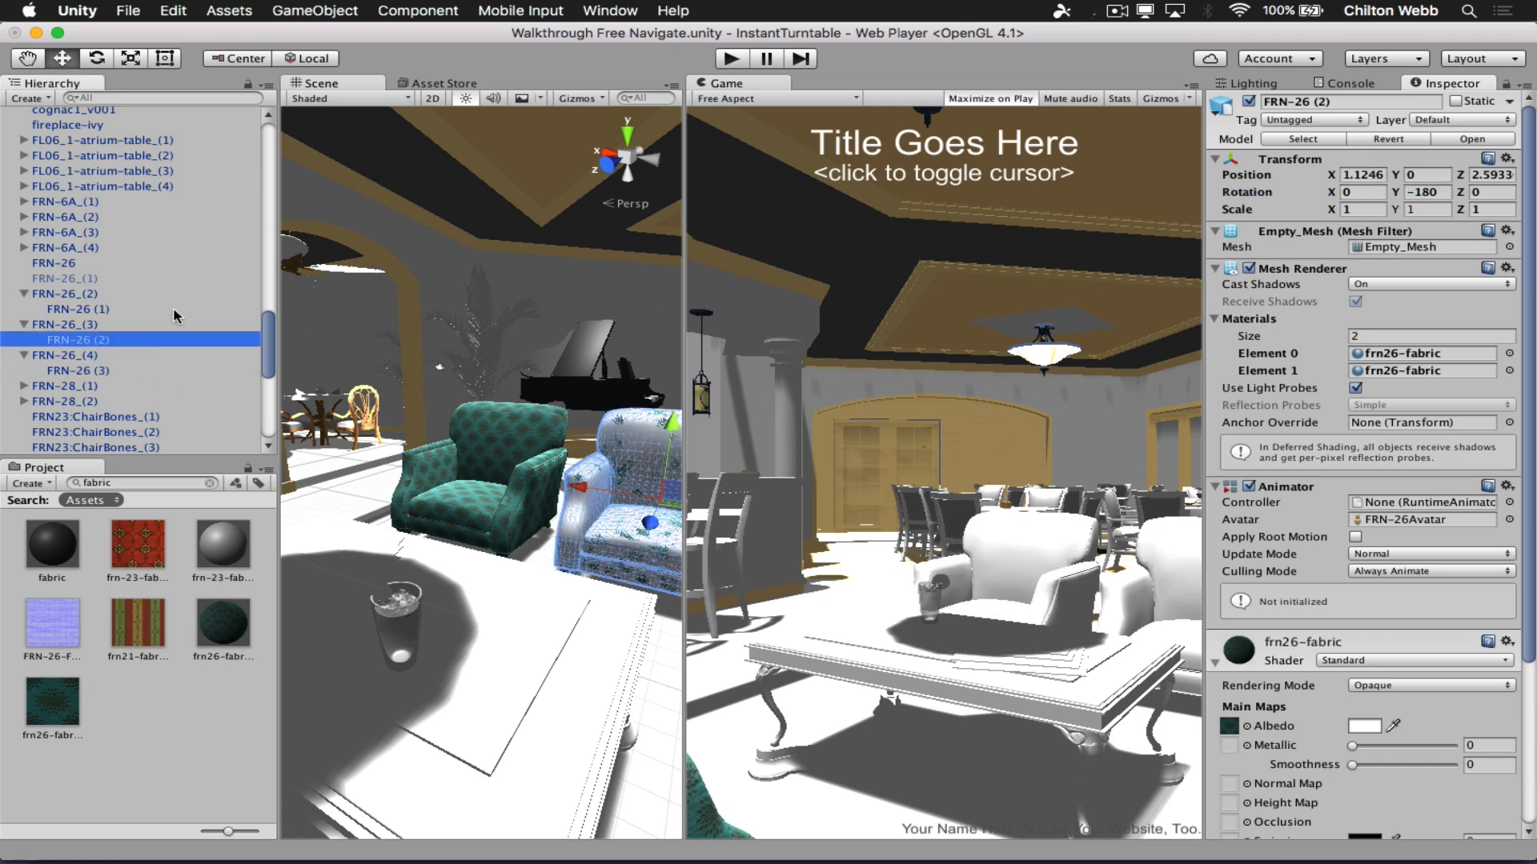
left_click(1365, 174)
type("0")
key("Tab")
key("Tab")
type("0")
key("Tab")
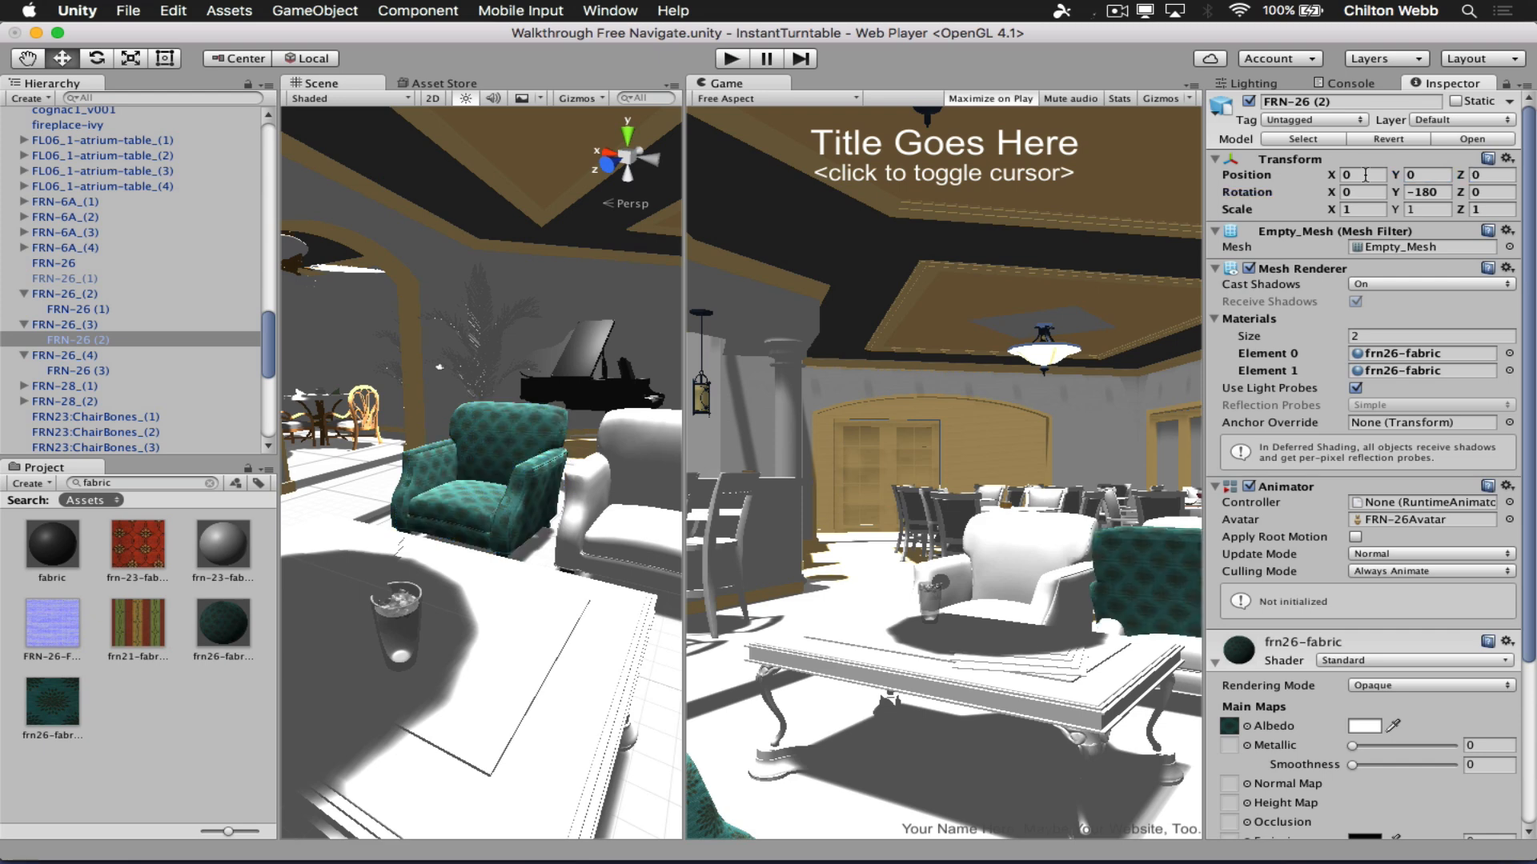
key("Tab")
type("0")
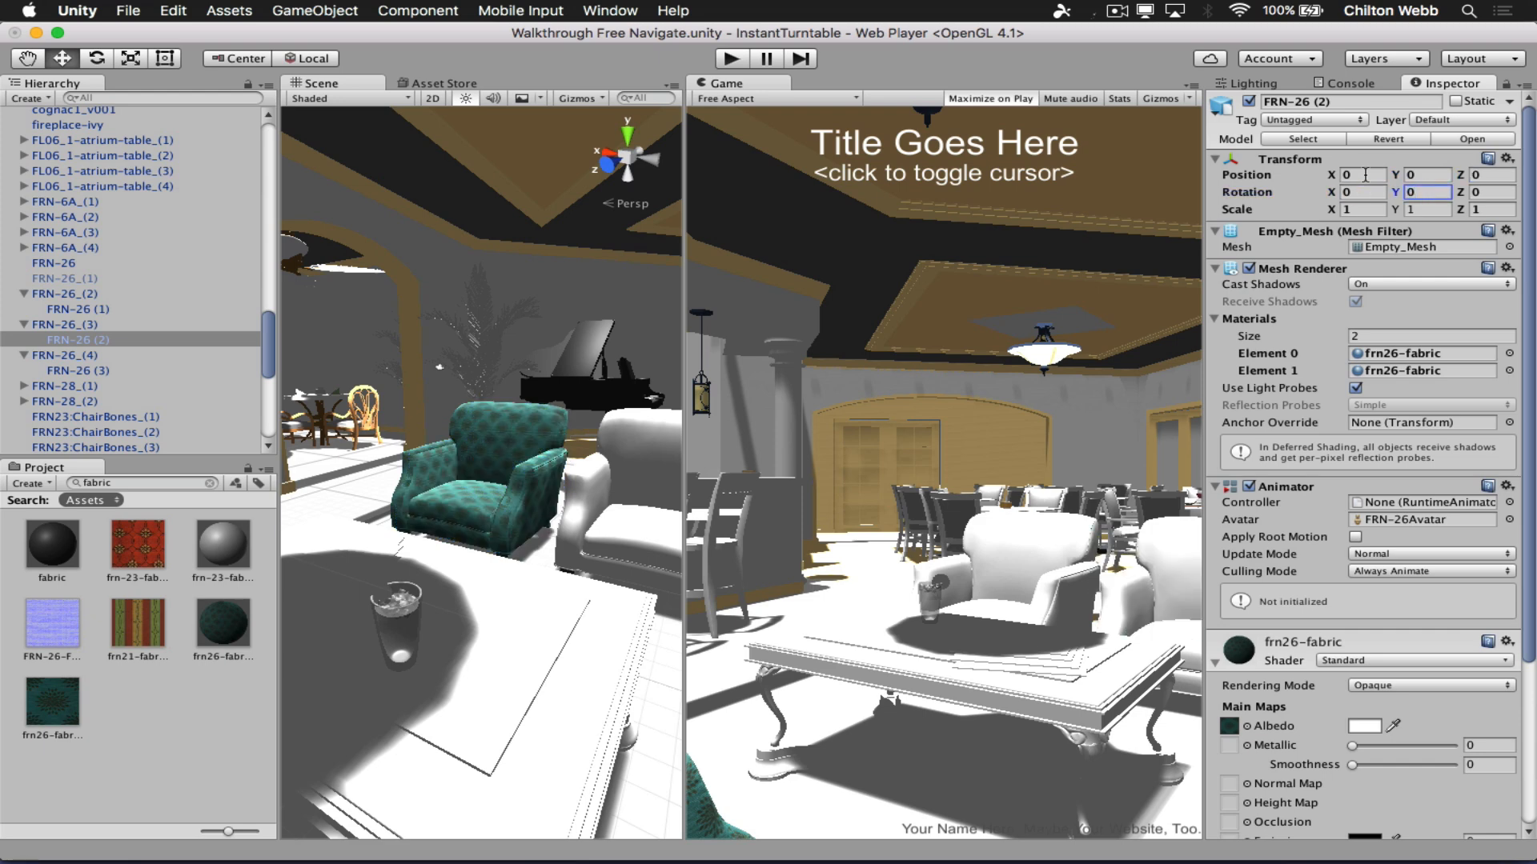
Unparent the chair copy from FRN-26_(2), place it below FRN-26, and deactivate the original FRN-26_(2).
left_click(156, 309)
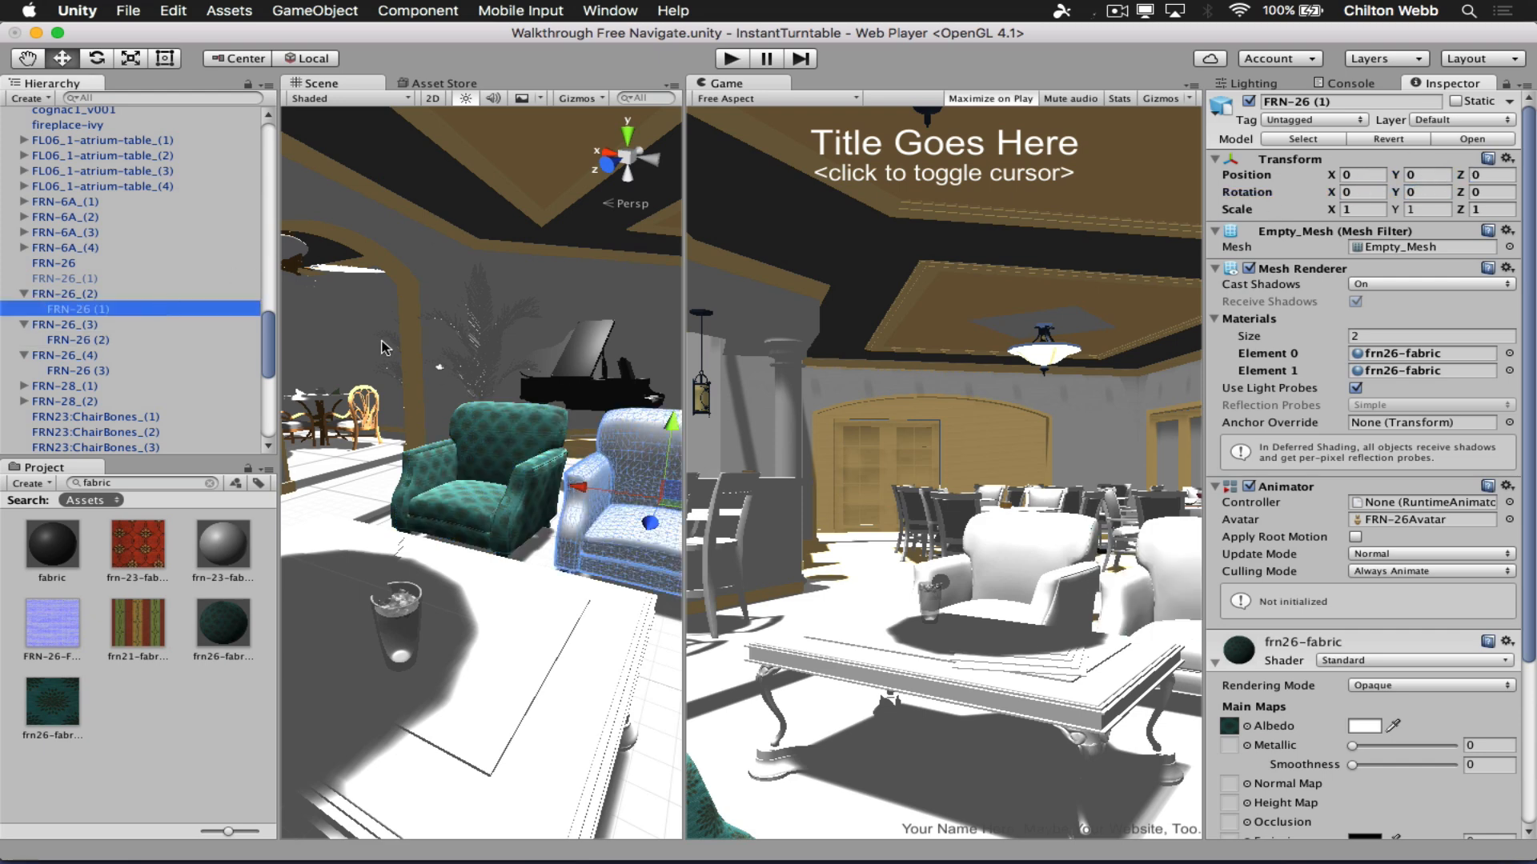
left_click_drag(98, 314, 119, 275)
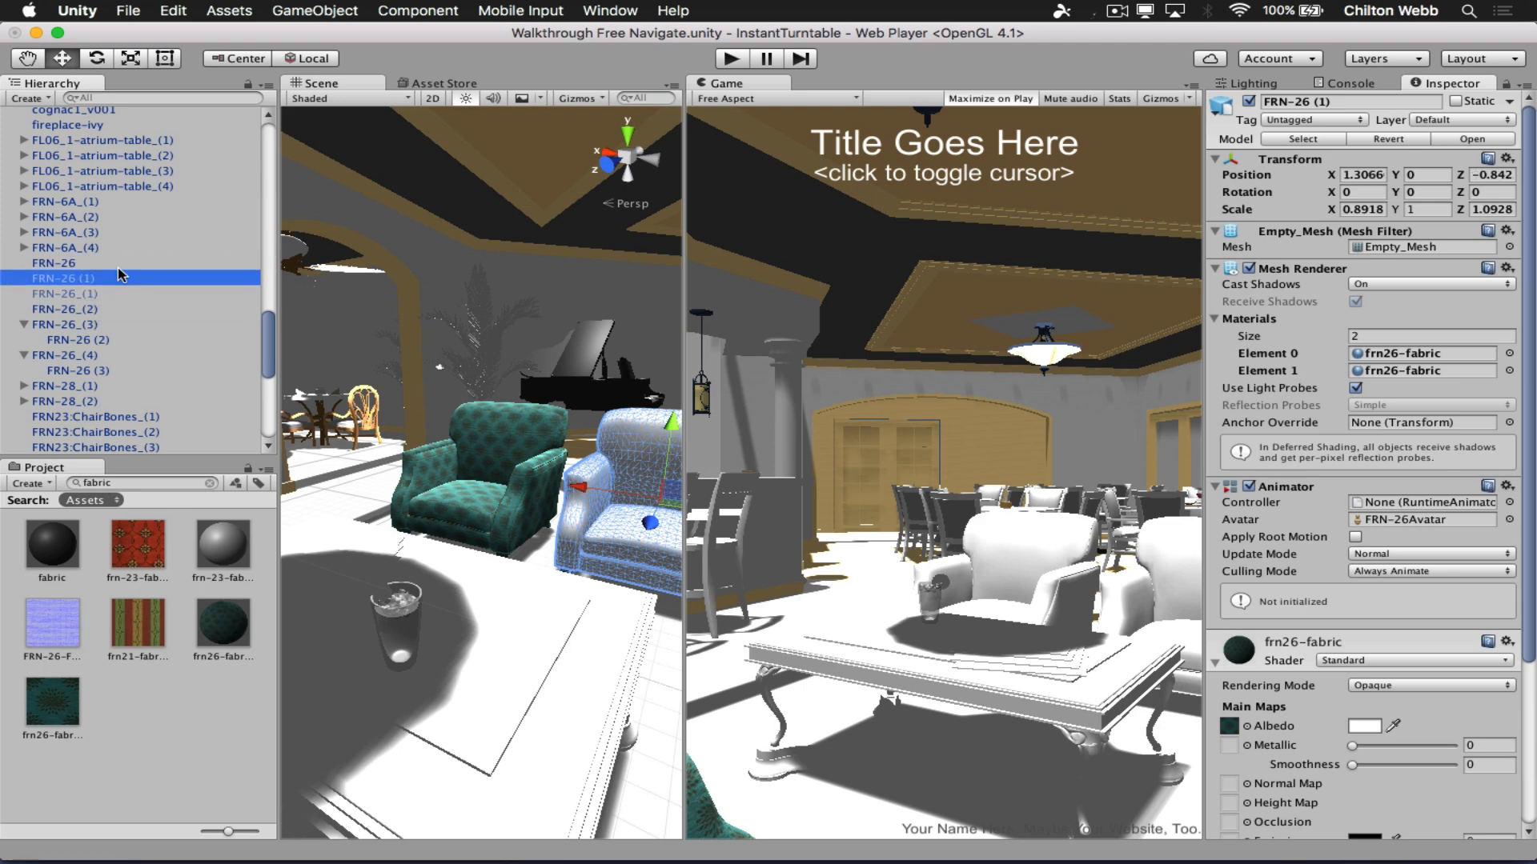
left_click(102, 311)
left_click(1248, 101)
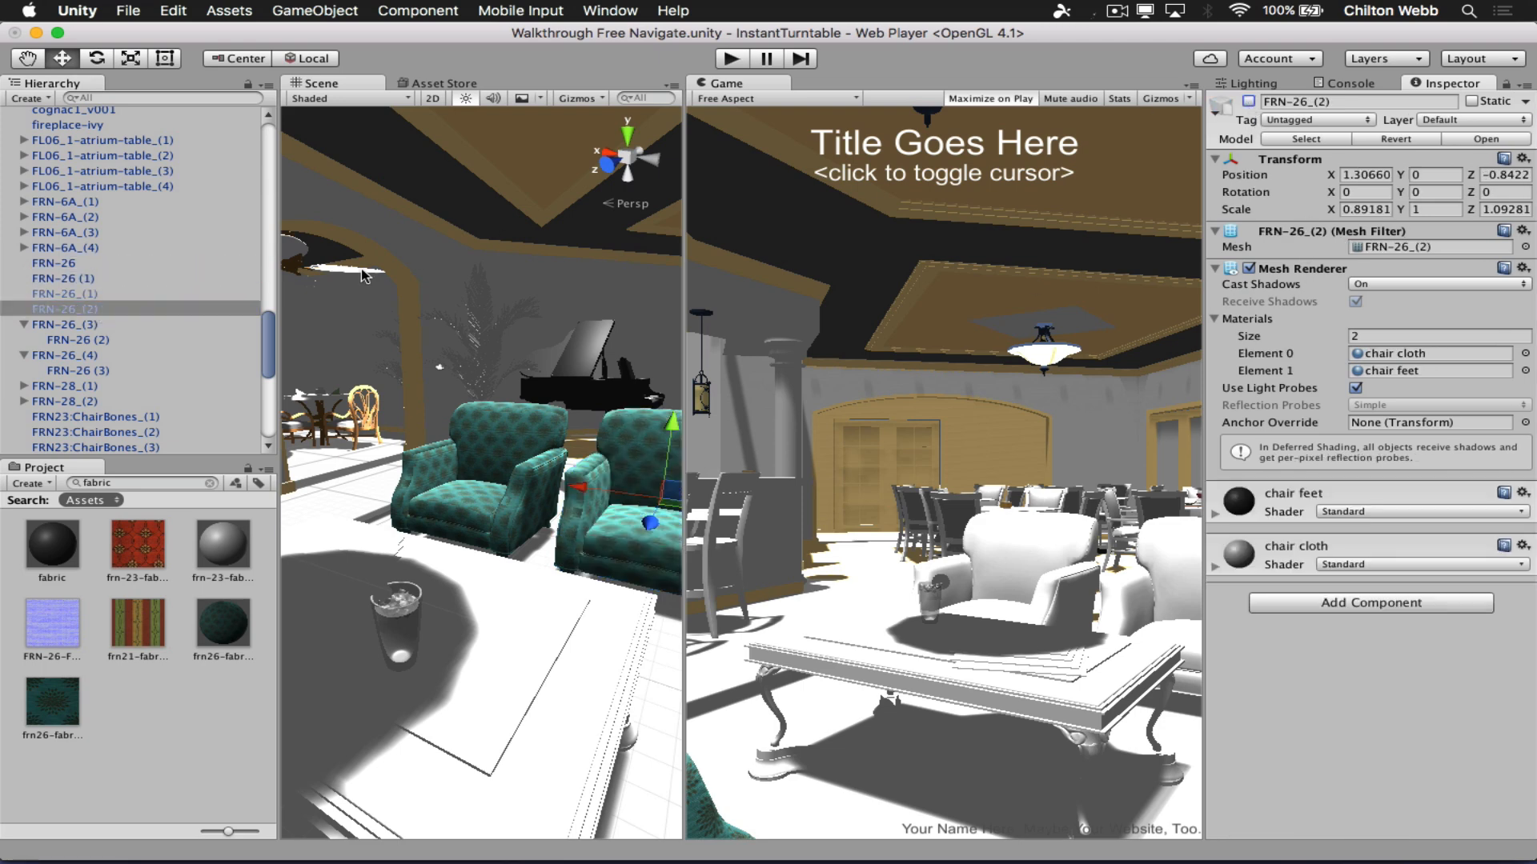
Unparent the chair copy from FRN-26_(3), place it below FRN-26 (1), and deactivate the original FRN-26_(3).
left_click_drag(98, 344, 118, 288)
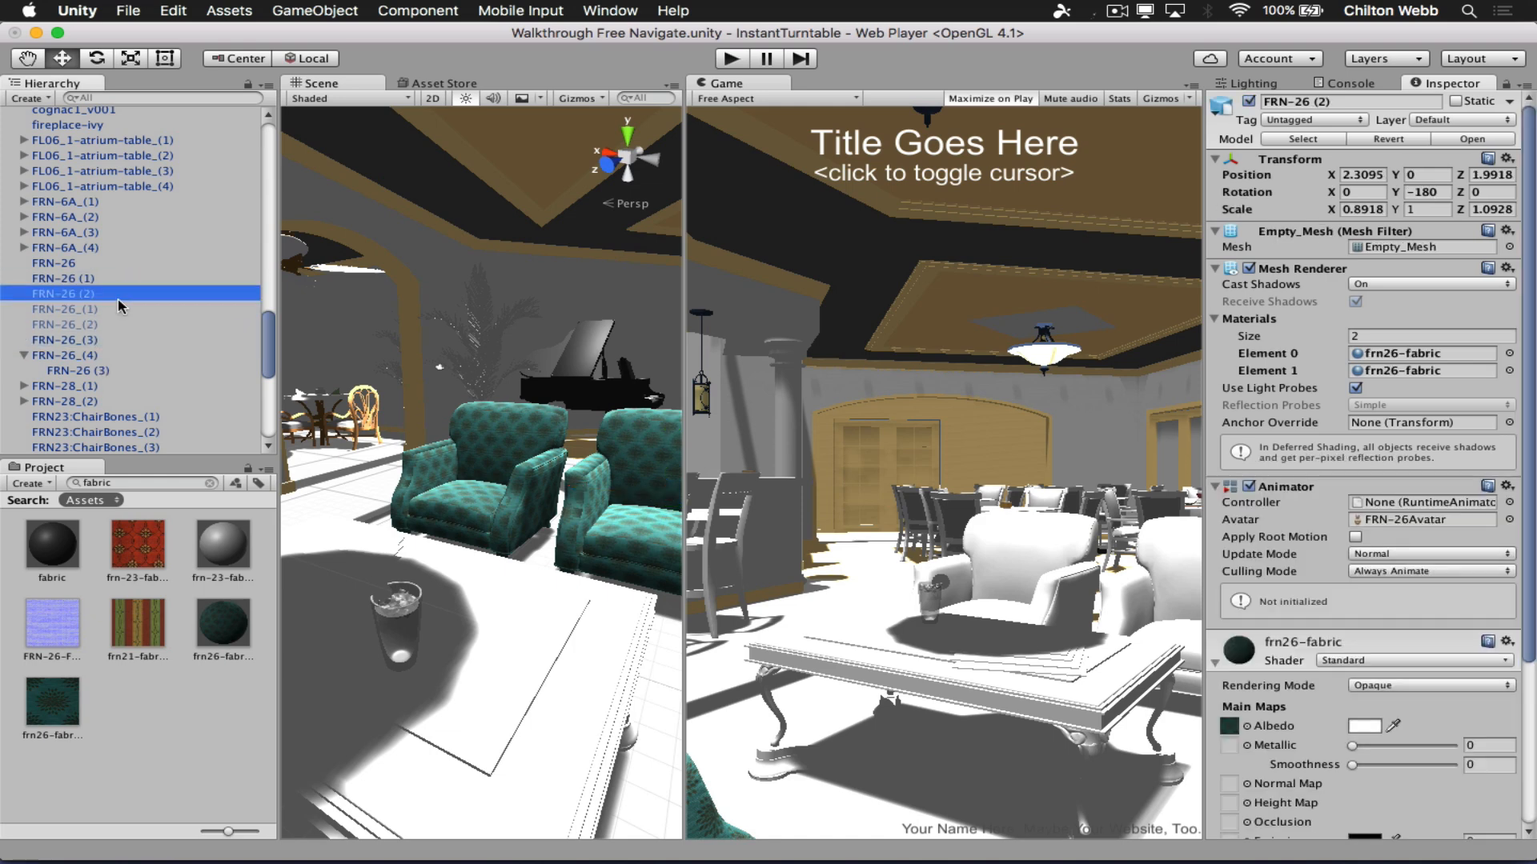
left_click(97, 340)
left_click(1248, 102)
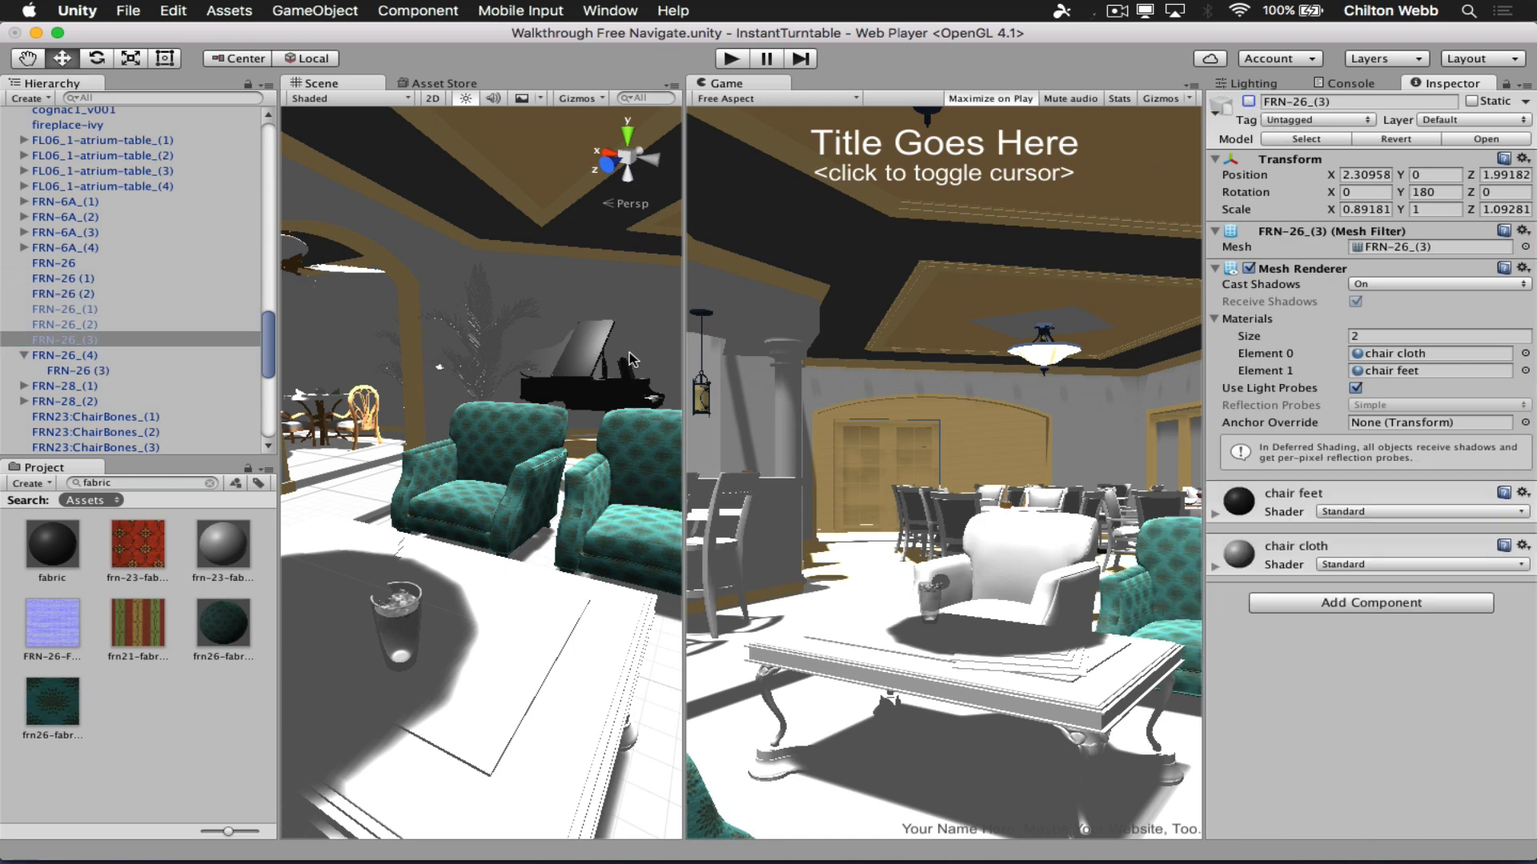
Unparent the chair copy from FRN-26_(4), place it below FRN-26 (2), and deactivate the original FRN-26_(4).
left_click_drag(103, 371, 118, 303)
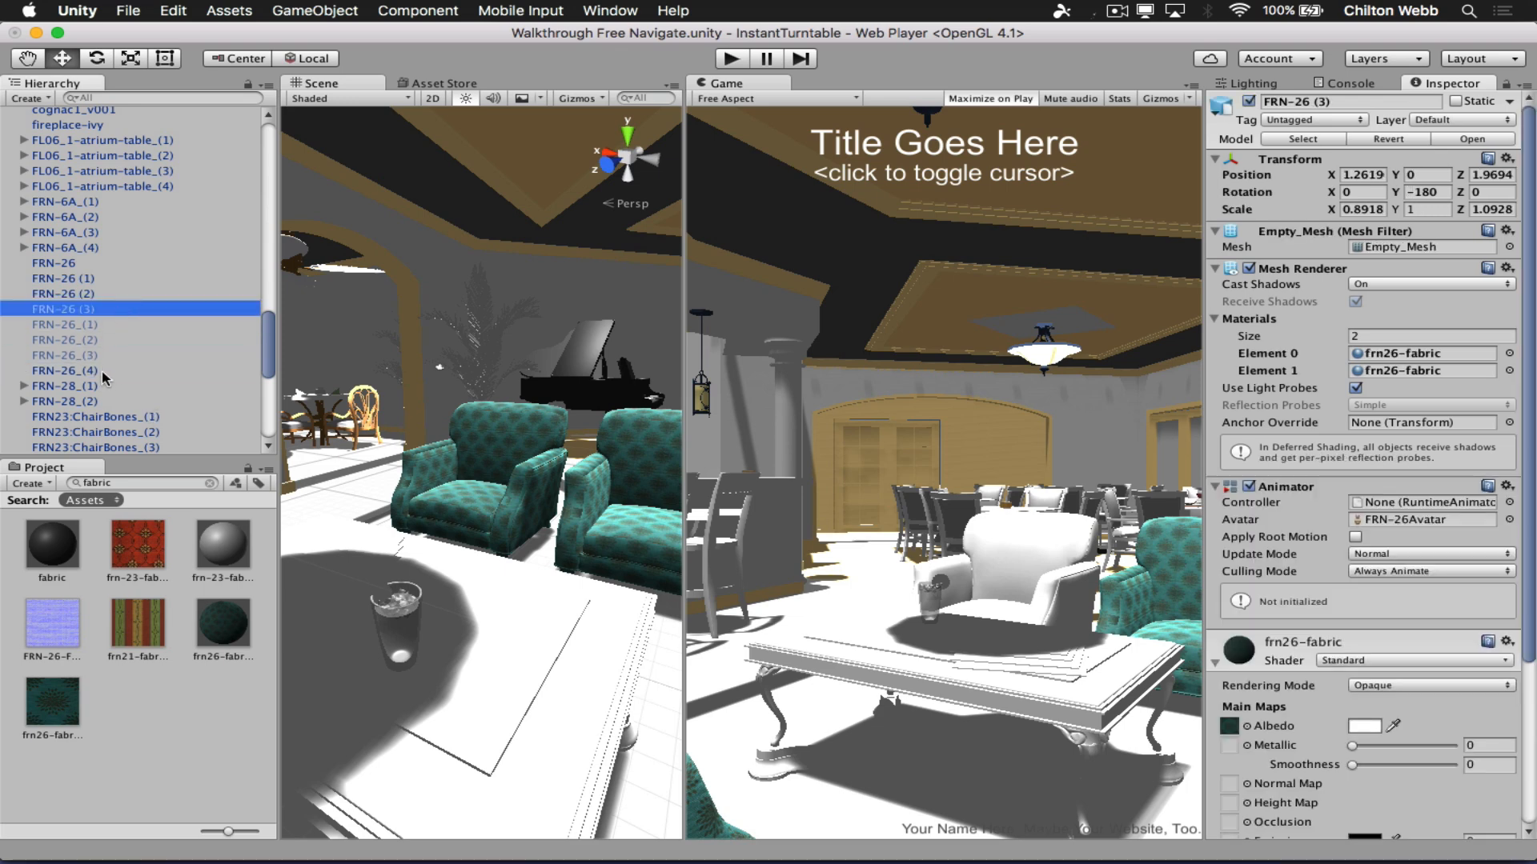
left_click(103, 371)
left_click(1249, 102)
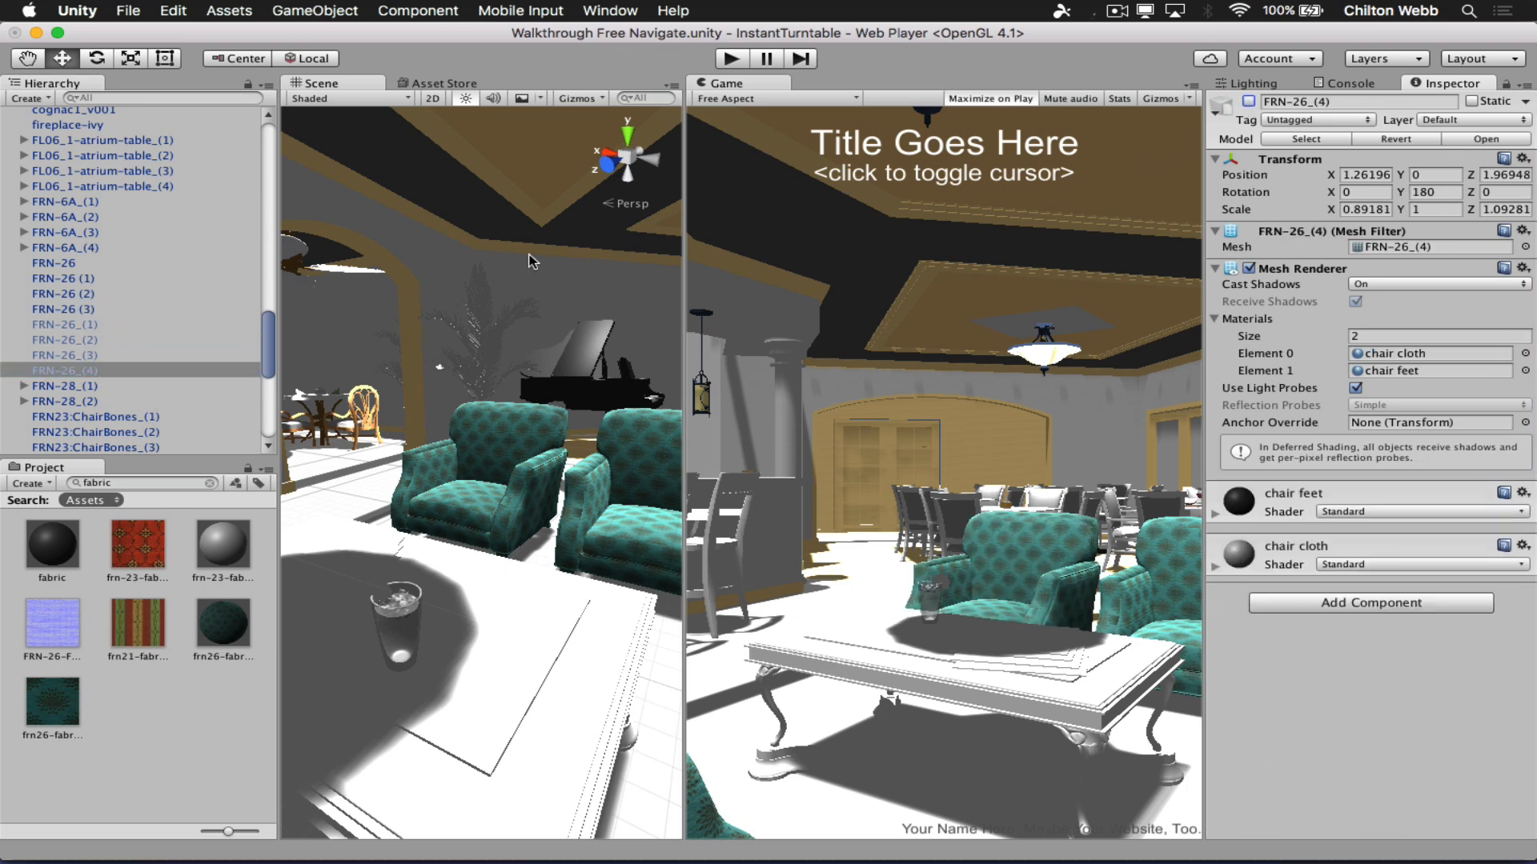
Save the scene and run the walkthrough to look over the replaced chairs in play mode.
key("super+s")
key("super+p")
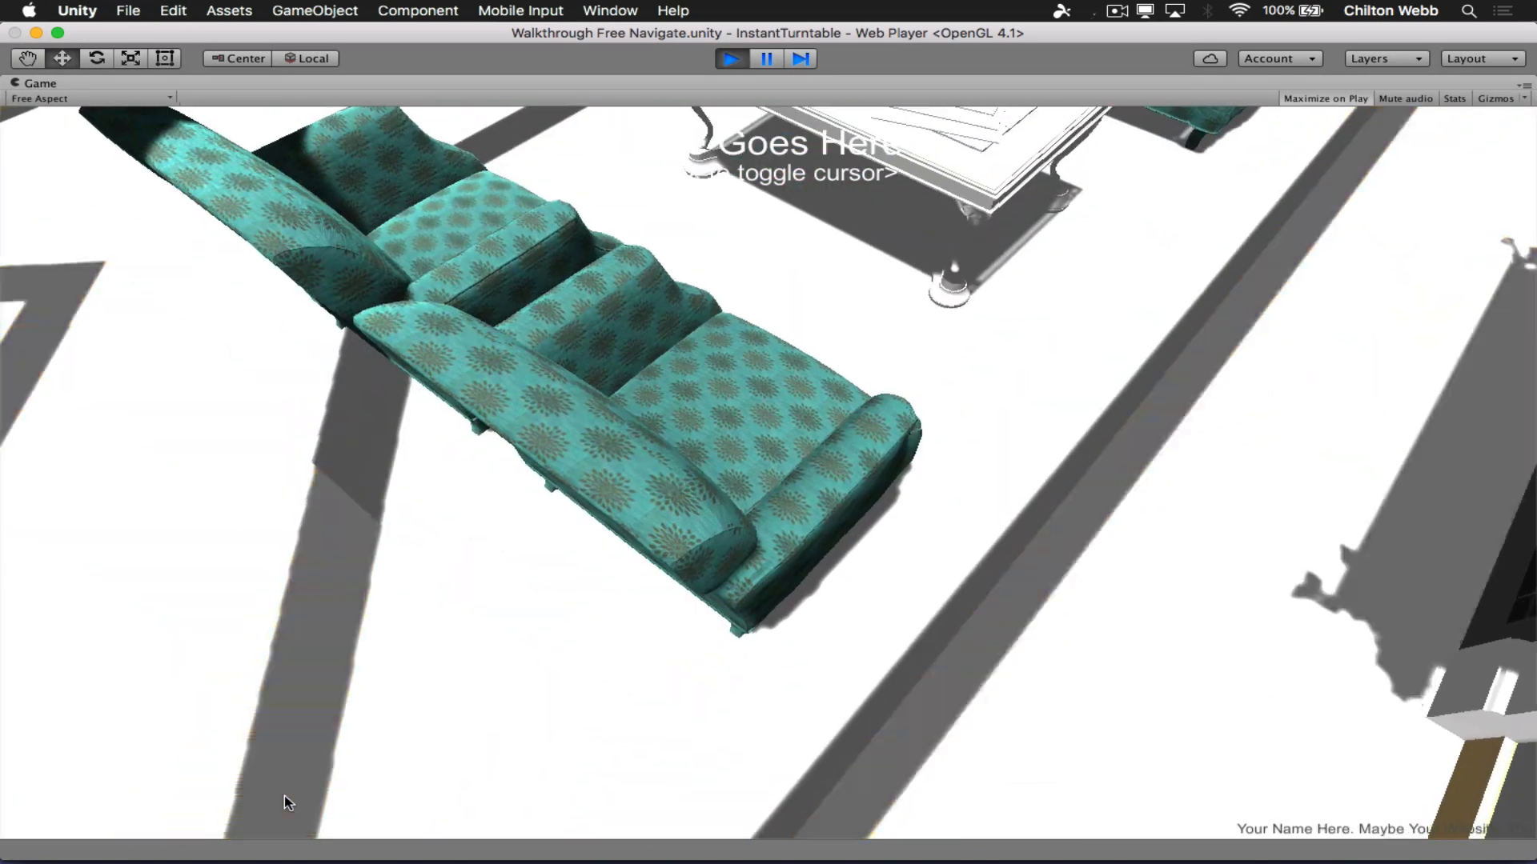
key("d")
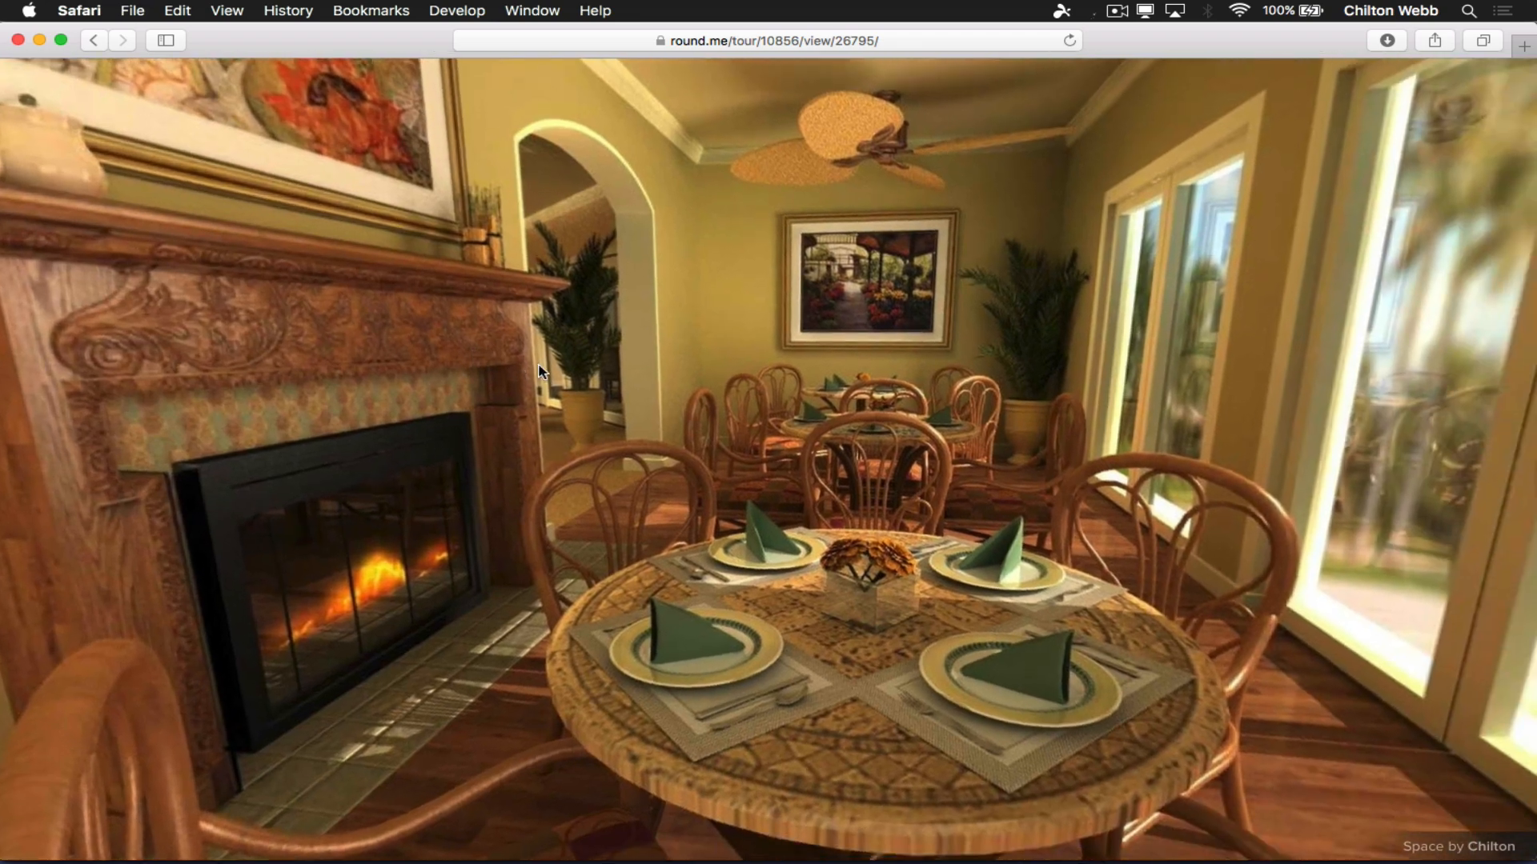
In Safari's round.me tour, turn the Breakfast panorama toward the lounge and enter the viewpoint marked nearest the green chairs.
left_click_drag(539, 365, 854, 324)
left_click_drag(707, 239, 925, 368)
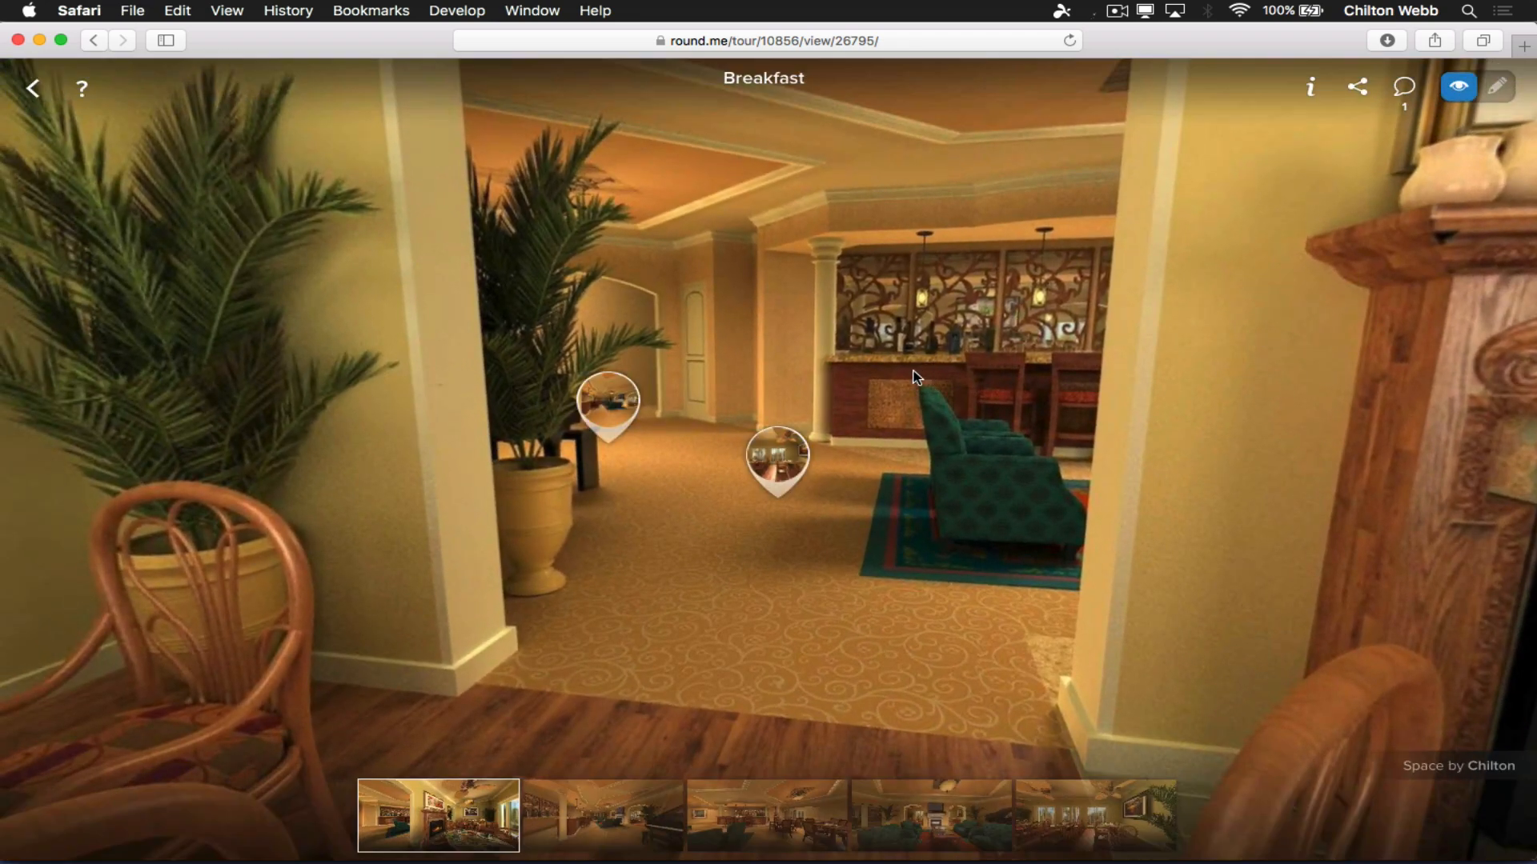
left_click(772, 446)
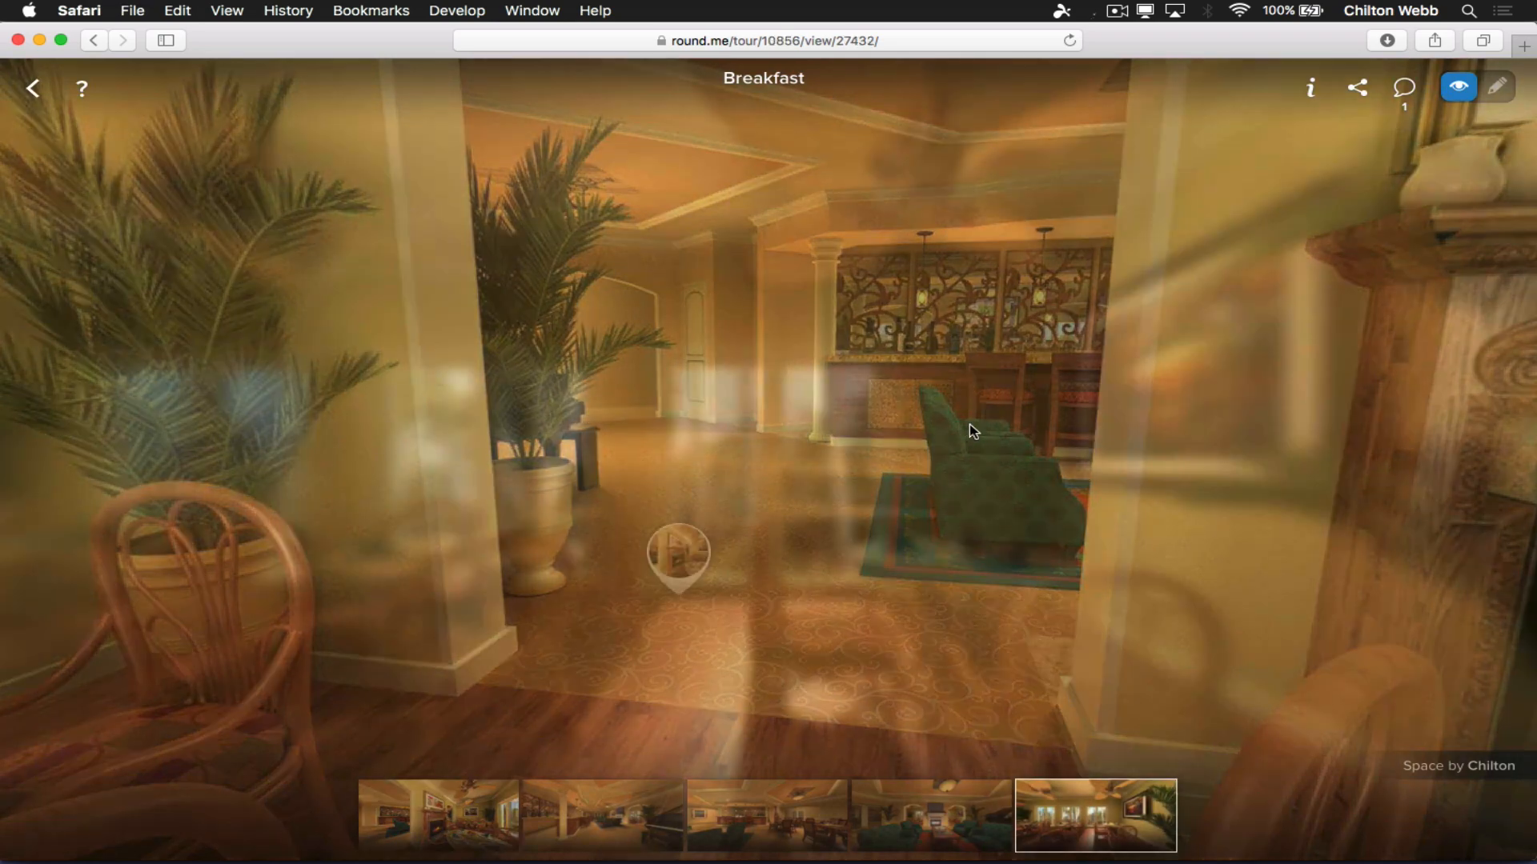